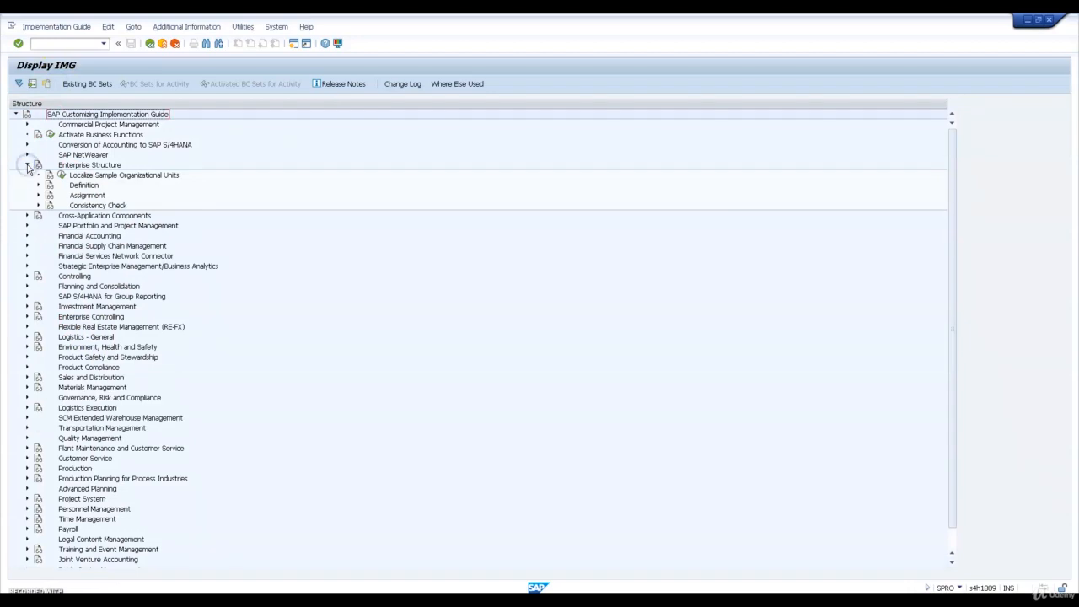
Open the Copy, delete, check plant activity for Logistics - General within the Enterprise Structure definition
{"action": "left_click", "coordinate": [38, 185]}
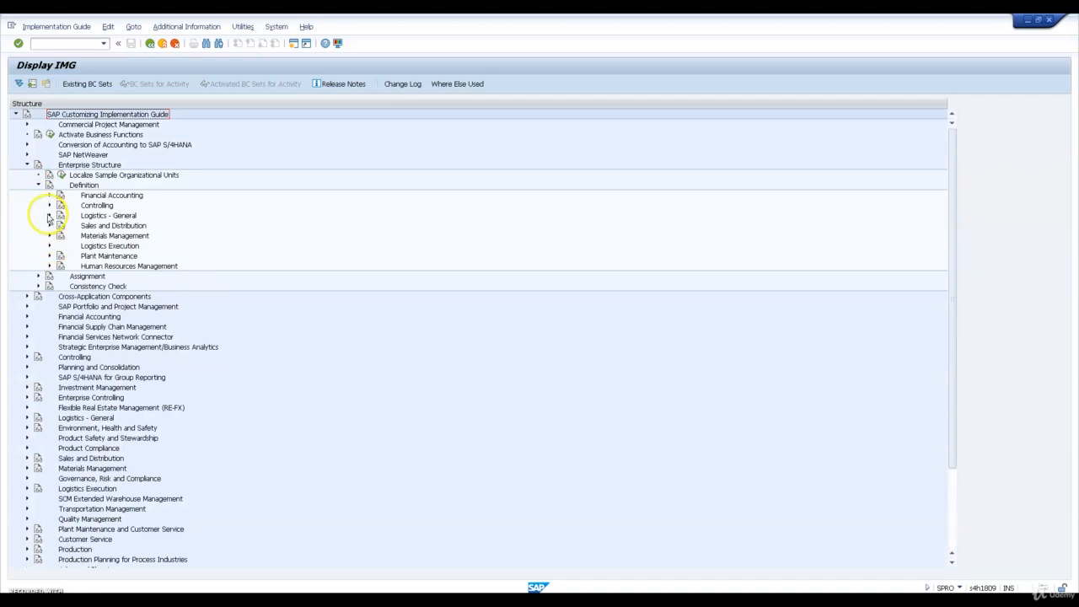
{"action": "left_click", "coordinate": [49, 215]}
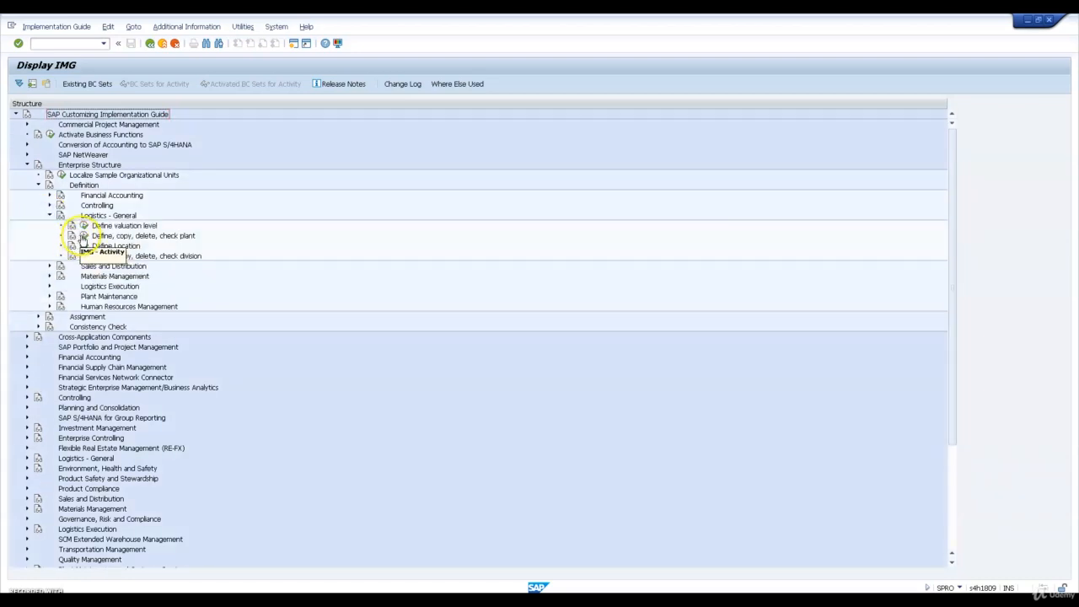
{"action": "left_click", "coordinate": [83, 236]}
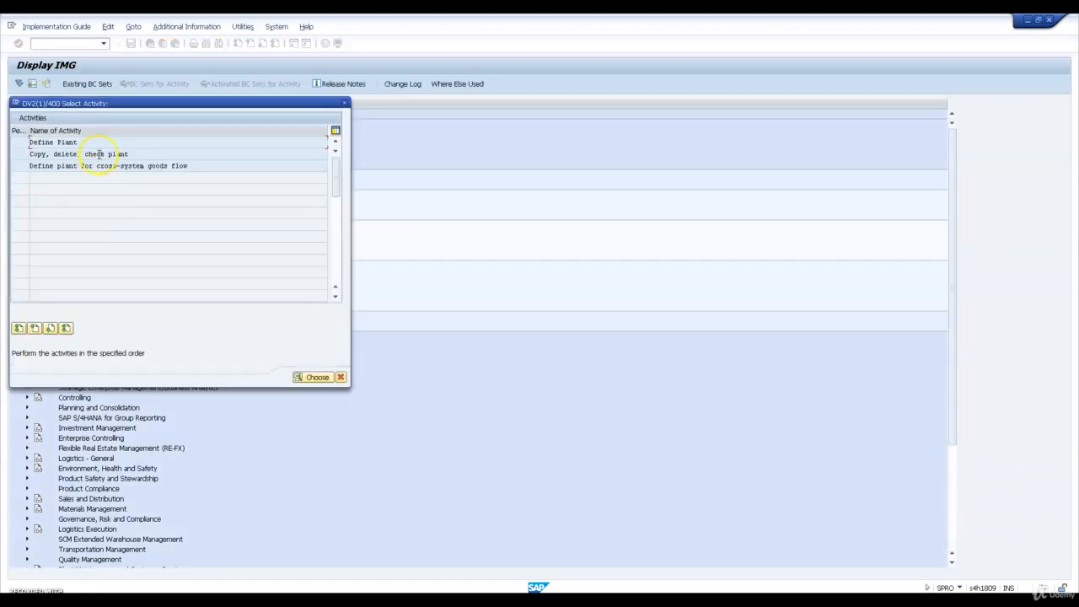
{"action": "double_click", "coordinate": [98, 154]}
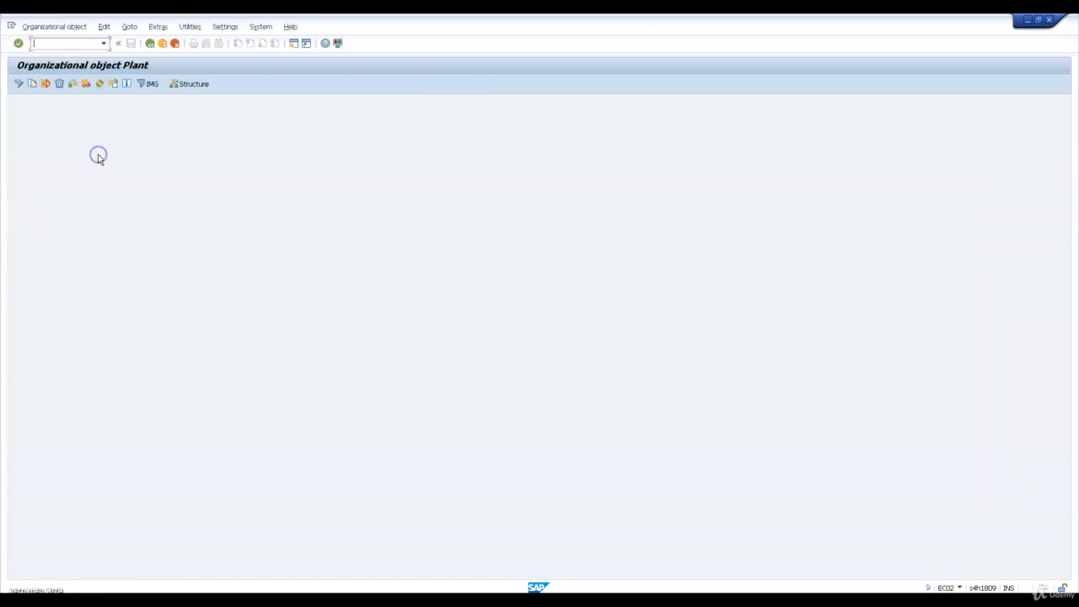
Copy plant 1710 to new plant PL23, view the completed activities, and return to the activity selection
{"action": "left_click", "coordinate": [31, 84]}
{"action": "type", "text": "1"}
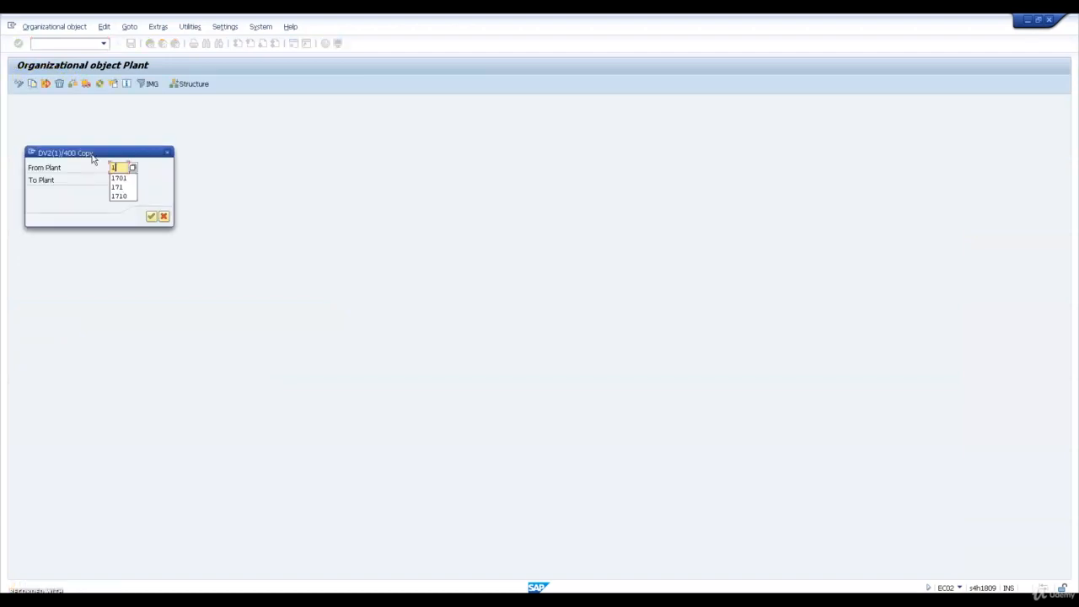
{"action": "type", "text": "710"}
{"action": "key", "text": "Tab"}
{"action": "type", "text": "PL23"}
{"action": "key", "text": "Return"}
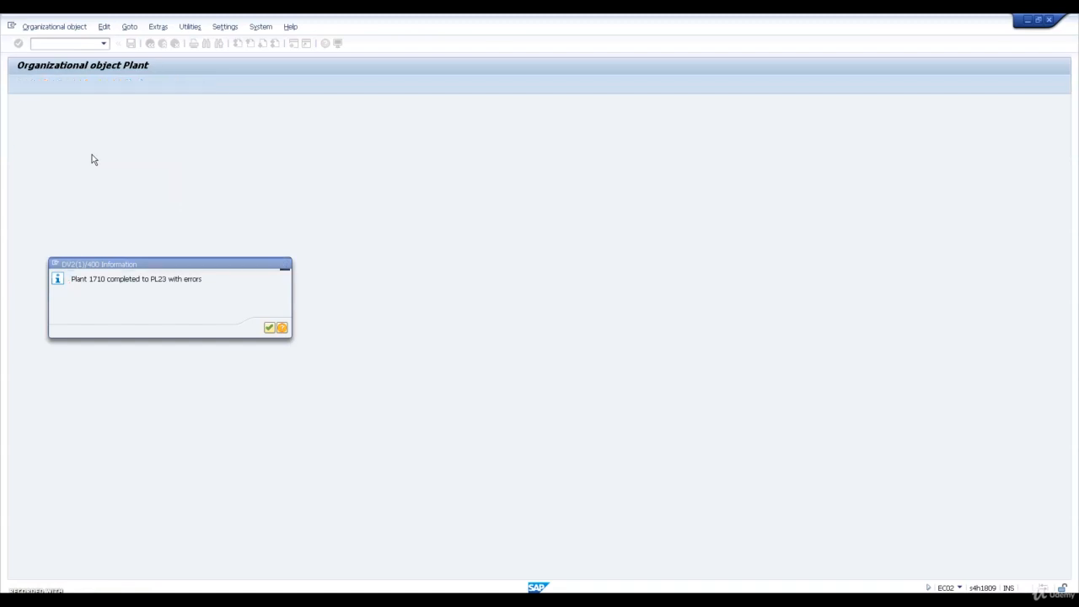
{"action": "key", "text": "Return"}
{"action": "left_click", "coordinate": [130, 141]}
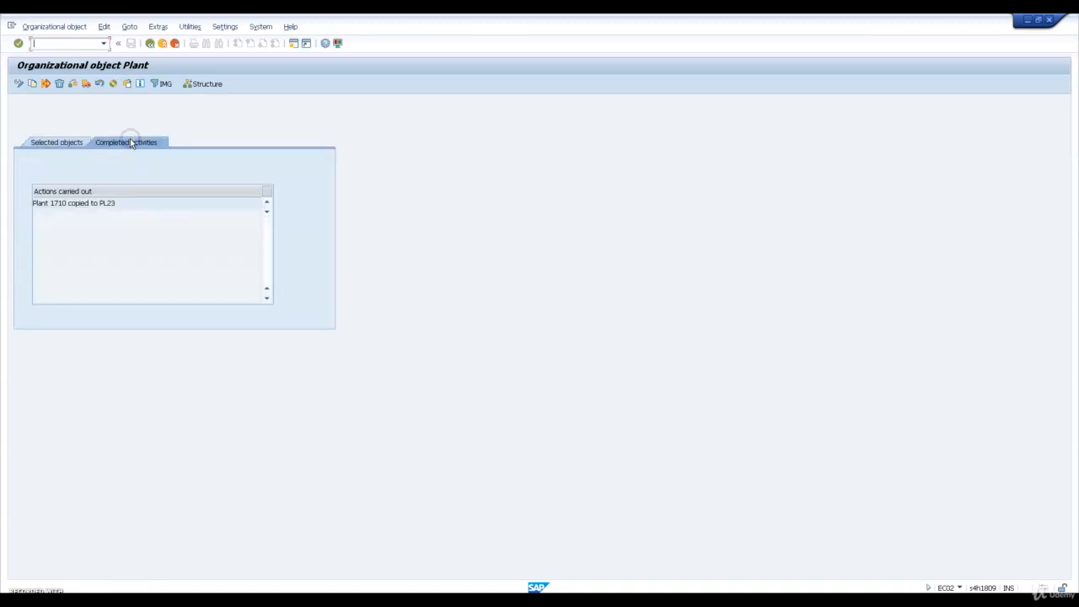
{"action": "left_click", "coordinate": [150, 44]}
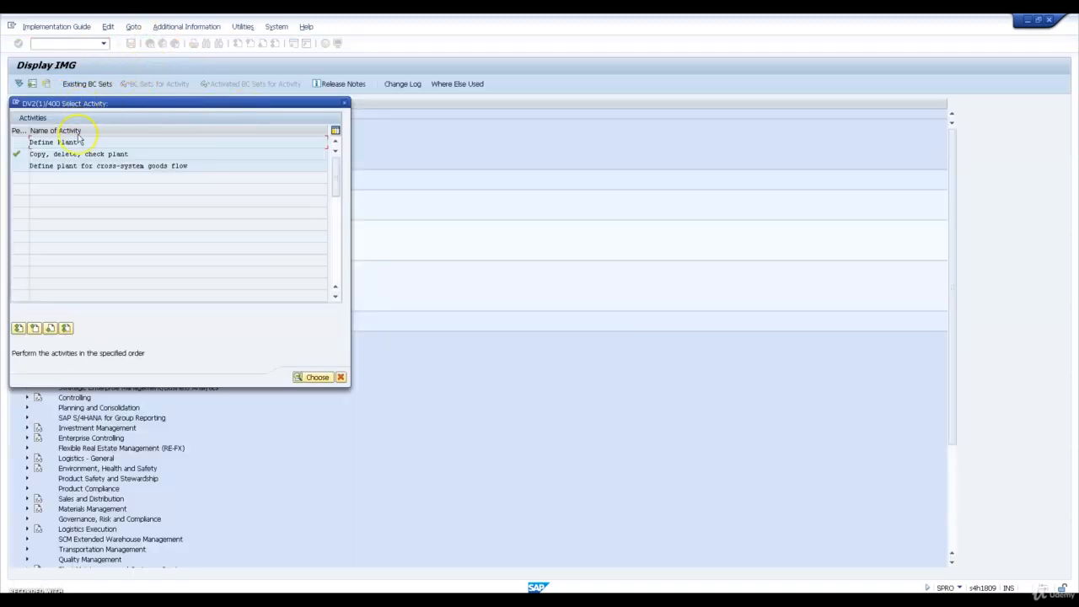
Open the Define Plant activity and position the plants overview on entry PL23
{"action": "double_click", "coordinate": [75, 141]}
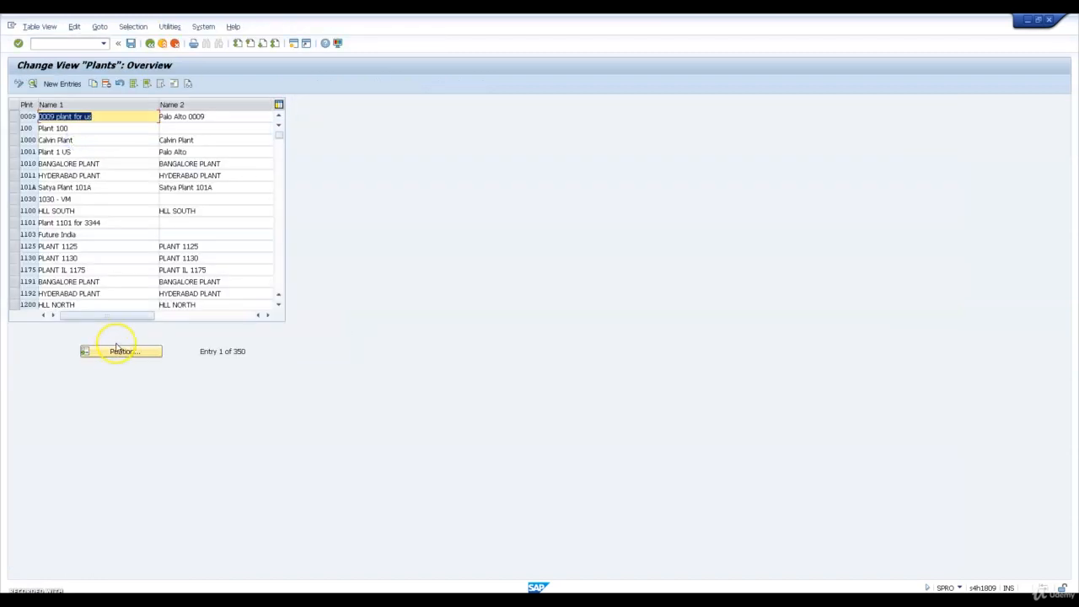
{"action": "left_click", "coordinate": [127, 352]}
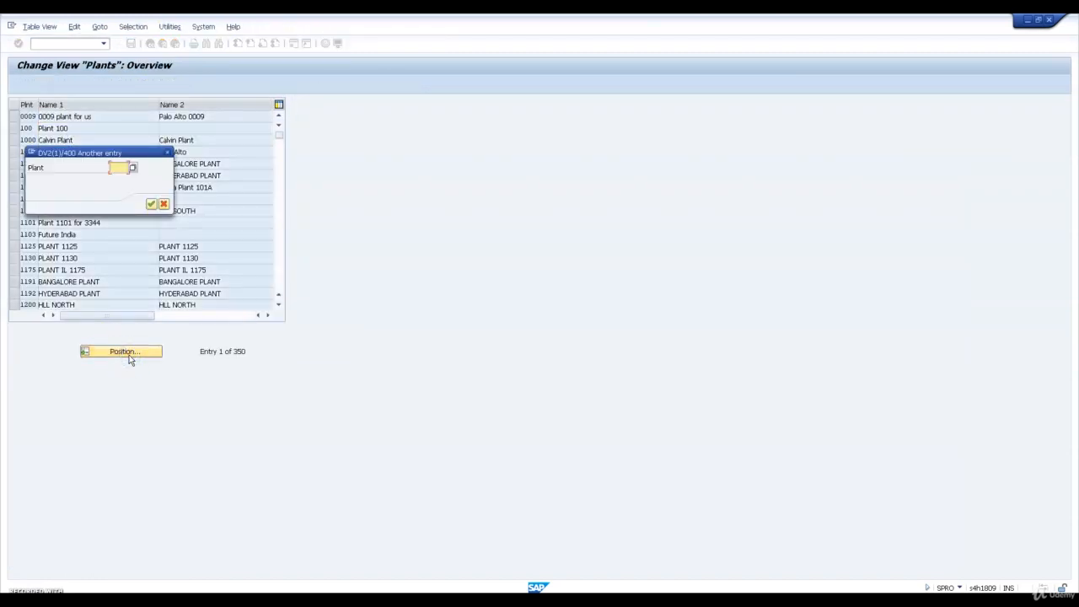
{"action": "type", "text": "pl23"}
{"action": "key", "text": "Return"}
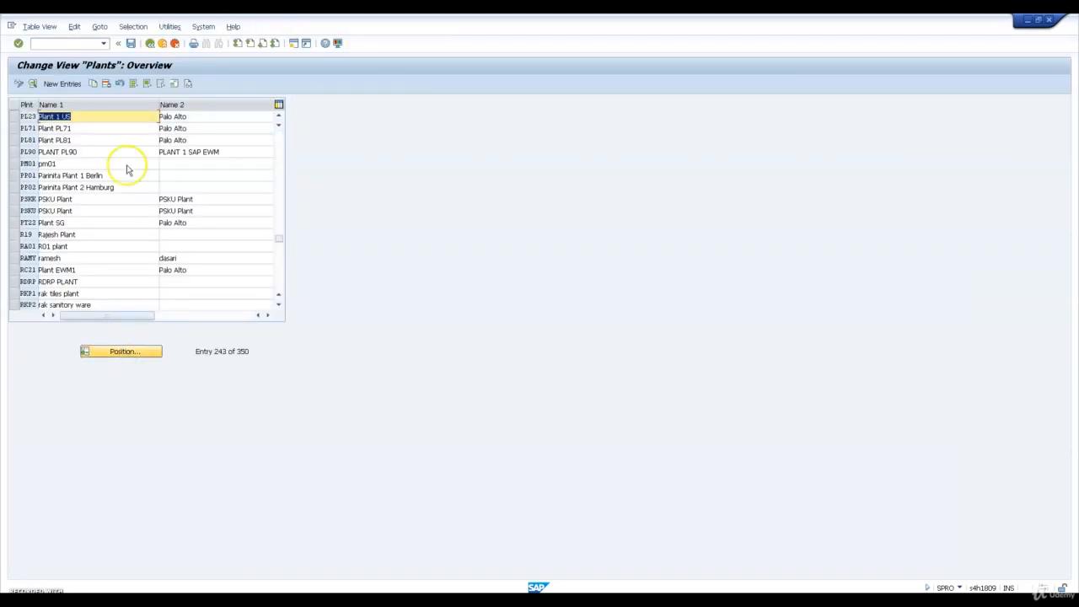
Set Name 1 of plant PL23 to "Plant For Warehouse WH23", save it, and return to the implementation guide
{"action": "left_click", "coordinate": [122, 116]}
{"action": "key", "text": "BackSpace"}
{"action": "key", "text": "BackSpace"}
{"action": "key", "text": "BackSpace"}
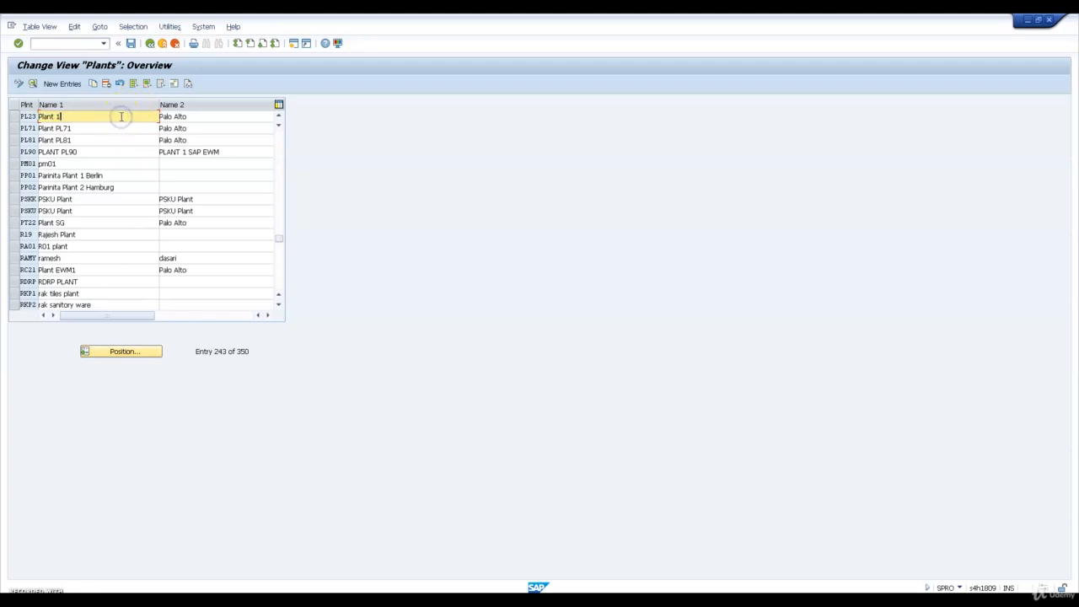
{"action": "key", "text": "BackSpace"}
{"action": "type", "text": "FOR"}
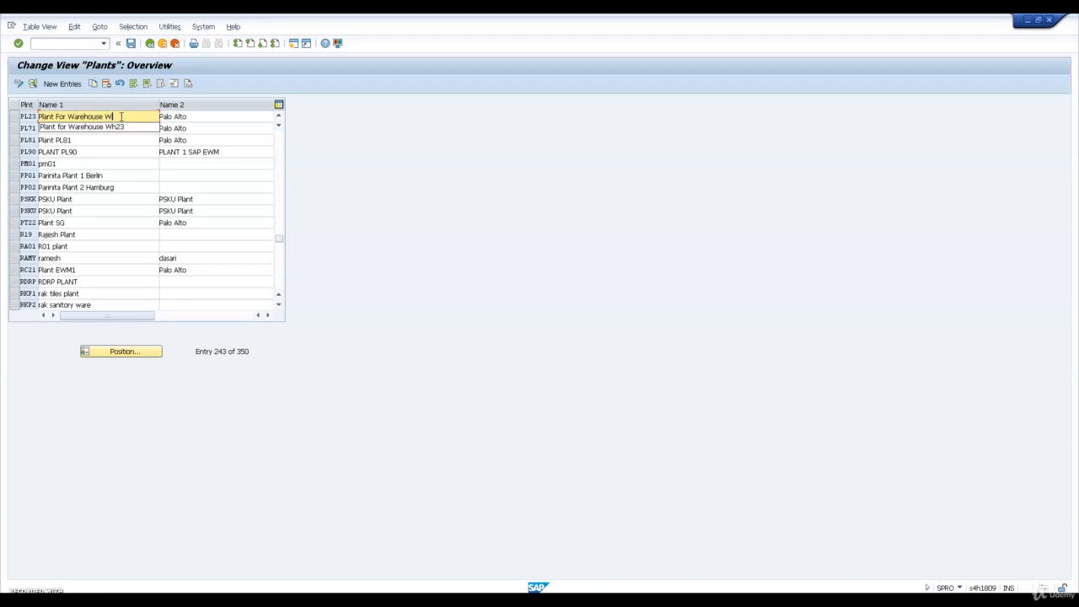
{"action": "double_click", "coordinate": [122, 116]}
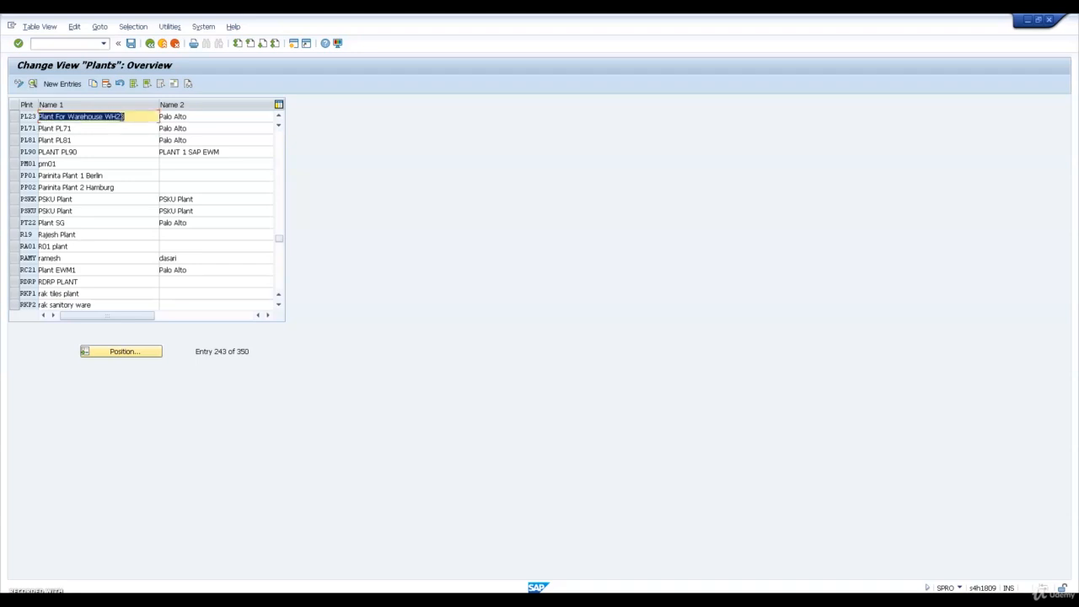
{"action": "left_click", "coordinate": [151, 45]}
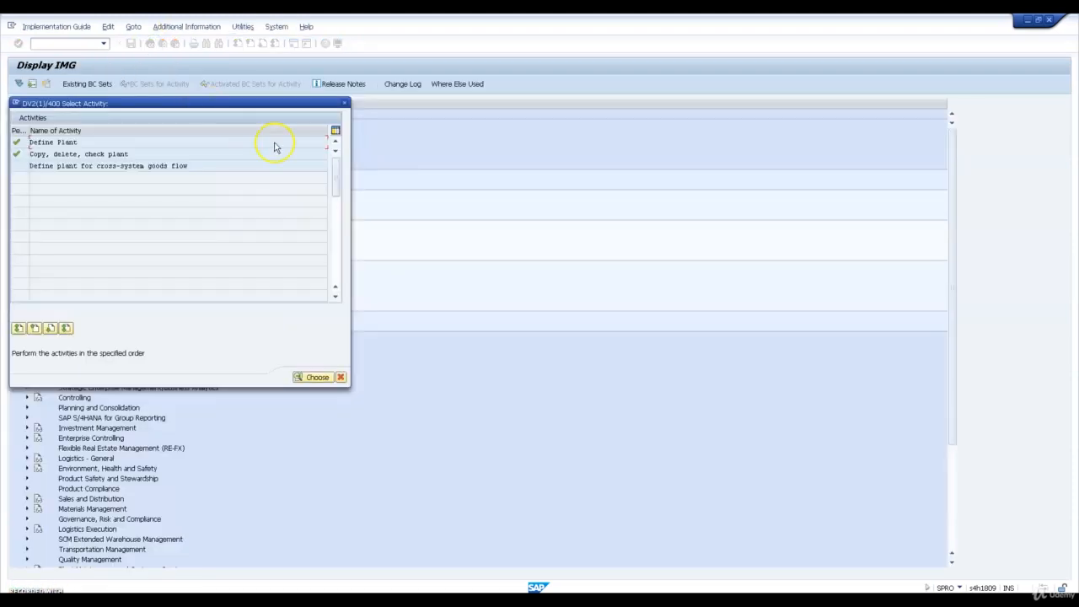
{"action": "left_click", "coordinate": [345, 104]}
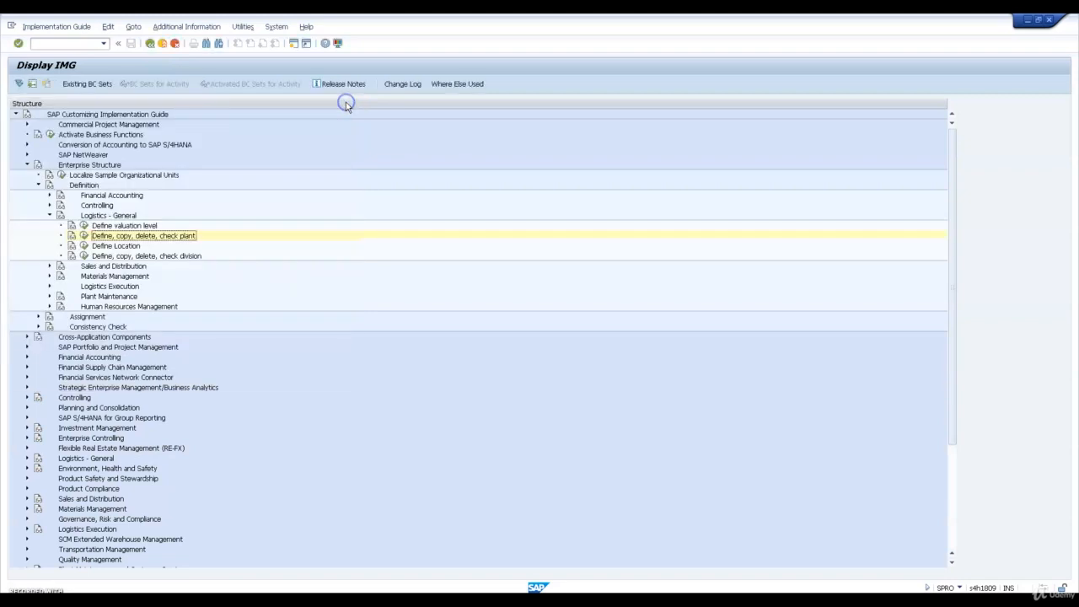
Open Maintain storage location under the Materials Management definition with plant PL23 as the work area
{"action": "left_click", "coordinate": [49, 276]}
{"action": "left_click", "coordinate": [83, 296]}
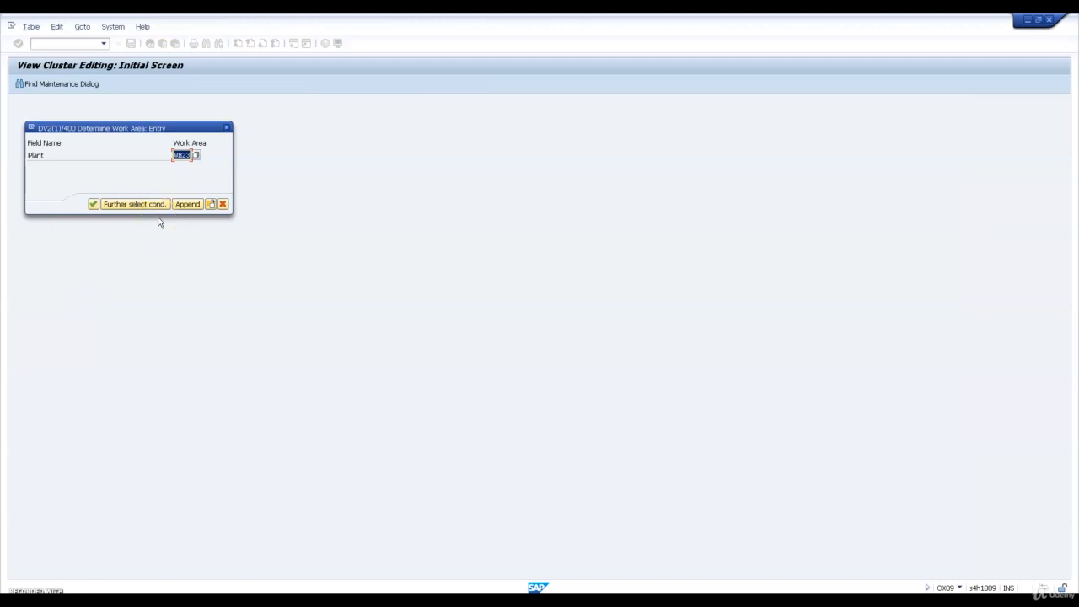
{"action": "type", "text": "PL"}
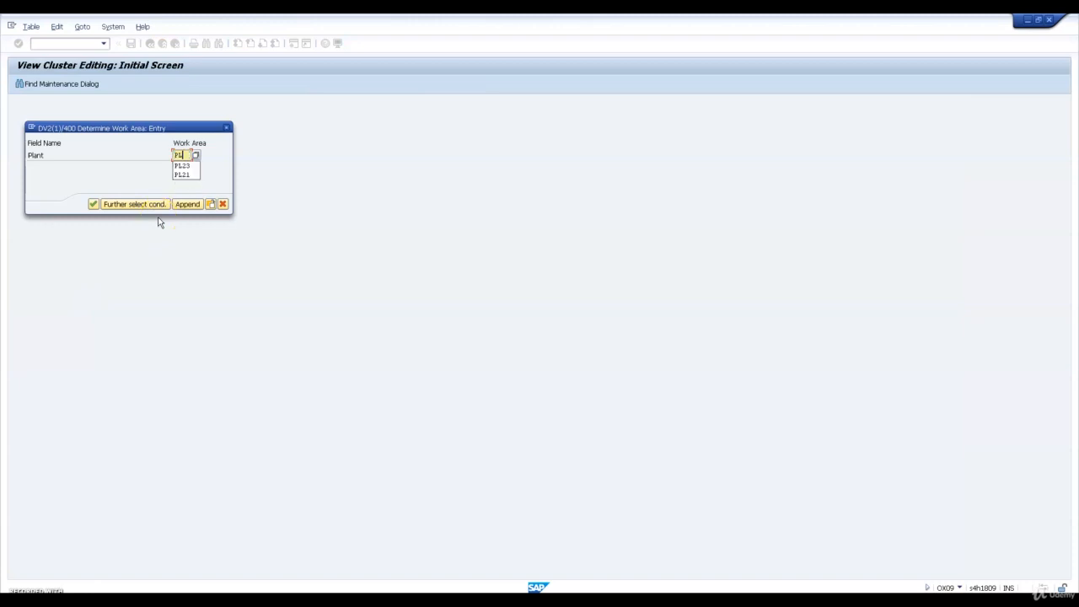
{"action": "type", "text": "23"}
{"action": "key", "text": "Return"}
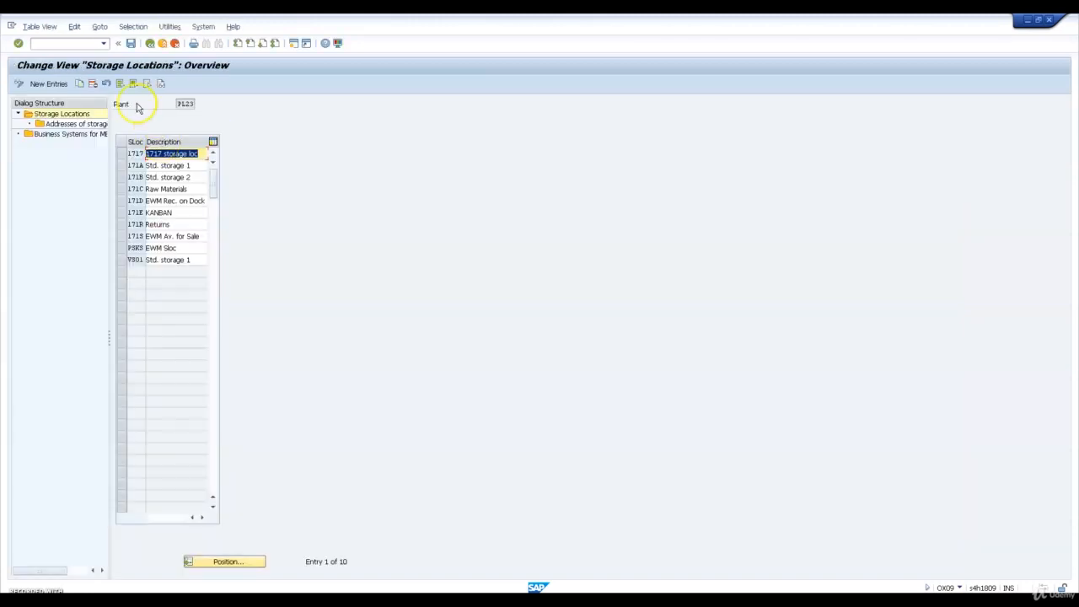
Delete all storage locations copied into plant PL23, including those with dependent entries
{"action": "left_click", "coordinate": [119, 84]}
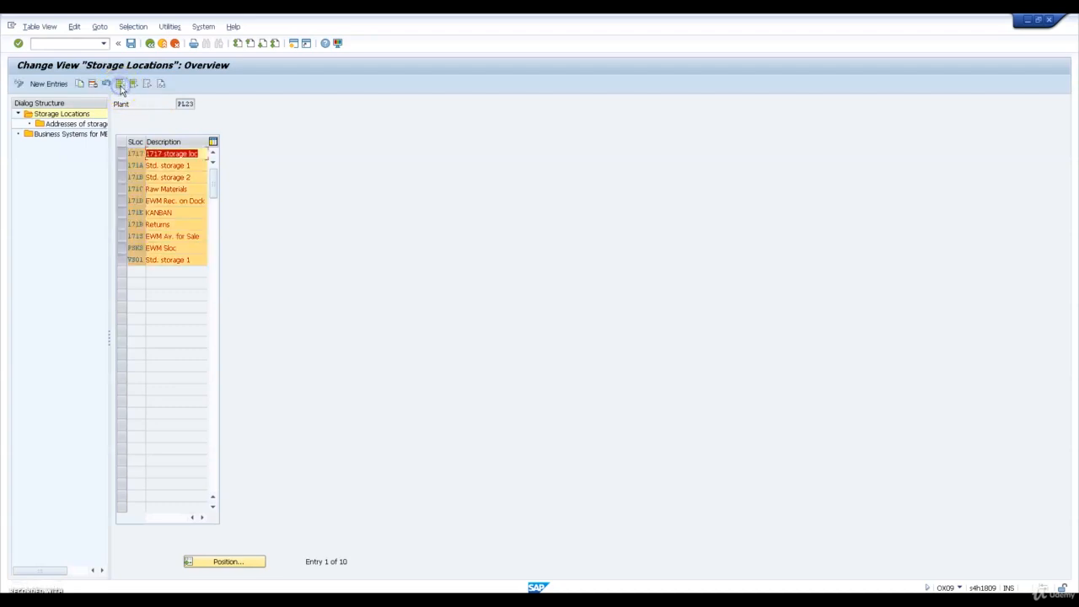
{"action": "left_click", "coordinate": [93, 84]}
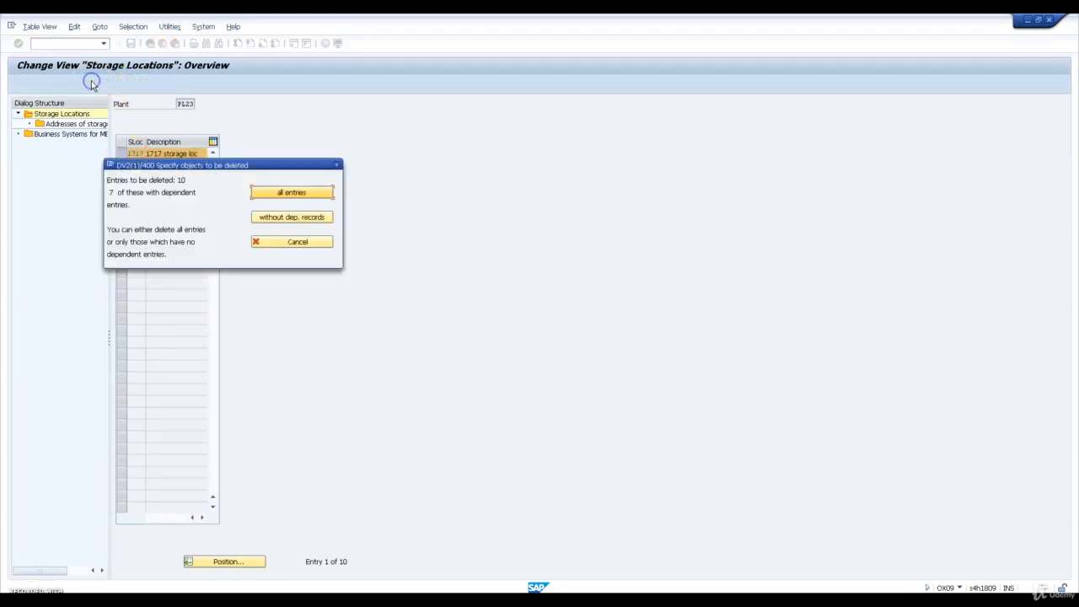
{"action": "left_click", "coordinate": [268, 192]}
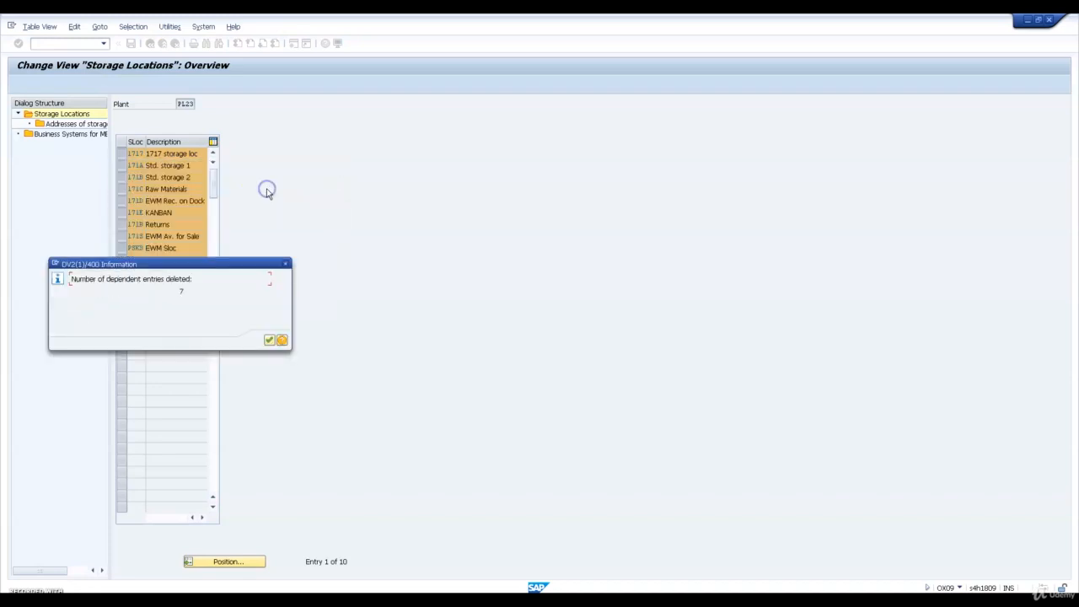
{"action": "key", "text": "Return"}
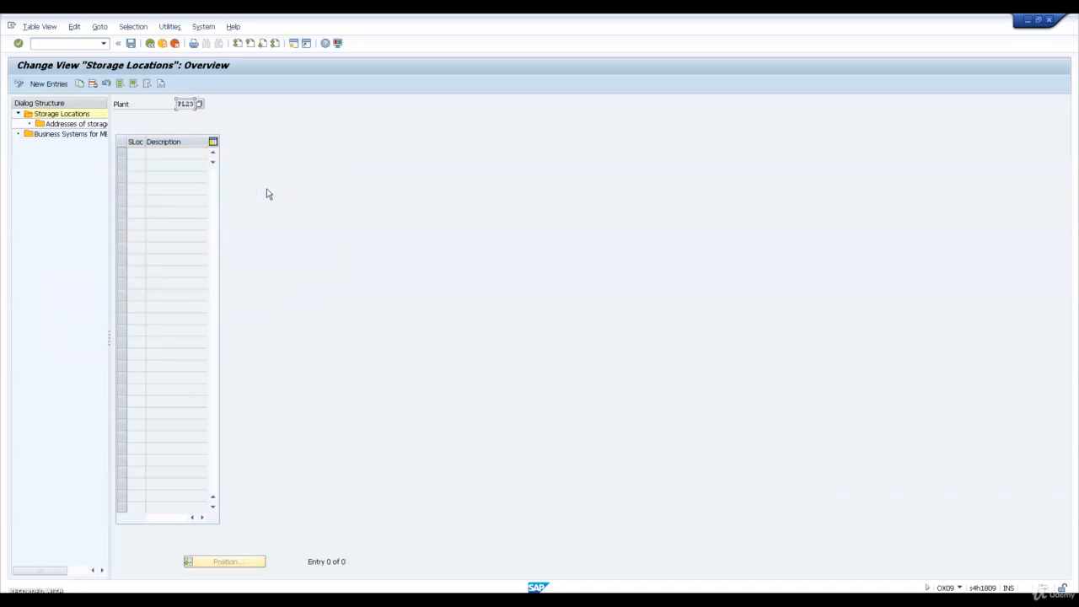
Paste the copied storage locations W23A through W23T with descriptions as new entries for PL23, save, and return to the implementation guide
{"action": "left_click", "coordinate": [50, 83]}
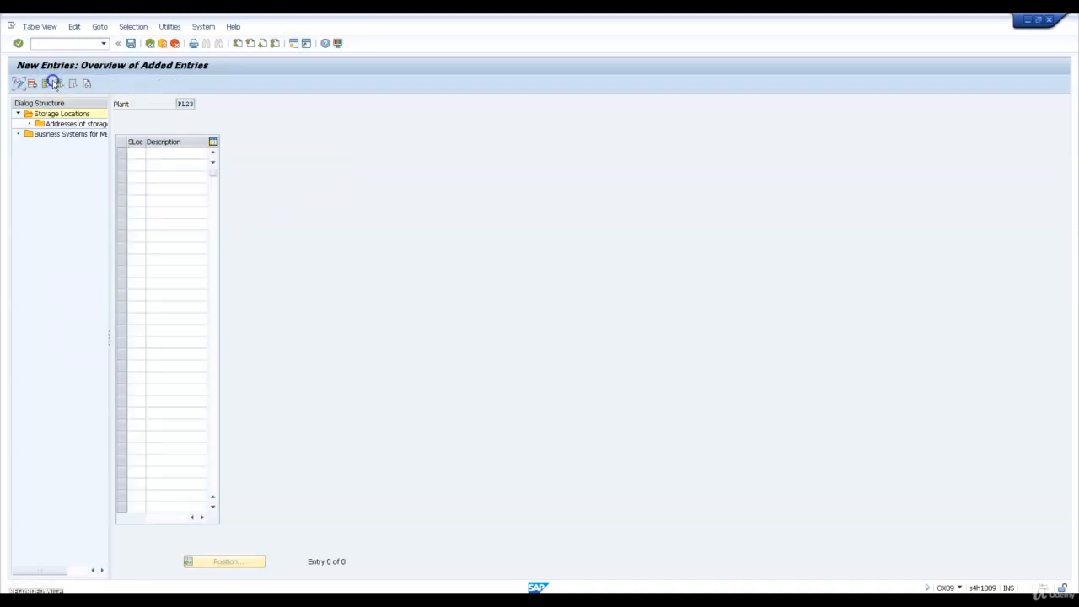
{"action": "left_click", "coordinate": [136, 153]}
{"action": "type", "text": "W23A\tStd. storage 1 W23B\tStd. storage 2 W23C\tRaw Materials W23D\tEWM Rec. on Dock W23E\tKANBAN W23F\tResidual SLoc W23G\tSemi Fnshd matrl W23H\tFinshed Goods W23Q\tMain Tank W23R\tReturns W23S\tEWM Av. for Sale W23T\tDay Tank"}
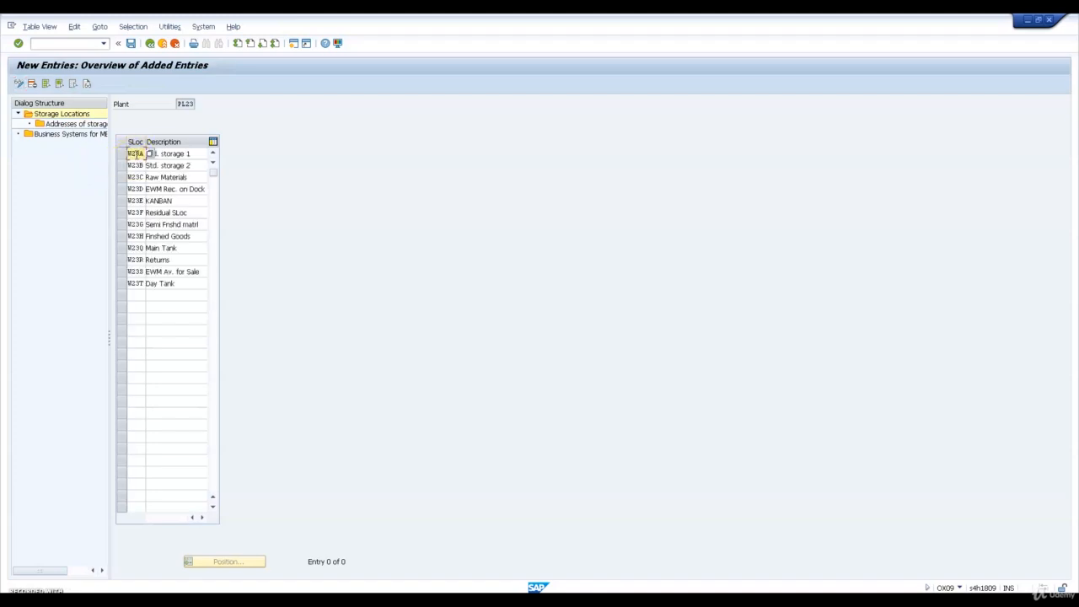
{"action": "key", "text": "Return"}
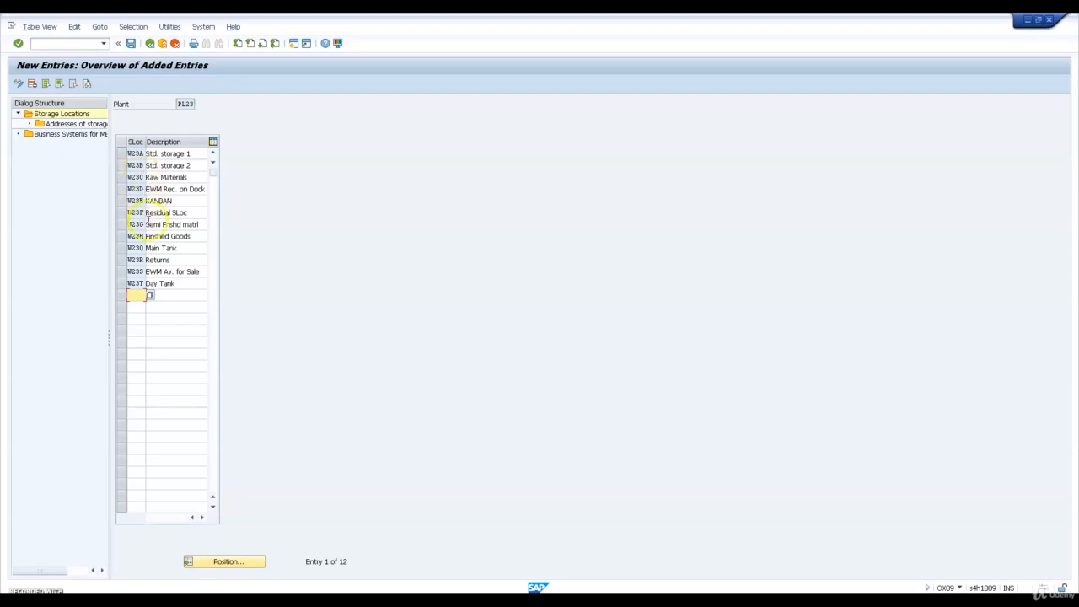
{"action": "left_click", "coordinate": [130, 43]}
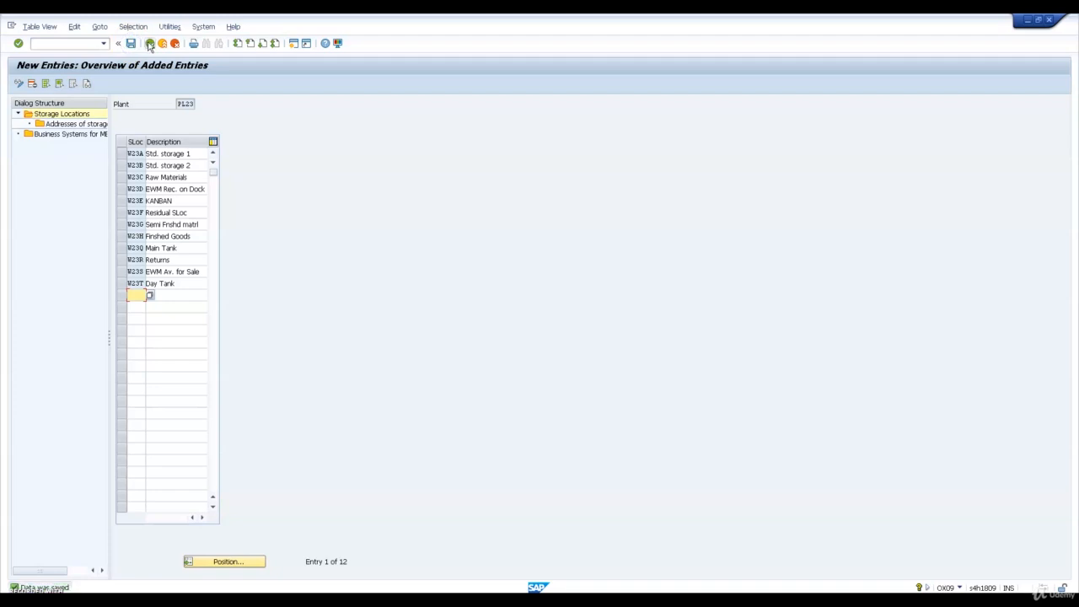
{"action": "left_click", "coordinate": [149, 44]}
{"action": "left_click", "coordinate": [150, 44]}
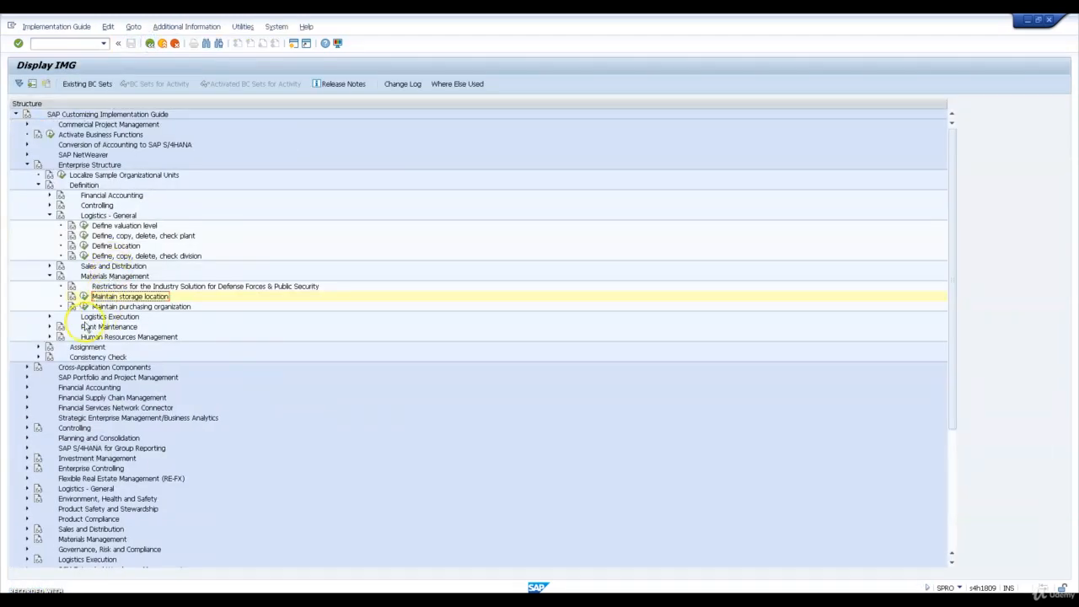
Open the Copy/delete/check warehouse number activity under the Logistics Execution definition
{"action": "left_click", "coordinate": [49, 316]}
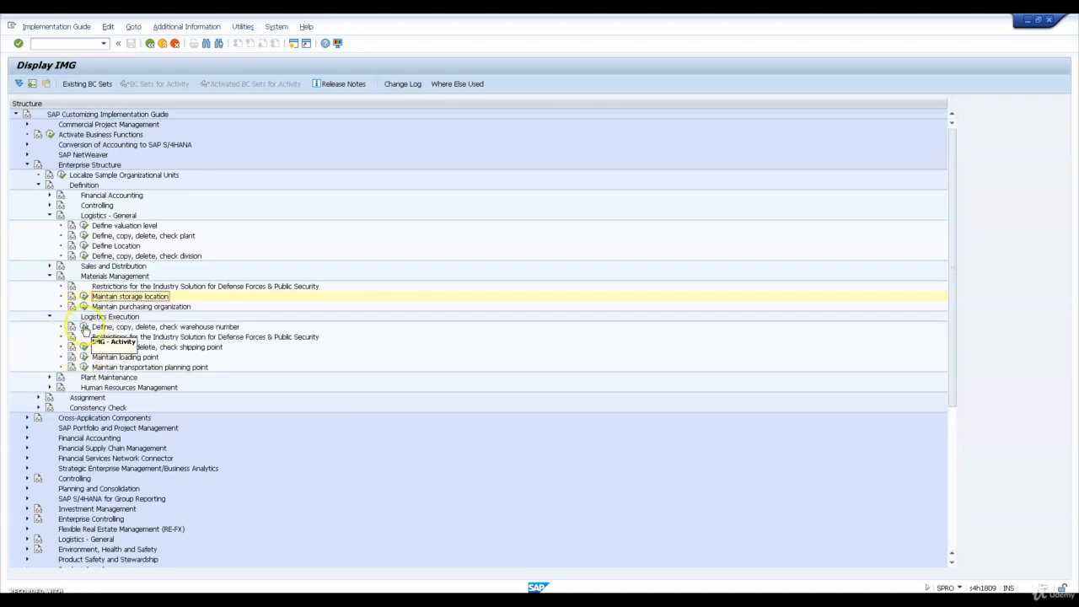
{"action": "left_click", "coordinate": [85, 327]}
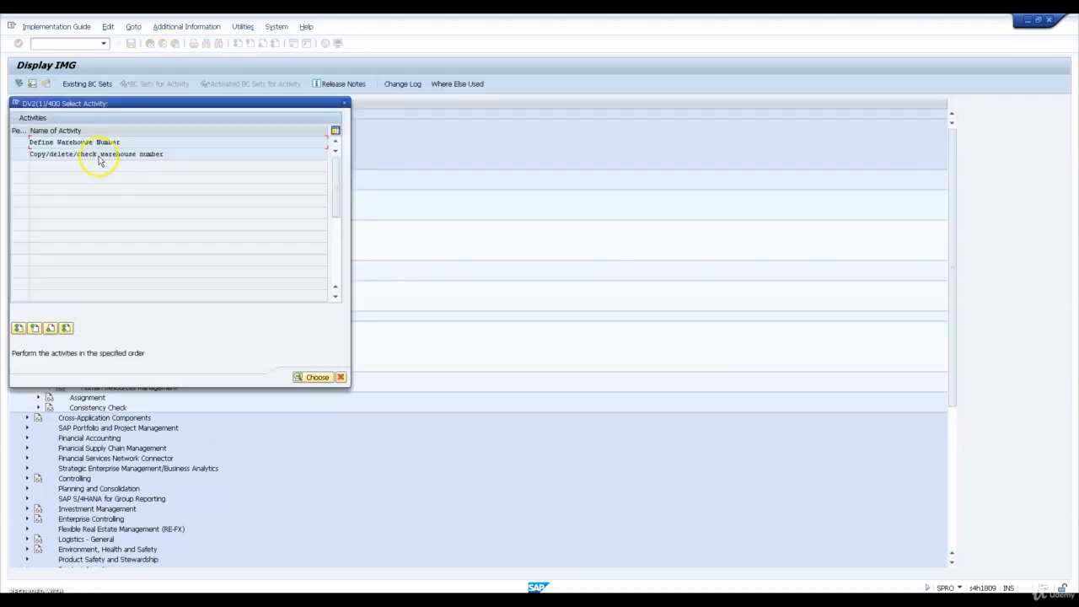
{"action": "double_click", "coordinate": [99, 154]}
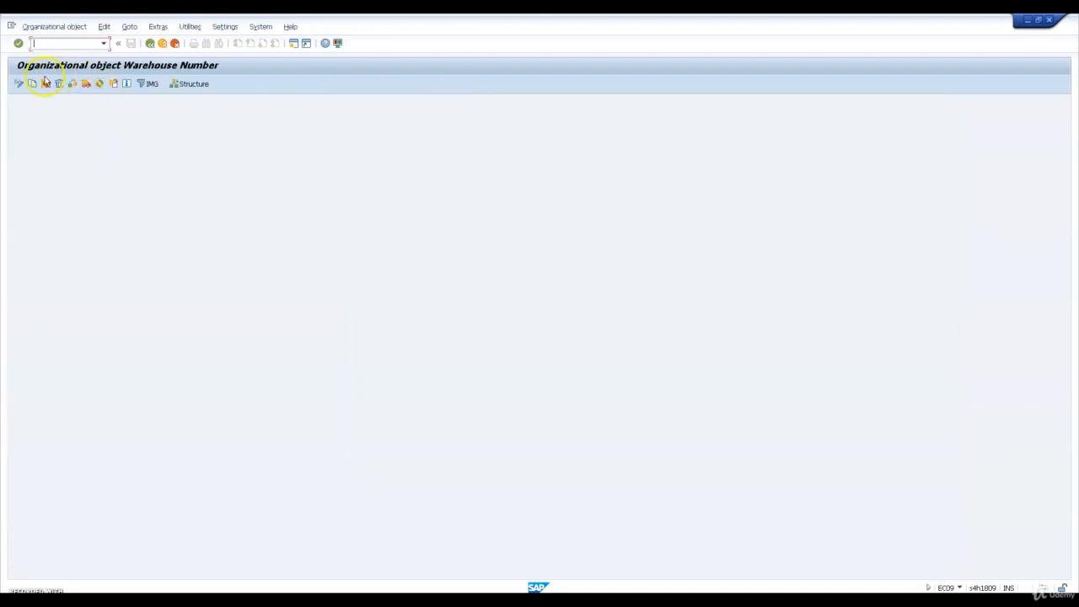
Copy warehouse number 171 to new warehouse number W23
{"action": "left_click", "coordinate": [32, 83]}
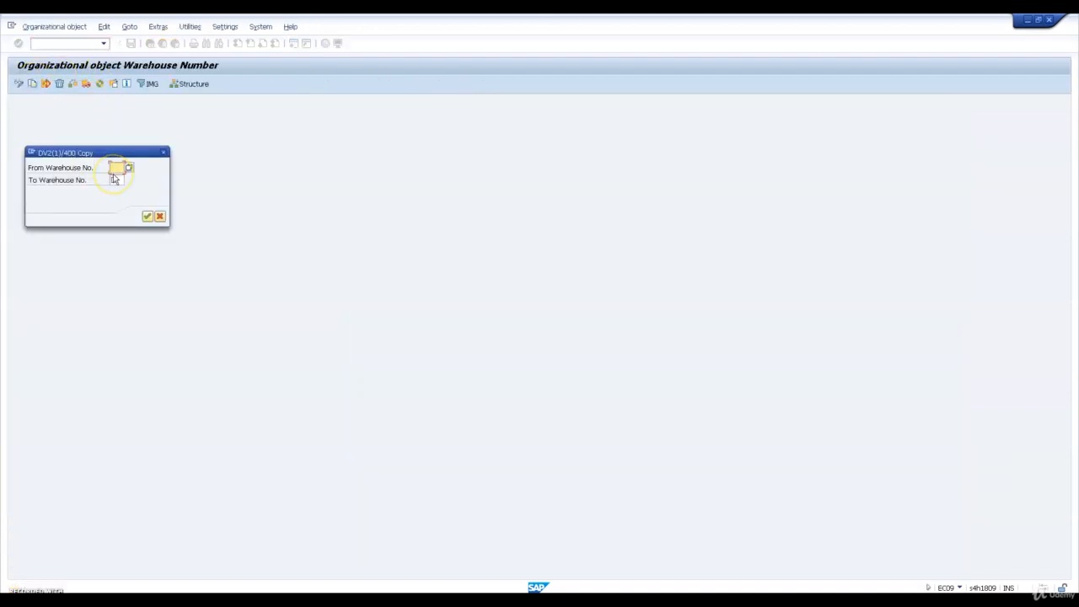
{"action": "type", "text": "171"}
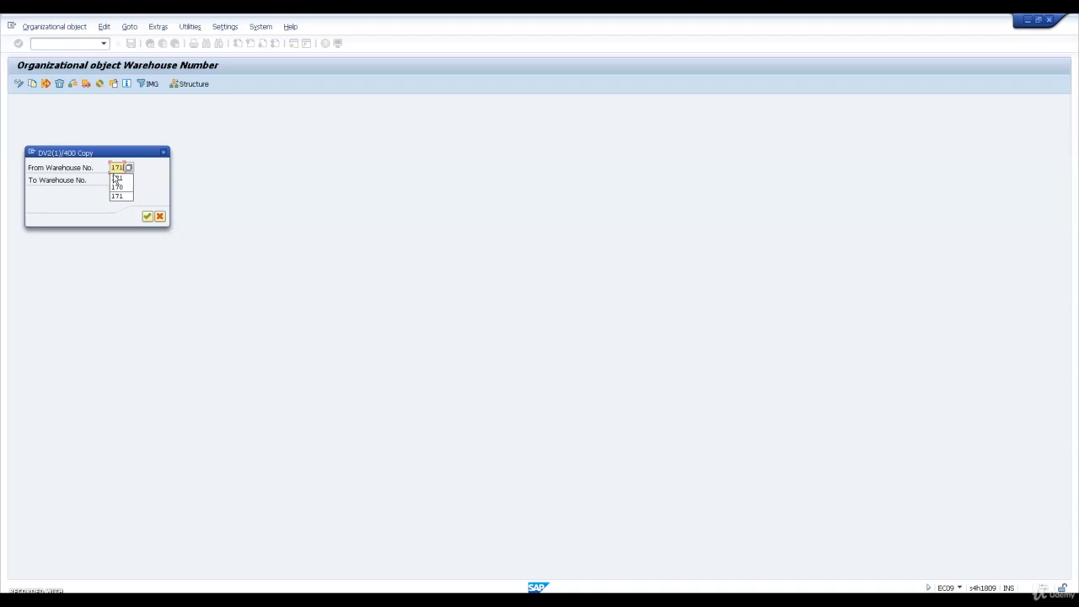
{"action": "left_click", "coordinate": [115, 178]}
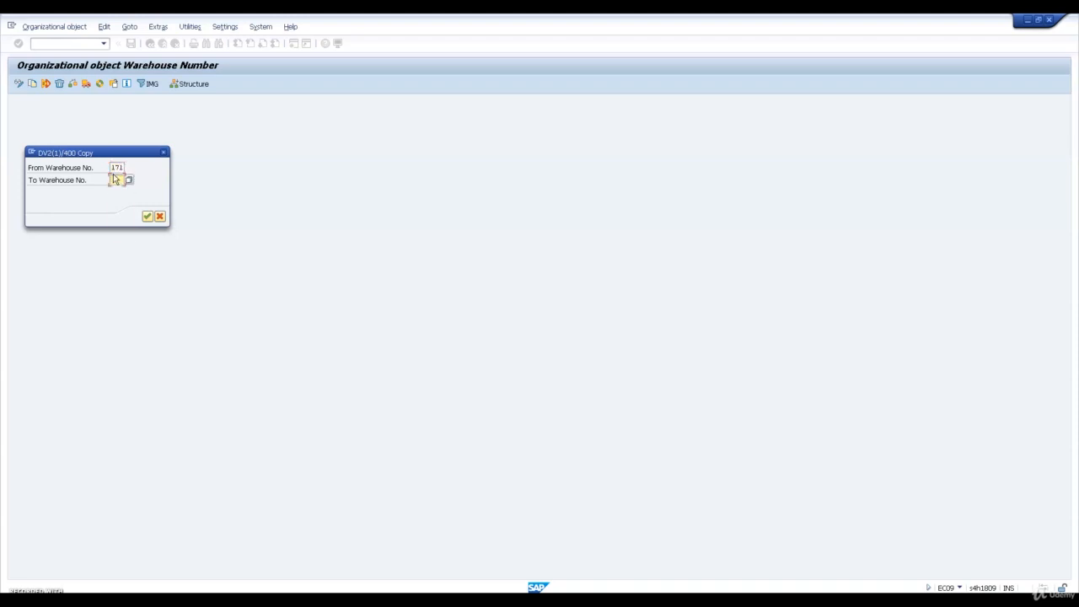
{"action": "type", "text": "w2"}
{"action": "key", "text": "Return"}
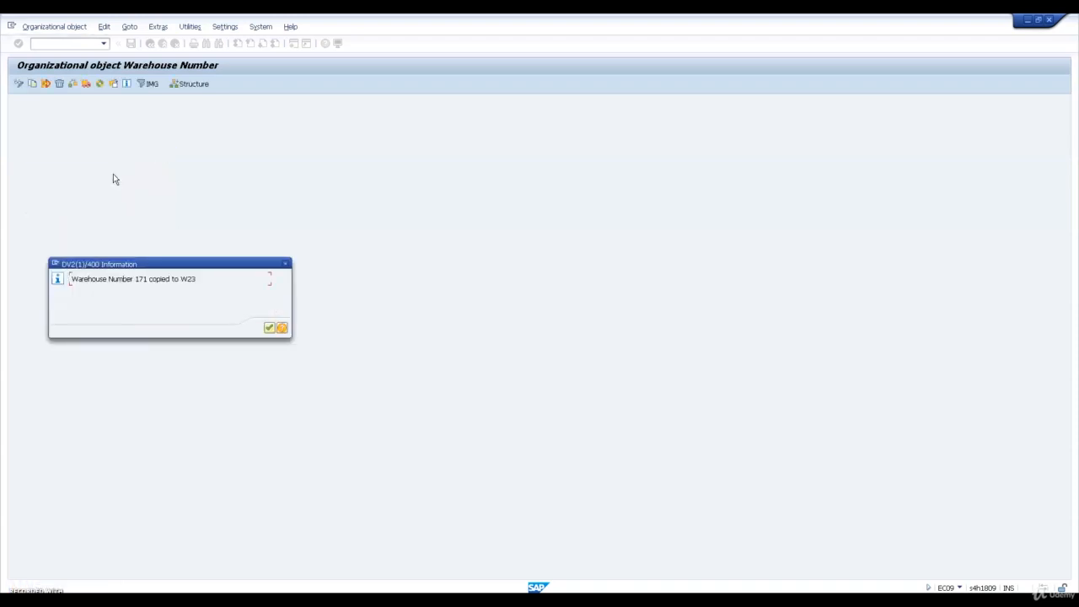
Review the completed activities of the warehouse number copy, and leave the organizational object screen
{"action": "key", "text": "Return"}
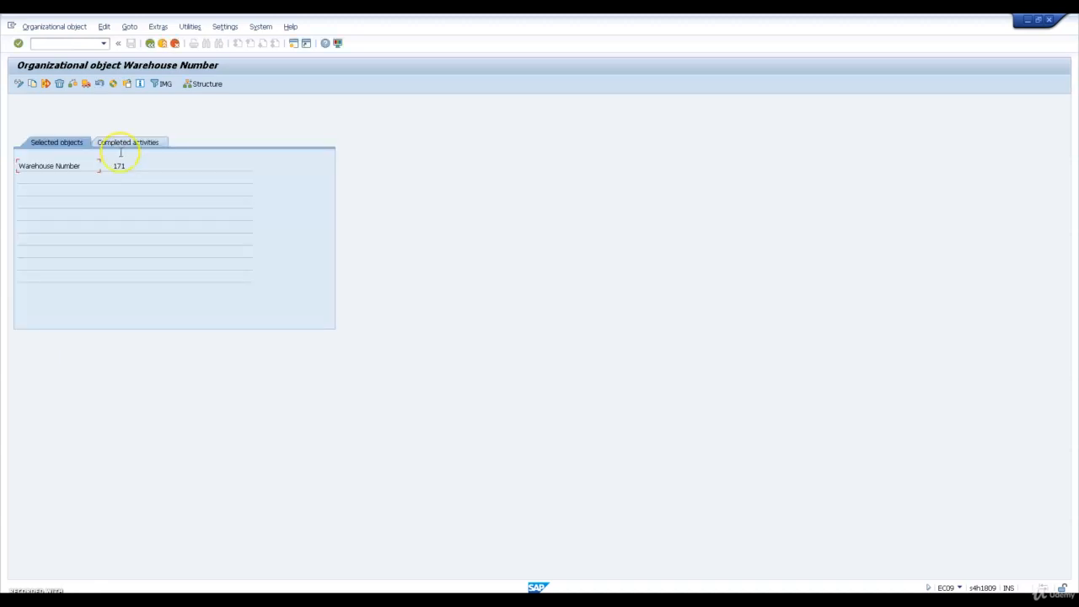
{"action": "left_click", "coordinate": [130, 144]}
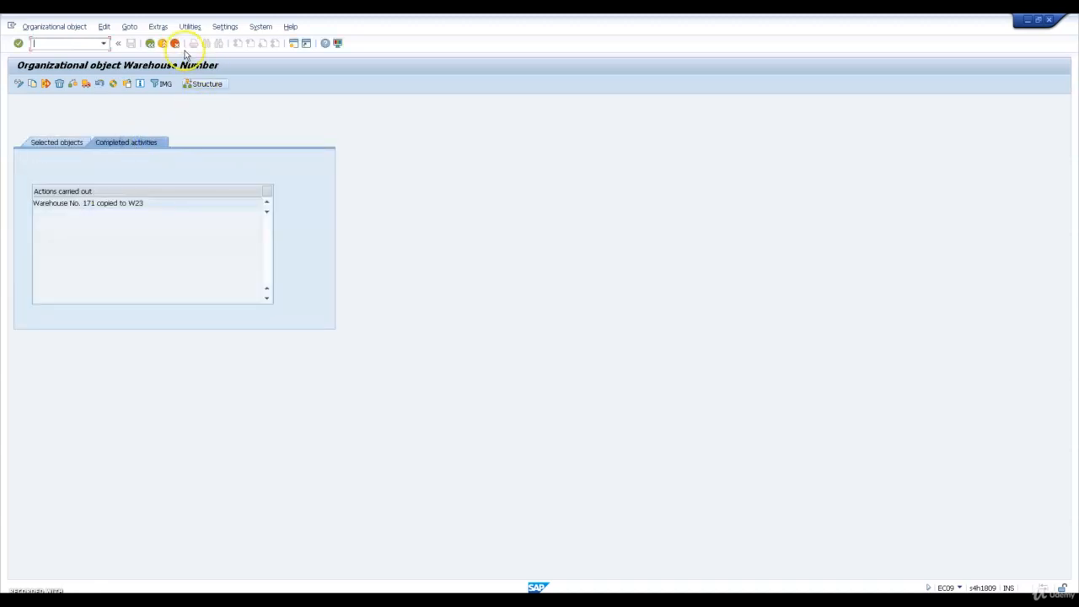
{"action": "left_click", "coordinate": [151, 44]}
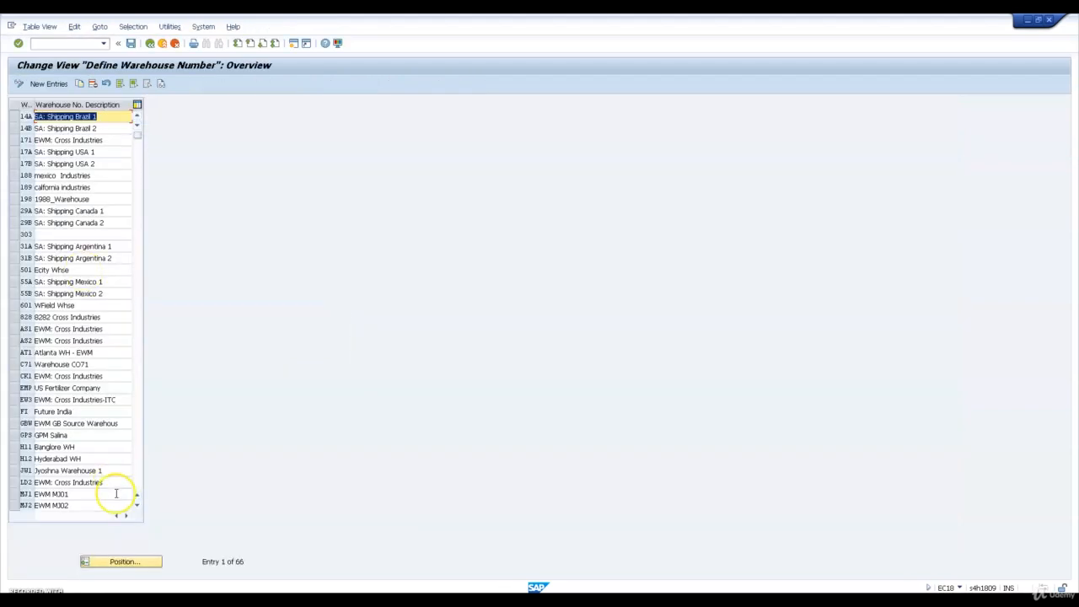
Set the description of warehouse number W23 to "EWM: Warehouse WH23", save, and return to the implementation guide
{"action": "left_click", "coordinate": [119, 566]}
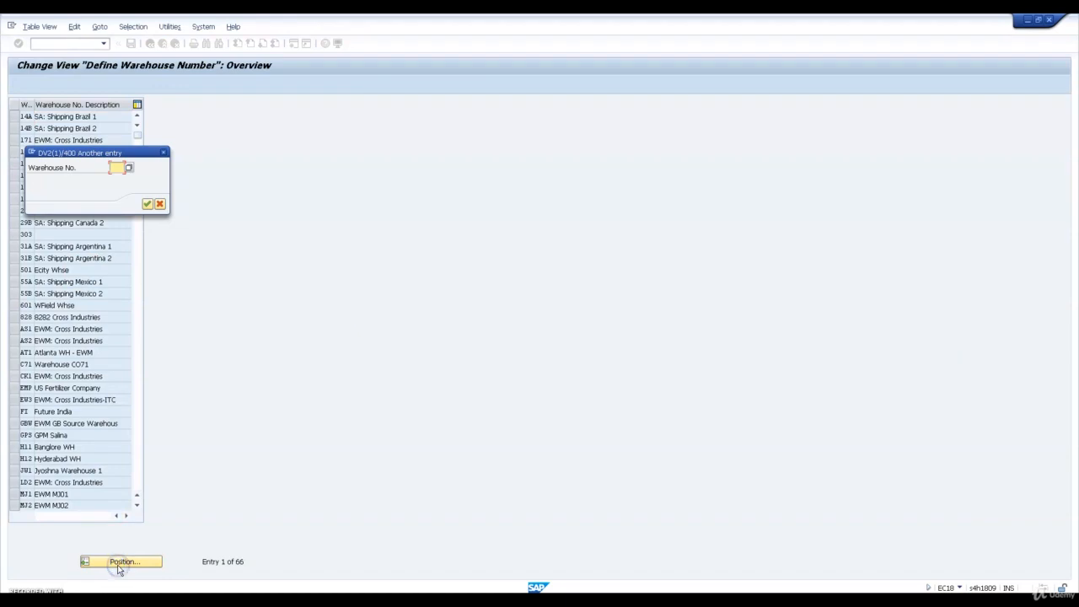
{"action": "type", "text": "w23"}
{"action": "key", "text": "Return"}
{"action": "key", "text": "Return"}
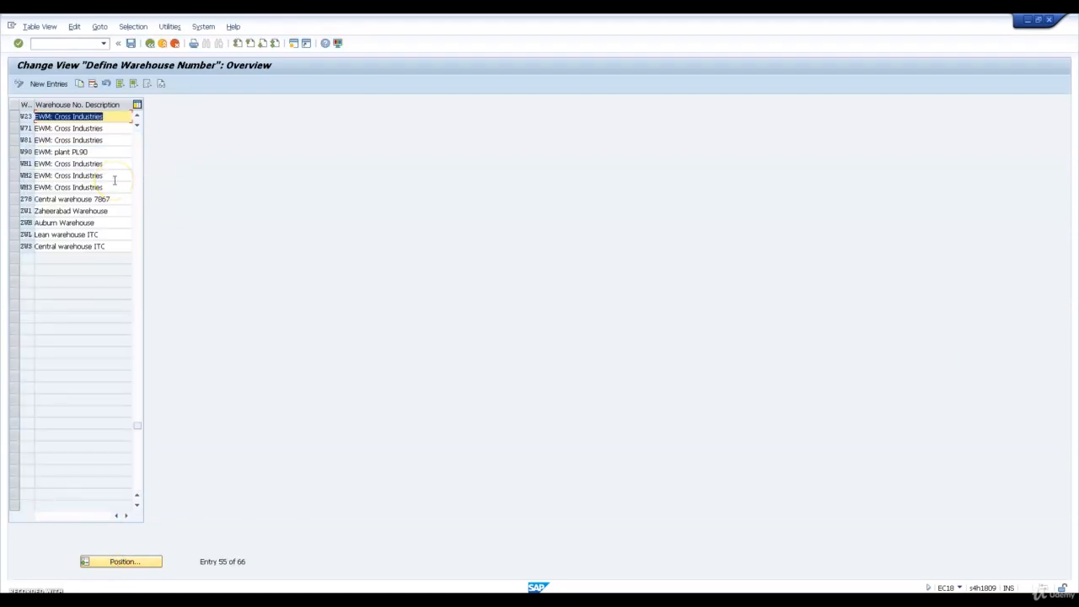
{"action": "left_click", "coordinate": [109, 116]}
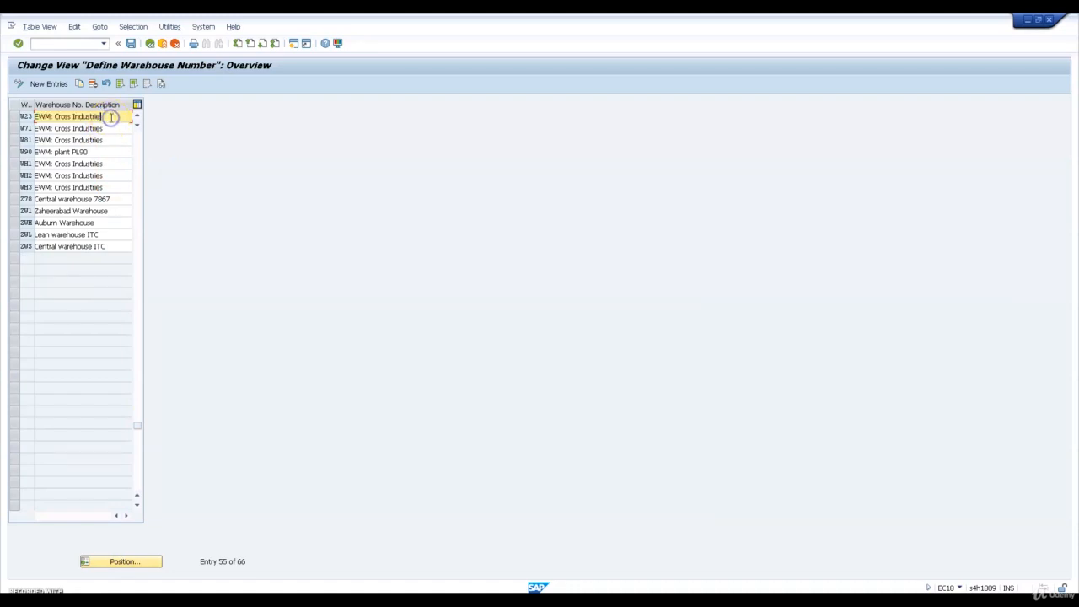
{"action": "key", "text": "BackSpace"}
{"action": "key", "text": "BackSpace"}
{"action": "key", "text": "BackSpace"}
{"action": "key", "text": "BackSpace"}
{"action": "key", "text": "BackSpace"}
{"action": "key", "text": "BackSpace"}
{"action": "left_click", "coordinate": [116, 128]}
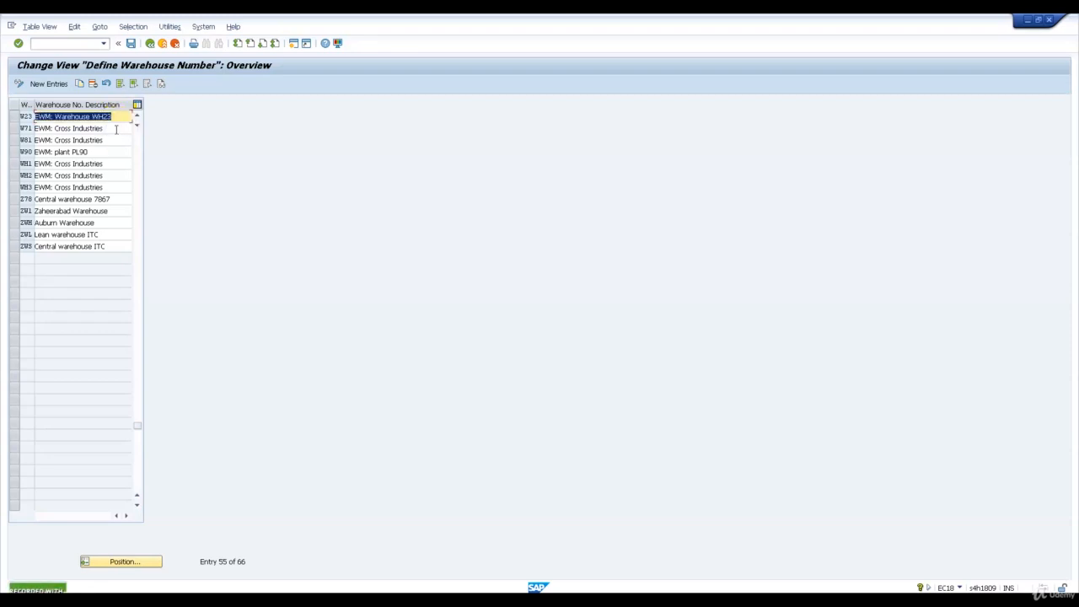
{"action": "left_click", "coordinate": [147, 43]}
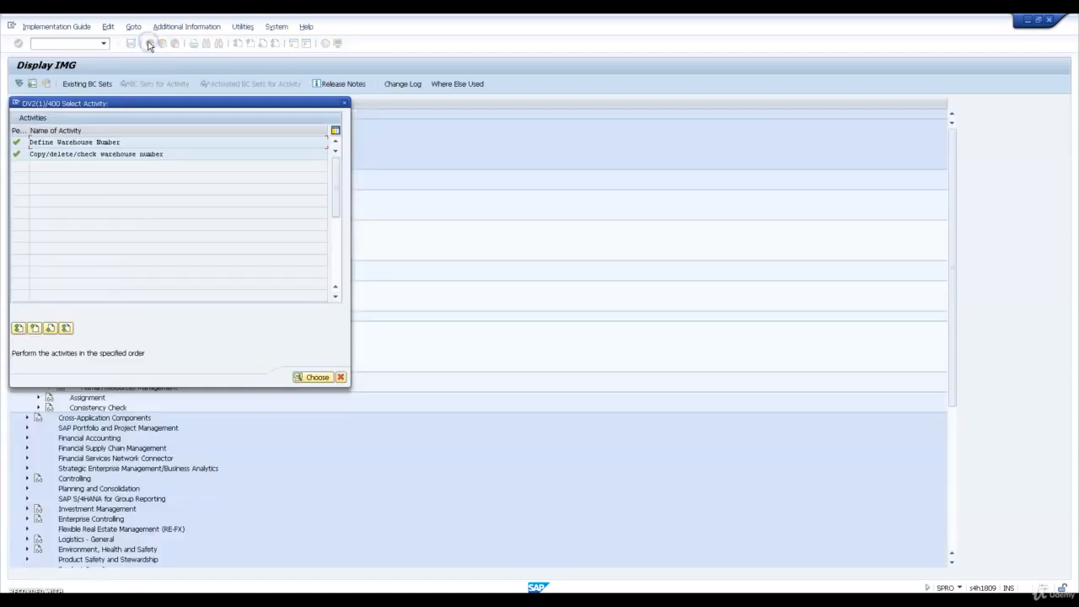
{"action": "left_click", "coordinate": [344, 104]}
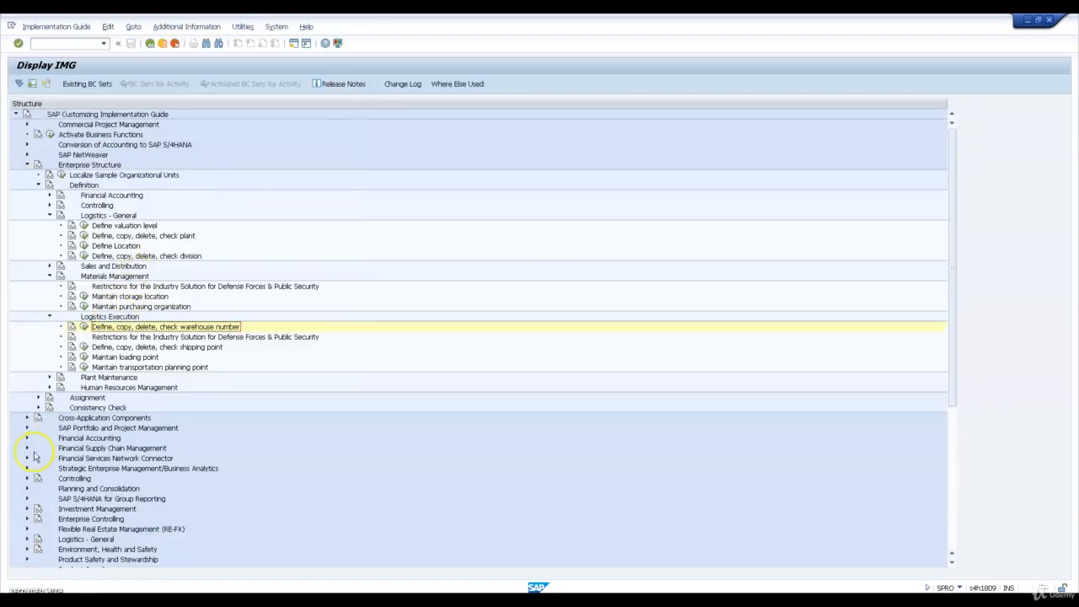
Open the Assign Warehouse Number to Plant and Storage Location activity under the Logistics Execution assignment
{"action": "left_click", "coordinate": [38, 397]}
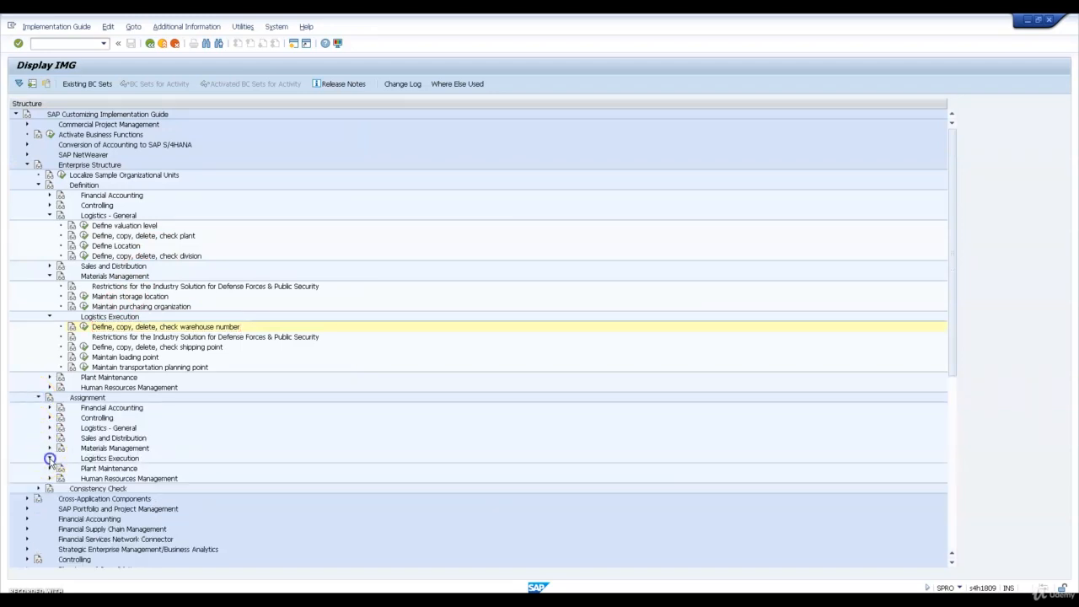
{"action": "left_click", "coordinate": [49, 457]}
{"action": "left_click", "coordinate": [83, 468]}
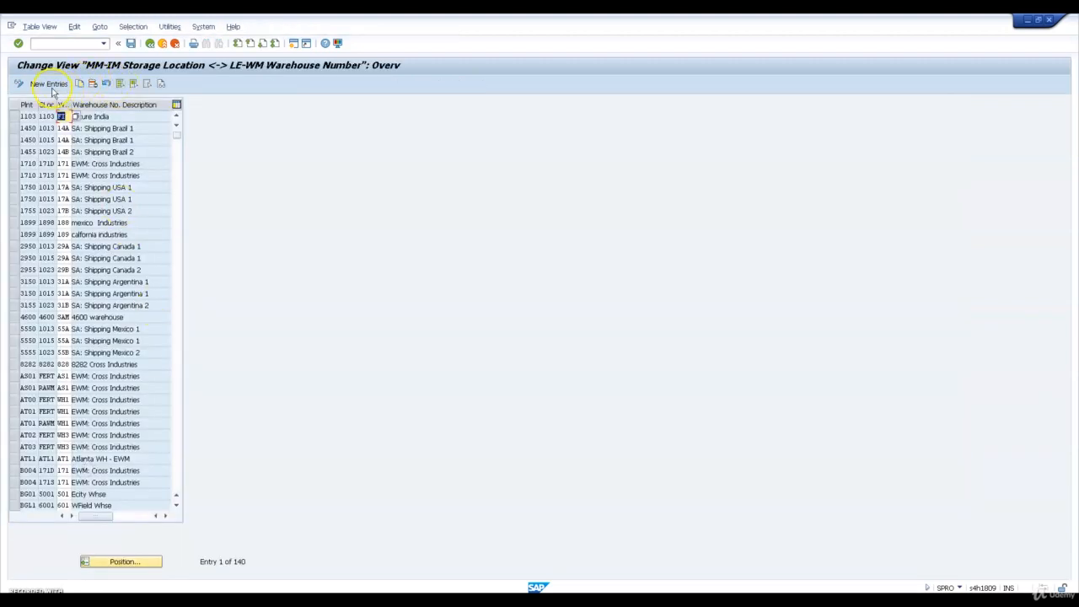
Add a new entry assigning warehouse number W23 to plant PL23 and storage location W23S
{"action": "left_click", "coordinate": [50, 86]}
{"action": "type", "text": "PL23"}
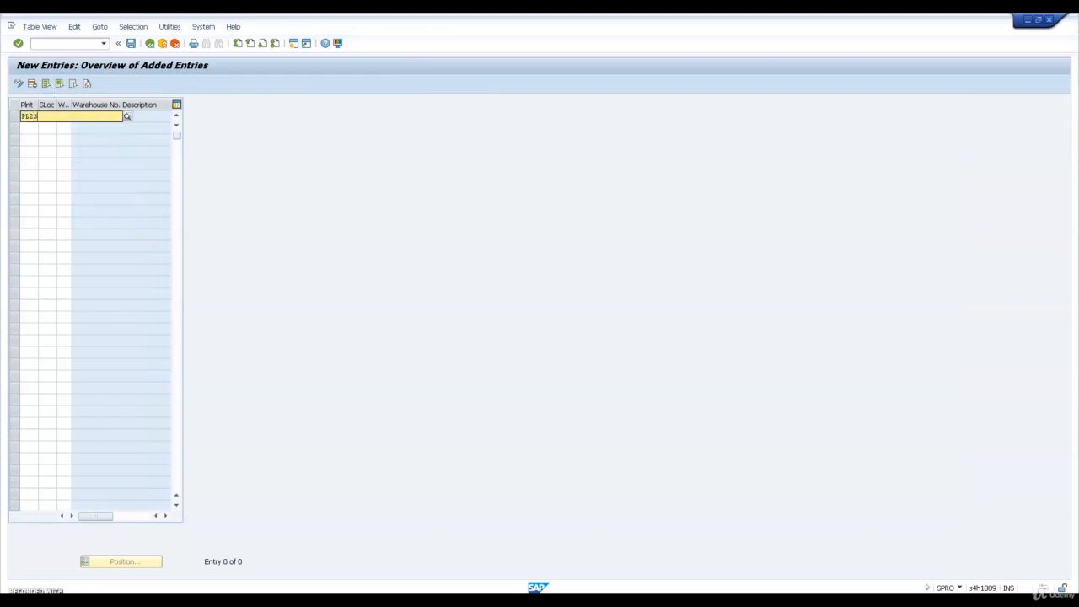
{"action": "key", "text": "Tab"}
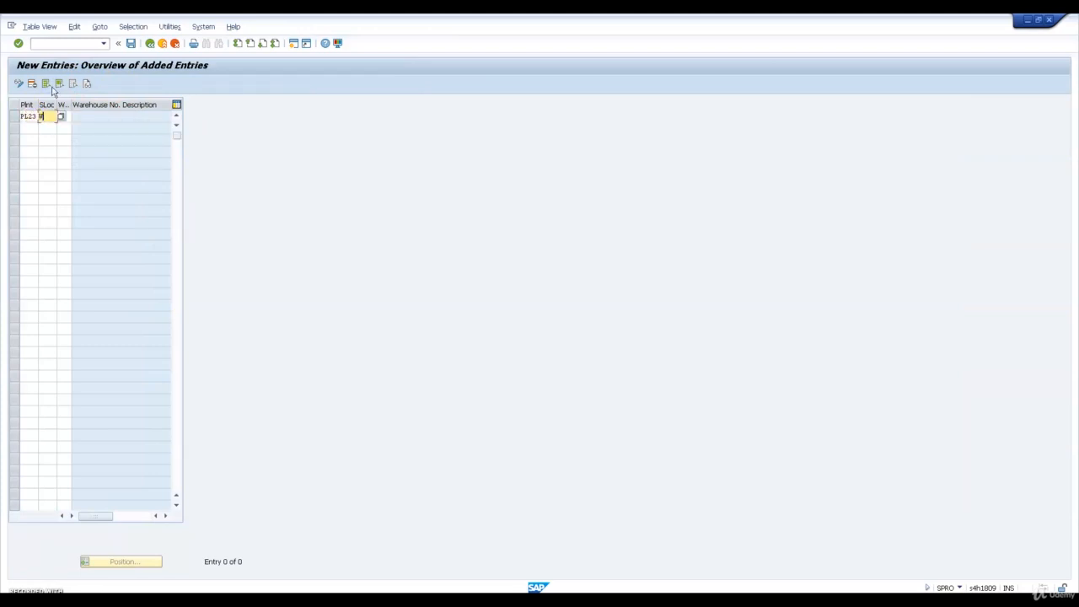
{"action": "key", "text": "Tab"}
{"action": "key", "text": "Tab"}
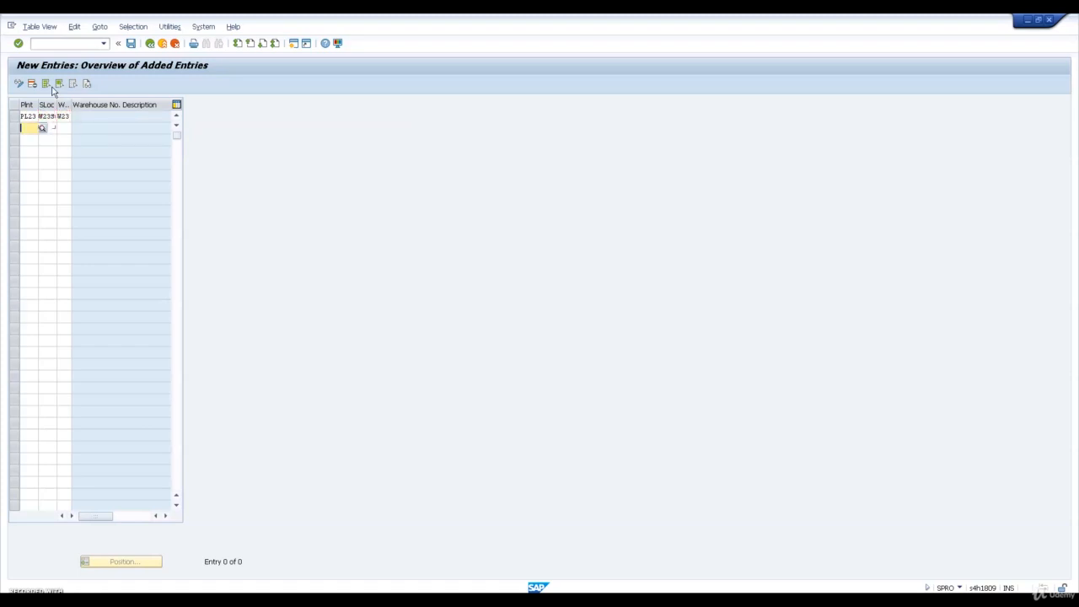
Assign warehouse number W23 to plant PL23 and storage location W23D as a second entry, save, and return to the implementation guide
{"action": "type", "text": "PL23"}
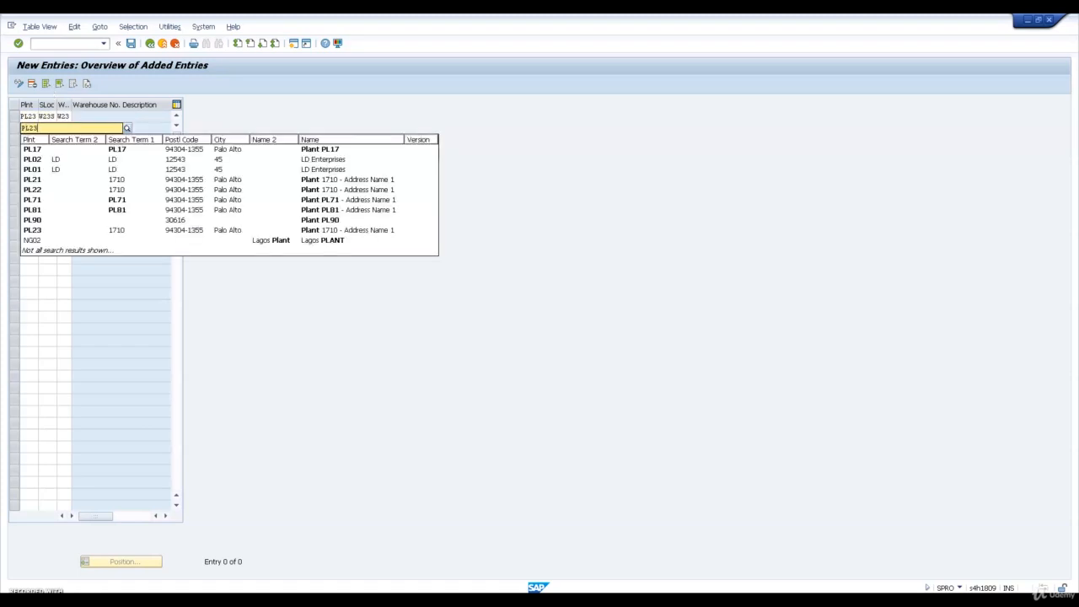
{"action": "key", "text": "Tab"}
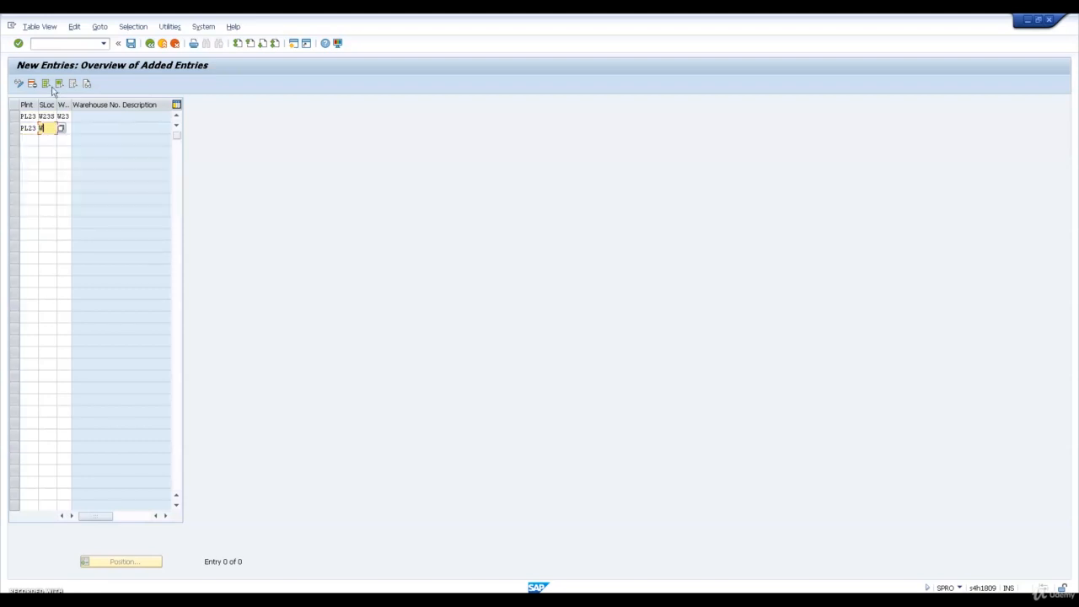
{"action": "key", "text": "Tab"}
{"action": "type", "text": "W23"}
{"action": "key", "text": "Return"}
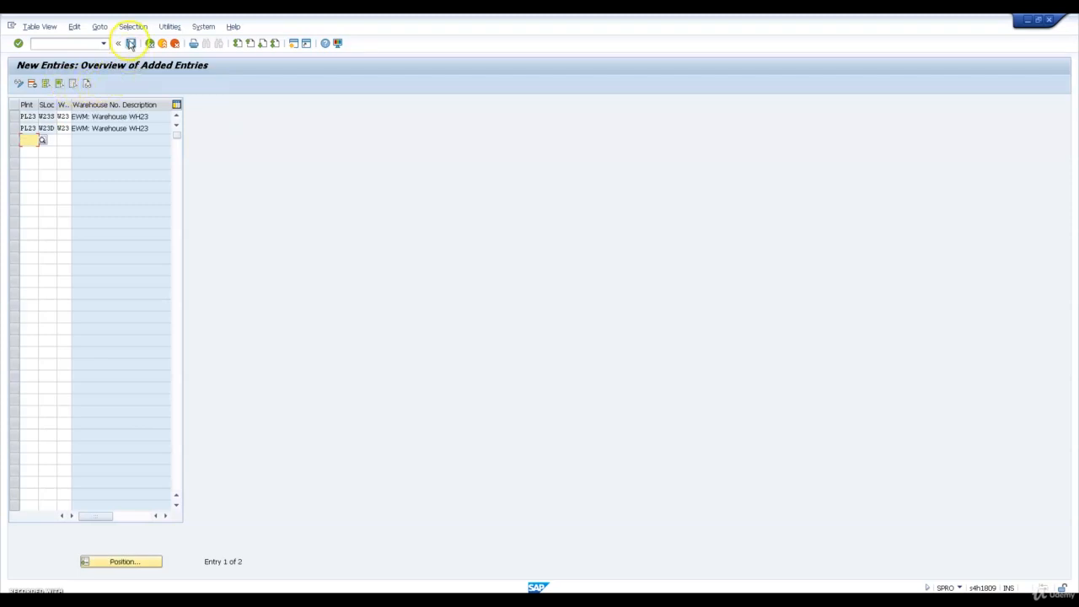
{"action": "left_click", "coordinate": [130, 43]}
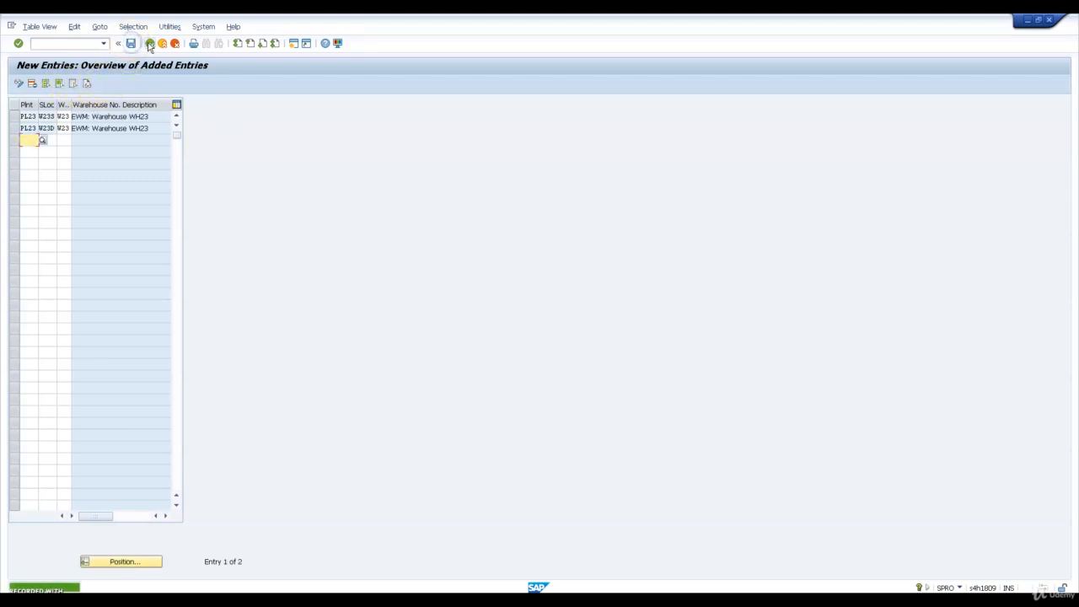
{"action": "left_click", "coordinate": [150, 44]}
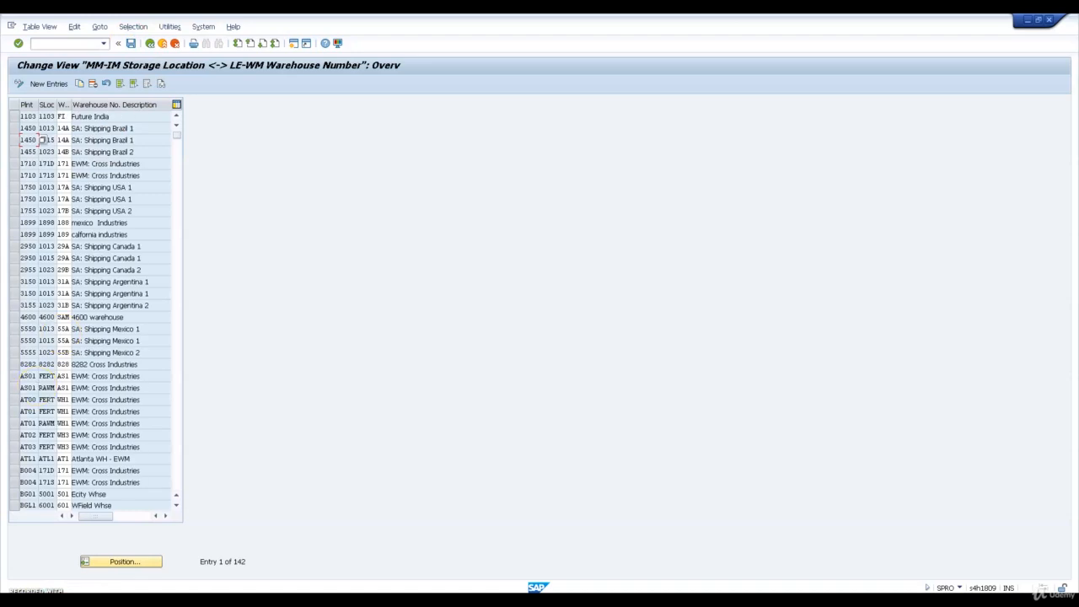
{"action": "left_click", "coordinate": [149, 43]}
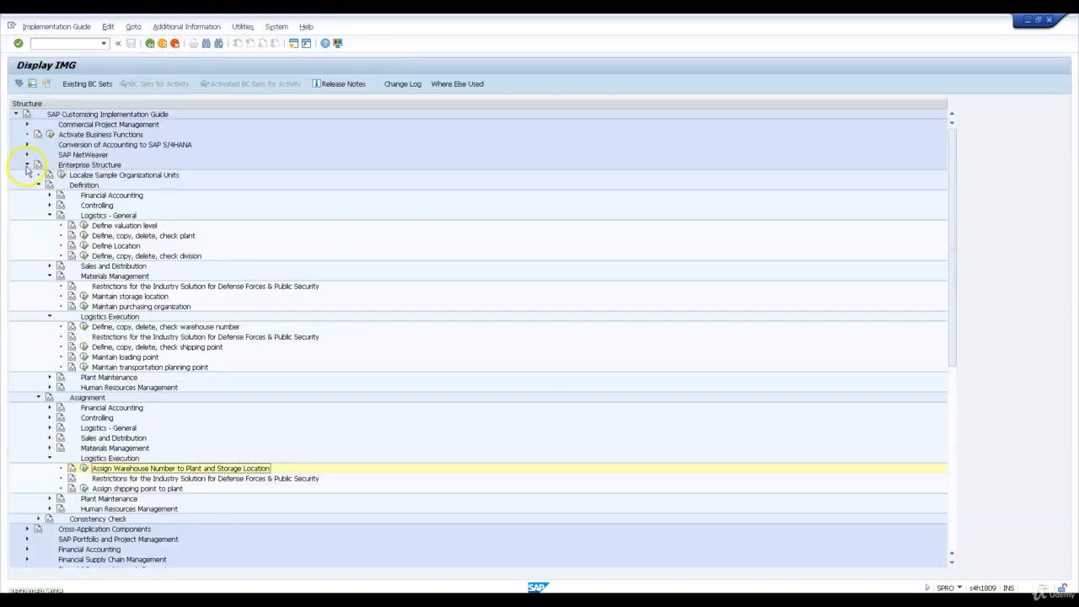
Open the Copy Warehouse Number Customizing activity under the Cross-Process Settings of Extended Warehouse Management
{"action": "left_click", "coordinate": [26, 164]}
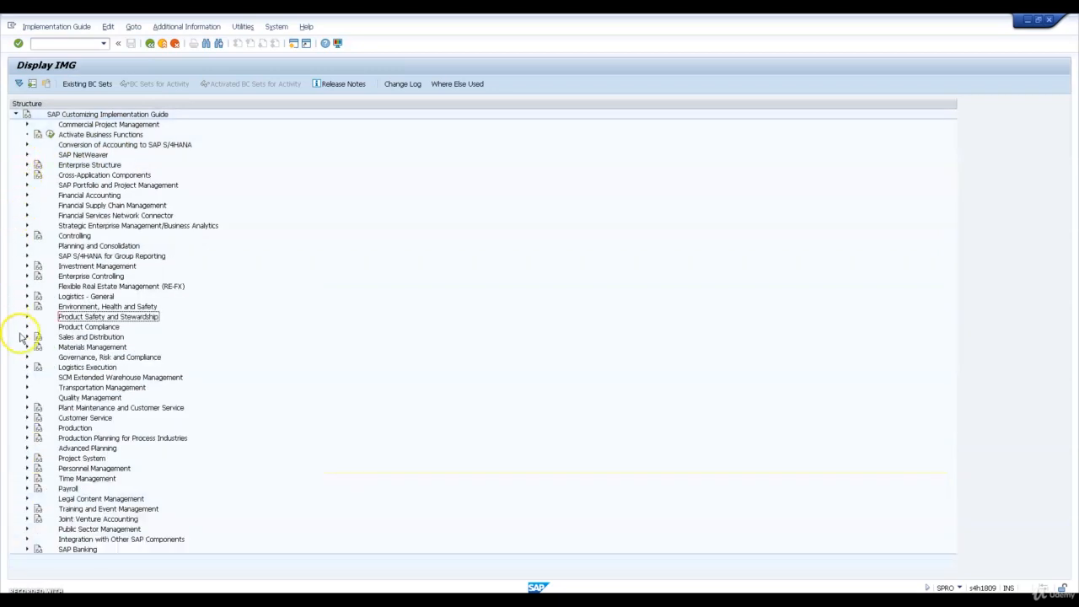
{"action": "left_click", "coordinate": [26, 378]}
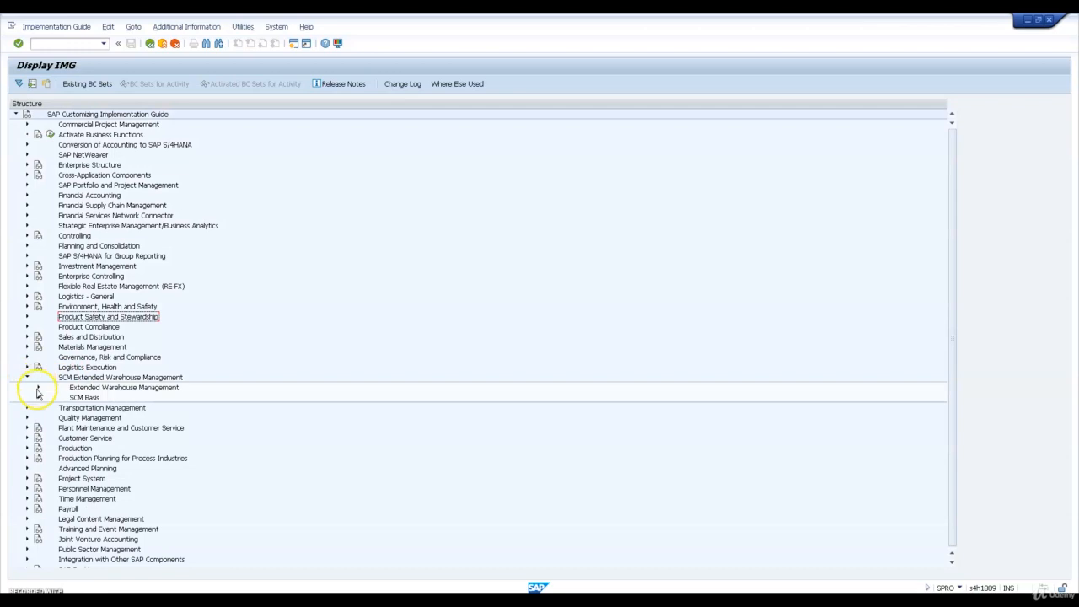
{"action": "left_click", "coordinate": [38, 387]}
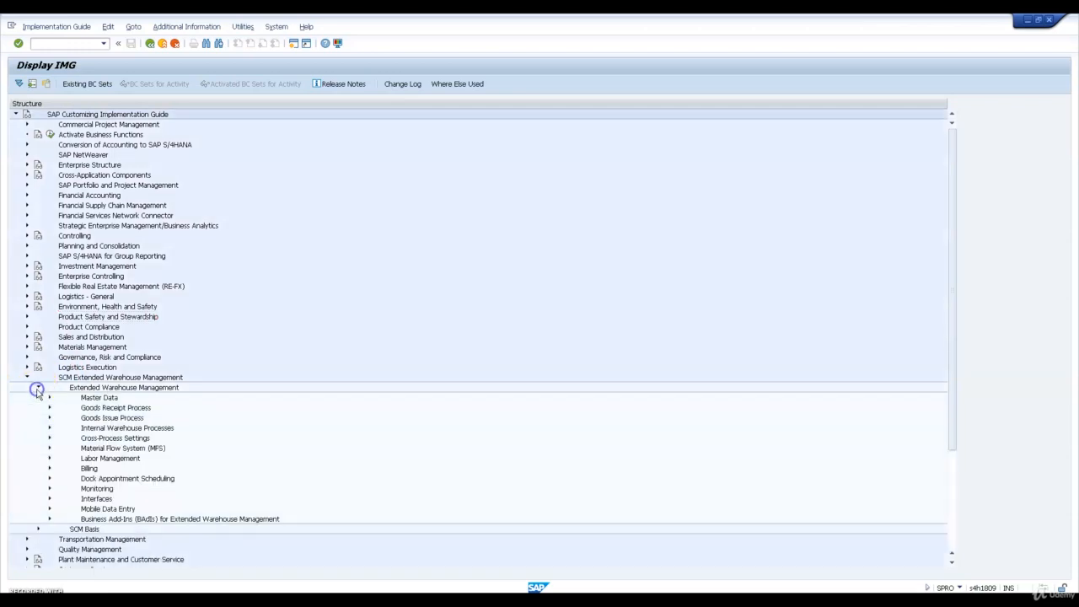
{"action": "left_click", "coordinate": [48, 438]}
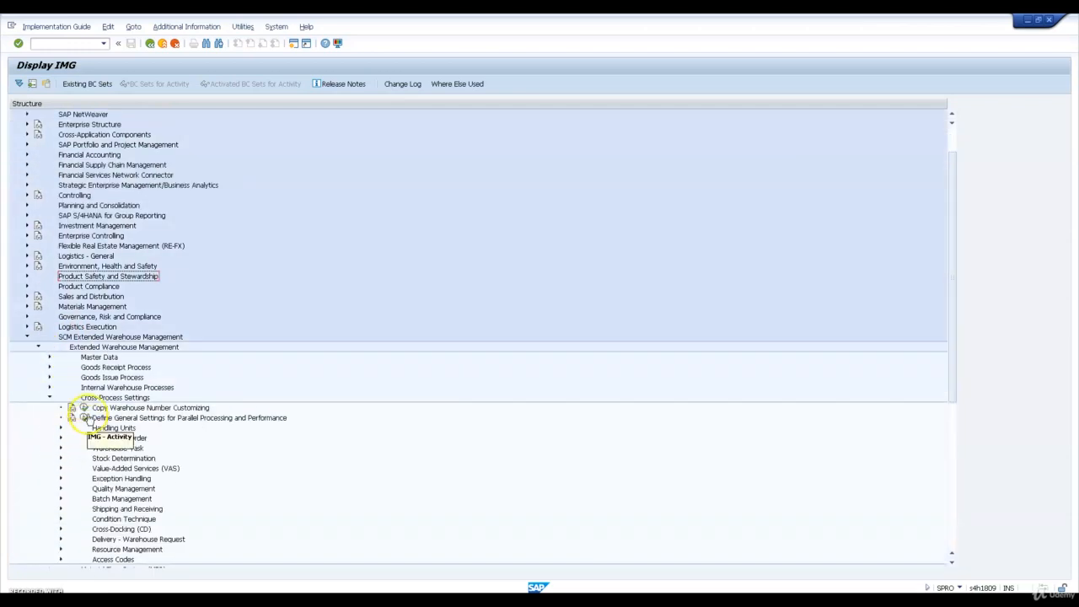
{"action": "left_click", "coordinate": [84, 407]}
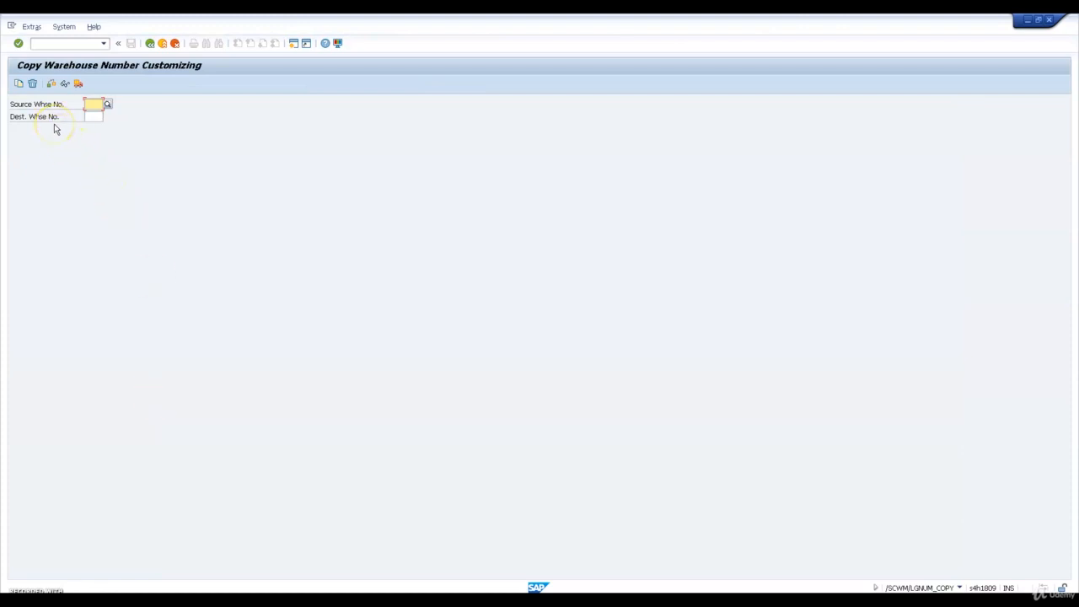
Start copying the customizing of source warehouse 1710 to destination warehouse WH23
{"action": "type", "text": "1710"}
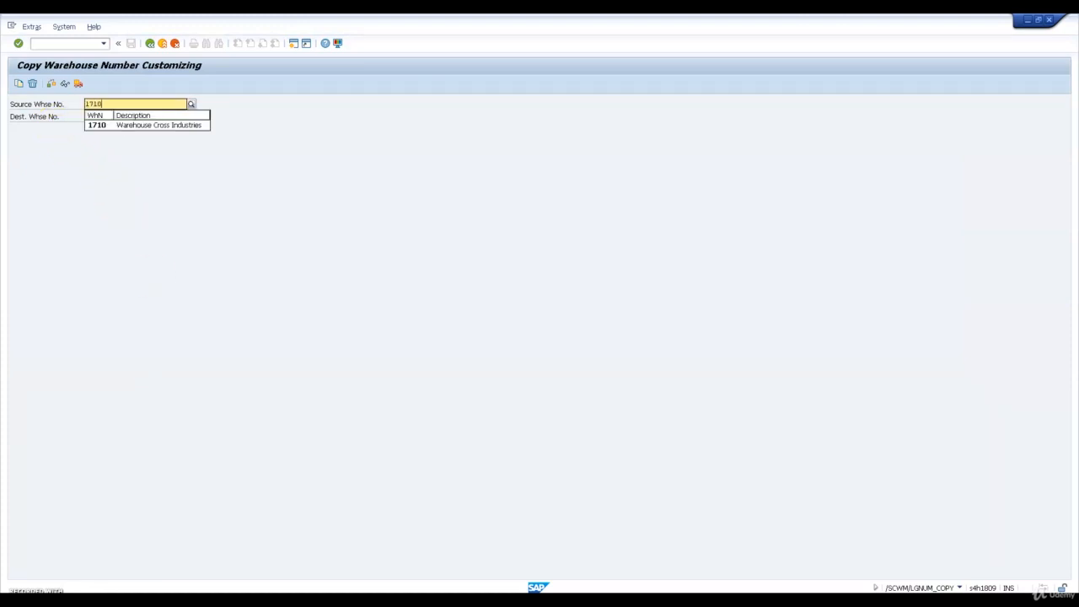
{"action": "key", "text": "Tab"}
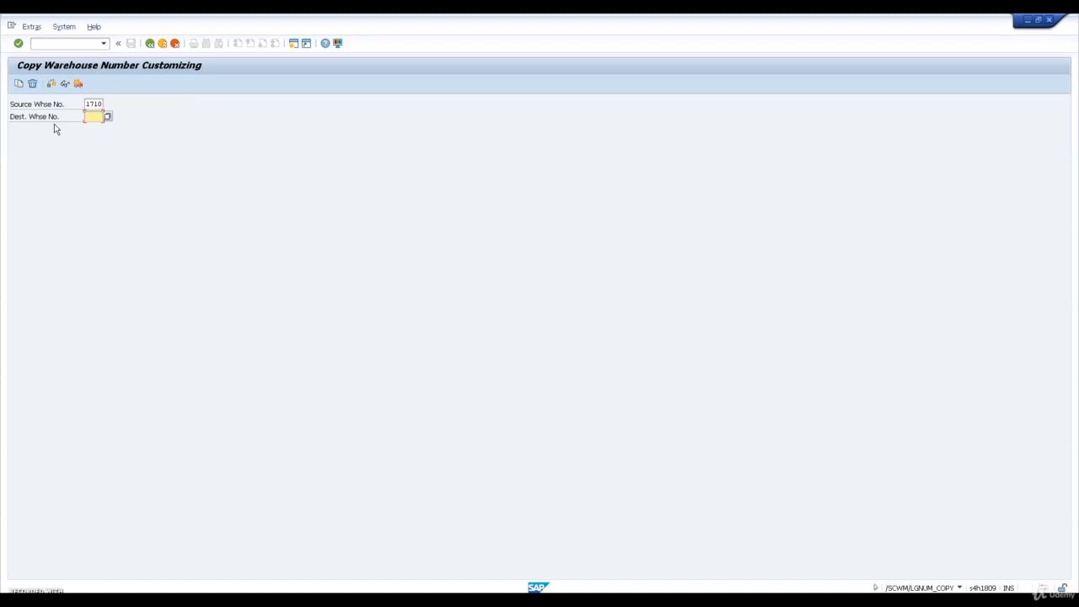
{"action": "type", "text": "WH23"}
{"action": "left_click", "coordinate": [19, 84]}
{"action": "left_click", "coordinate": [154, 205]}
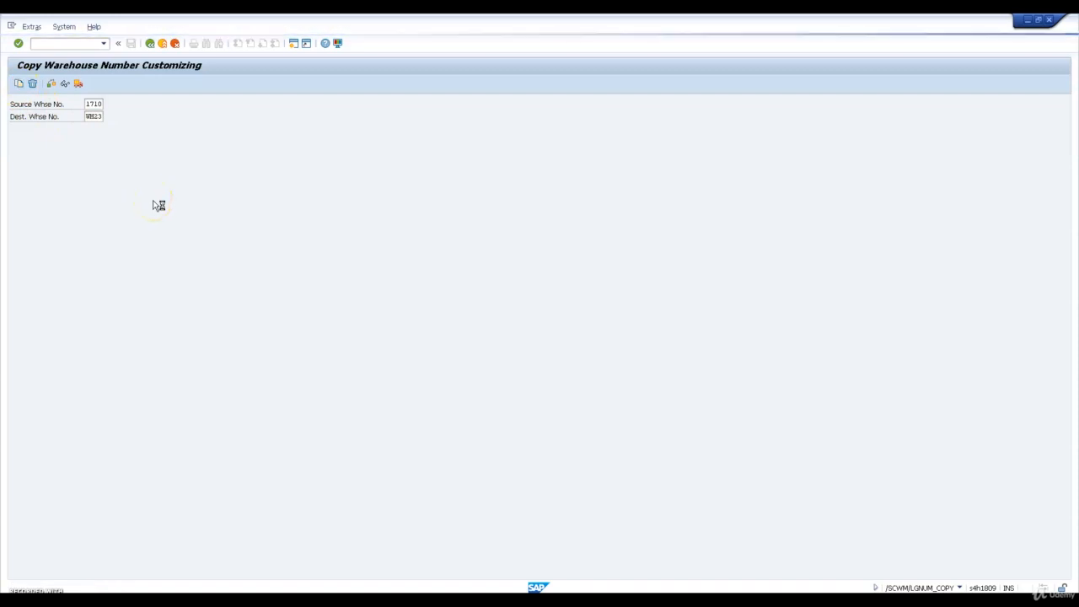
{"action": "left_click", "coordinate": [179, 197]}
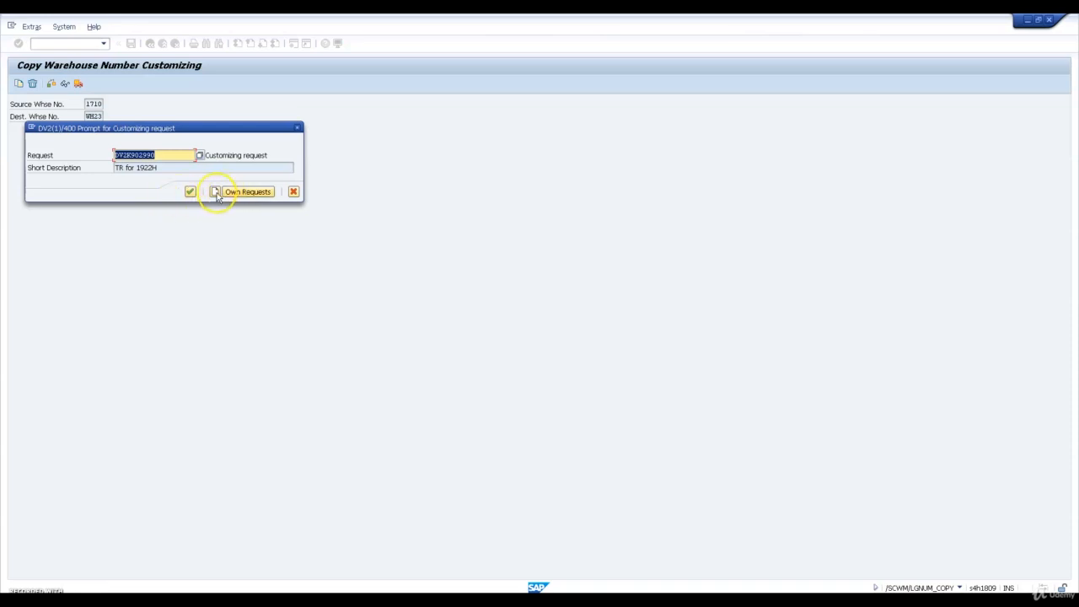
Create a customizing request with the short description "TR For Warehouse WH23" and use it for the warehouse copy
{"action": "left_click", "coordinate": [216, 192]}
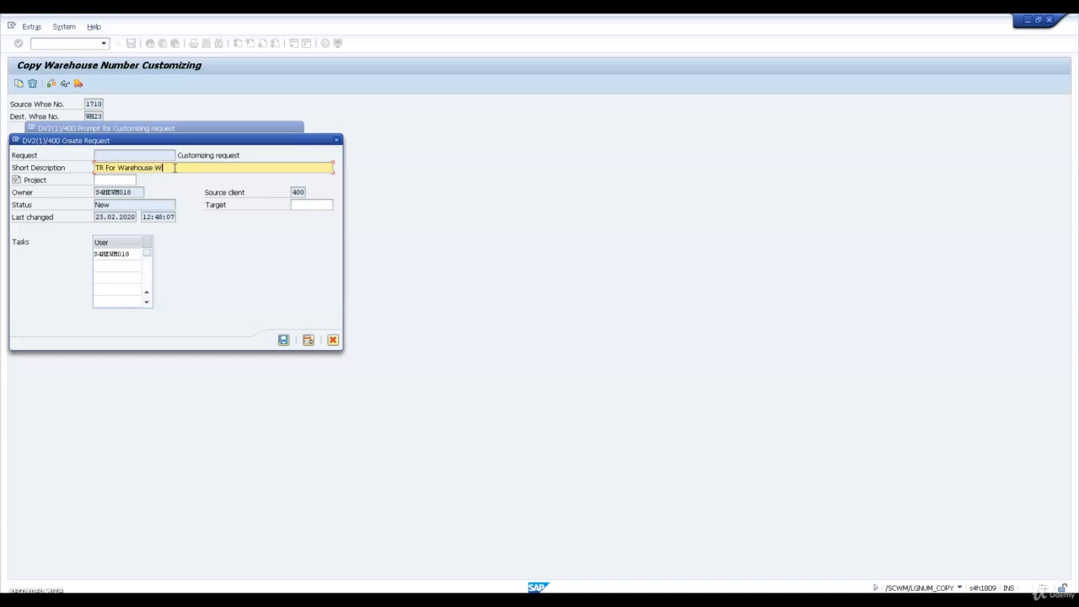
{"action": "left_click", "coordinate": [283, 339]}
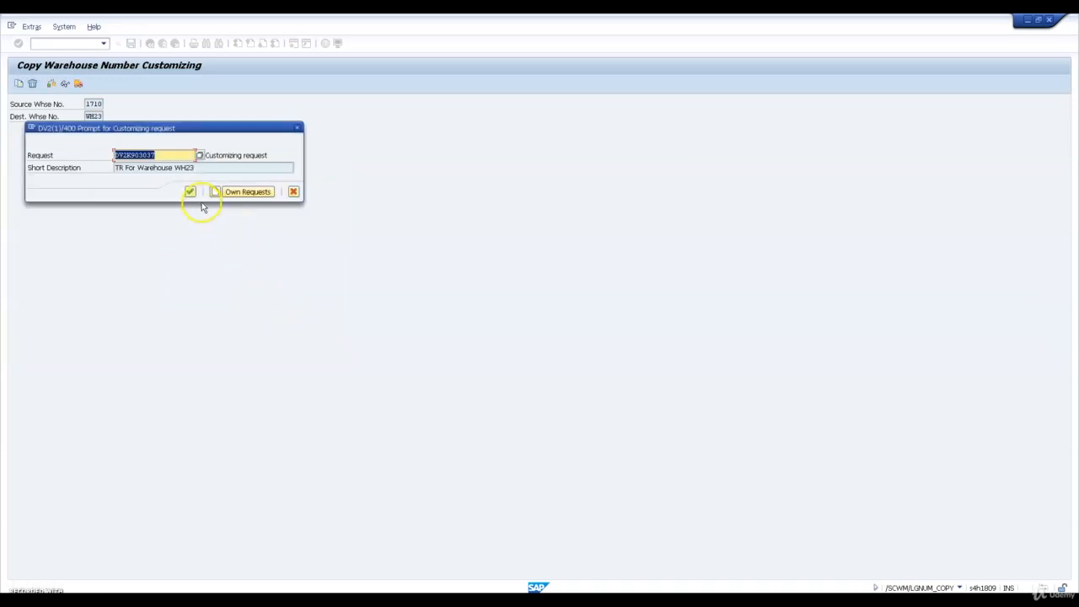
{"action": "left_click", "coordinate": [192, 192]}
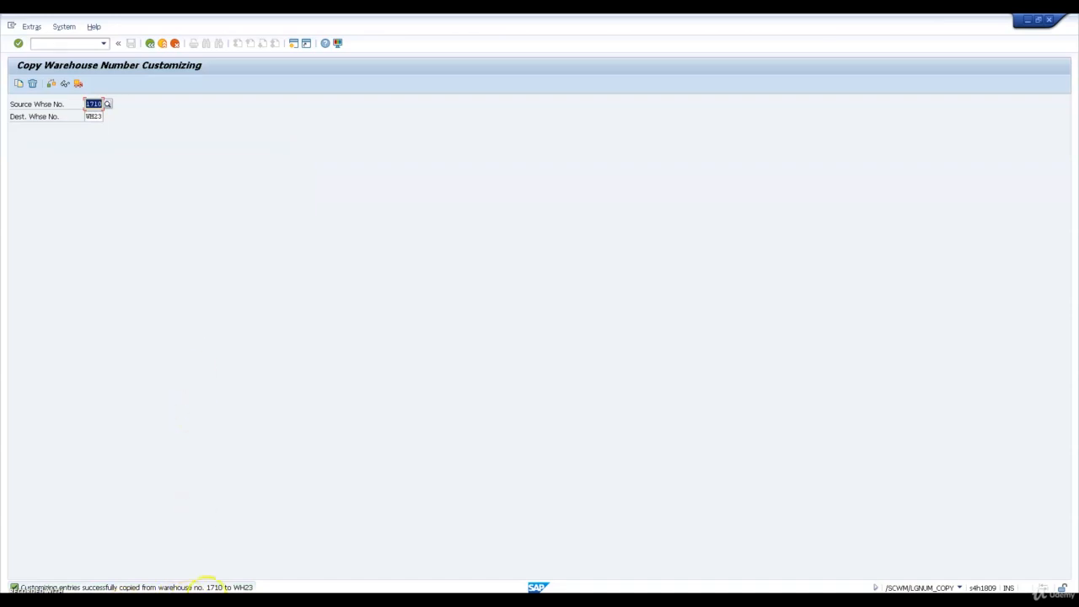
Return to the implementation guide and open Define Warehouse Numbers under the Extended Warehouse Management master data
{"action": "left_click", "coordinate": [151, 45]}
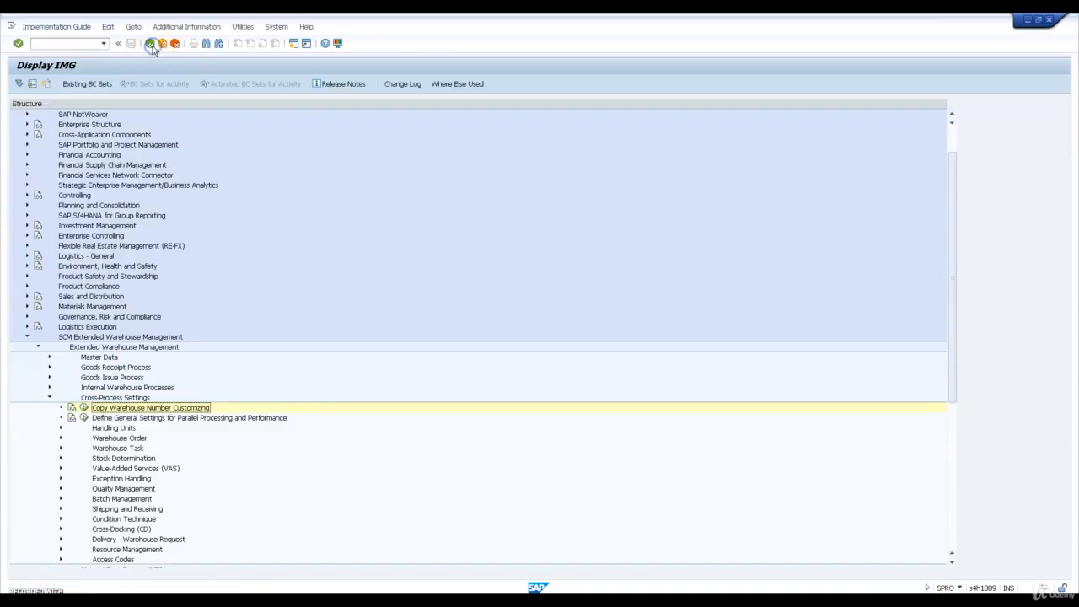
{"action": "left_click", "coordinate": [49, 356]}
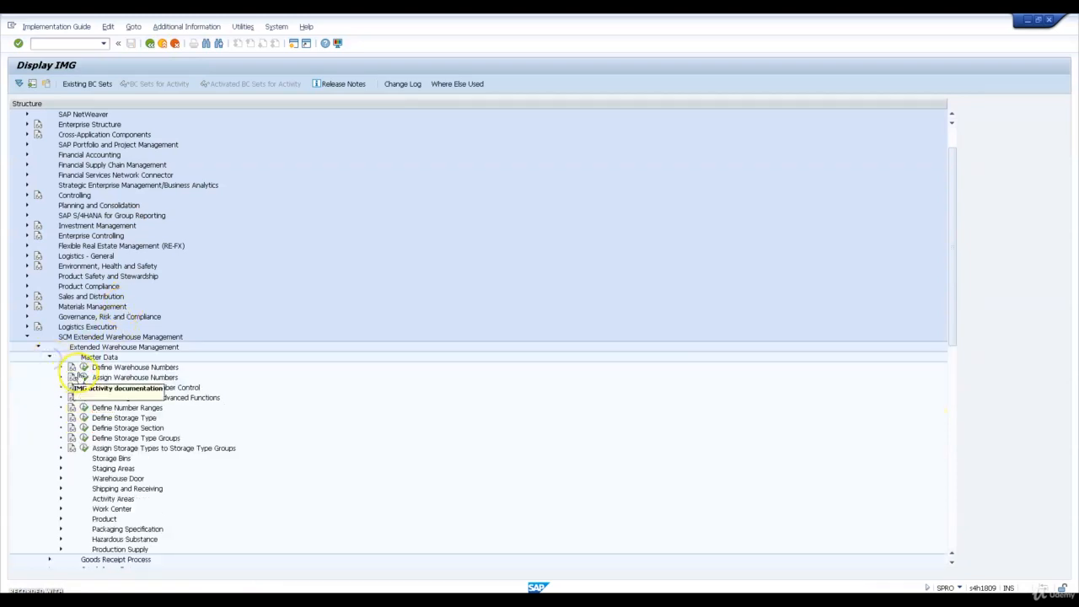
{"action": "left_click", "coordinate": [84, 366]}
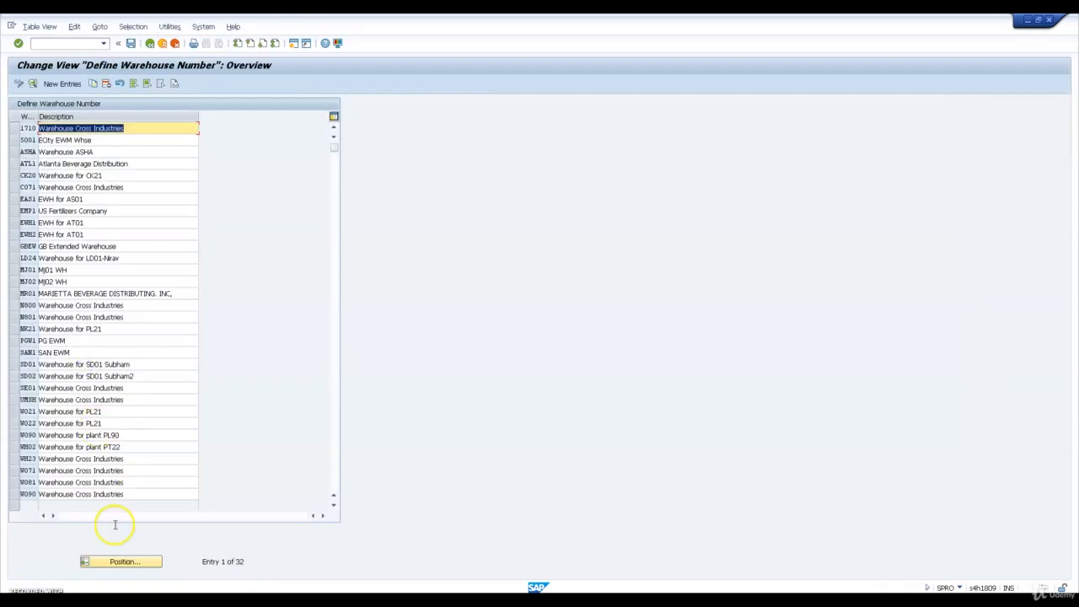
Change the description of warehouse number WH23 to "Warehouse WH23", save it and return to the implementation guide
{"action": "left_click", "coordinate": [130, 458]}
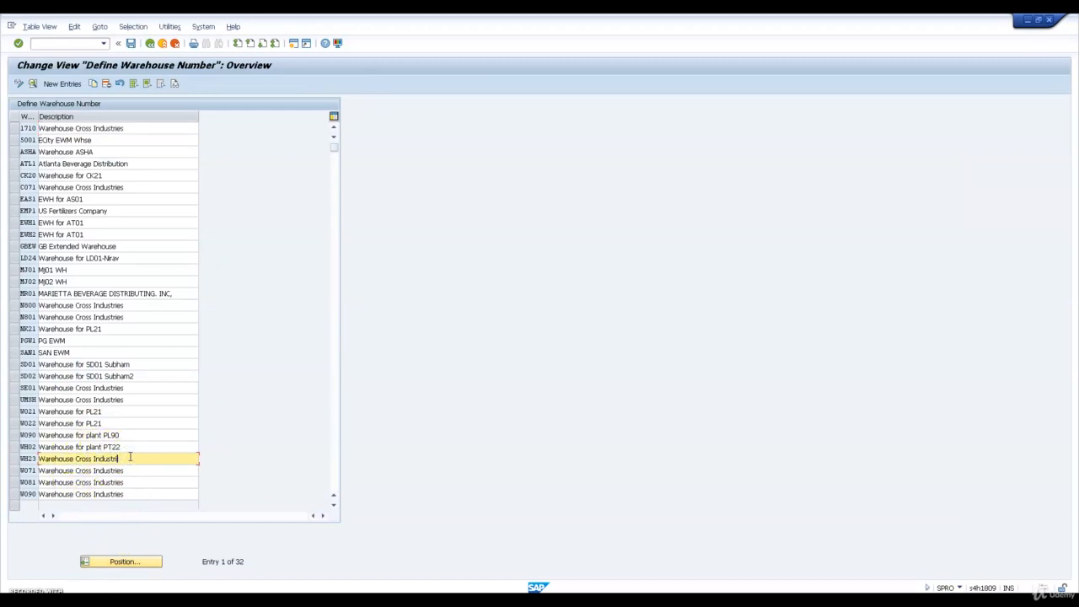
{"action": "key", "text": "BackSpace"}
{"action": "key", "text": "BackSpace"}
{"action": "key", "text": "BackSpace"}
{"action": "key", "text": "BackSpace"}
{"action": "key", "text": "BackSpace"}
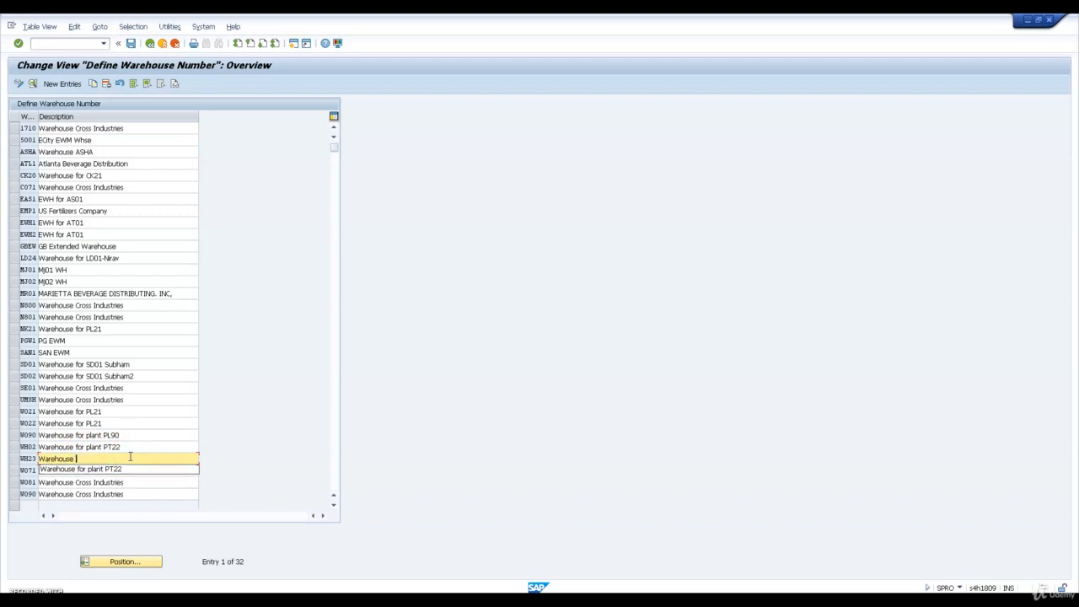
{"action": "type", "text": "w"}
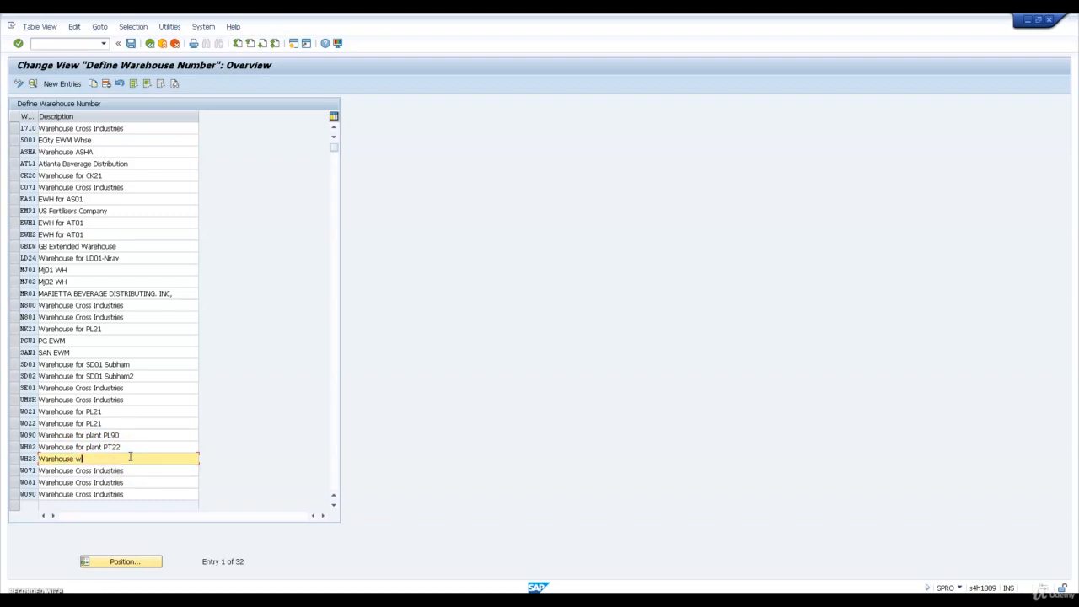
{"action": "key", "text": "BackSpace"}
{"action": "type", "text": "WH23"}
{"action": "key", "text": "ctrl+s"}
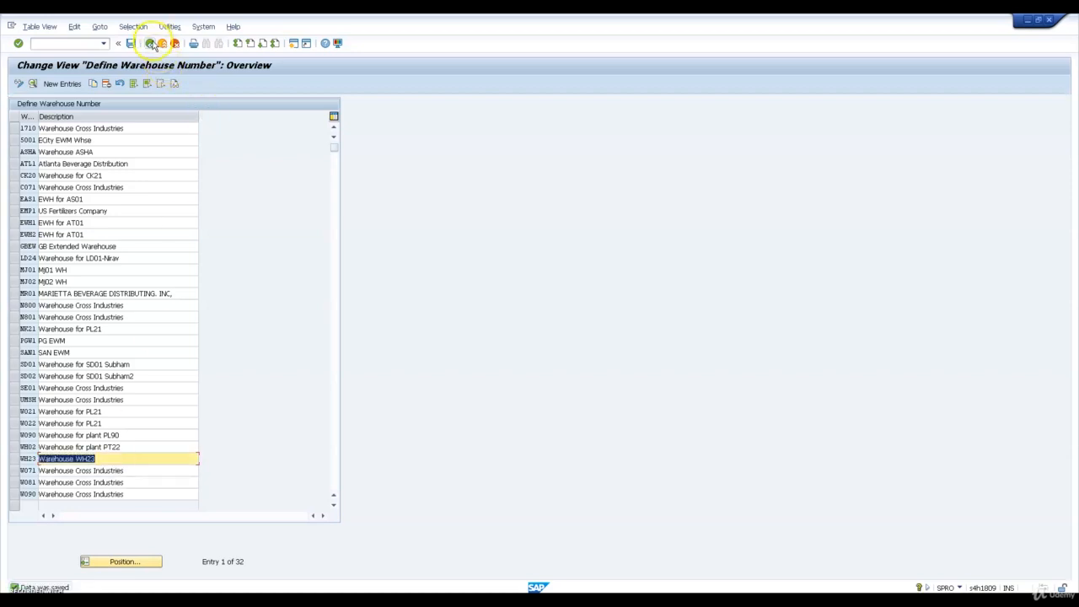
{"action": "left_click", "coordinate": [151, 43]}
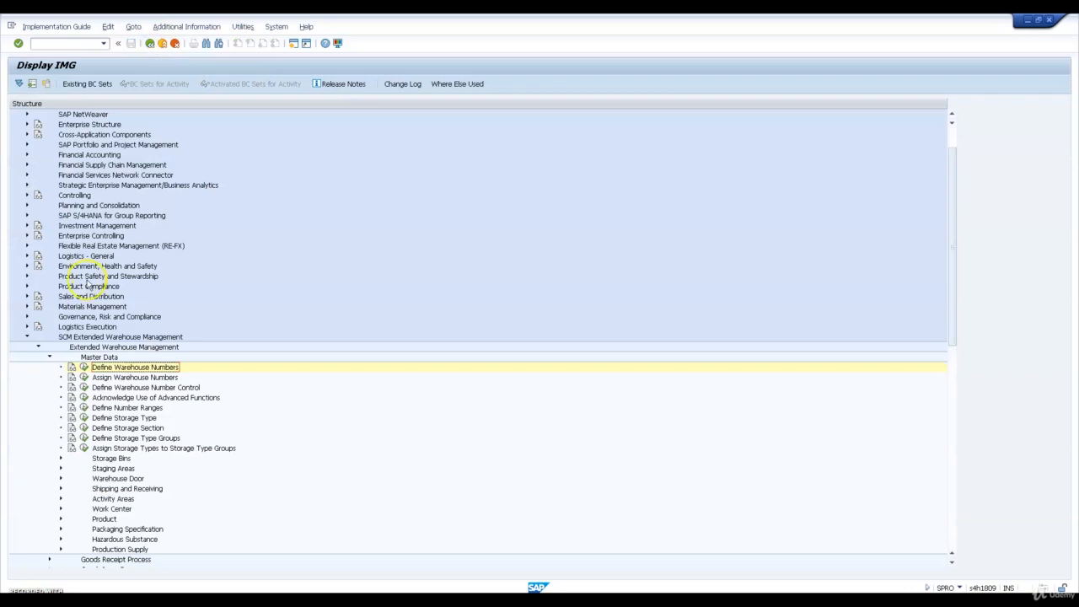
Open the number range definition for Warehouse Tasks/Warehouse Documents from Define Number Ranges under the Extended Warehouse Management master data
{"action": "left_click", "coordinate": [49, 357]}
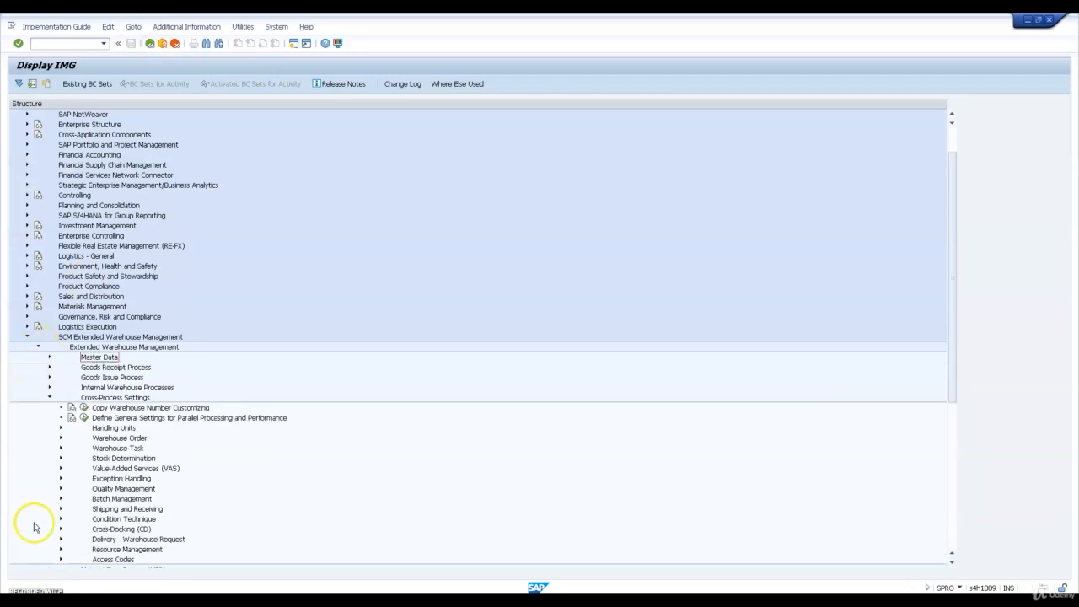
{"action": "left_click", "coordinate": [49, 357]}
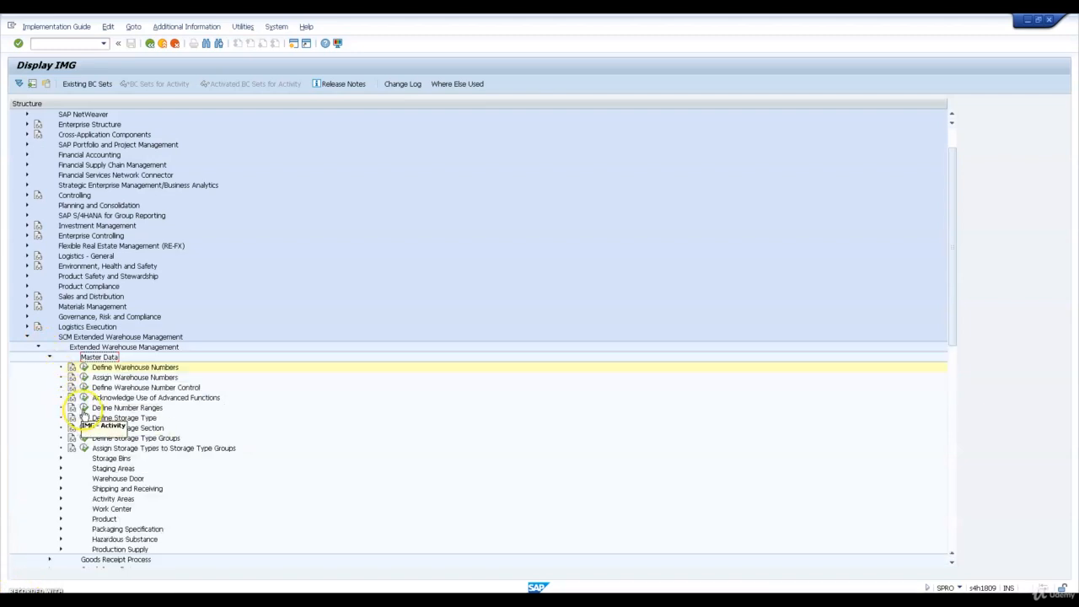
{"action": "left_click", "coordinate": [85, 408]}
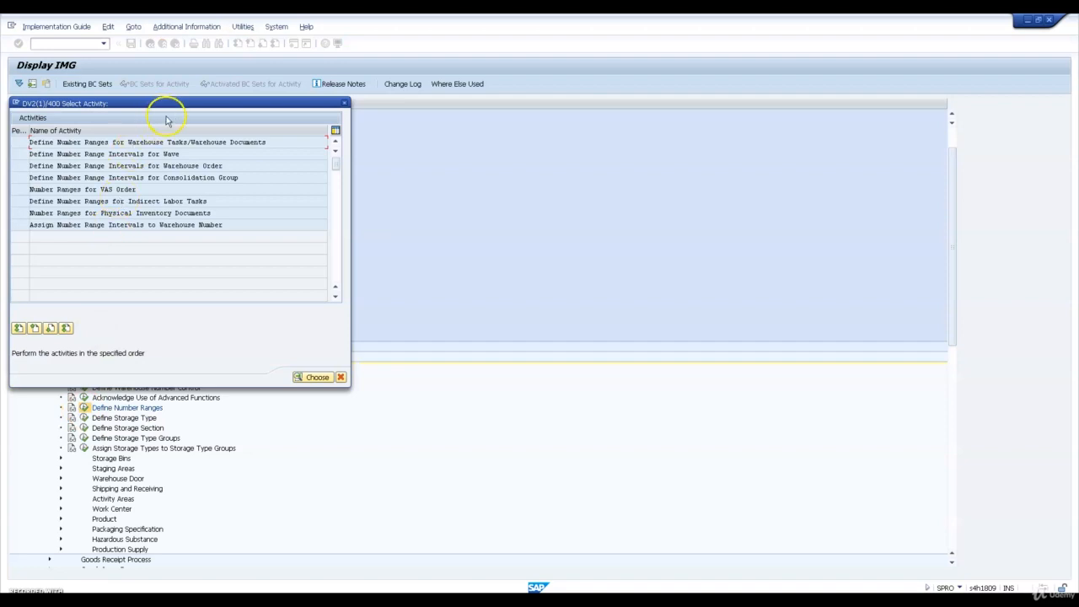
{"action": "double_click", "coordinate": [170, 143]}
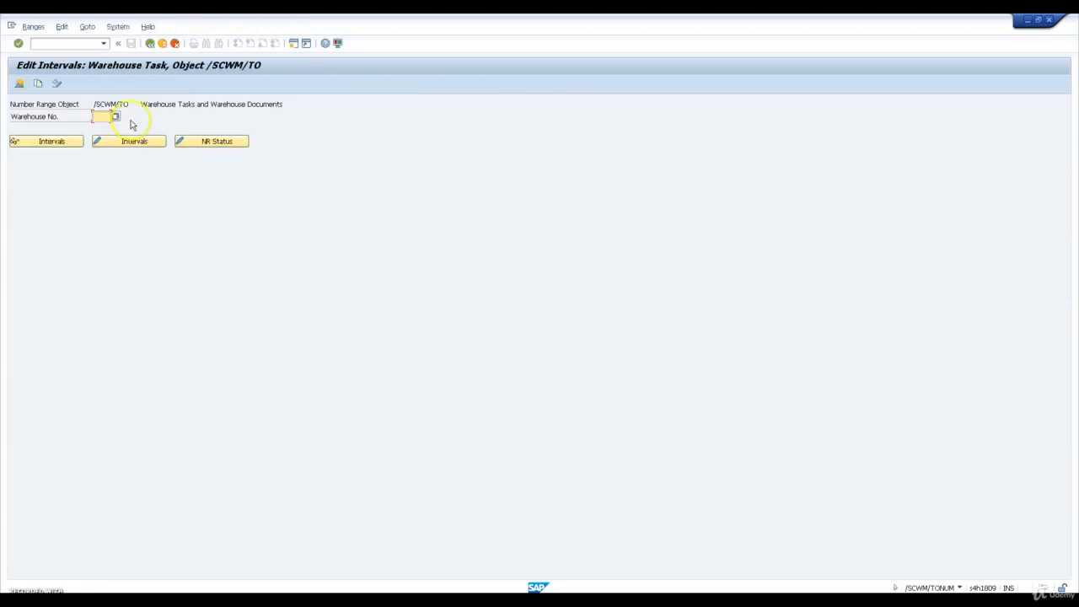
Copy the warehouse task number range intervals from warehouse 1710 to WH23 and return to the activity list
{"action": "left_click", "coordinate": [38, 83]}
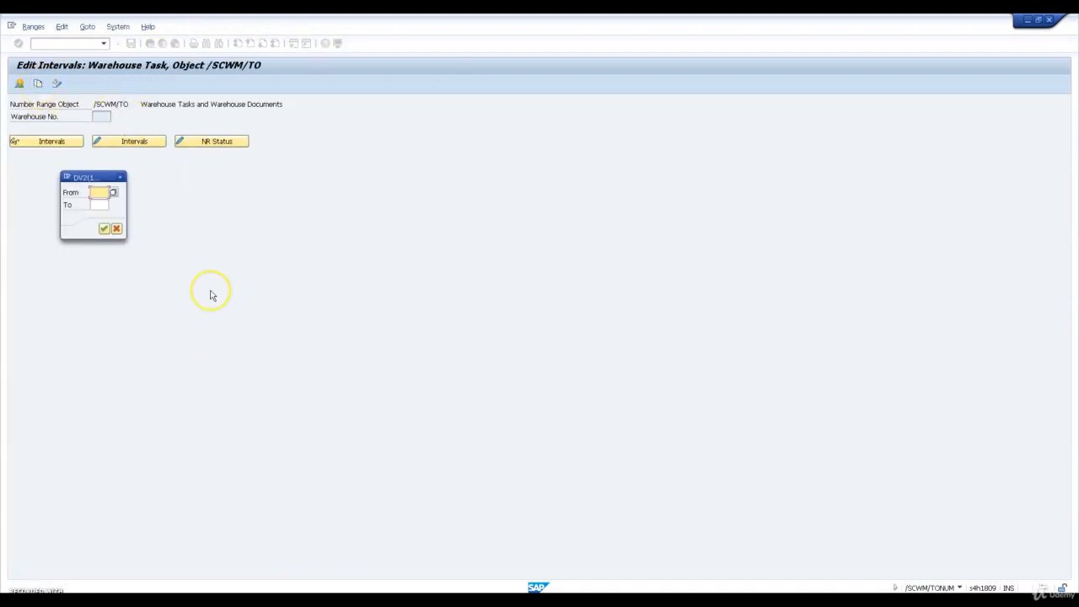
{"action": "type", "text": "1710"}
{"action": "key", "text": "Tab"}
{"action": "type", "text": "WH2"}
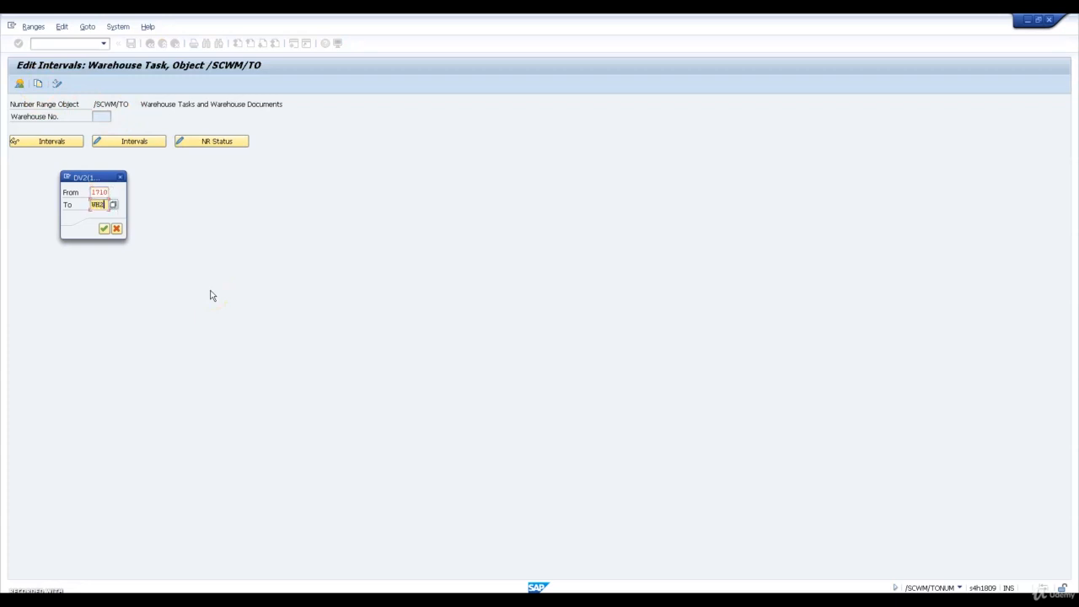
{"action": "key", "text": "Return"}
{"action": "key", "text": "Return"}
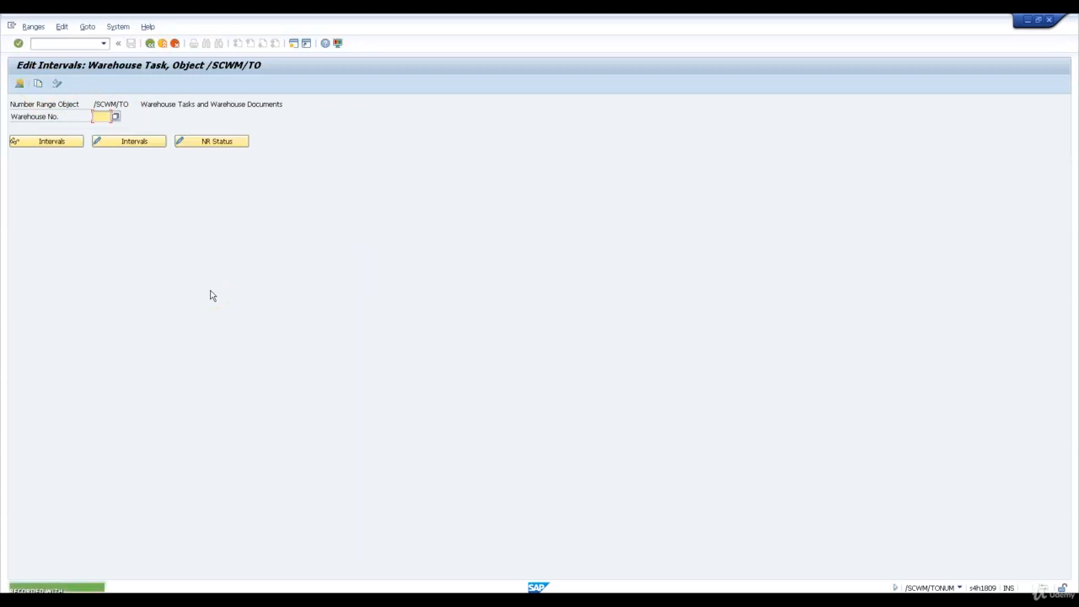
{"action": "left_click", "coordinate": [149, 43]}
Open Define Number Range Intervals for Wave and copy the intervals from warehouse 1710 to WH23
{"action": "double_click", "coordinate": [139, 153]}
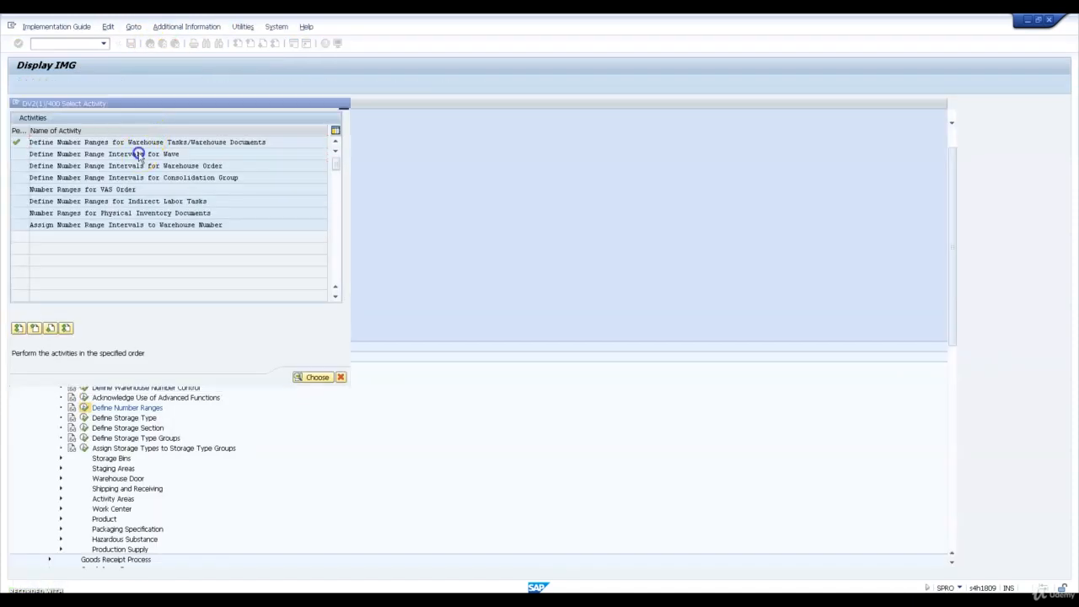
{"action": "left_click", "coordinate": [39, 84]}
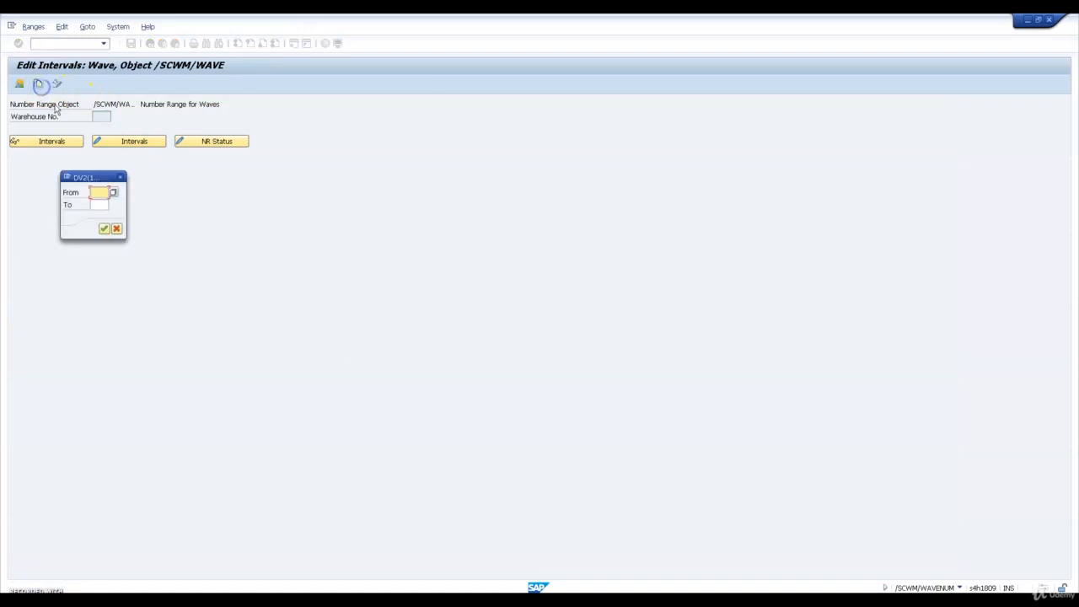
{"action": "type", "text": "1710"}
{"action": "key", "text": "Tab"}
{"action": "type", "text": "MW01"}
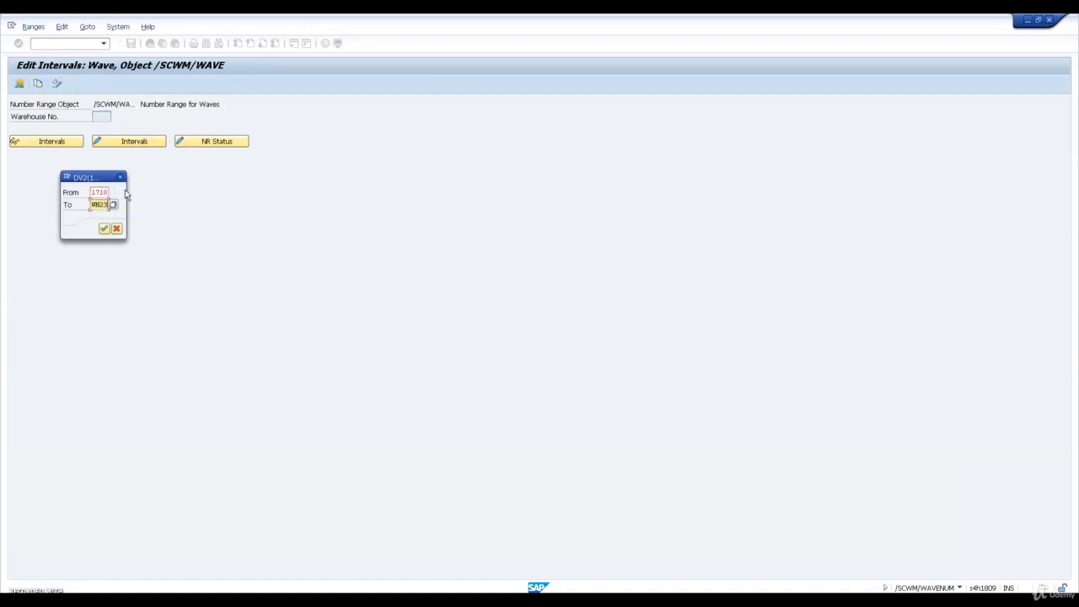
{"action": "key", "text": "Return"}
{"action": "key", "text": "Return"}
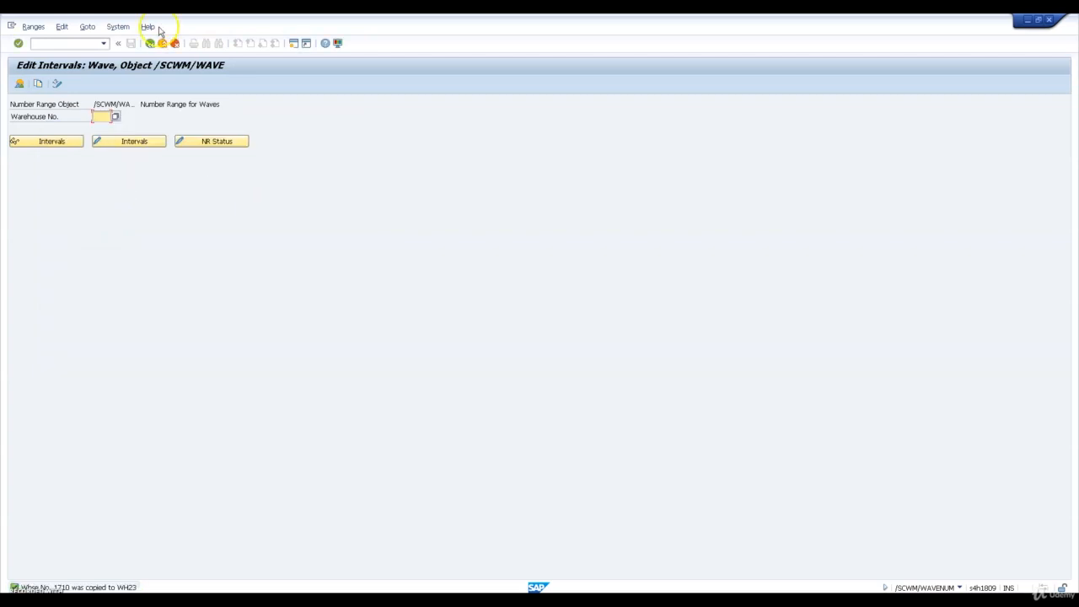
{"action": "left_click", "coordinate": [150, 43]}
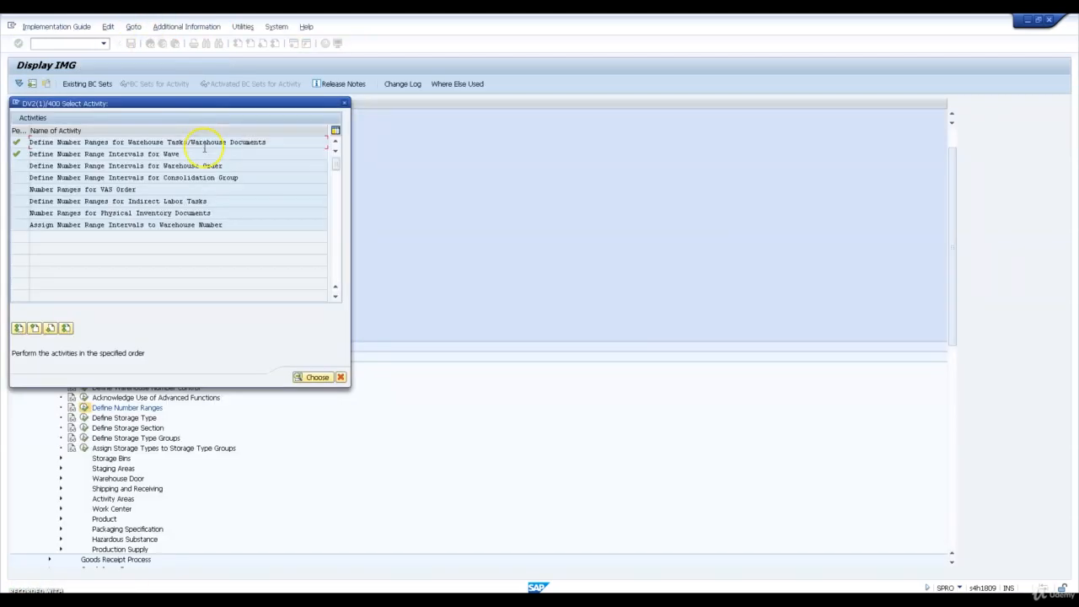
Open Define Number Range Intervals for Warehouse Order and copy the intervals from warehouse 1710 to WH23
{"action": "double_click", "coordinate": [182, 166]}
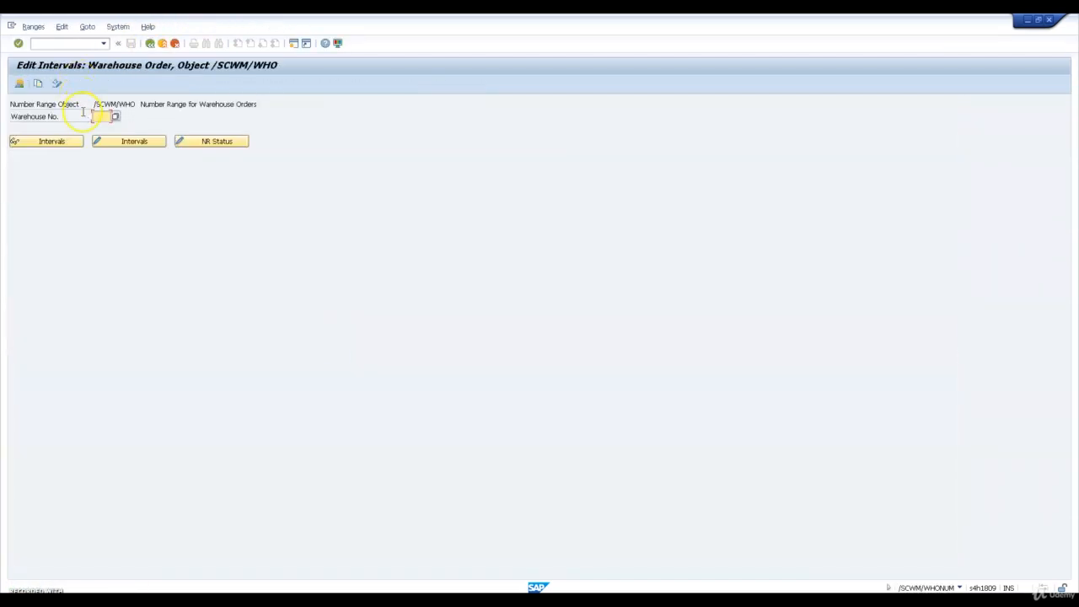
{"action": "left_click", "coordinate": [38, 82]}
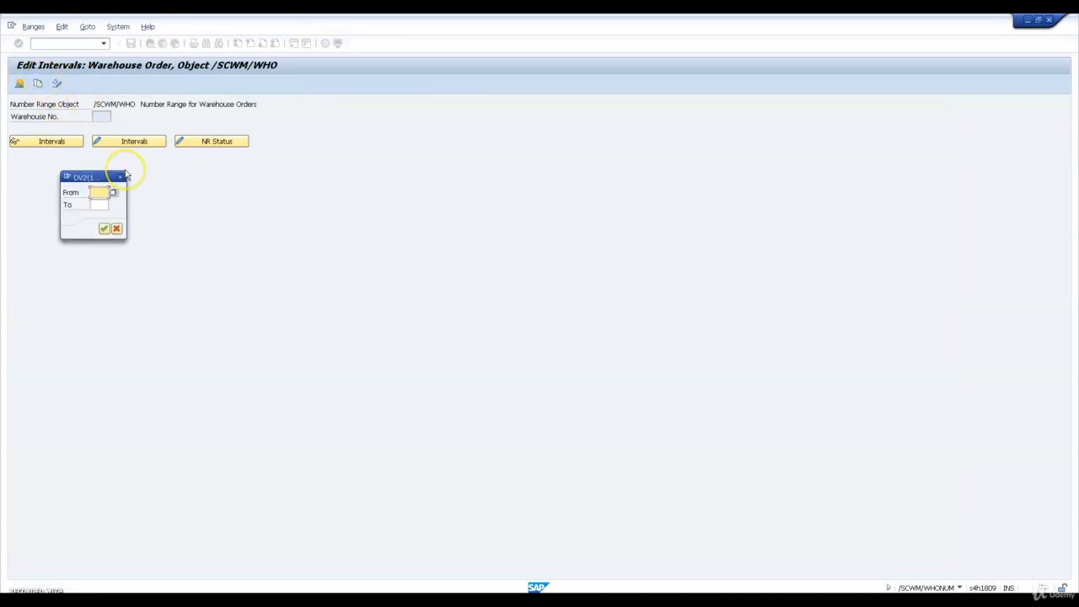
{"action": "type", "text": "1710"}
{"action": "key", "text": "Tab"}
{"action": "type", "text": "1710"}
{"action": "key", "text": "Return"}
{"action": "key", "text": "Return"}
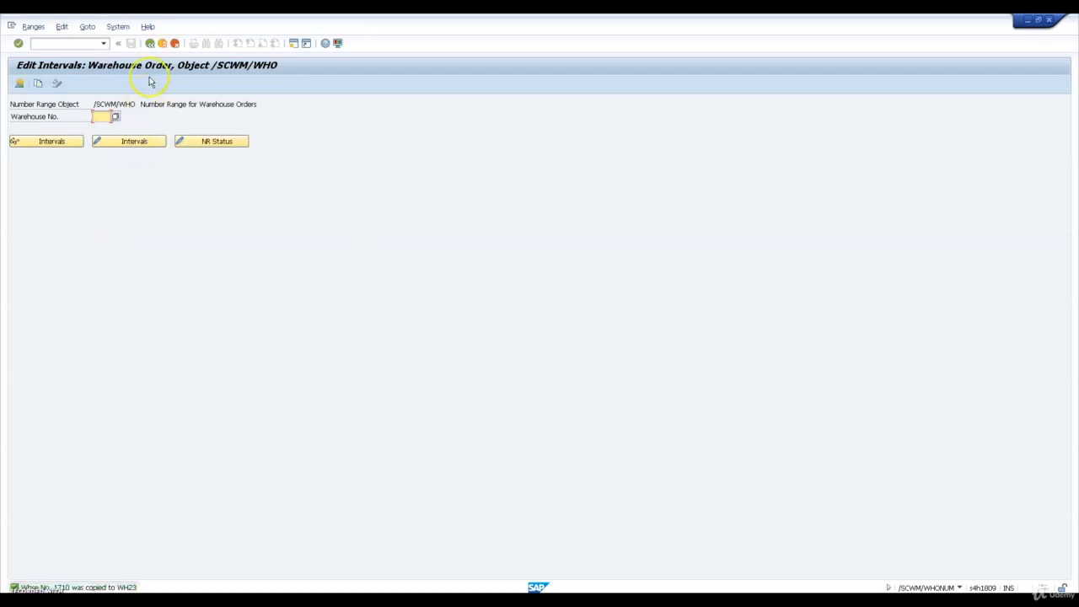
{"action": "left_click", "coordinate": [148, 43]}
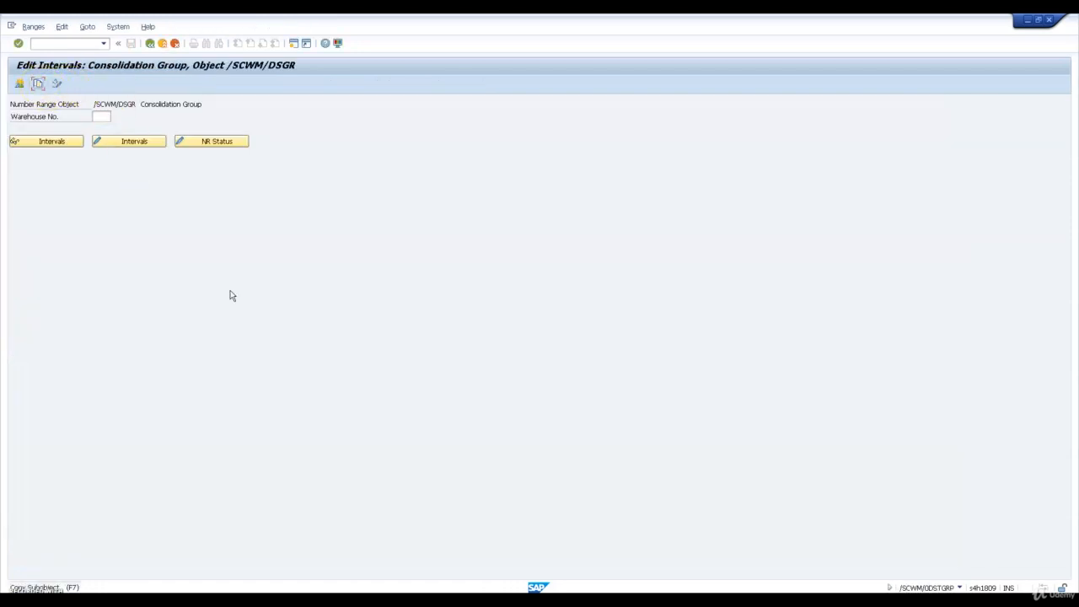
Copy the consolidation group number range intervals from warehouse 1710 to WH23 and return to the activity list
{"action": "left_click", "coordinate": [38, 84]}
{"action": "type", "text": "1710"}
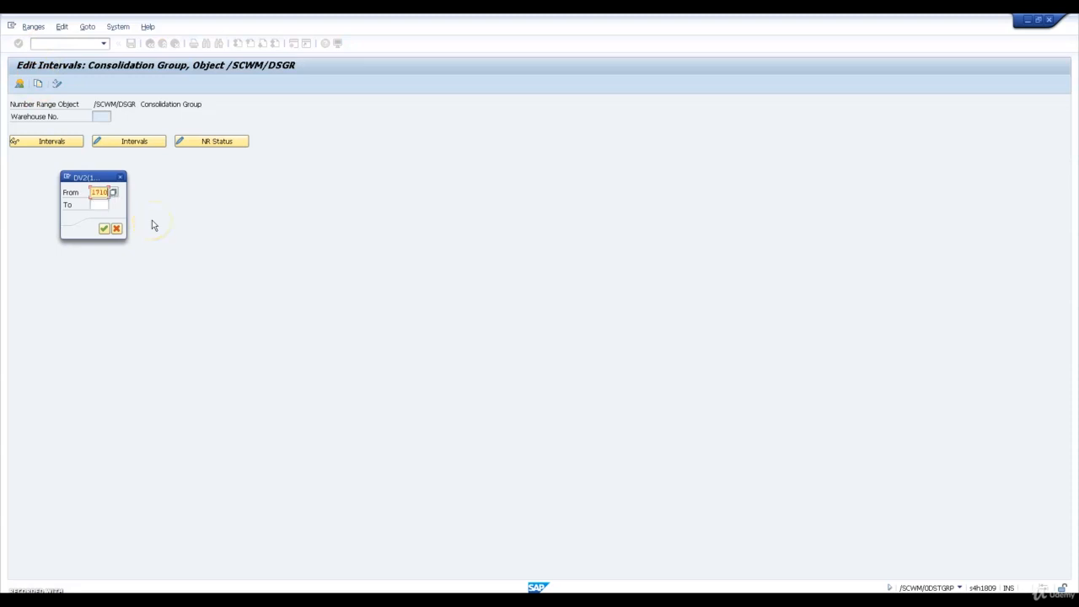
{"action": "key", "text": "Tab"}
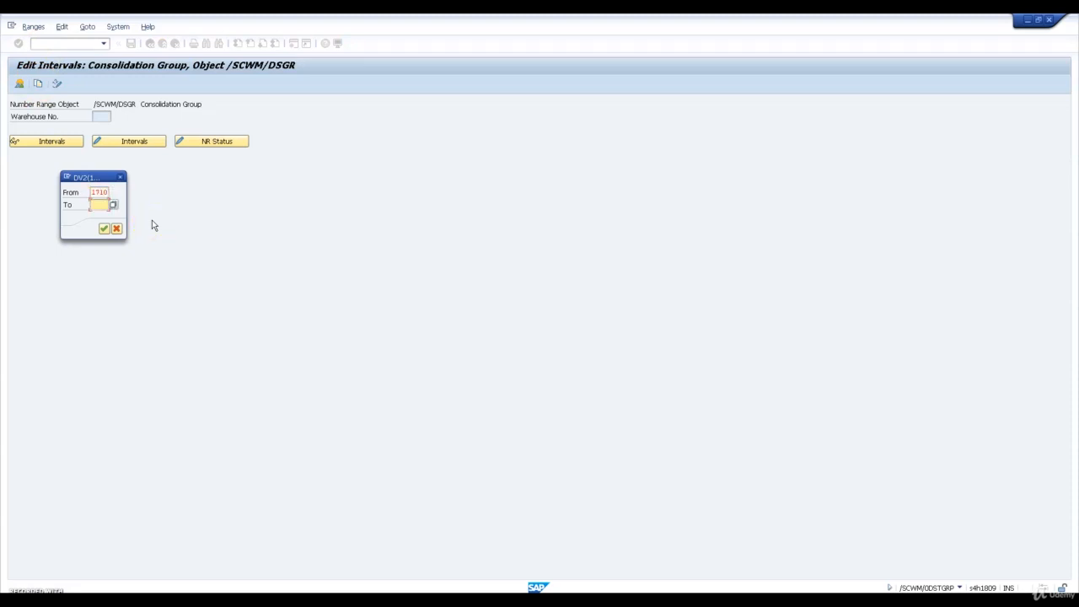
{"action": "type", "text": "WH23"}
{"action": "key", "text": "Return"}
{"action": "key", "text": "Return"}
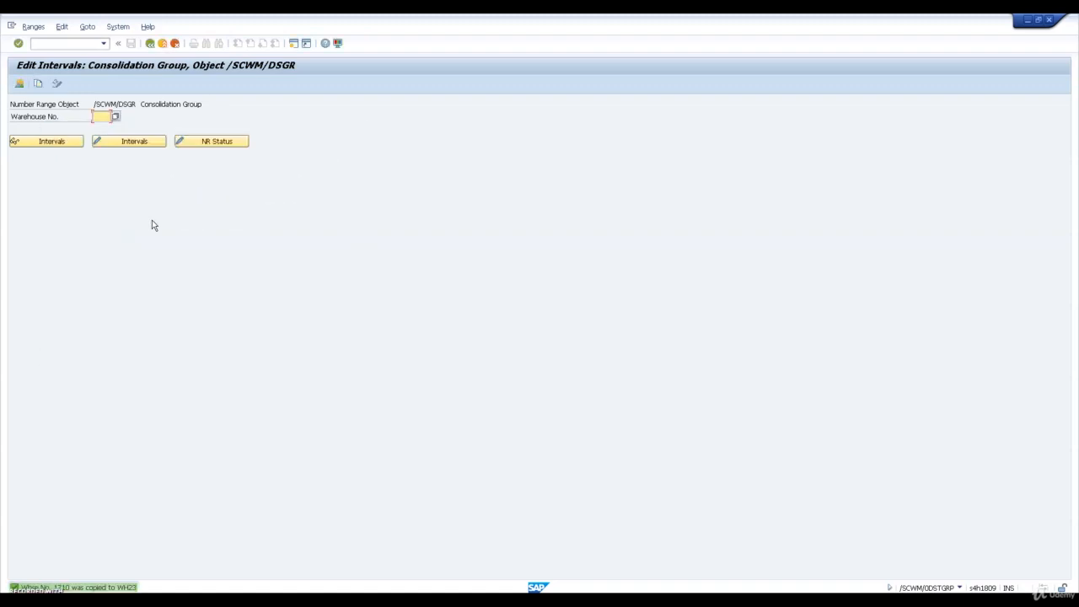
{"action": "left_click", "coordinate": [149, 43]}
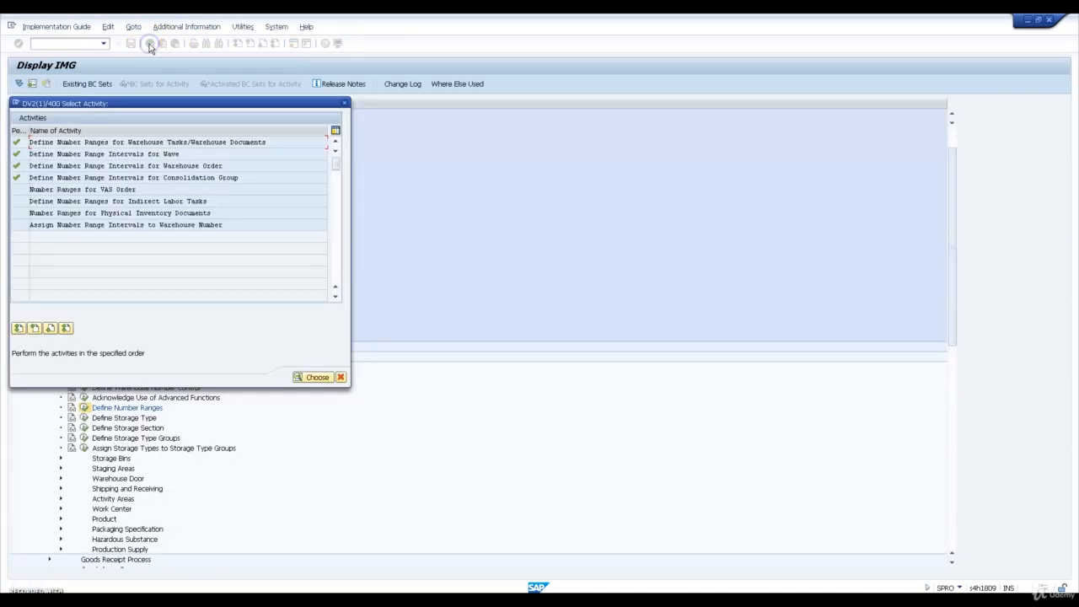
Try to copy the VAS order number range intervals from warehouse 1710 to WH23, then return to the activity list
{"action": "double_click", "coordinate": [114, 189]}
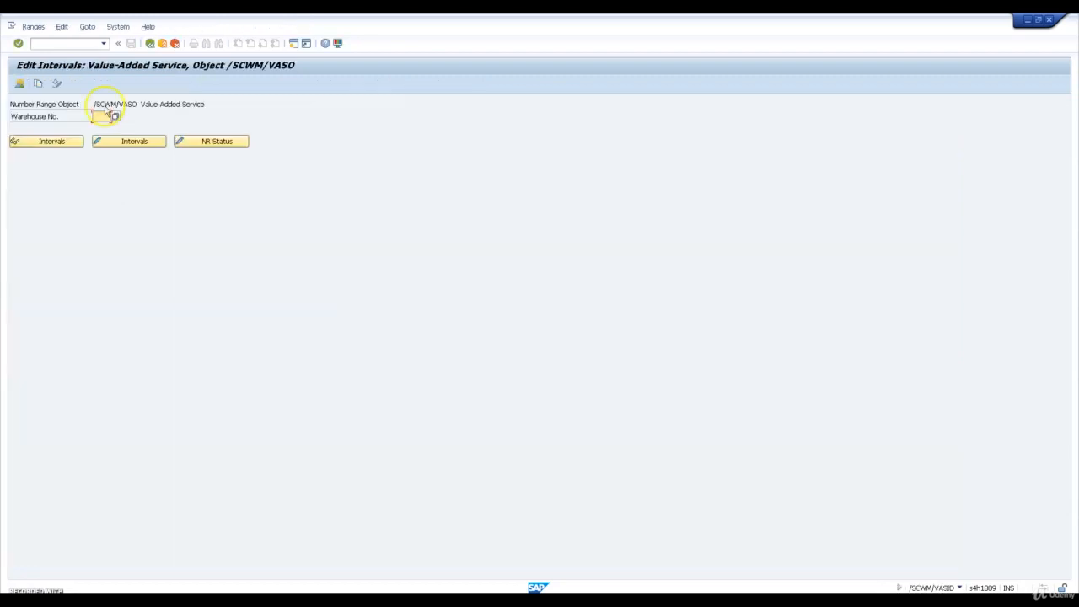
{"action": "left_click", "coordinate": [39, 85]}
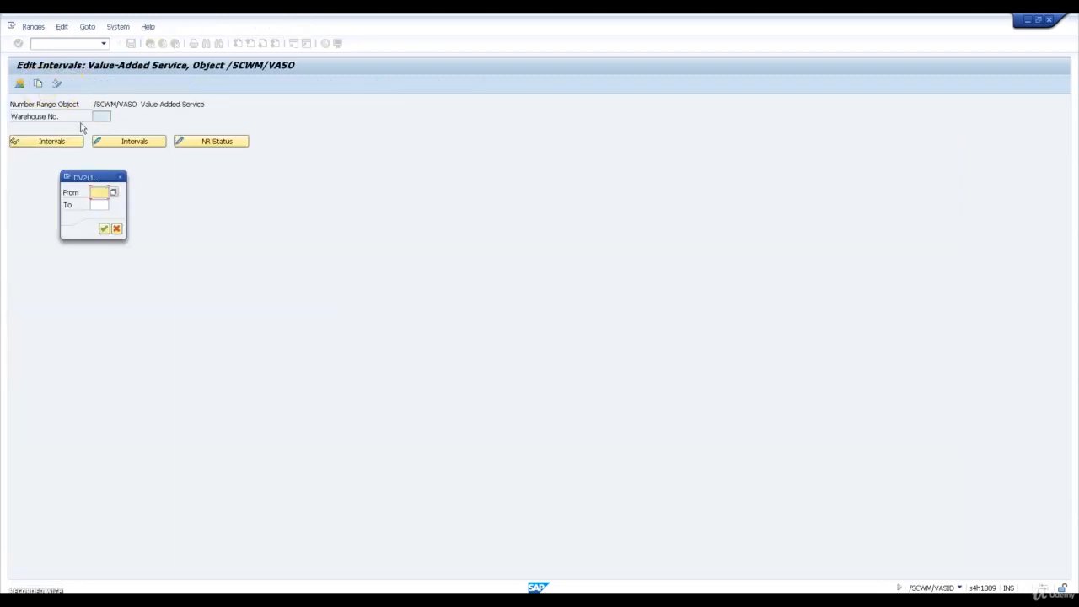
{"action": "type", "text": "1710"}
{"action": "key", "text": "Tab"}
{"action": "type", "text": "AR01"}
{"action": "key", "text": "Return"}
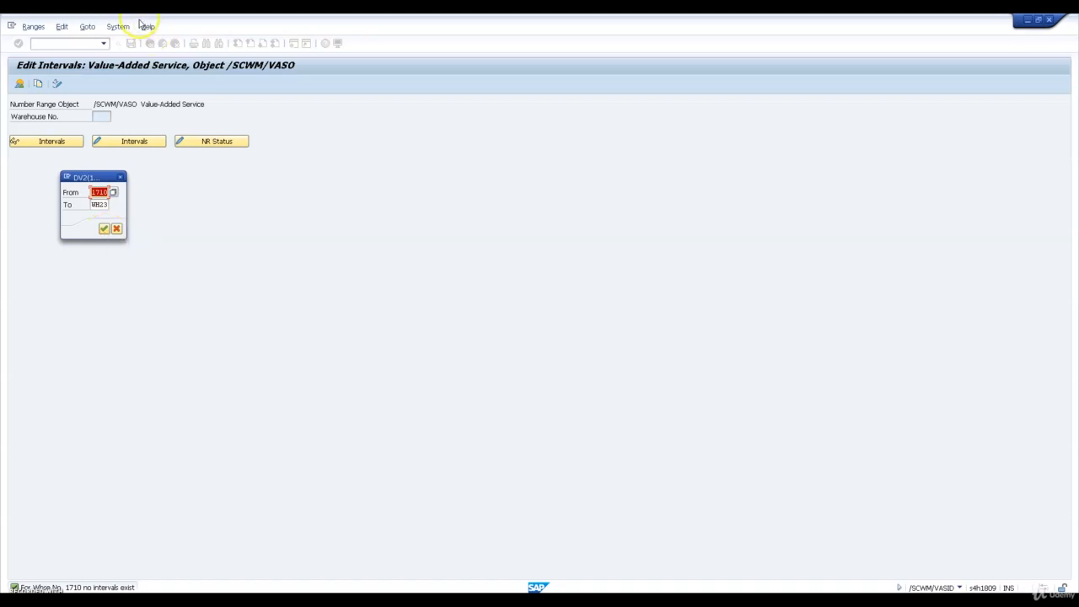
{"action": "left_click", "coordinate": [121, 178]}
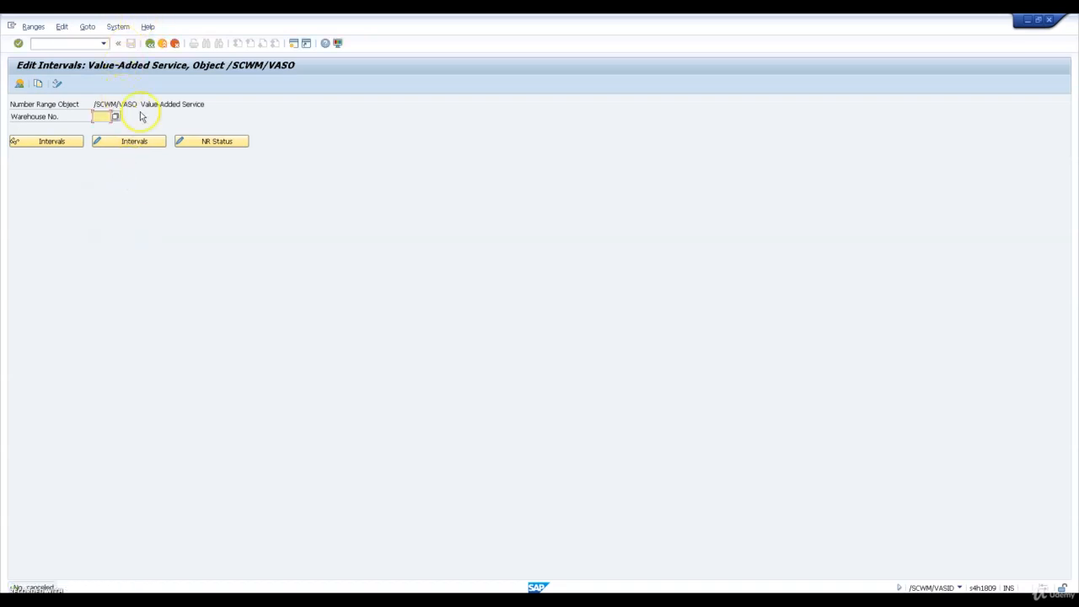
{"action": "left_click", "coordinate": [150, 44]}
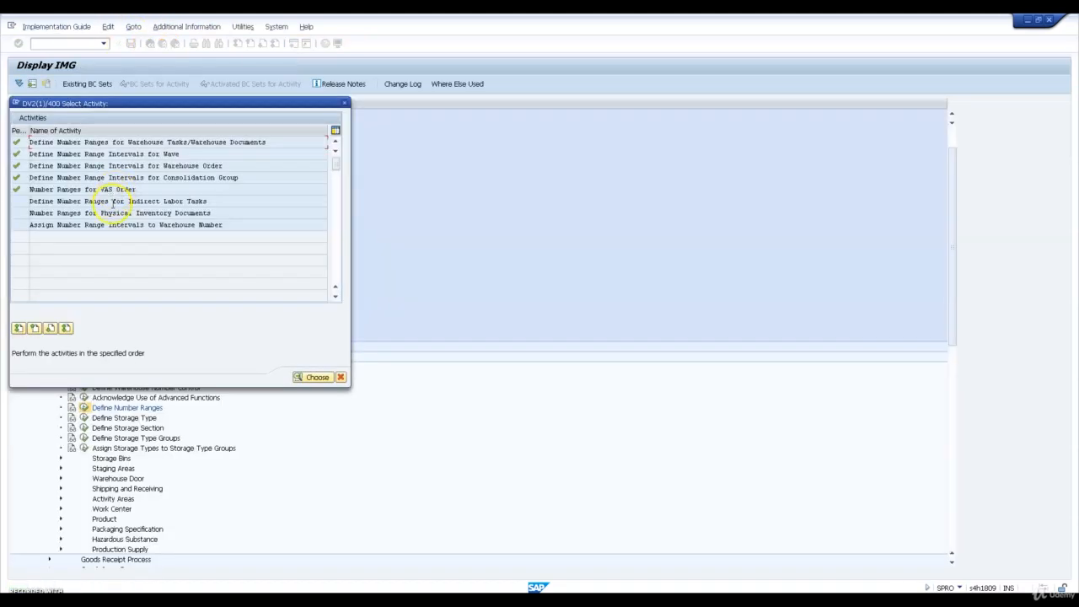
Try to copy the indirect labor task number range intervals from warehouse 1710 to WH23, then cancel the copy
{"action": "double_click", "coordinate": [121, 203]}
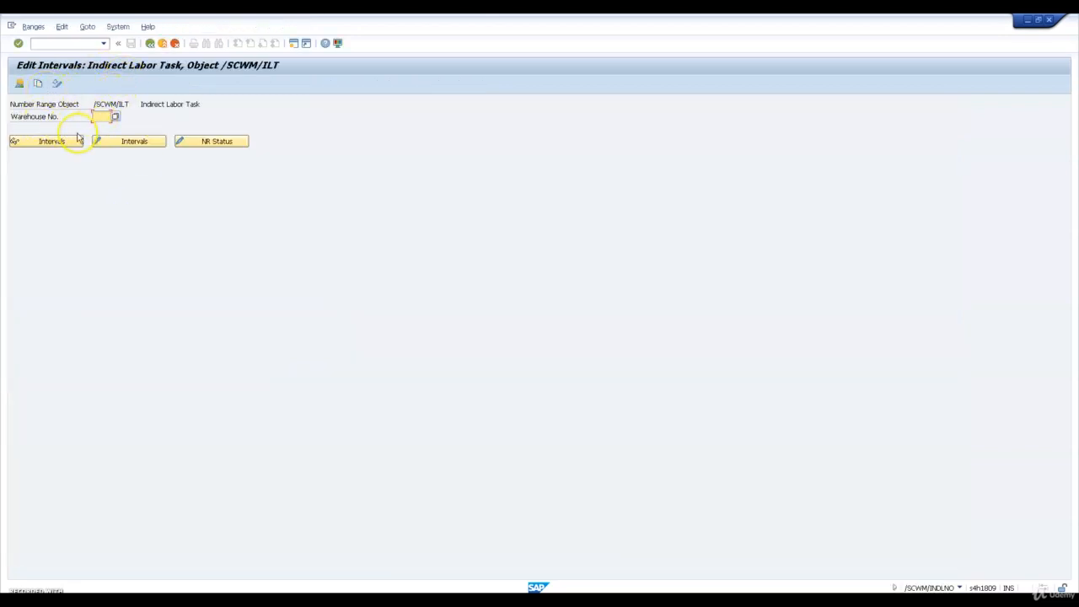
{"action": "left_click", "coordinate": [39, 84]}
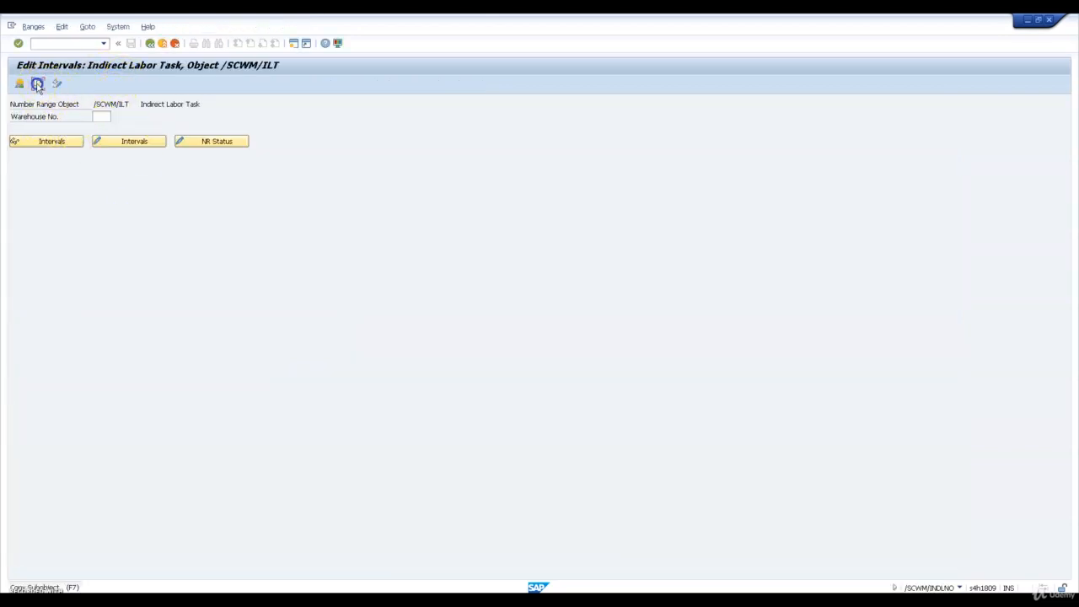
{"action": "type", "text": "1710"}
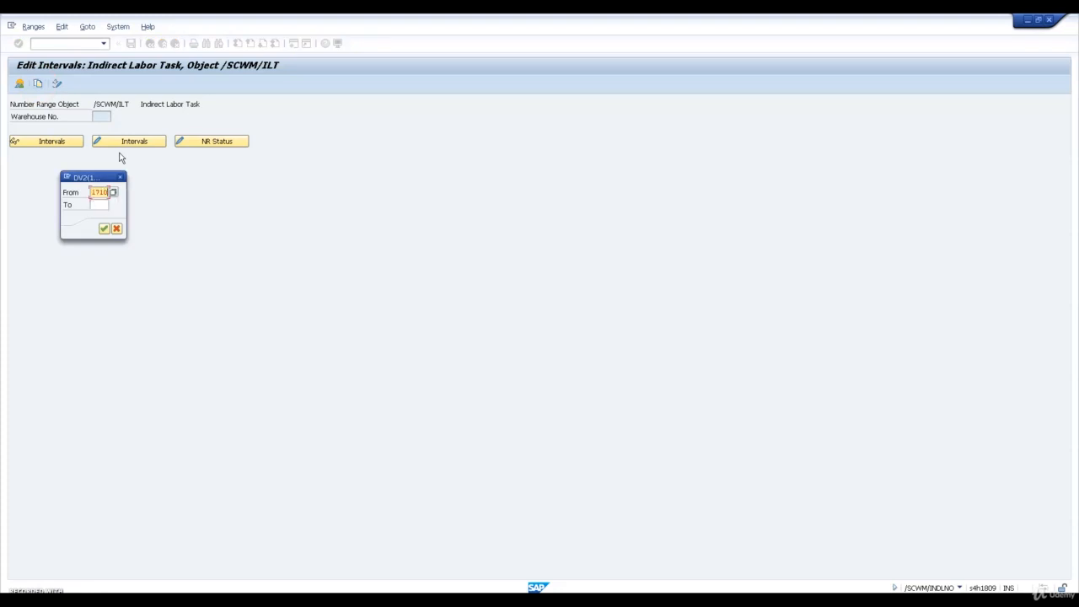
{"action": "key", "text": "Tab"}
{"action": "type", "text": "WH23"}
{"action": "key", "text": "Return"}
{"action": "key", "text": "Return"}
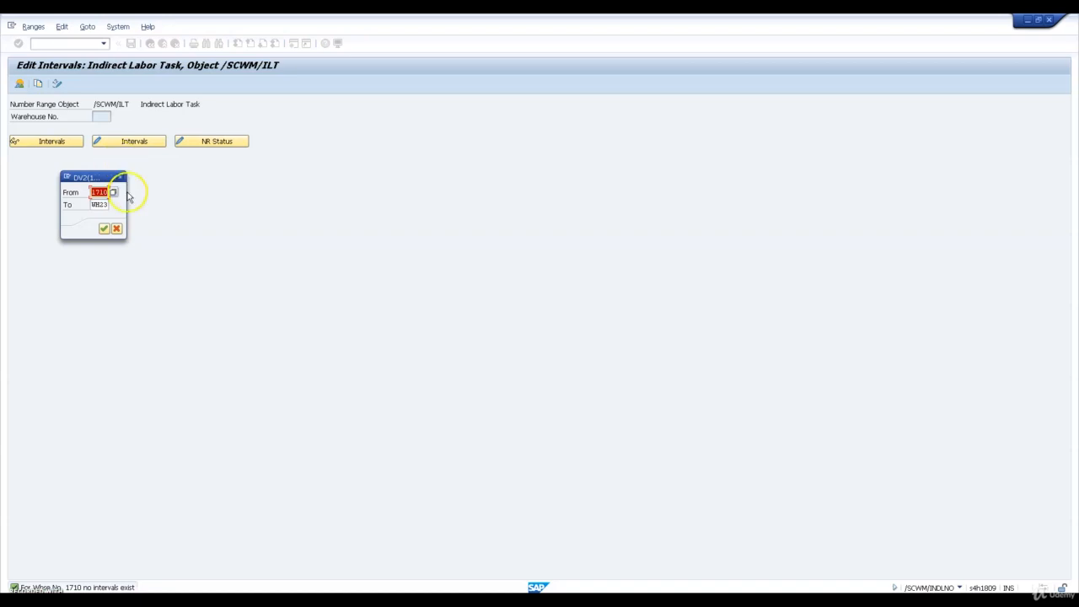
{"action": "left_click", "coordinate": [105, 231]}
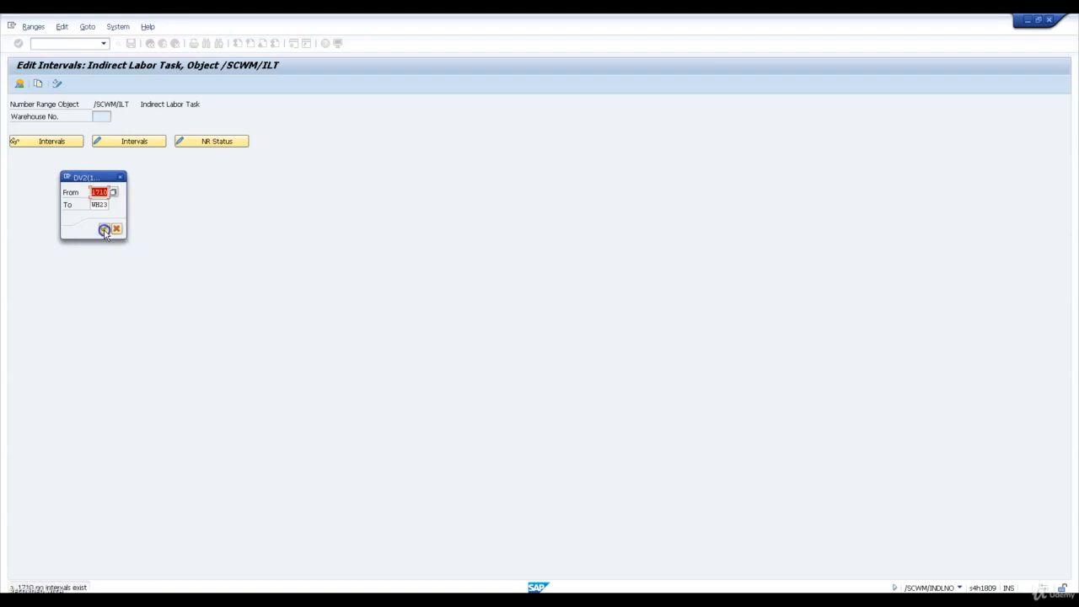
{"action": "left_click", "coordinate": [120, 178]}
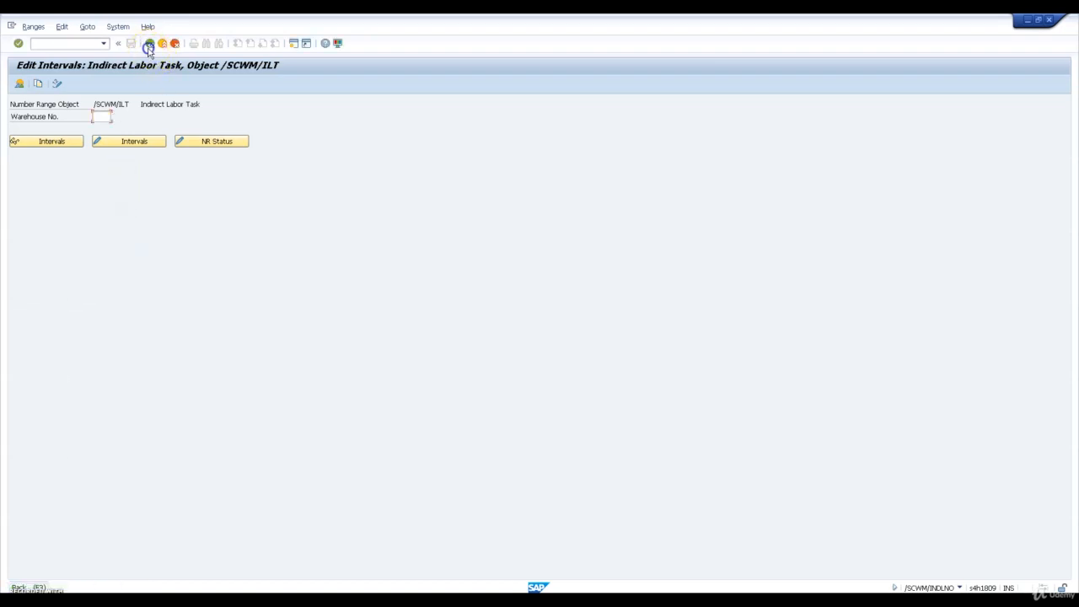
Open Number Ranges for Physical Inventory Documents, copy the intervals from warehouse 1710 to WH23 and return to the activity list
{"action": "left_click", "coordinate": [148, 45]}
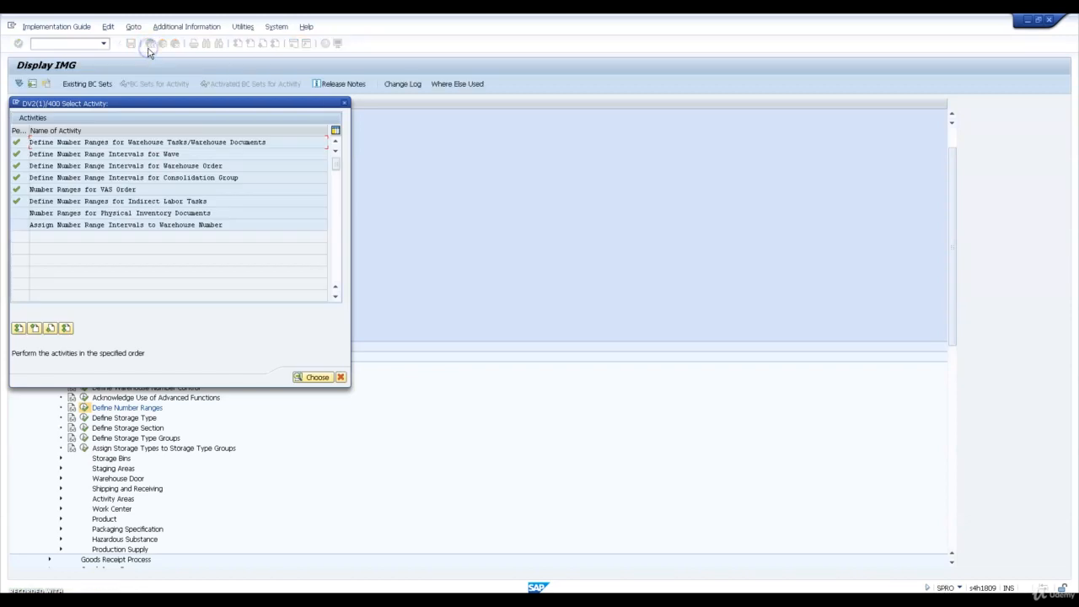
{"action": "double_click", "coordinate": [137, 213]}
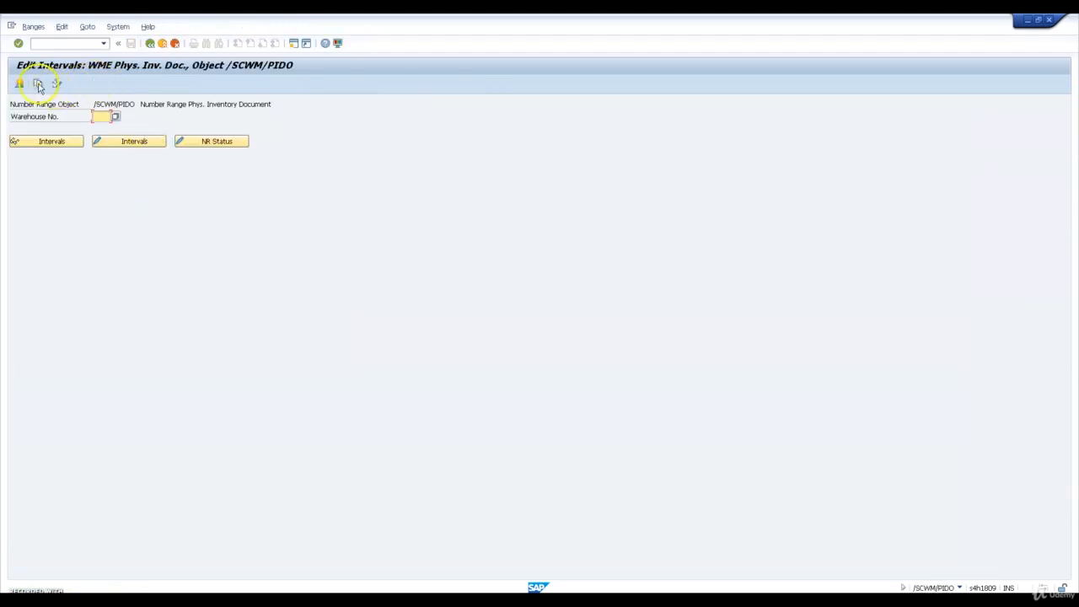
{"action": "left_click", "coordinate": [38, 83]}
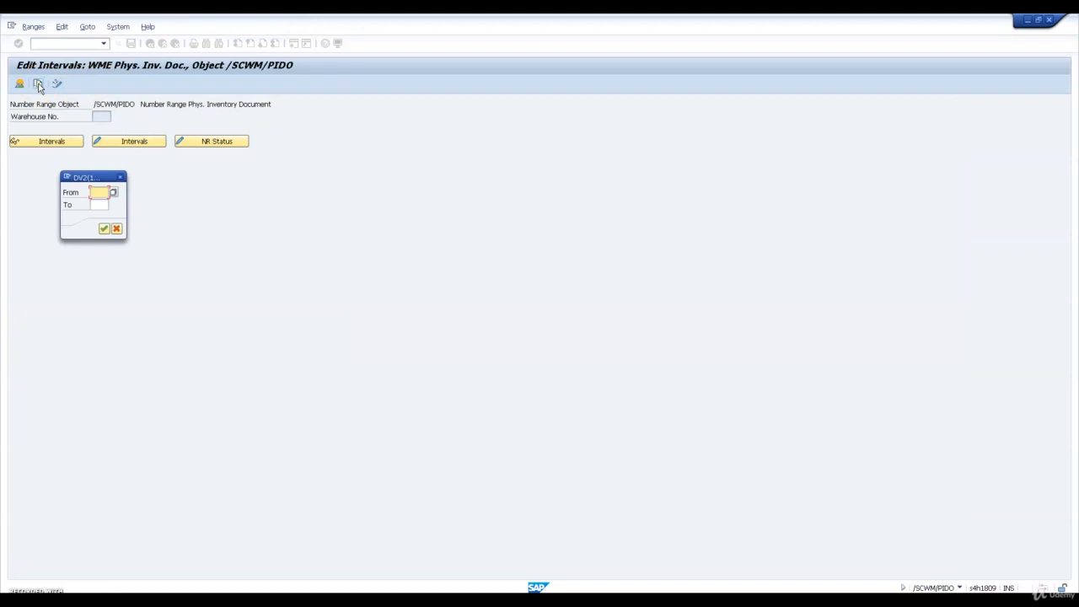
{"action": "type", "text": "1710"}
{"action": "key", "text": "Tab"}
{"action": "type", "text": "WH01"}
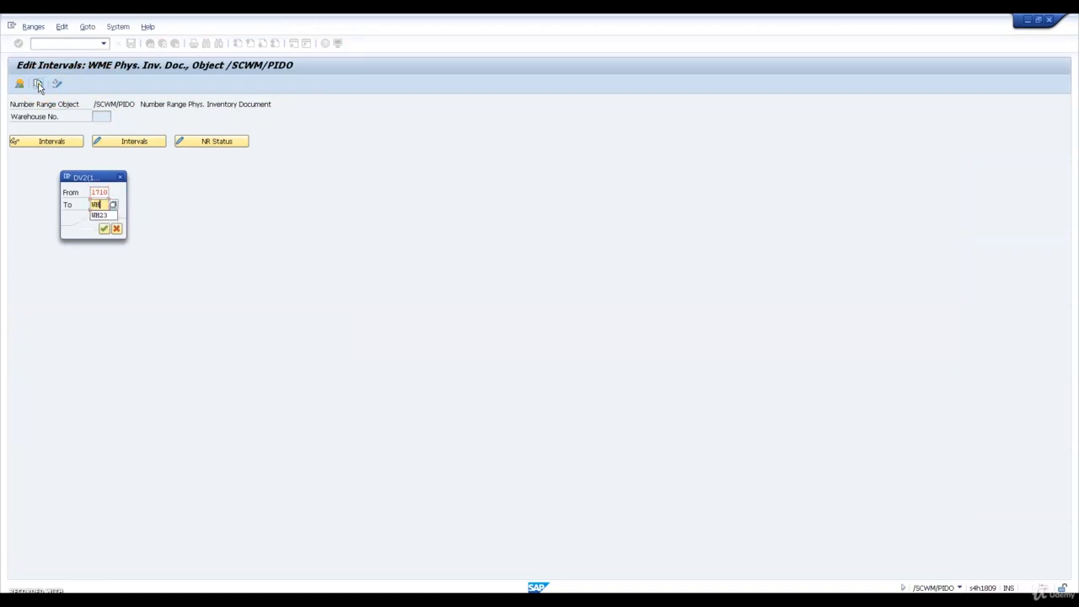
{"action": "key", "text": "Return"}
{"action": "key", "text": "Return"}
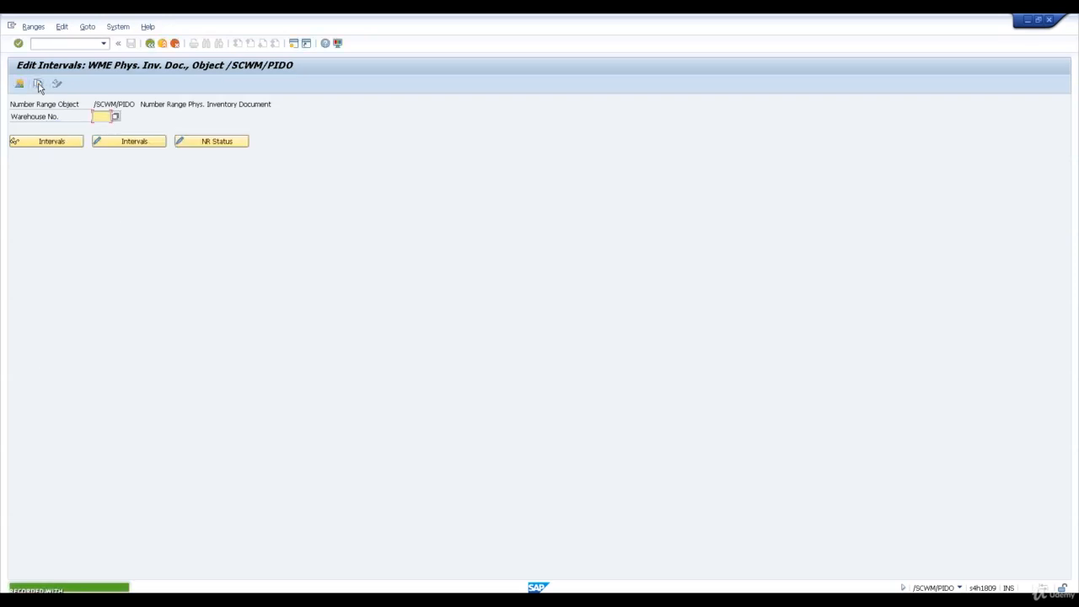
{"action": "left_click", "coordinate": [150, 43]}
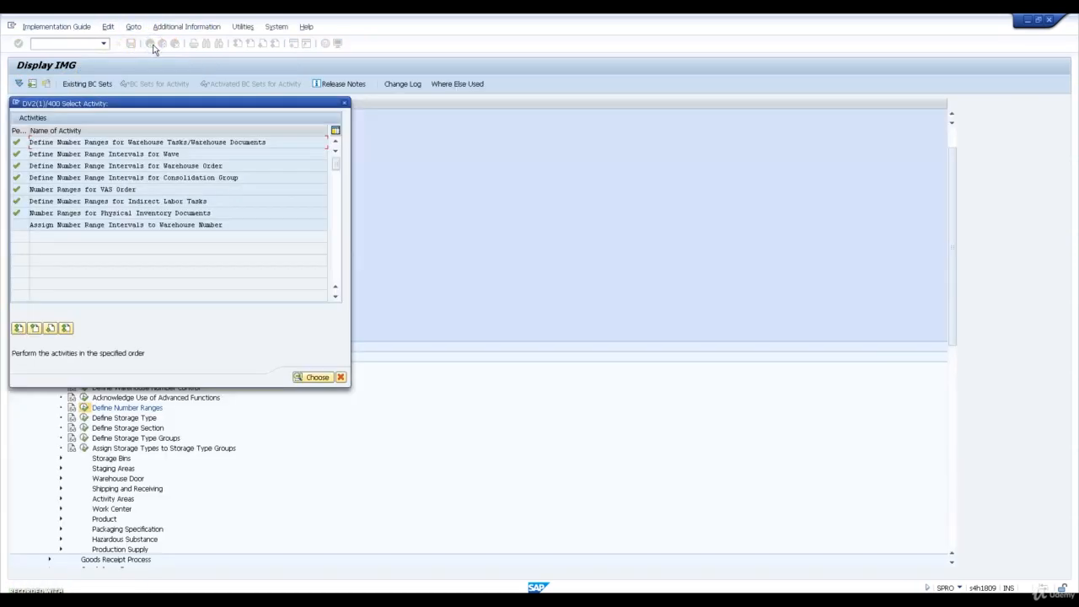
Check the WH23 entry in Assign Number Range Intervals to Warehouse Number, then close the number range activity list
{"action": "double_click", "coordinate": [203, 226]}
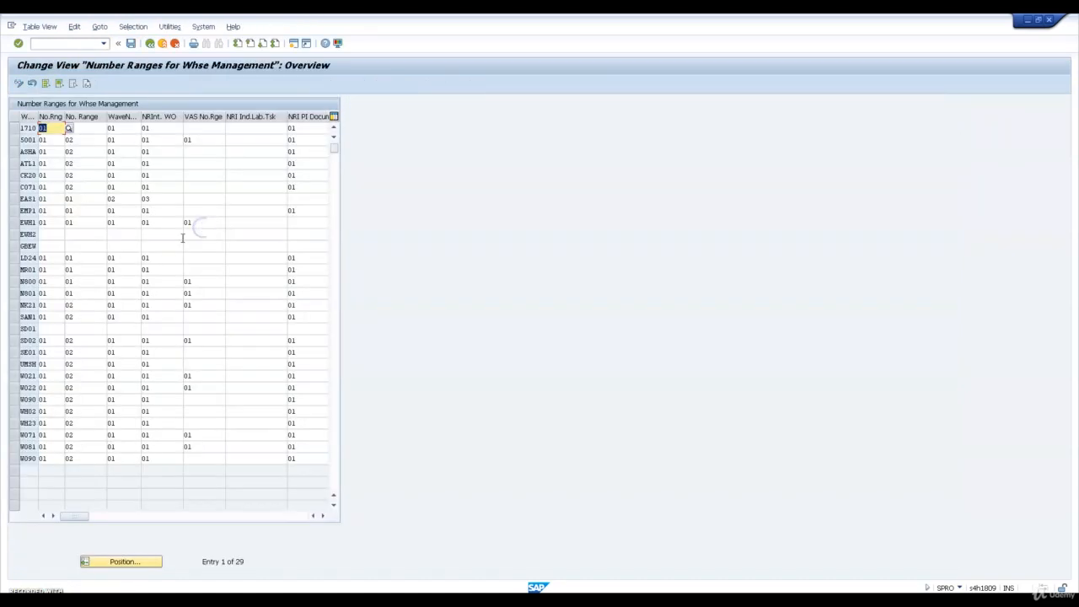
{"action": "left_click", "coordinate": [13, 423]}
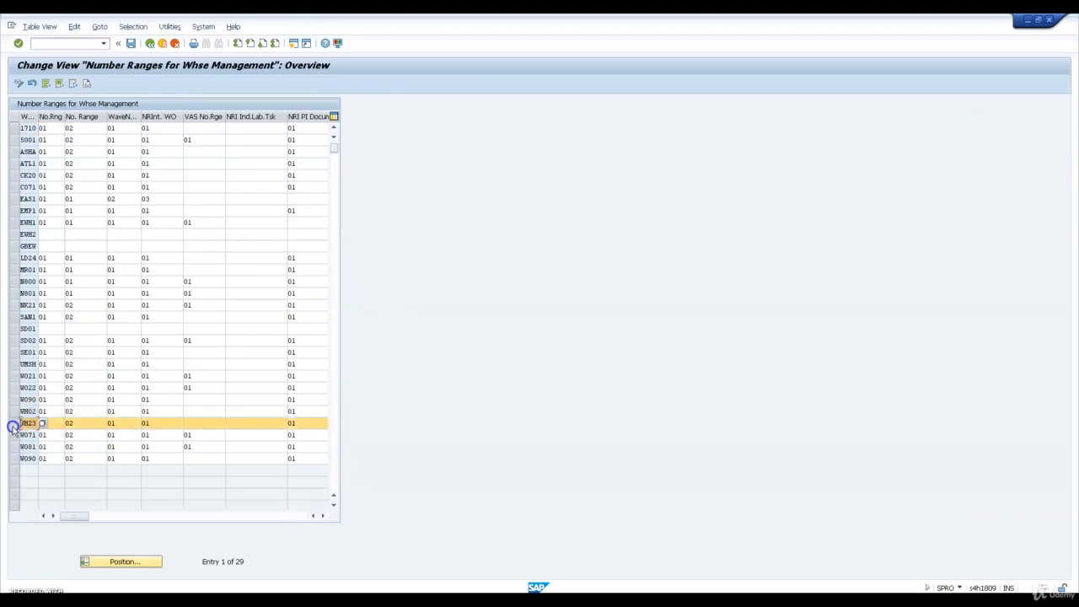
{"action": "left_click", "coordinate": [85, 421]}
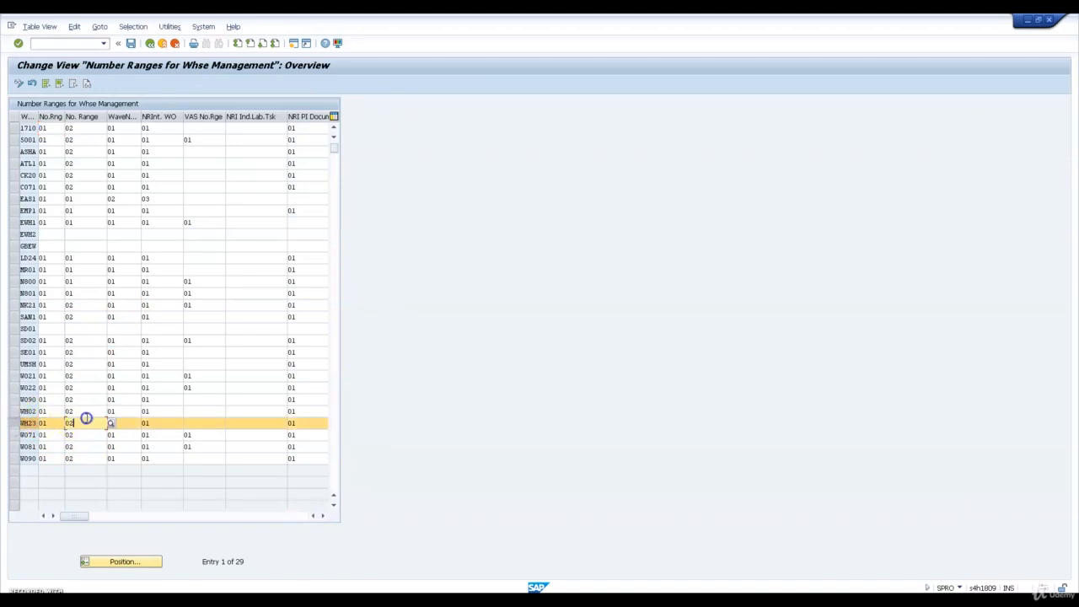
{"action": "left_click", "coordinate": [150, 43]}
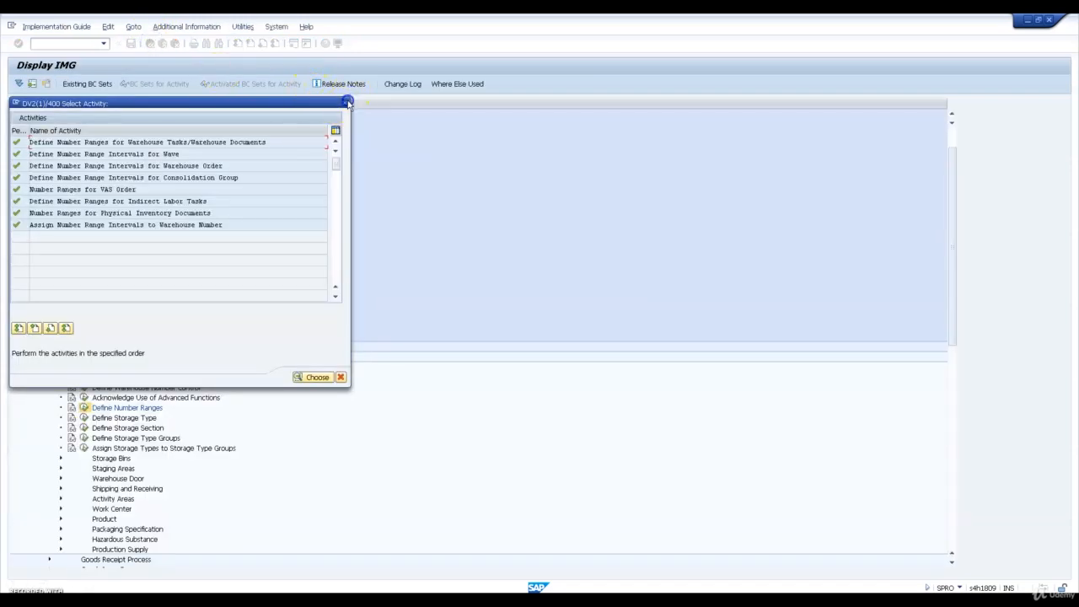
{"action": "left_click", "coordinate": [346, 103]}
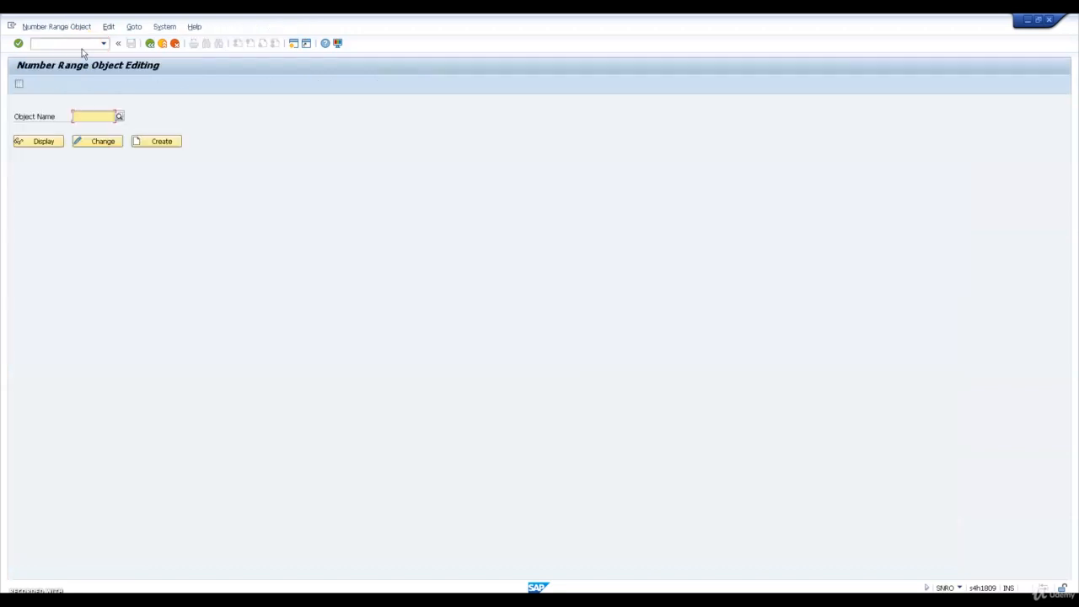
Open interval editing for the handling unit number range object /SCWM/HUID
{"action": "type", "text": "/HU"}
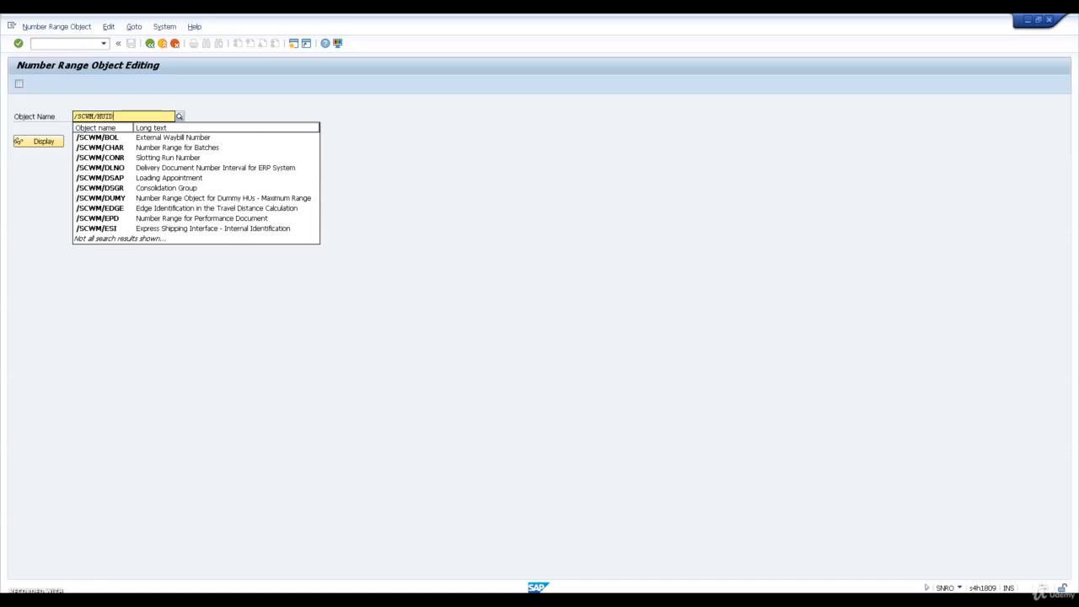
{"action": "type", "text": "ID"}
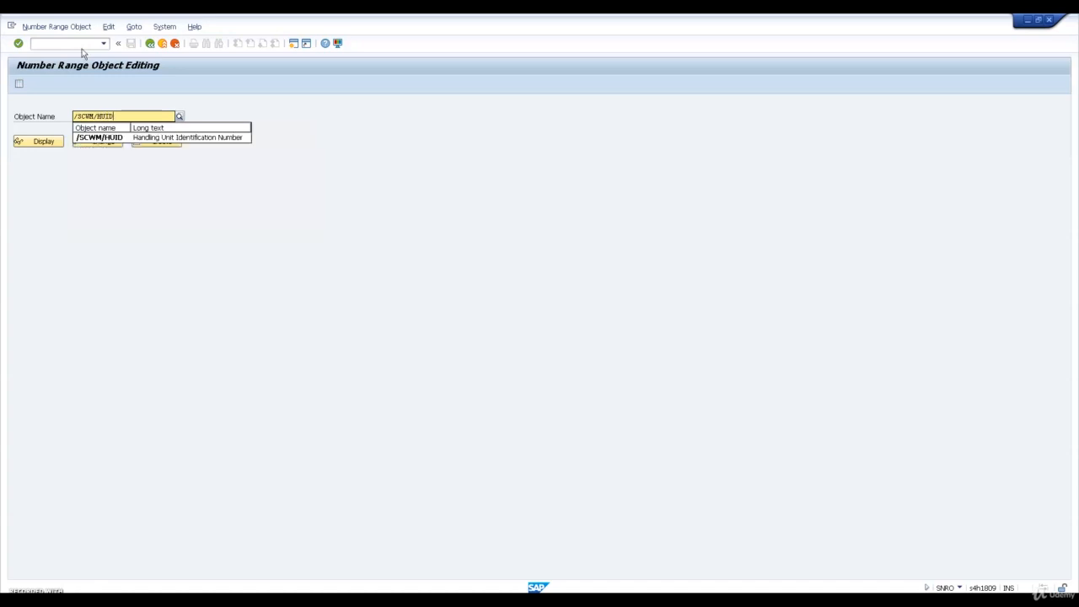
{"action": "left_click", "coordinate": [108, 137]}
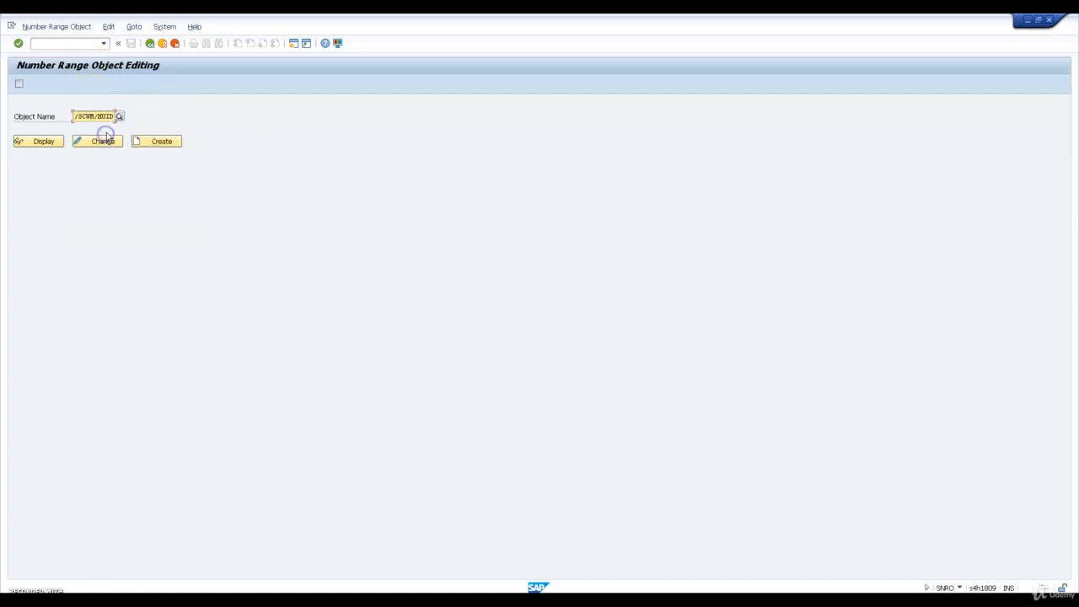
{"action": "left_click", "coordinate": [19, 85]}
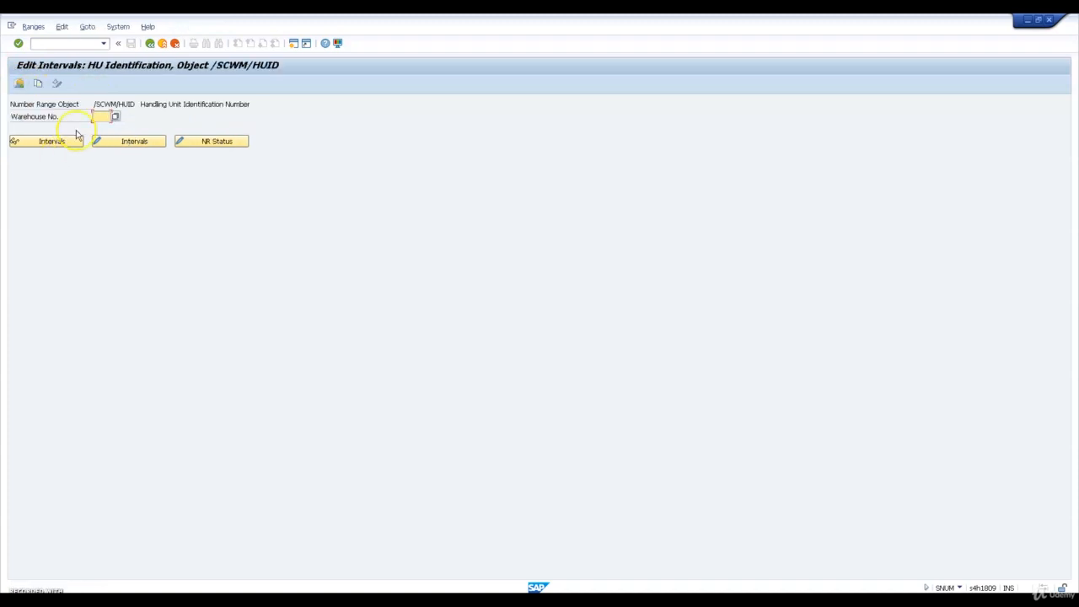
Copy the handling unit identification number range intervals from warehouse 1710 to WH23 and leave number range object editing
{"action": "left_click", "coordinate": [38, 82]}
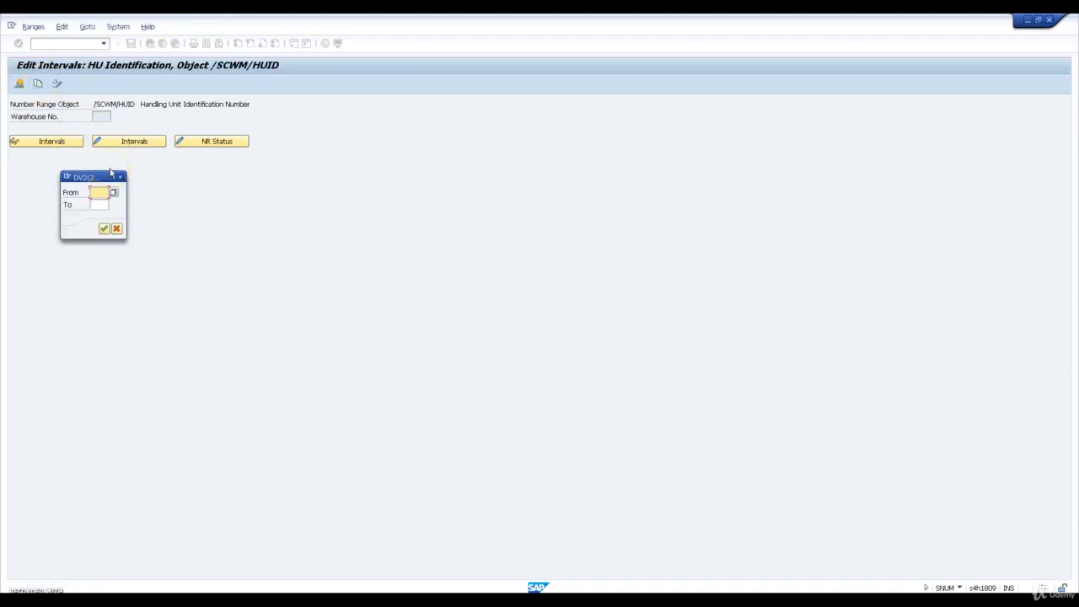
{"action": "type", "text": "1710"}
{"action": "key", "text": "Tab"}
{"action": "type", "text": "EWM1"}
{"action": "key", "text": "Return"}
{"action": "key", "text": "Return"}
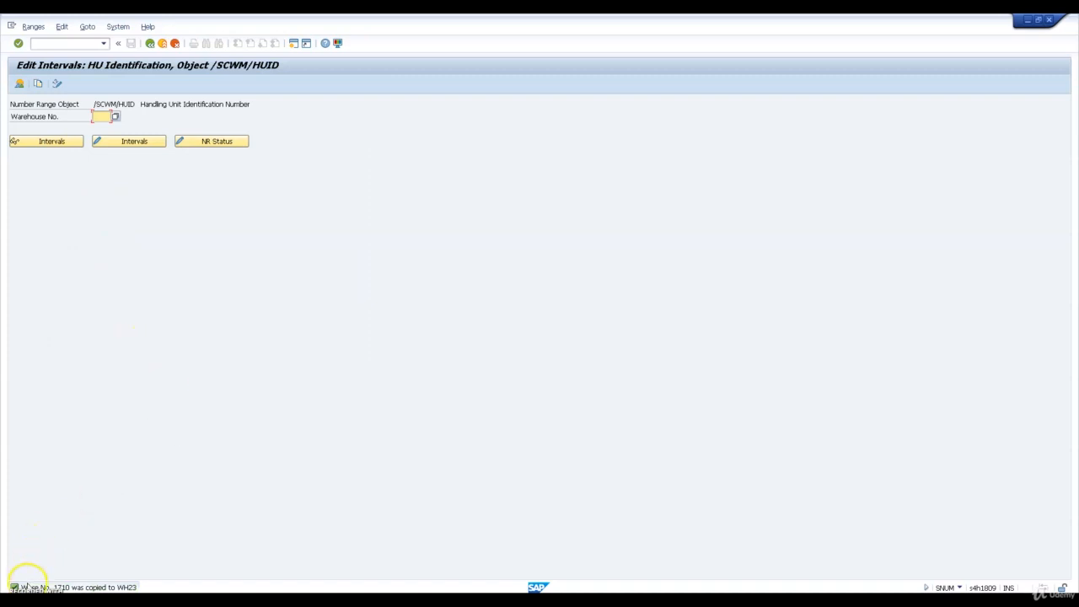
{"action": "left_click", "coordinate": [151, 46]}
{"action": "left_click", "coordinate": [163, 45]}
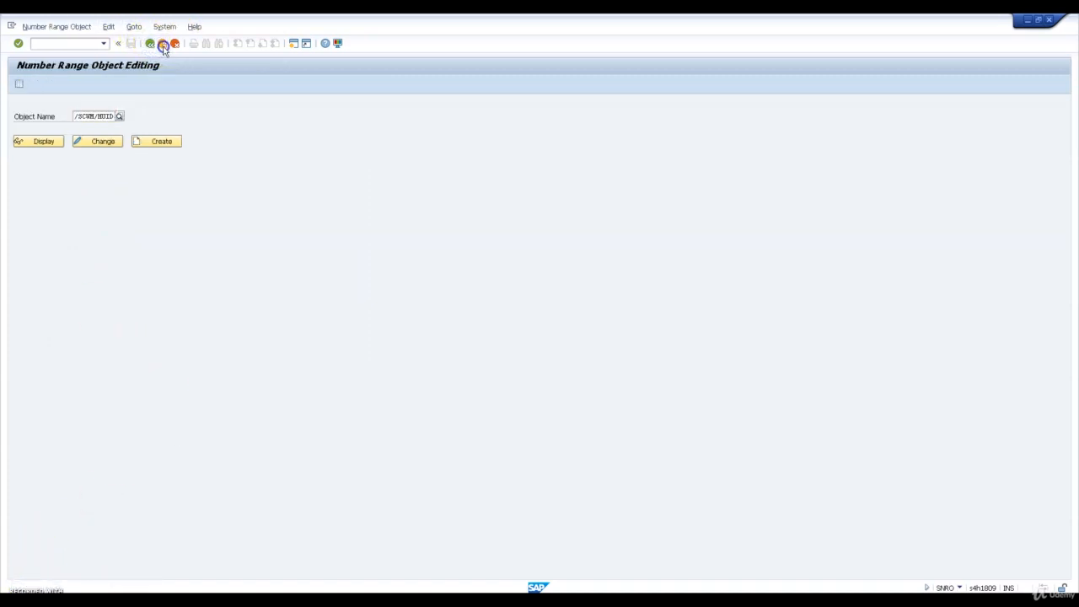
{"action": "left_click", "coordinate": [162, 45]}
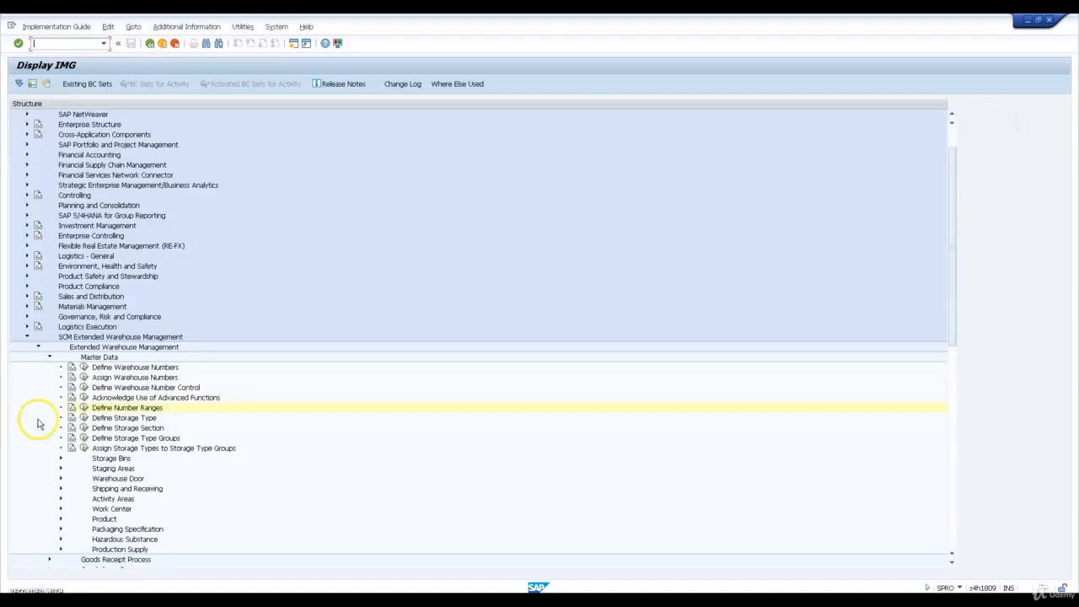
Open Map Warehouse Numbers from ERP System to EWM in the ERP Integration general settings under Interfaces
{"action": "left_click", "coordinate": [49, 356]}
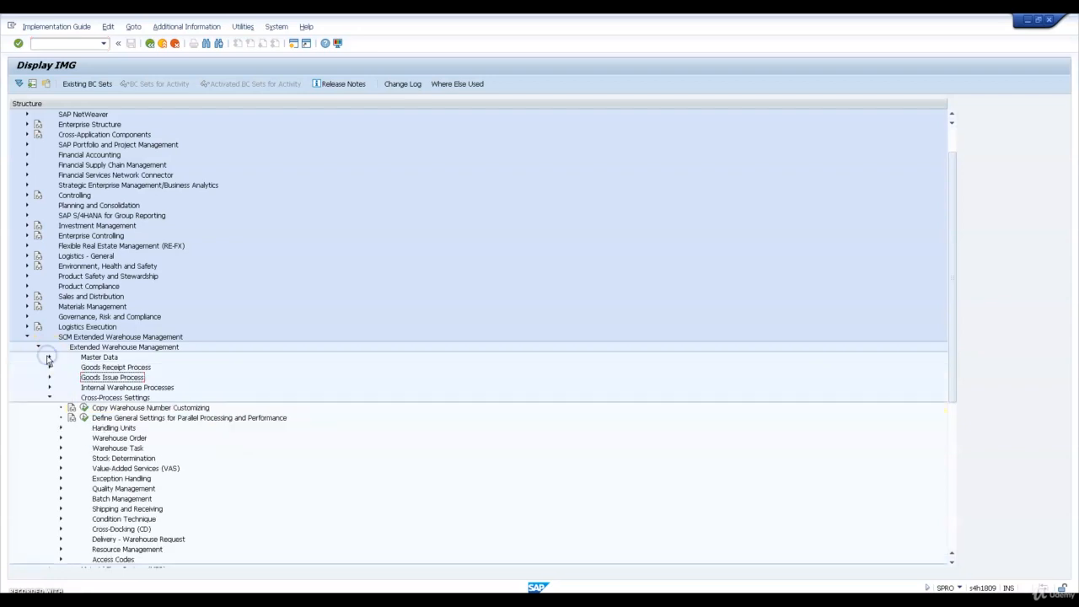
{"action": "left_click", "coordinate": [48, 397]}
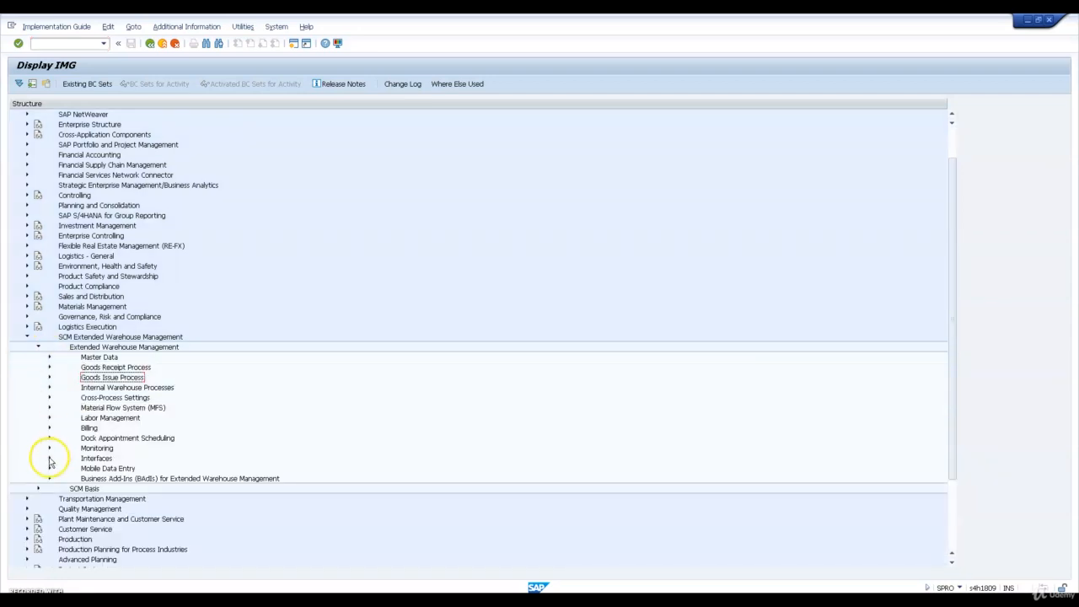
{"action": "left_click", "coordinate": [49, 458]}
{"action": "left_click", "coordinate": [60, 488]}
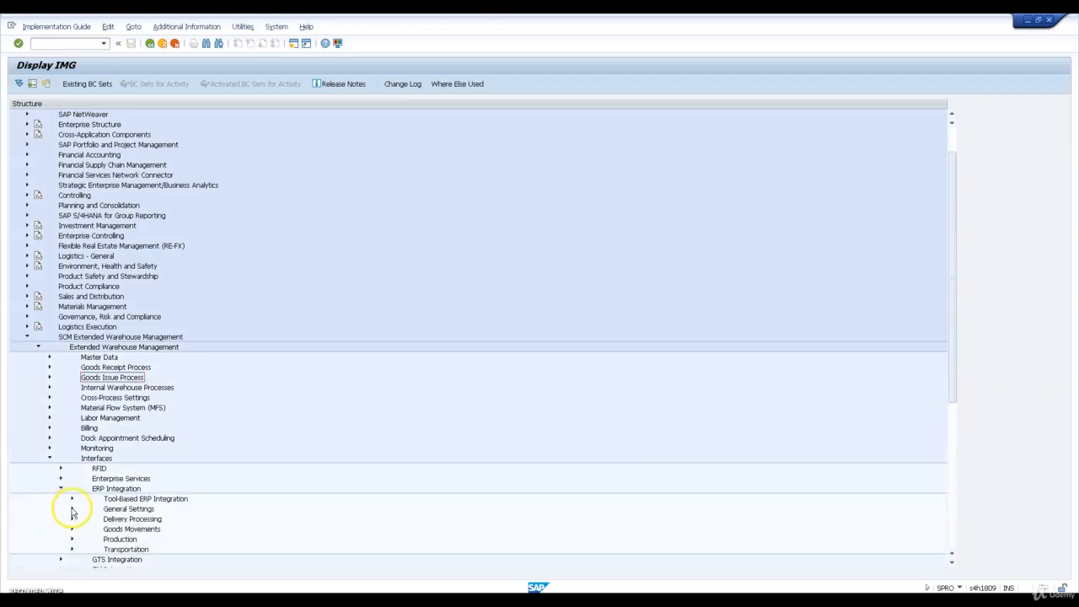
{"action": "left_click", "coordinate": [72, 509]}
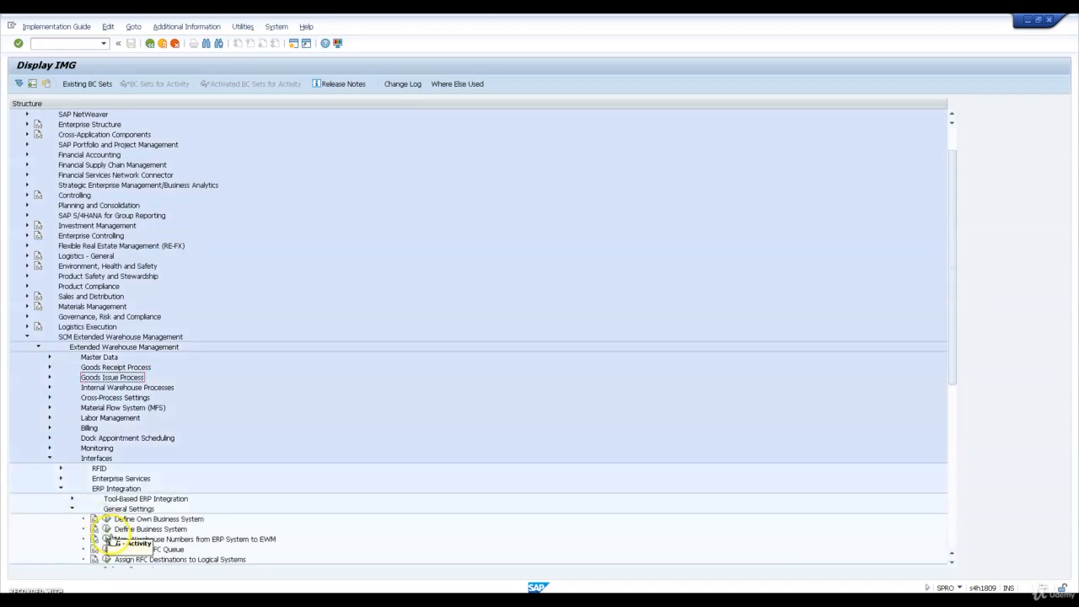
{"action": "left_click", "coordinate": [107, 540]}
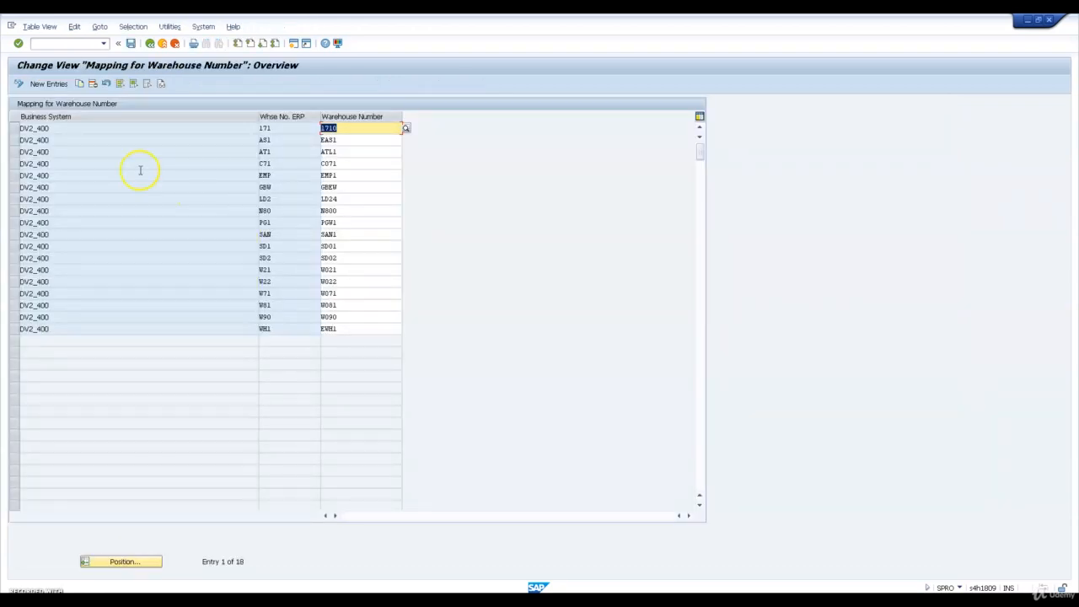
Copy the DV2_400 mapping entry for warehouse 1710 to ERP warehouse W23 and EWM warehouse WH23, save it and return to the IMG
{"action": "left_click", "coordinate": [14, 129]}
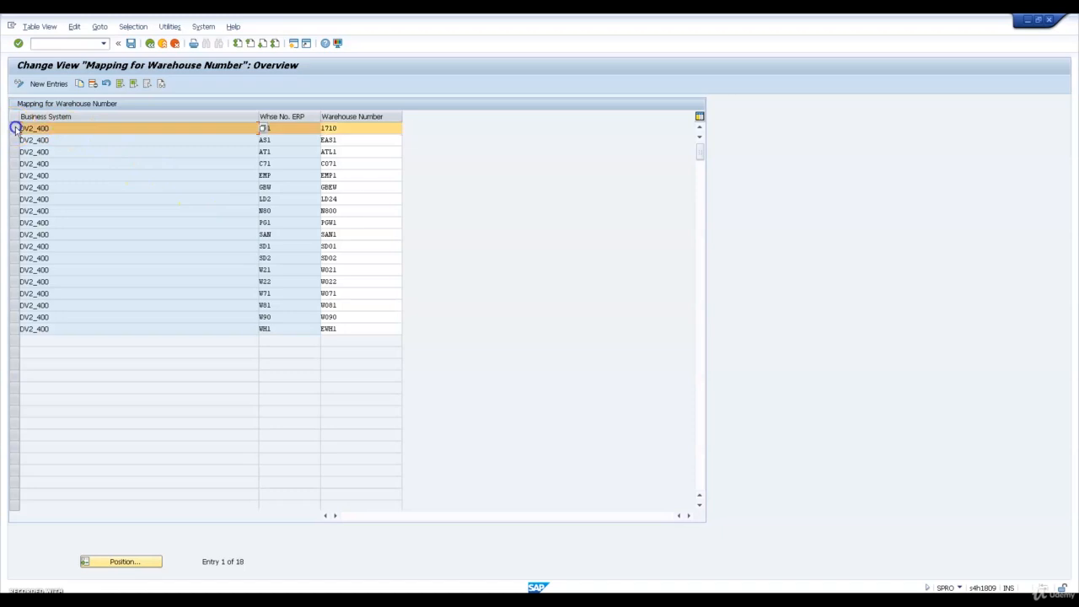
{"action": "left_click", "coordinate": [78, 83]}
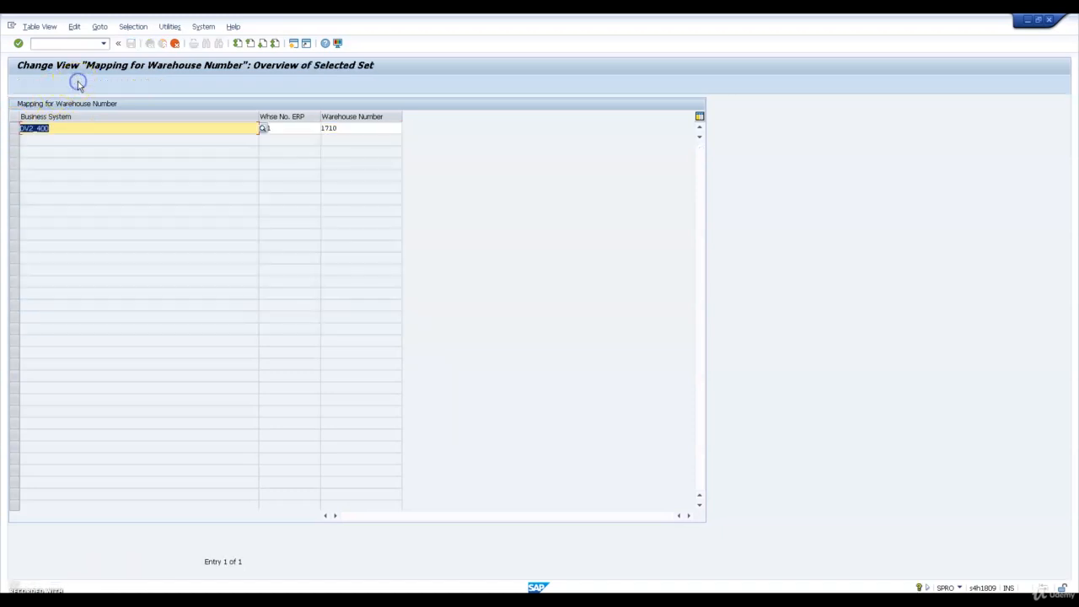
{"action": "left_click", "coordinate": [301, 132]}
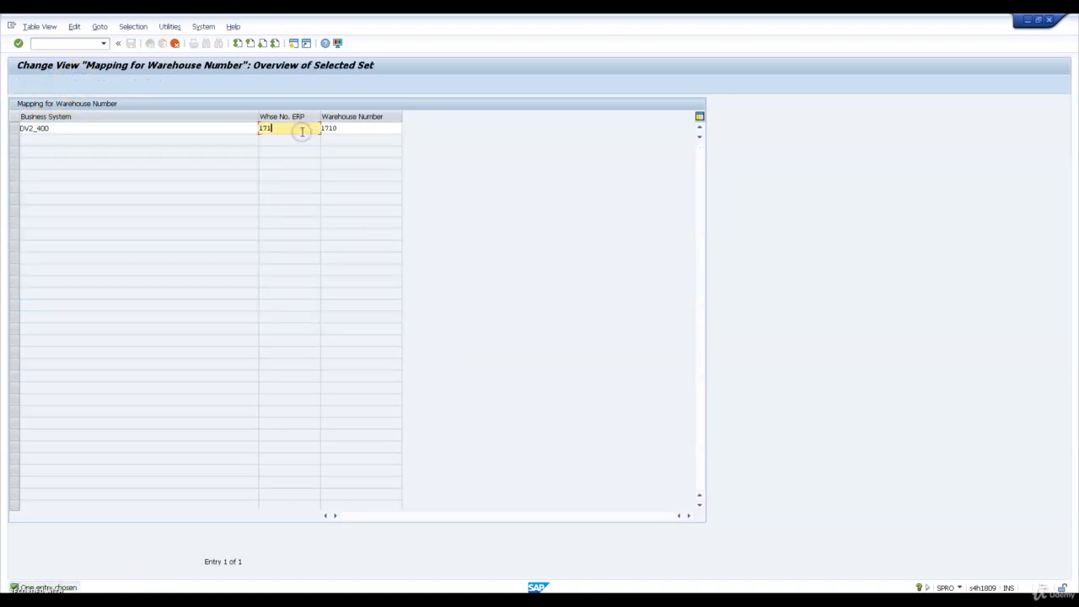
{"action": "key", "text": "BackSpace"}
{"action": "key", "text": "shift+Tab"}
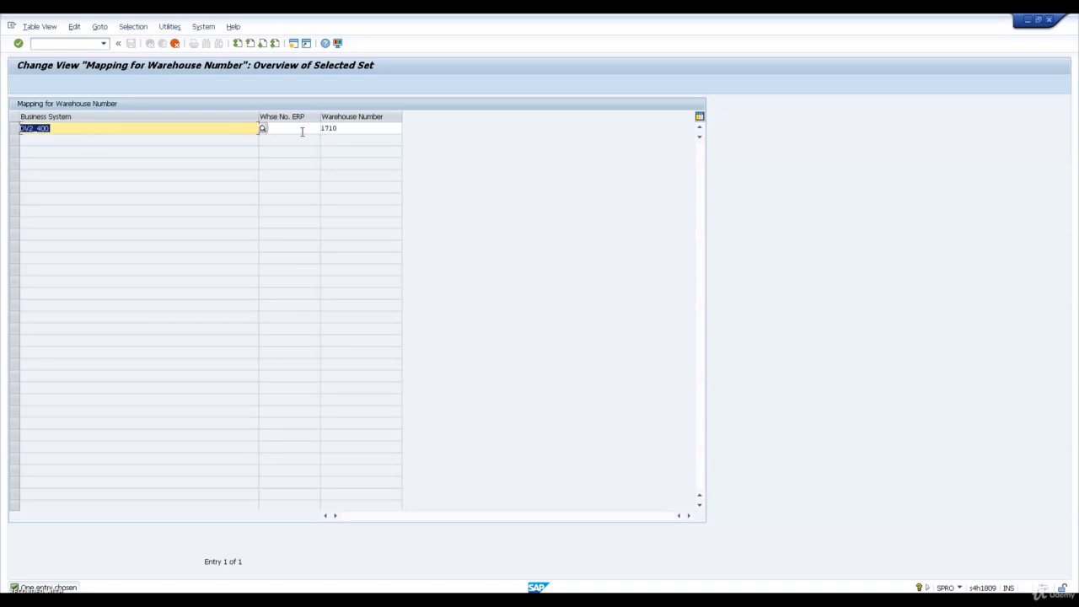
{"action": "key", "text": "Tab"}
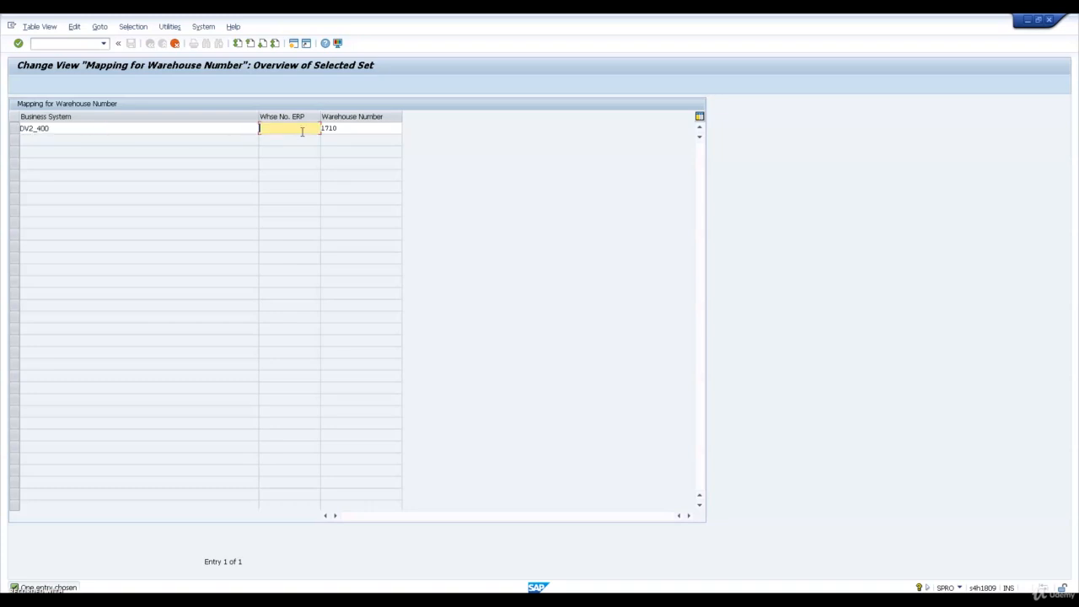
{"action": "key", "text": "Tab"}
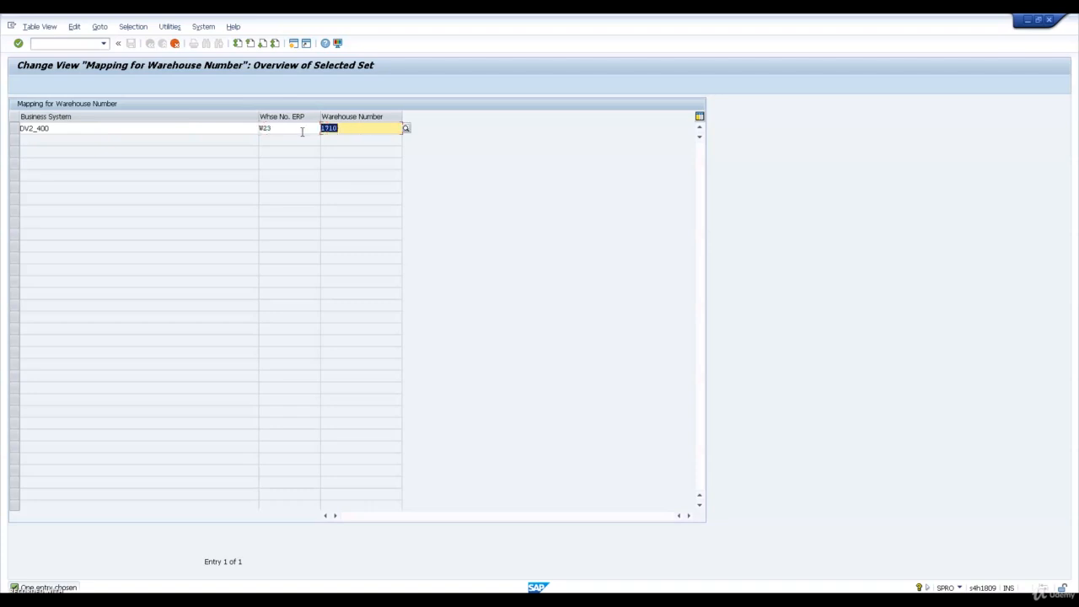
{"action": "type", "text": "WH23"}
{"action": "key", "text": "Return"}
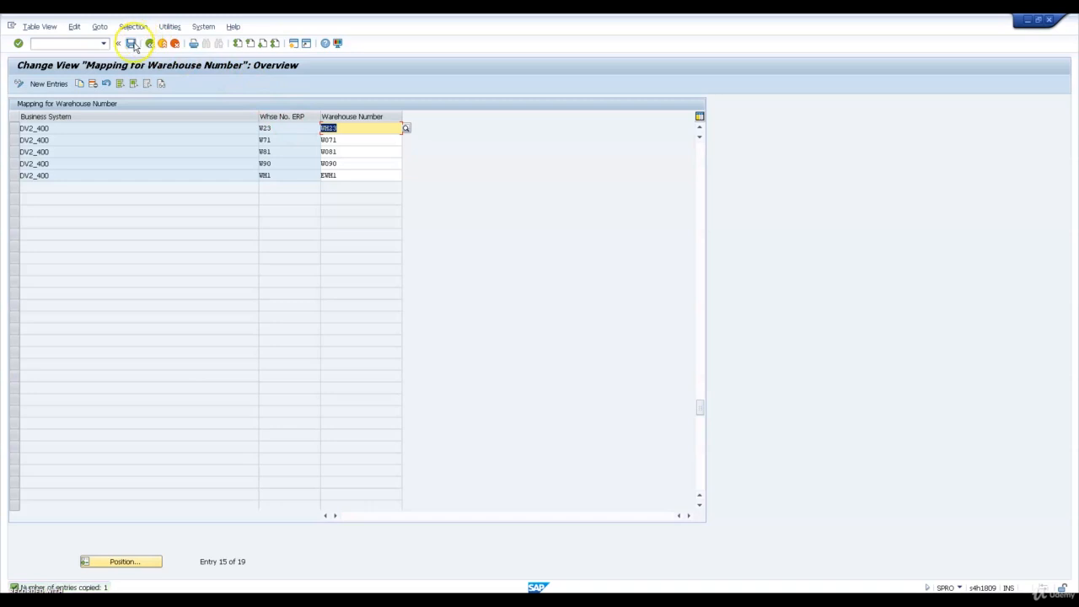
{"action": "left_click", "coordinate": [131, 43]}
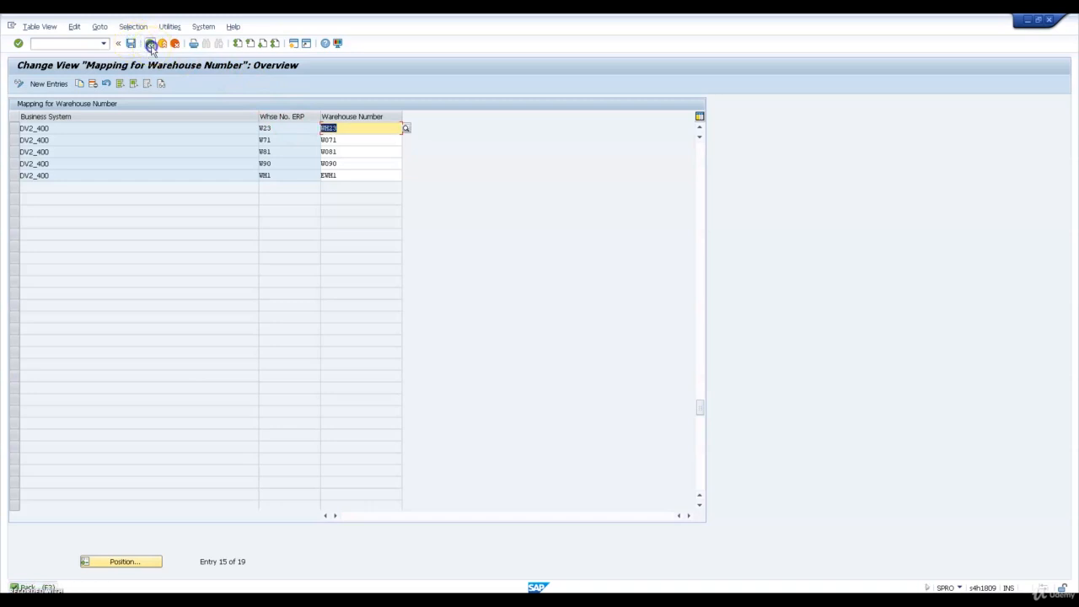
{"action": "left_click", "coordinate": [150, 43]}
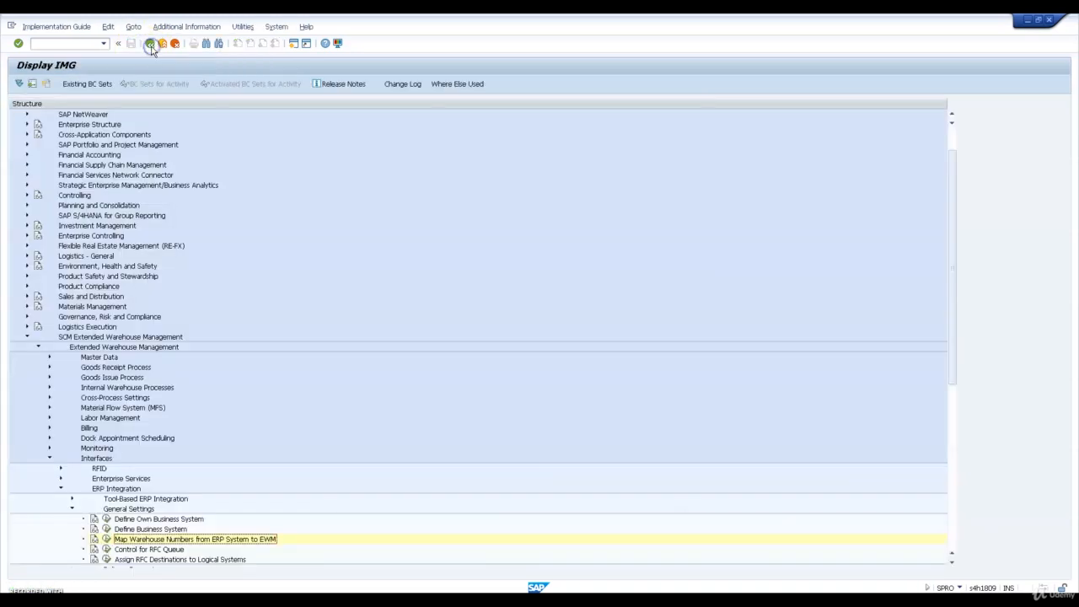
Open Assign Warehouse Number to Warehouse Number of Decentralized SCM System for Extended Warehouse Management under Integration with Other SAP Components
{"action": "left_click", "coordinate": [71, 508]}
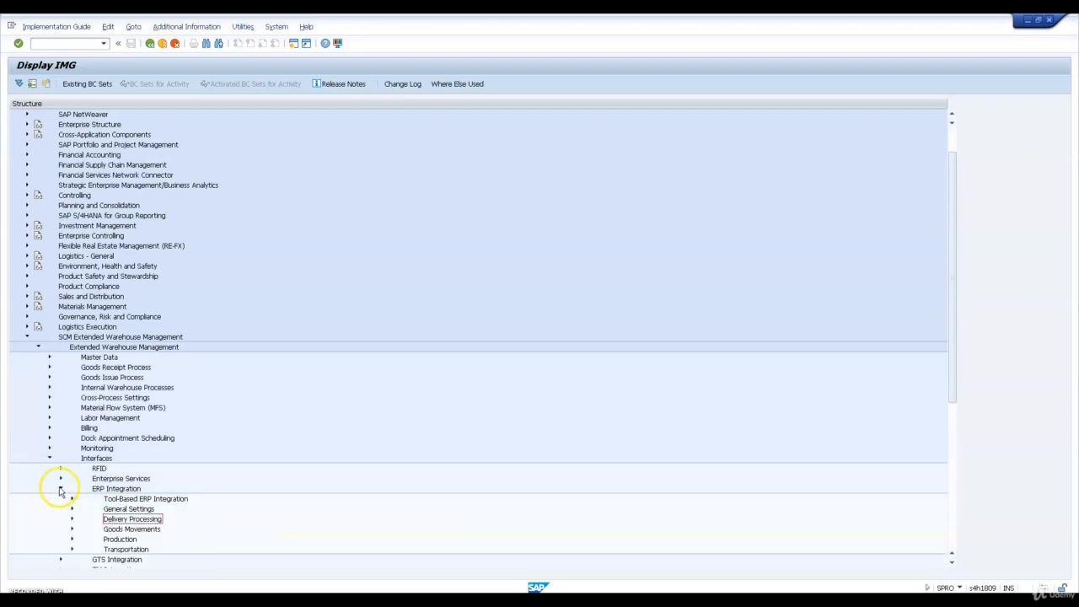
{"action": "left_click", "coordinate": [60, 488]}
{"action": "scroll", "coordinate": [51, 312], "scroll_direction": "down", "scroll_amount": 1}
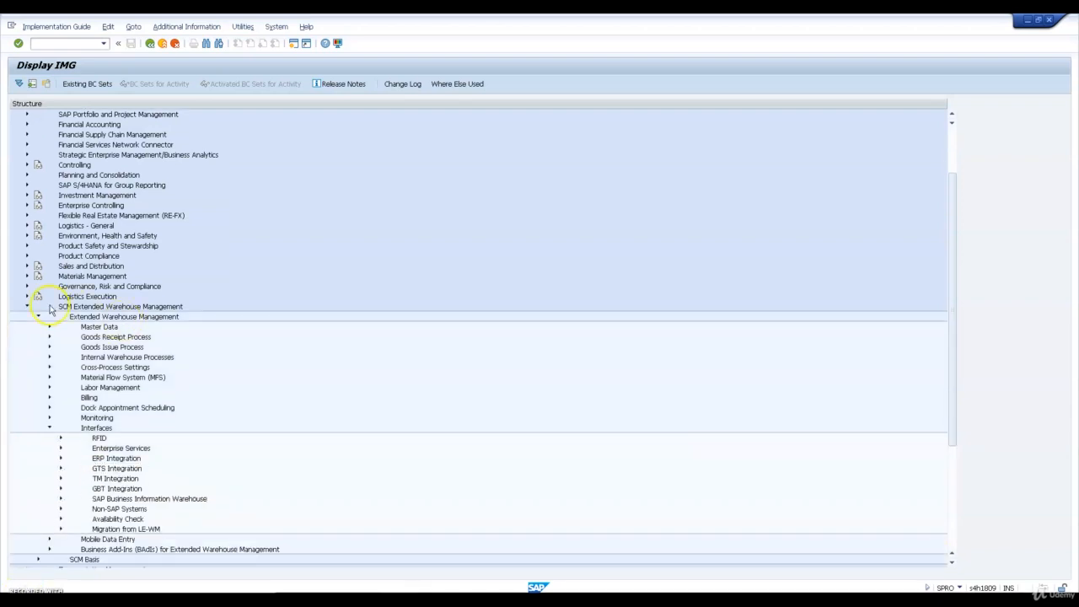
{"action": "scroll", "coordinate": [27, 310], "scroll_direction": "down", "scroll_amount": 3}
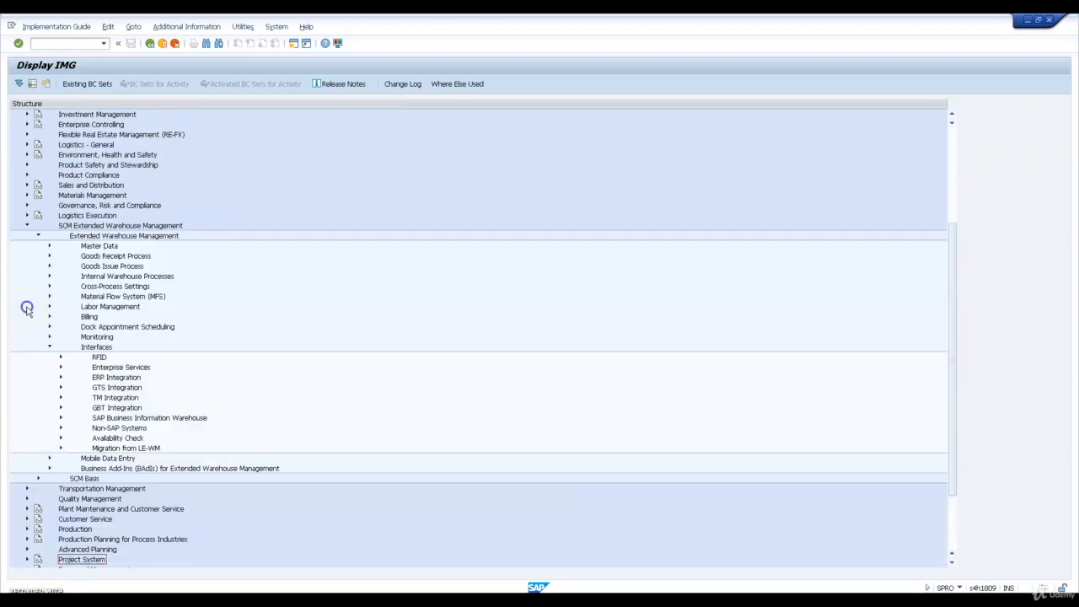
{"action": "left_click", "coordinate": [27, 226]}
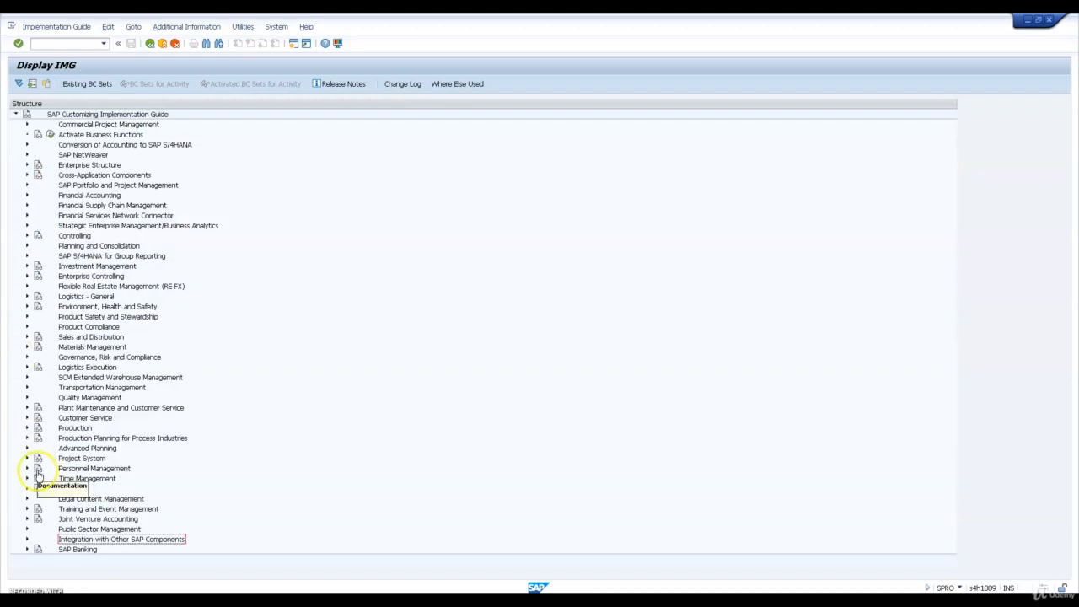
{"action": "left_click", "coordinate": [26, 539]}
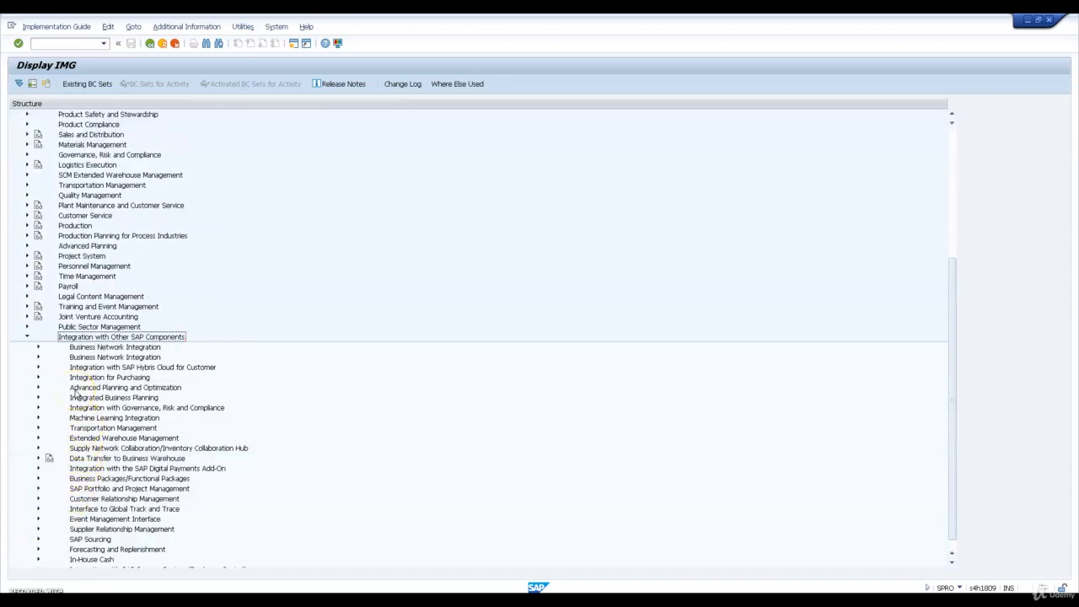
{"action": "left_click", "coordinate": [38, 438]}
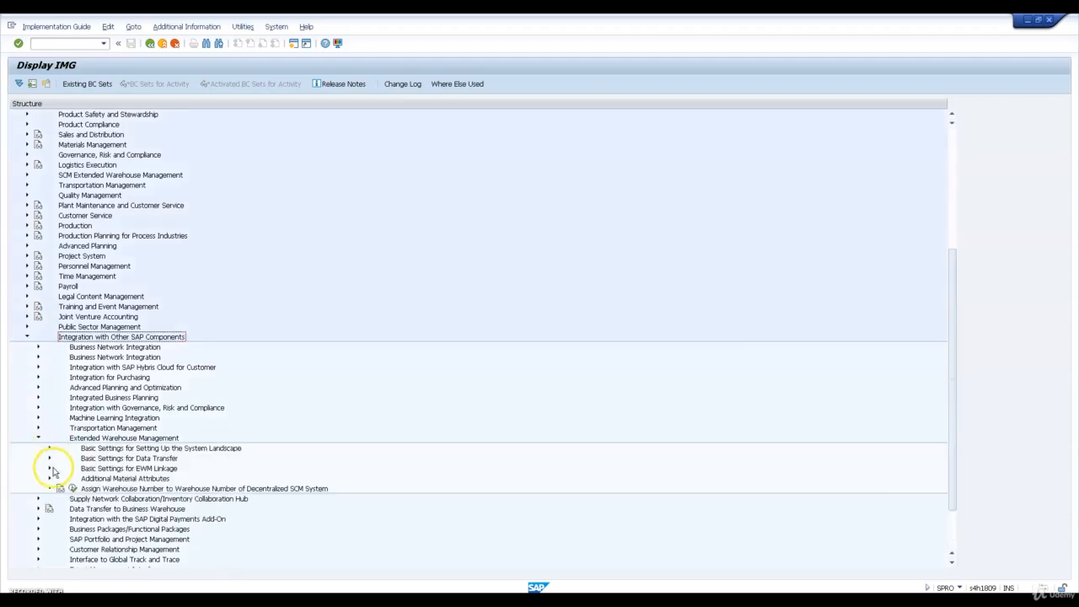
{"action": "left_click", "coordinate": [49, 468]}
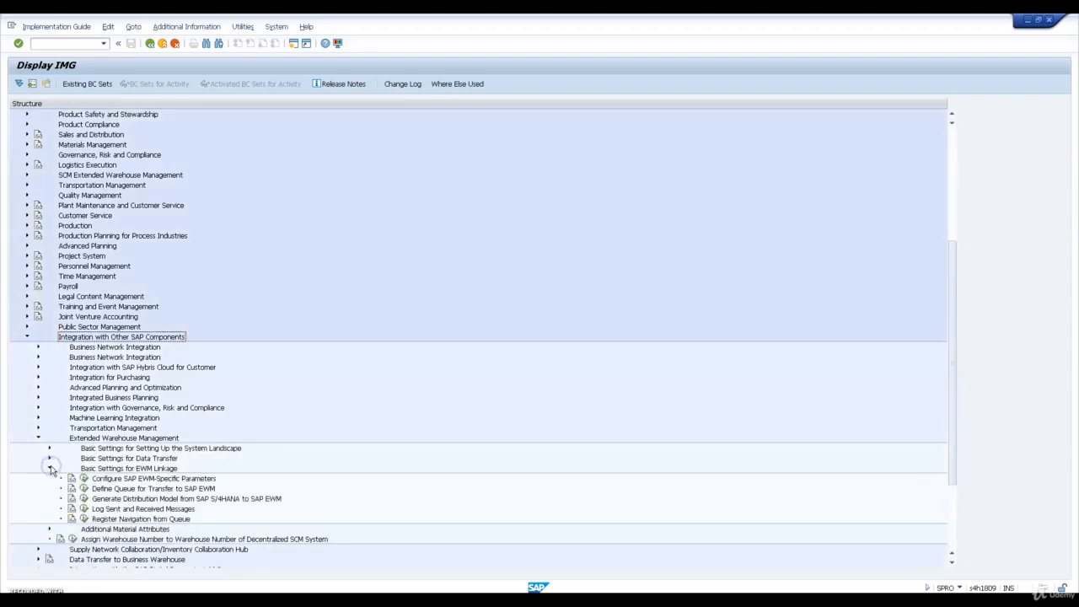
{"action": "left_click", "coordinate": [74, 540]}
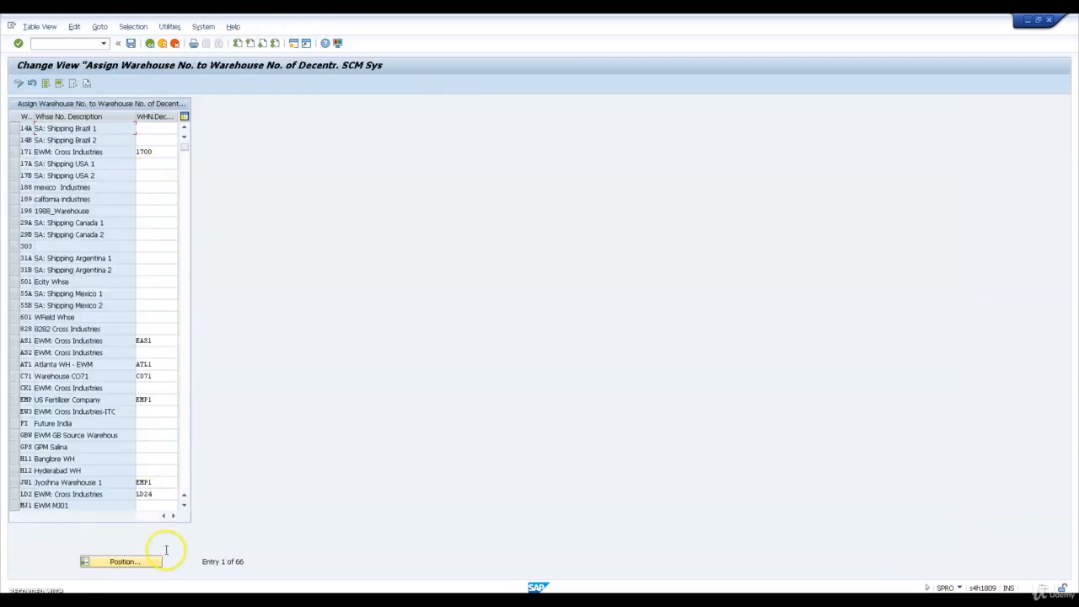
Find warehouse W23, assign it to decentralized warehouse number WH23, save the assignment and return to the IMG
{"action": "left_click", "coordinate": [130, 561]}
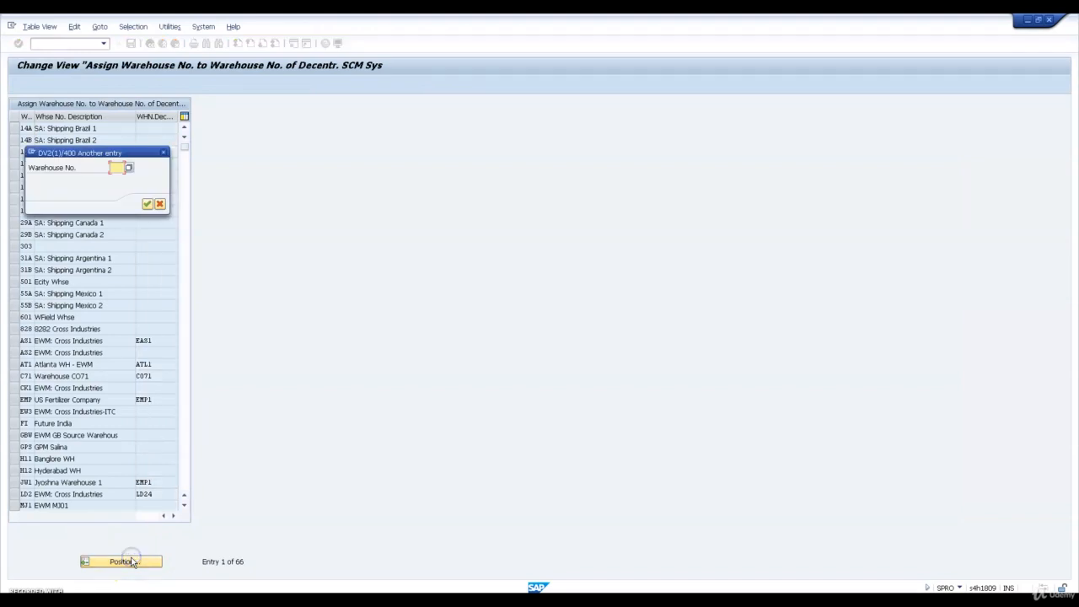
{"action": "type", "text": "W23"}
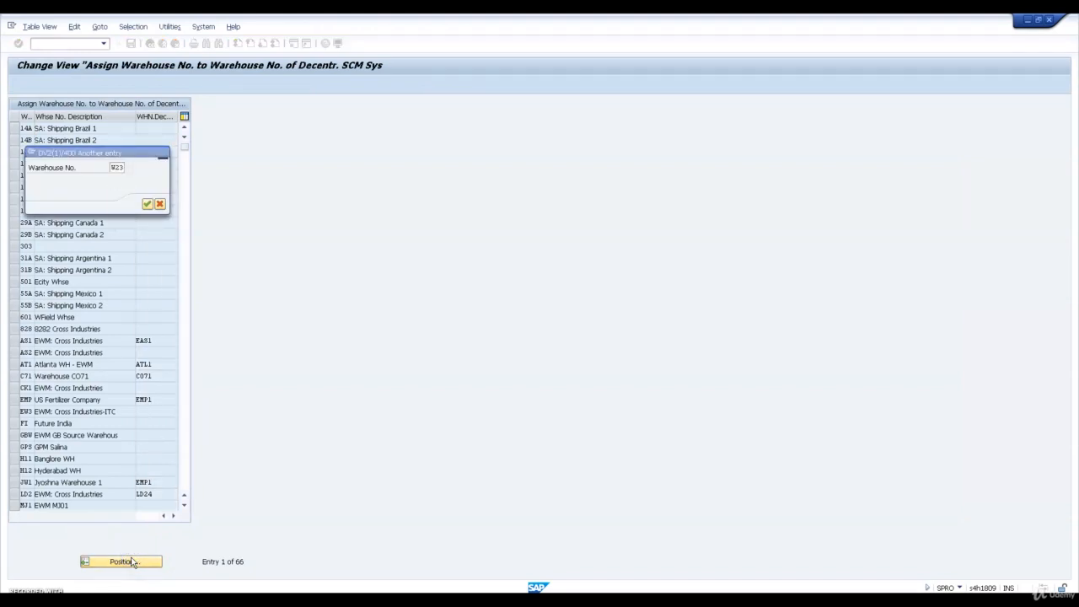
{"action": "key", "text": "Return"}
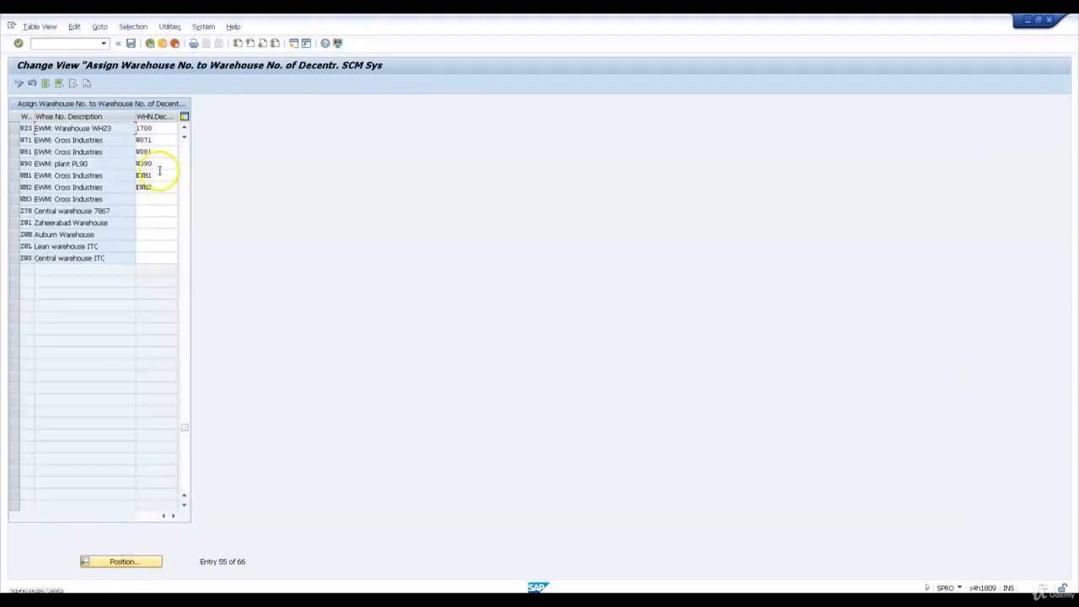
{"action": "left_click", "coordinate": [162, 128]}
{"action": "key", "text": "BackSpace"}
{"action": "key", "text": "BackSpace"}
{"action": "key", "text": "BackSpace"}
{"action": "key", "text": "BackSpace"}
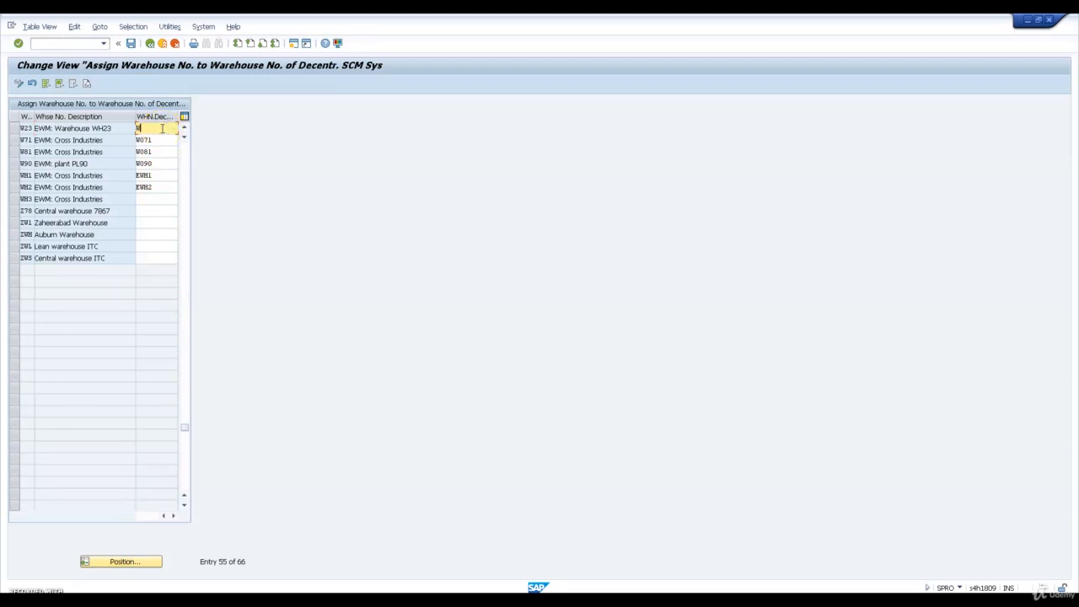
{"action": "type", "text": "WH23"}
{"action": "key", "text": "Return"}
{"action": "left_click", "coordinate": [132, 43]}
{"action": "left_click", "coordinate": [148, 43]}
{"action": "left_click", "coordinate": [151, 218]}
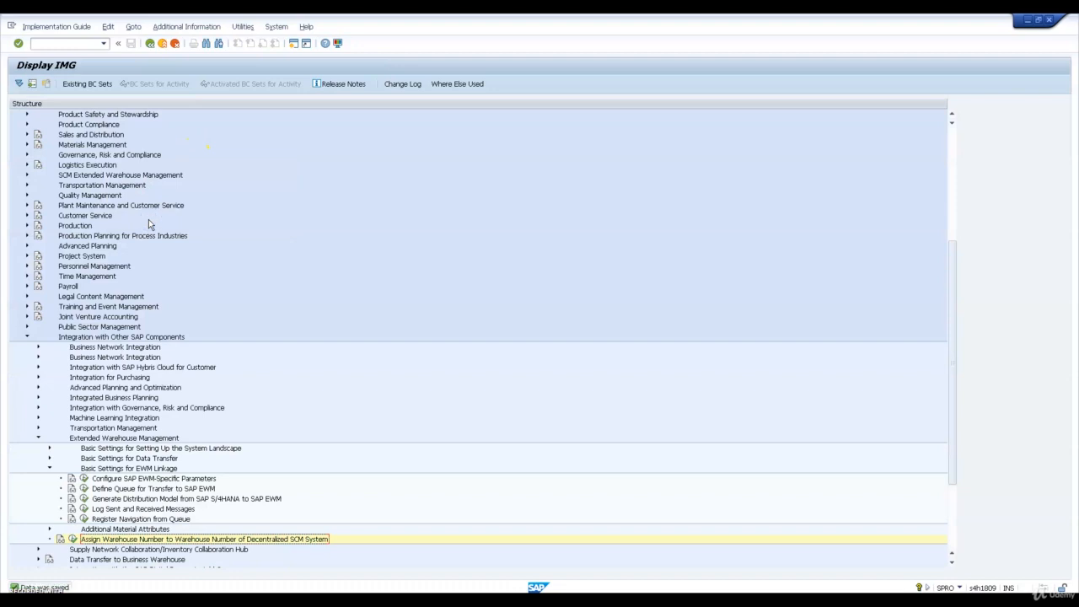
Open Map Storage Locations from ERP System to EWM in the Goods Movements settings of the SCM EWM ERP Integration interfaces
{"action": "left_click", "coordinate": [34, 341]}
{"action": "left_click", "coordinate": [27, 337]}
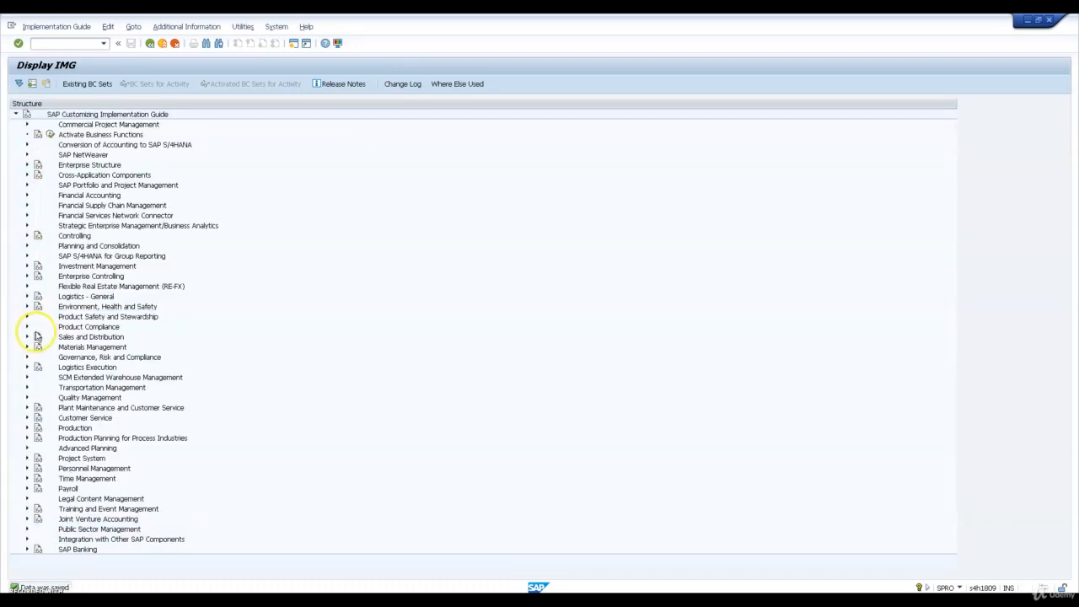
{"action": "left_click", "coordinate": [84, 379]}
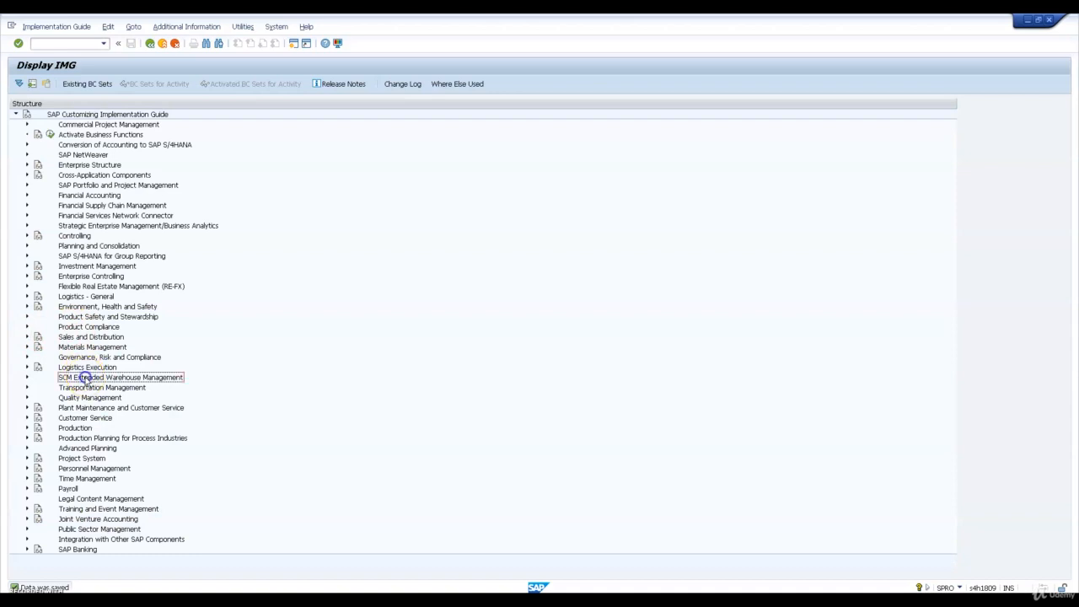
{"action": "left_click", "coordinate": [26, 377]}
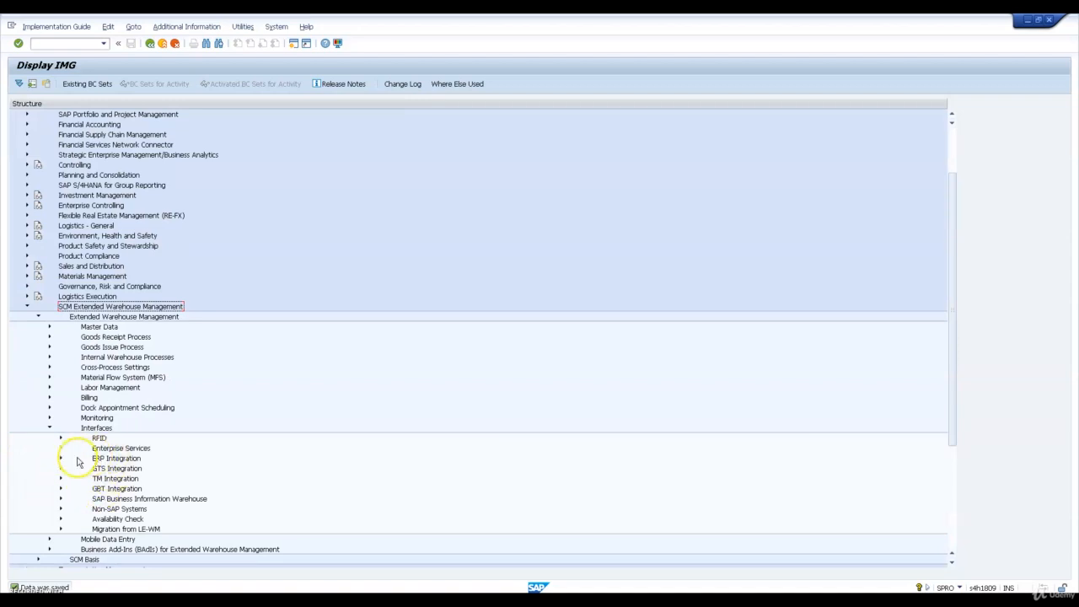
{"action": "left_click", "coordinate": [61, 459]}
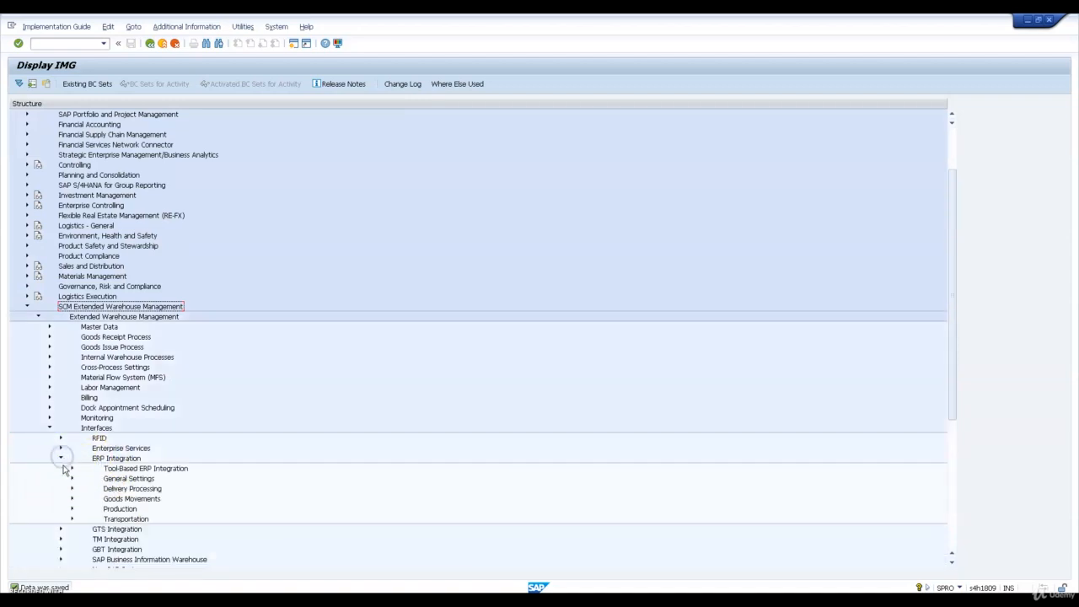
{"action": "left_click", "coordinate": [71, 498]}
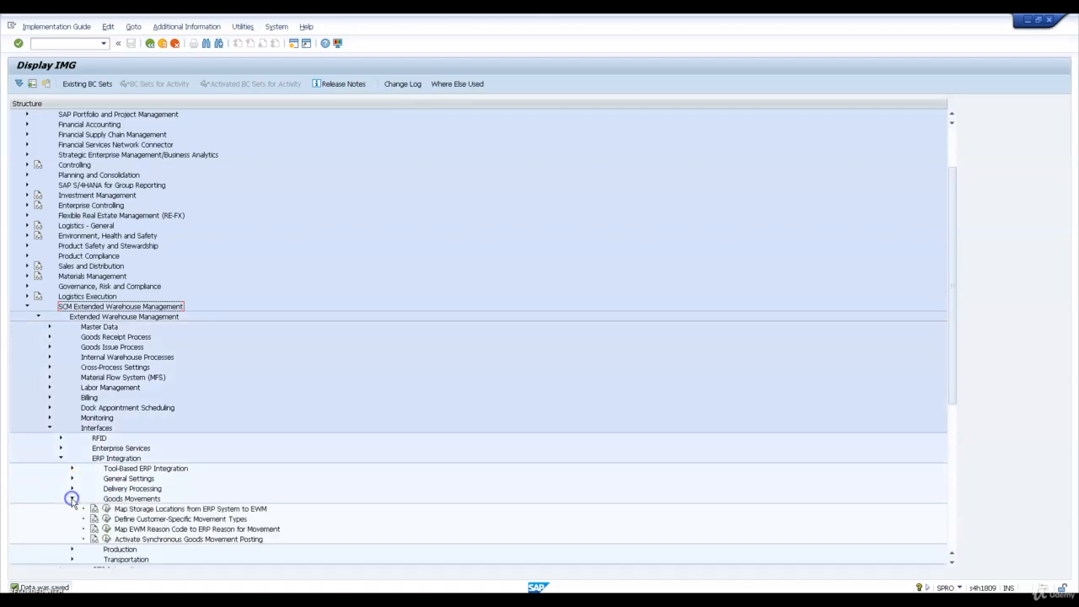
{"action": "left_click", "coordinate": [104, 509]}
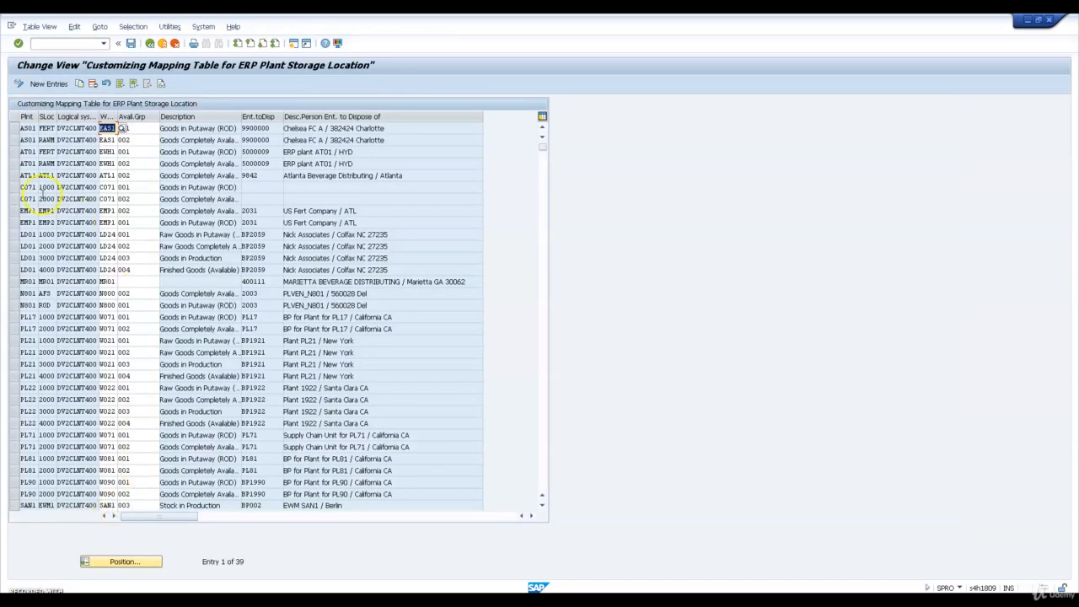
Start a copy of the two storage location mapping entries for plant AS01, FERT and RAWM
{"action": "left_click", "coordinate": [44, 84]}
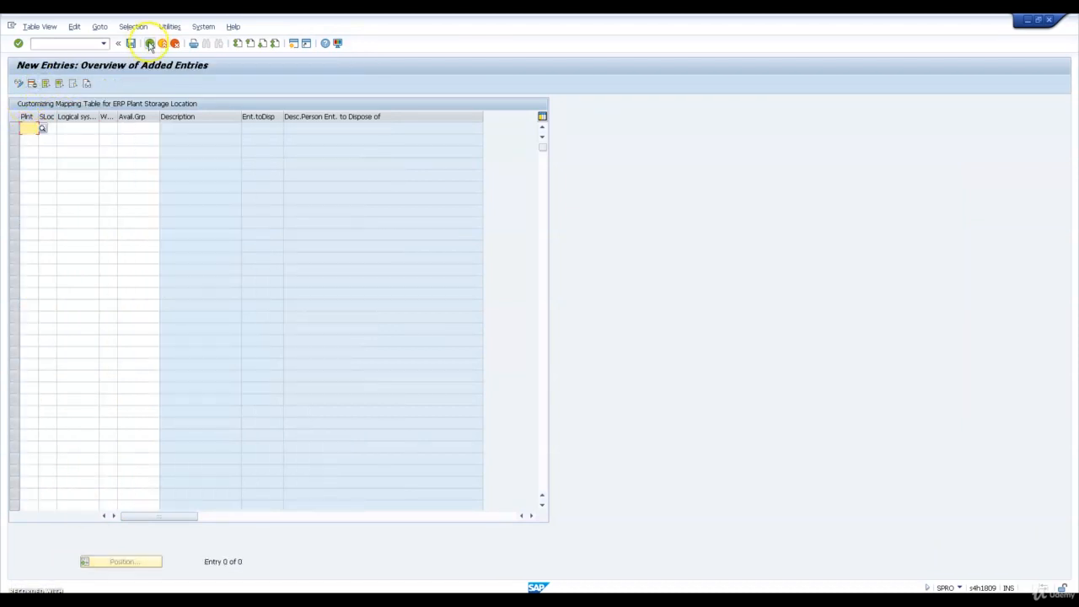
{"action": "left_click", "coordinate": [150, 44]}
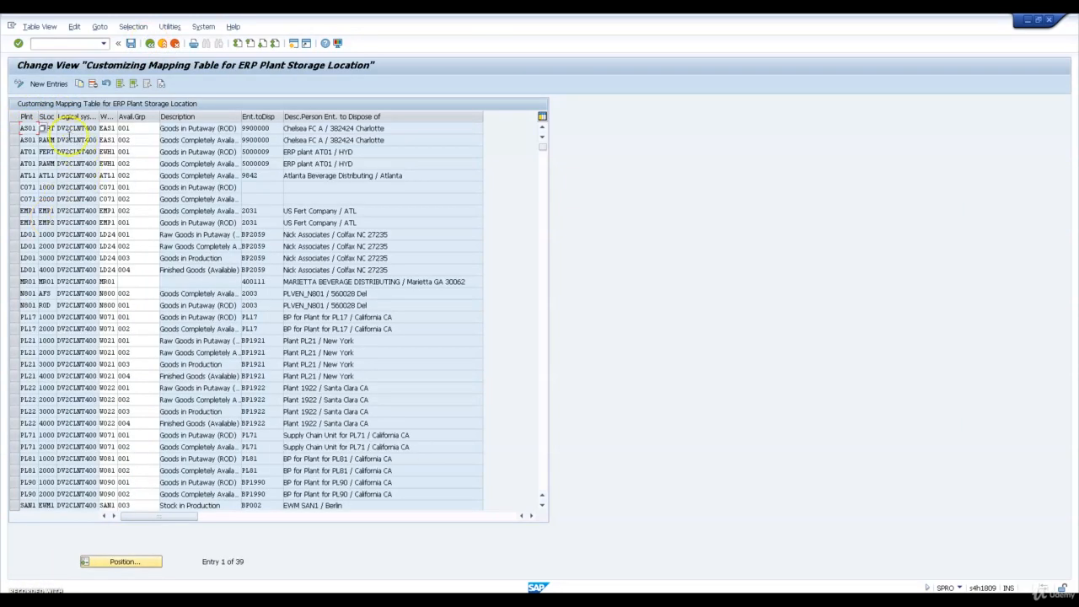
{"action": "left_click", "coordinate": [13, 128]}
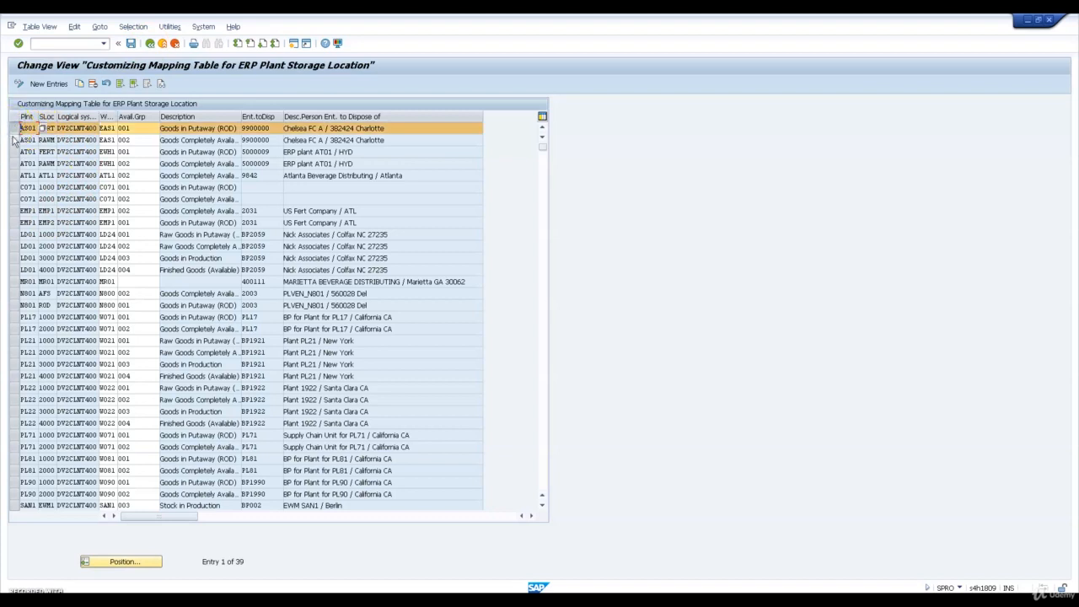
{"action": "left_click", "coordinate": [14, 140]}
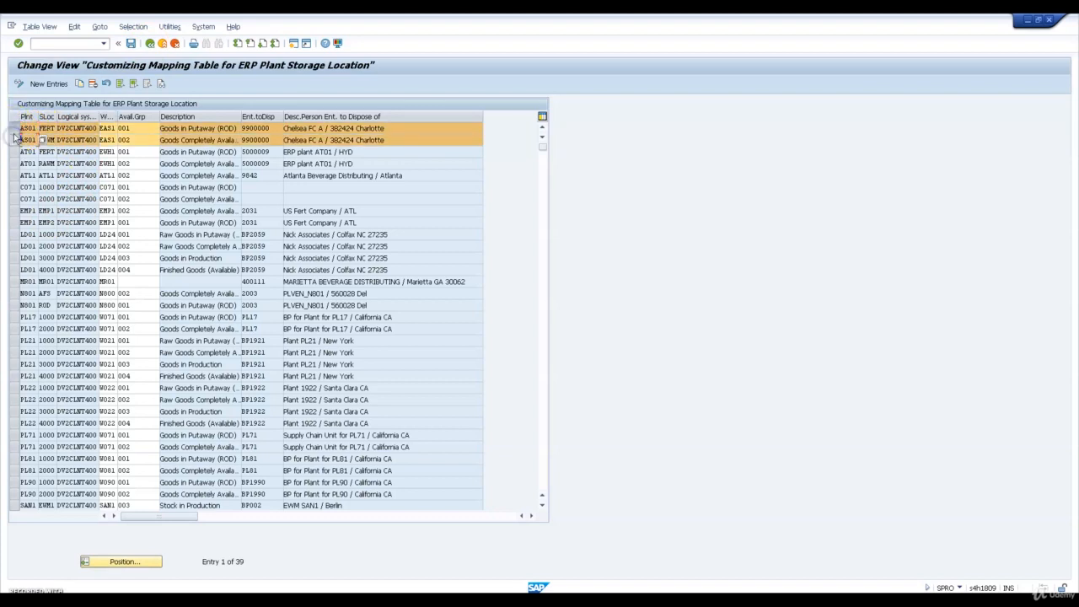
{"action": "left_click", "coordinate": [80, 85]}
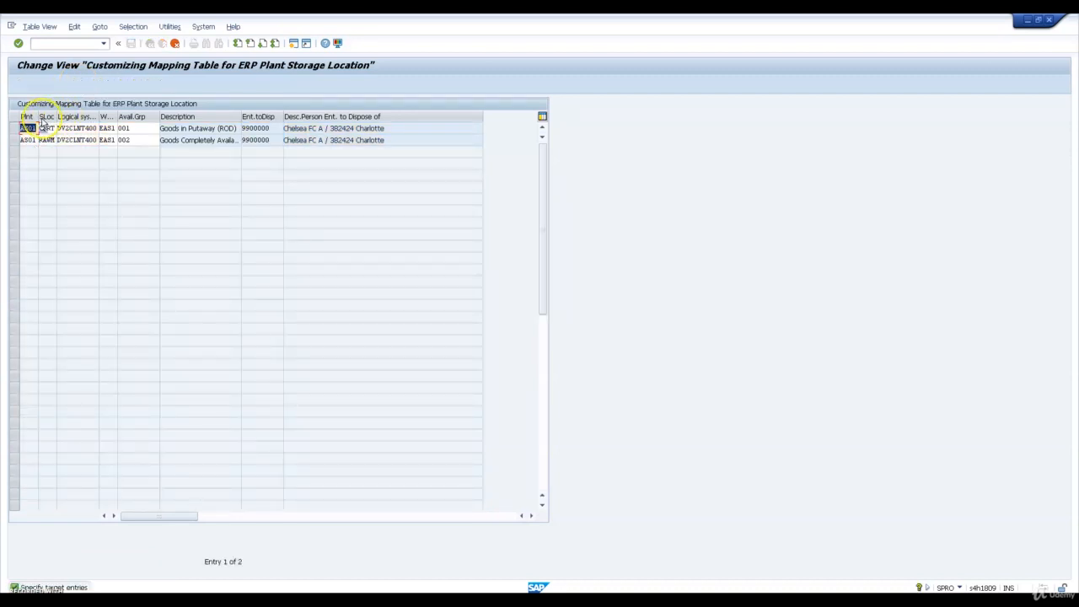
Set the first copied mapping entry to plant PL23, storage location W23S and EWM warehouse WH23
{"action": "type", "text": "PL2"}
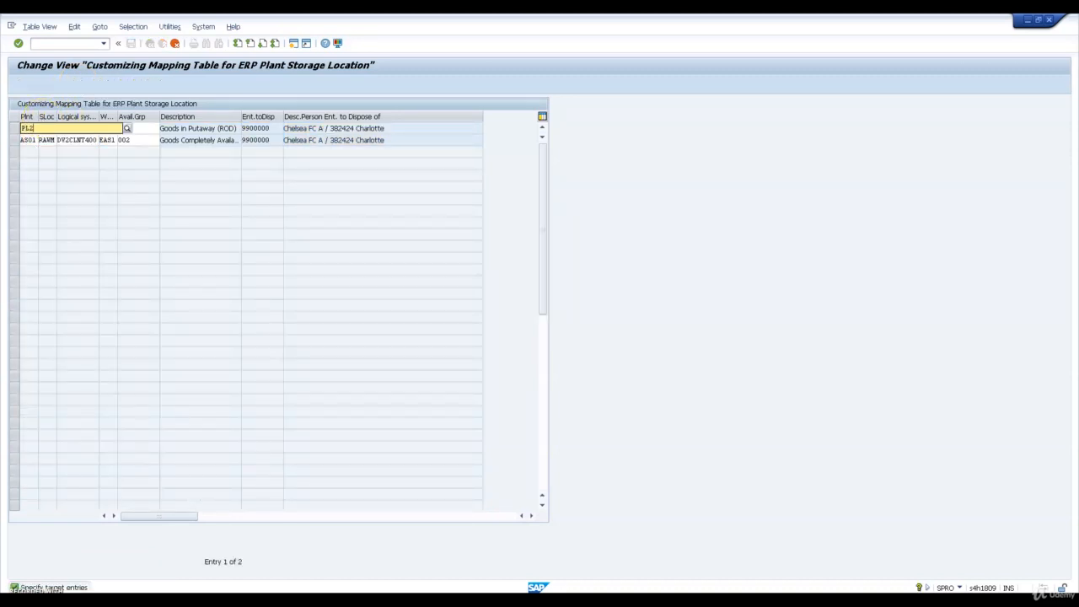
{"action": "type", "text": "3"}
{"action": "key", "text": "Tab"}
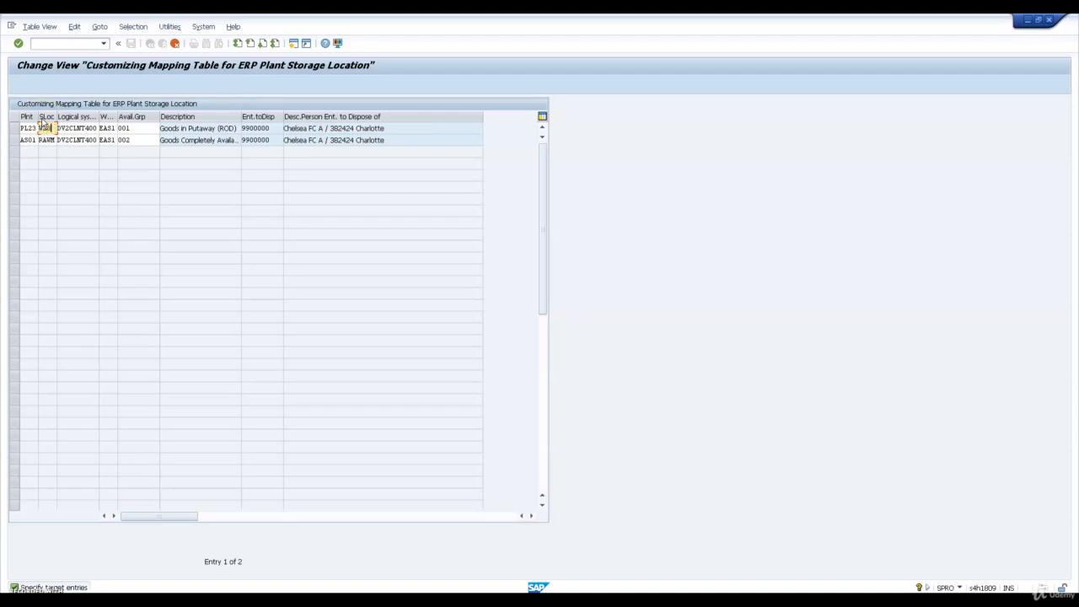
{"action": "key", "text": "Tab"}
{"action": "key", "text": "Tab"}
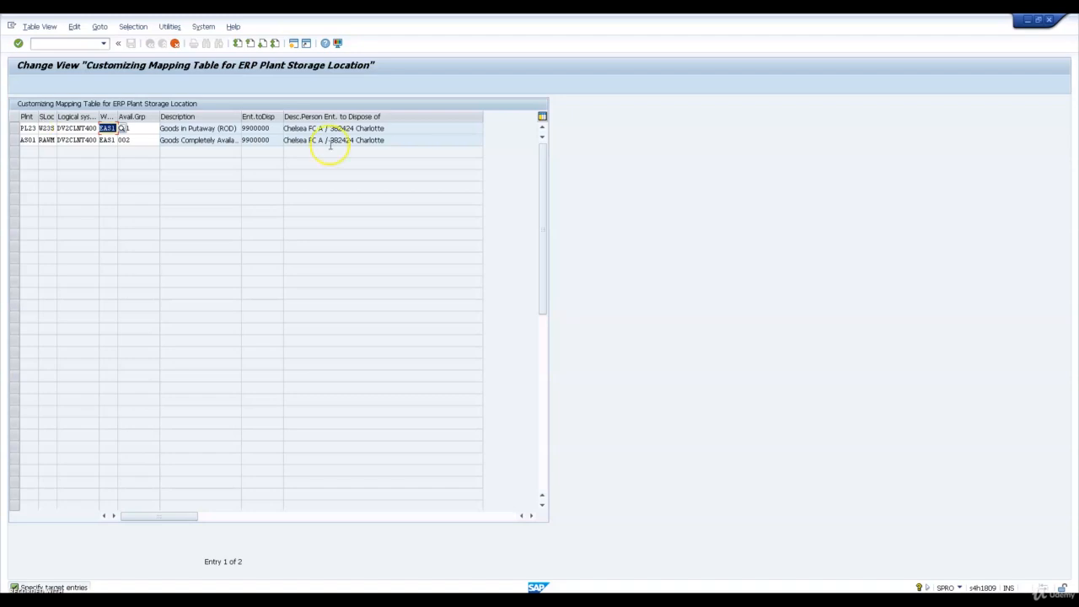
{"action": "type", "text": "WH"}
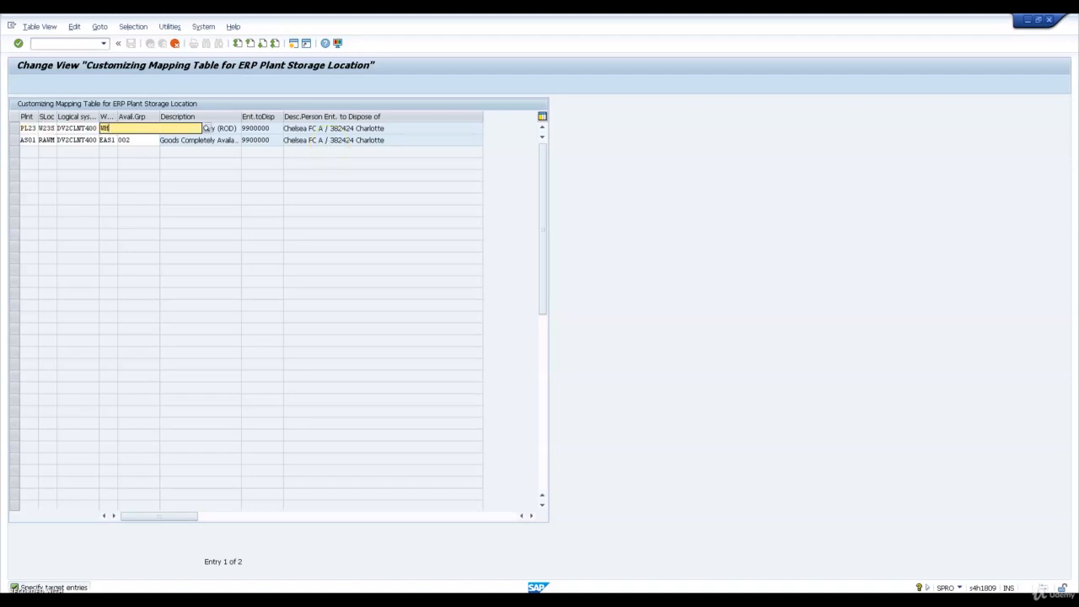
{"action": "type", "text": "23"}
{"action": "key", "text": "Tab"}
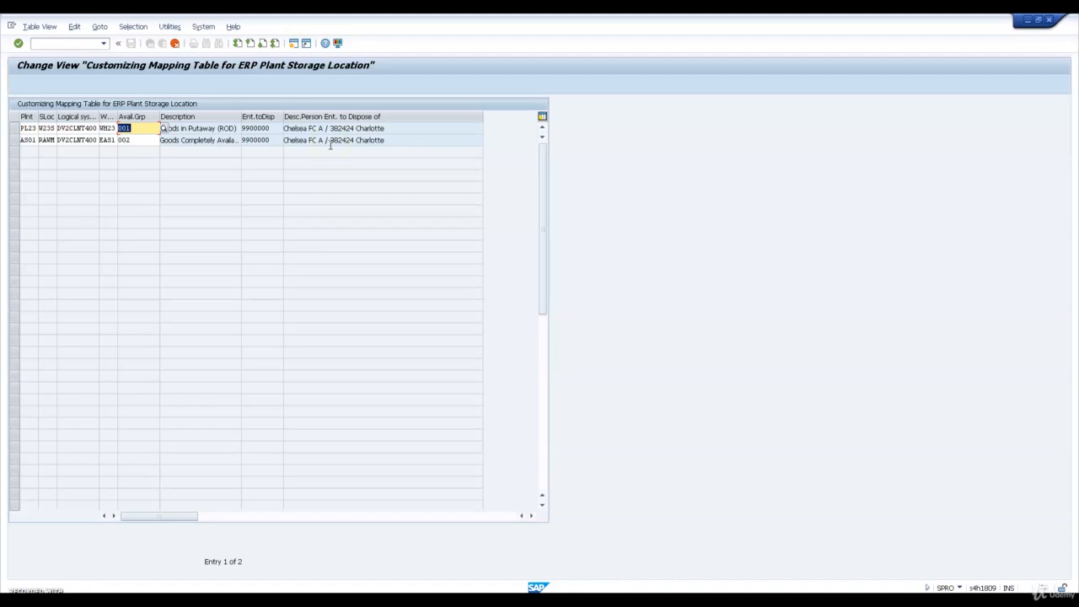
Change the storage location of the first copied mapping entry to W23D
{"action": "key", "text": "shift+Tab"}
{"action": "key", "text": "shift+Tab"}
{"action": "key", "text": "shift+Tab"}
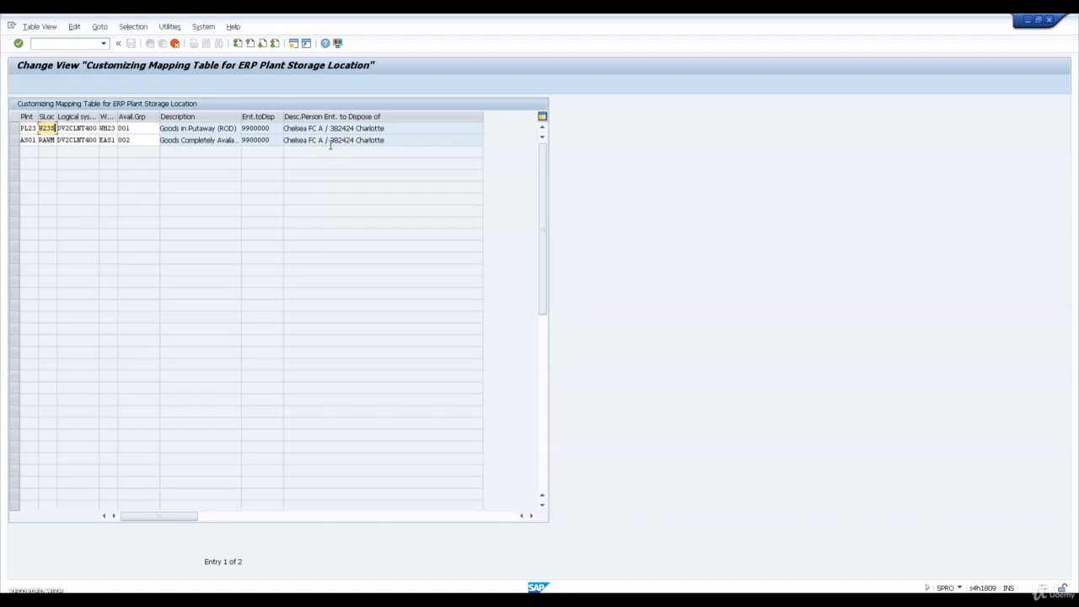
{"action": "key", "text": "Tab"}
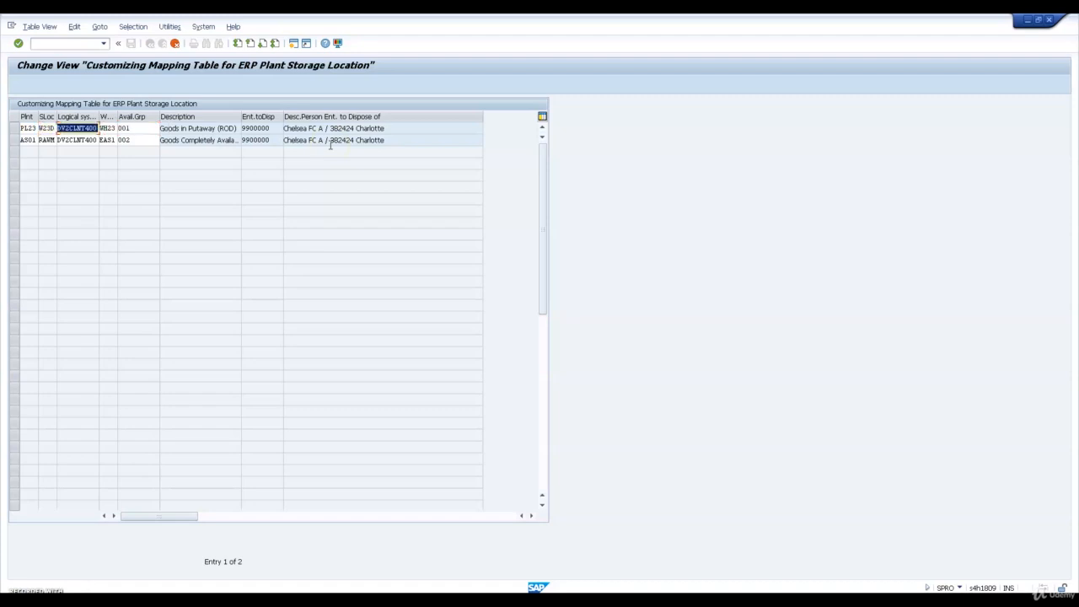
{"action": "key", "text": "Tab"}
{"action": "key", "text": "Tab"}
{"action": "key", "text": "Tab"}
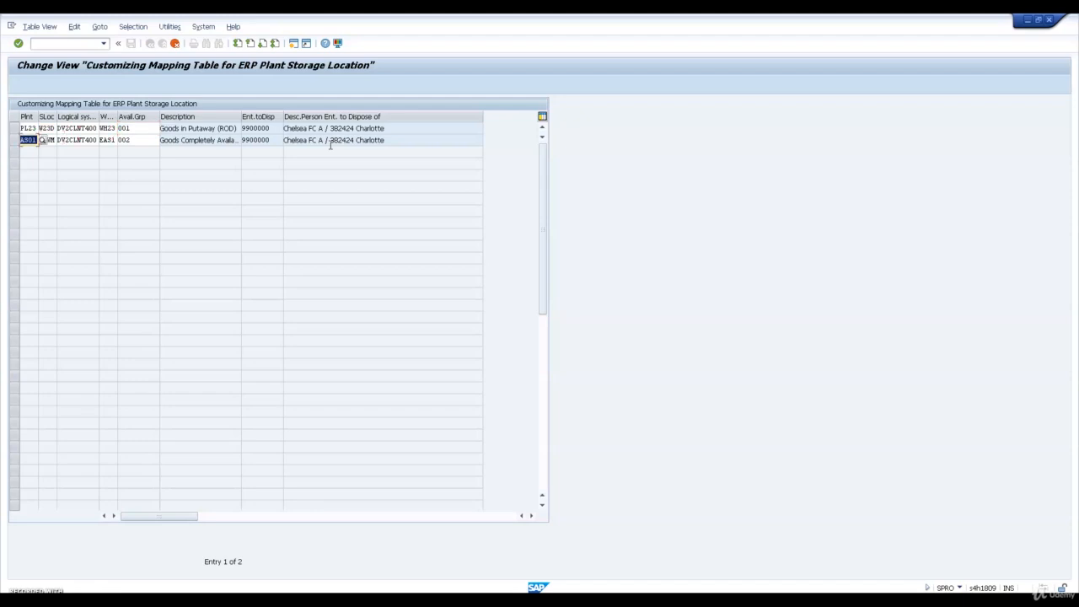
Set the second copied mapping entry to plant PL23, storage location W23S and EWM warehouse WH23, and confirm both entries
{"action": "type", "text": "PL23"}
{"action": "key", "text": "Tab"}
{"action": "type", "text": "W23S"}
{"action": "key", "text": "Tab"}
{"action": "key", "text": "Tab"}
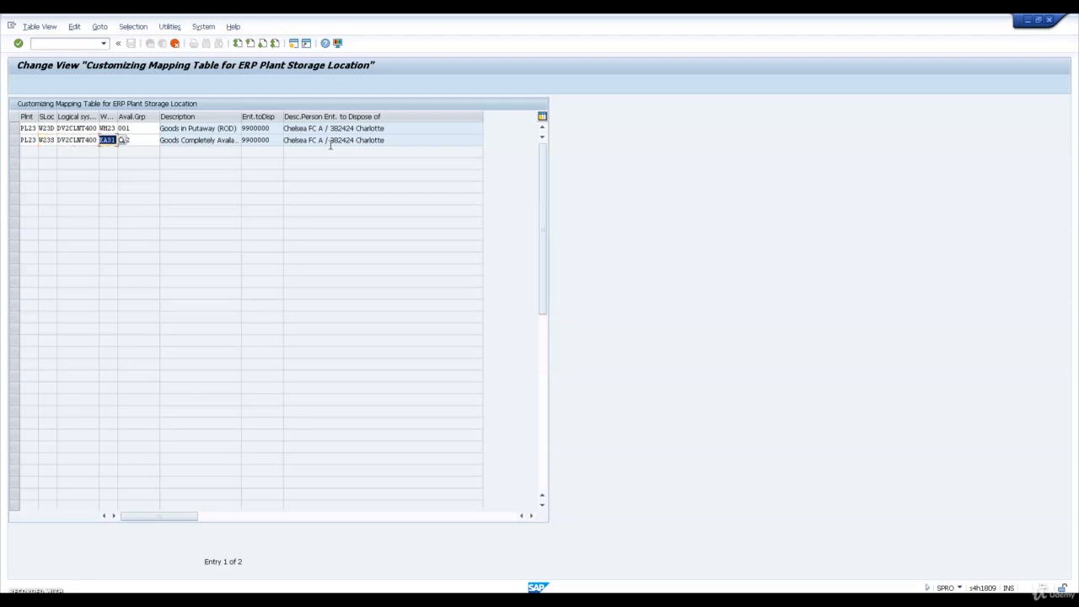
{"action": "type", "text": "WH23"}
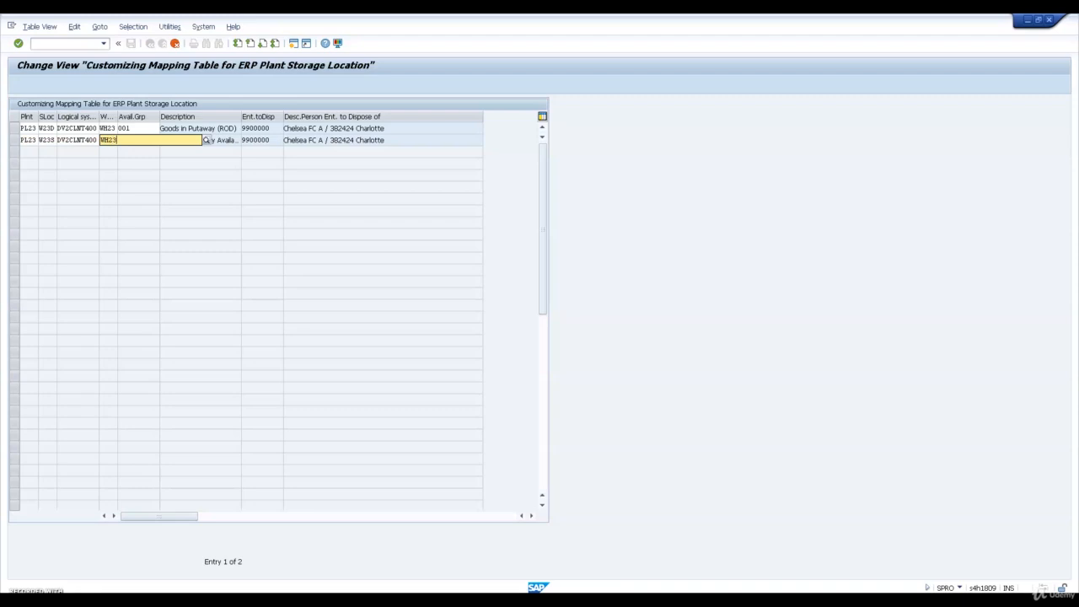
{"action": "key", "text": "Return"}
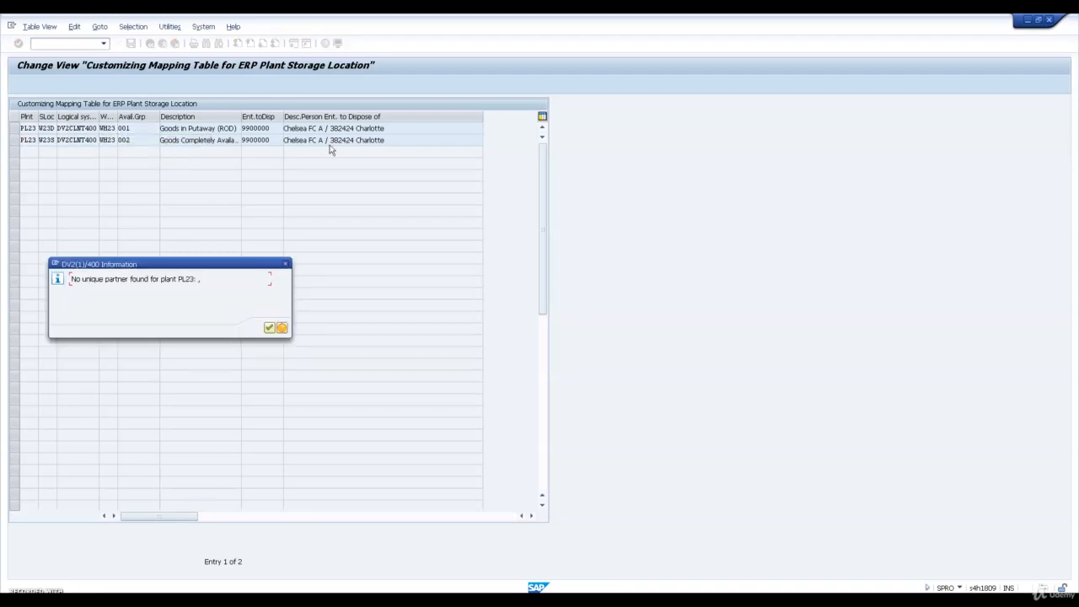
Acknowledge the partner message, save the PL23 storage location mapping entries and return to the implementation guide
{"action": "key", "text": "Return"}
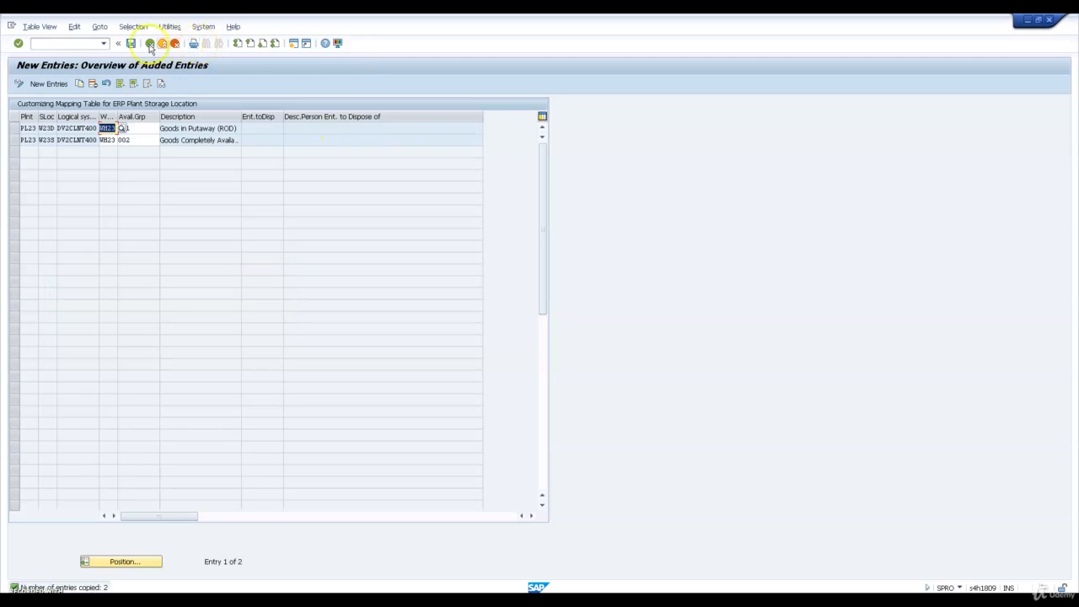
{"action": "left_click", "coordinate": [132, 44]}
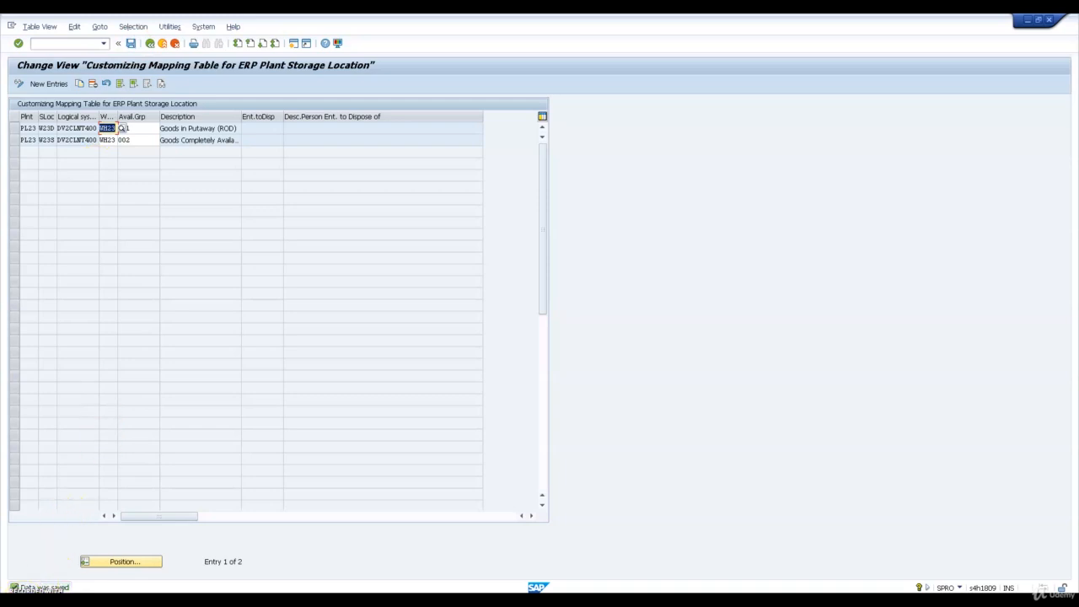
{"action": "left_click", "coordinate": [150, 45]}
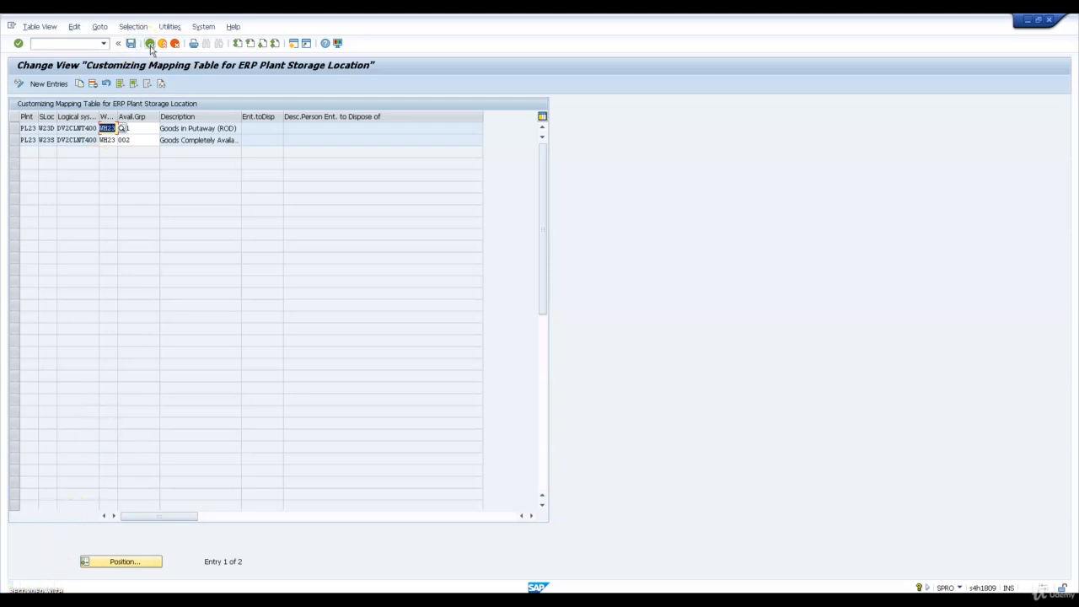
{"action": "left_click", "coordinate": [150, 44]}
{"action": "left_click", "coordinate": [150, 44]}
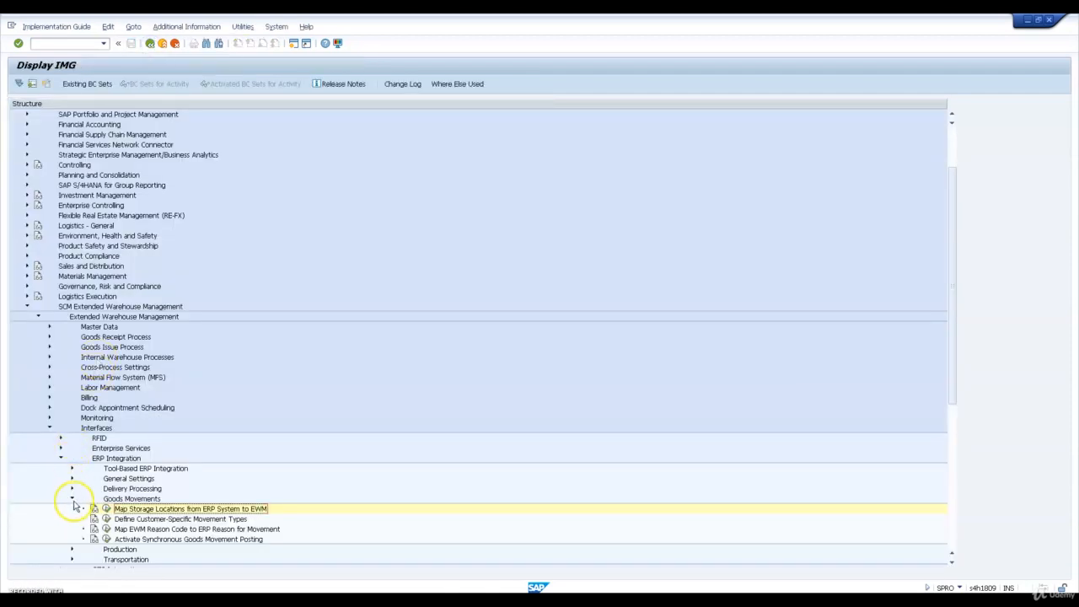
Activate synchronous goods movement posting for warehouse WH23, save, and return to the implementation guide
{"action": "left_click", "coordinate": [106, 539]}
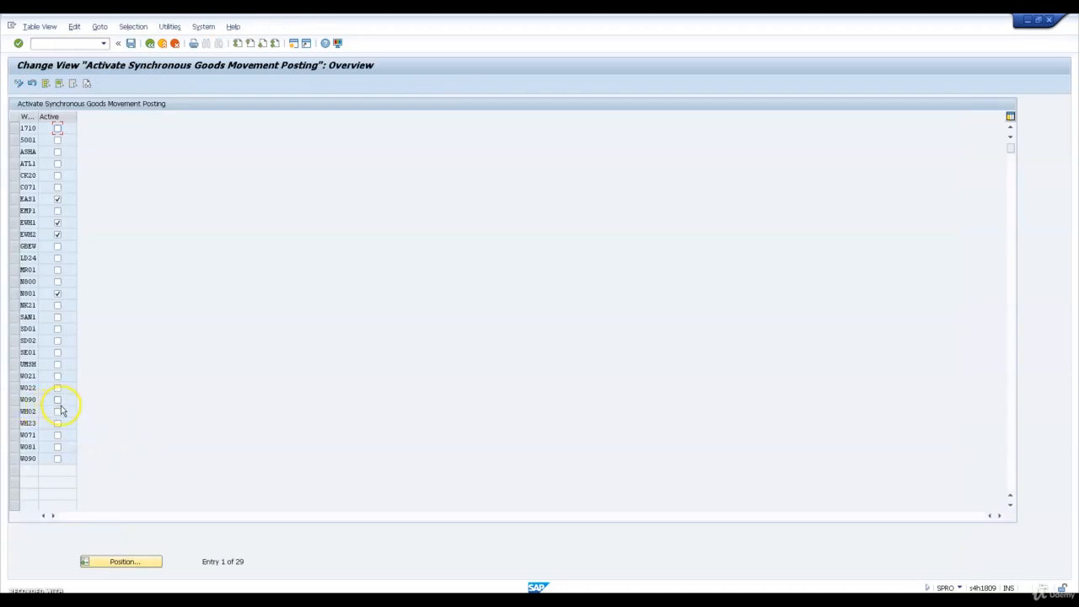
{"action": "left_click", "coordinate": [57, 422]}
{"action": "left_click", "coordinate": [130, 43]}
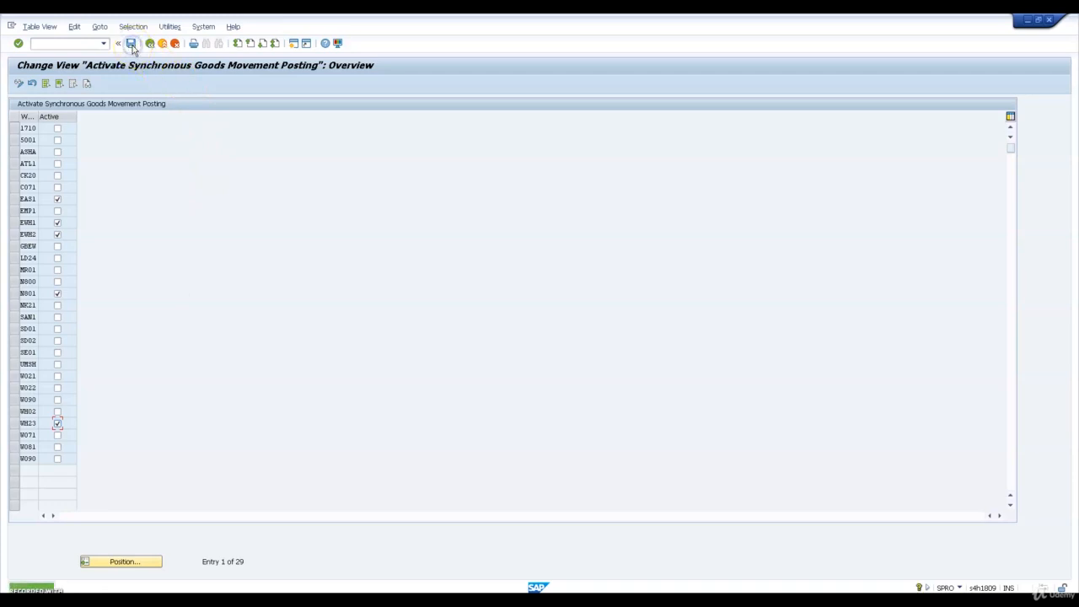
{"action": "left_click", "coordinate": [149, 44]}
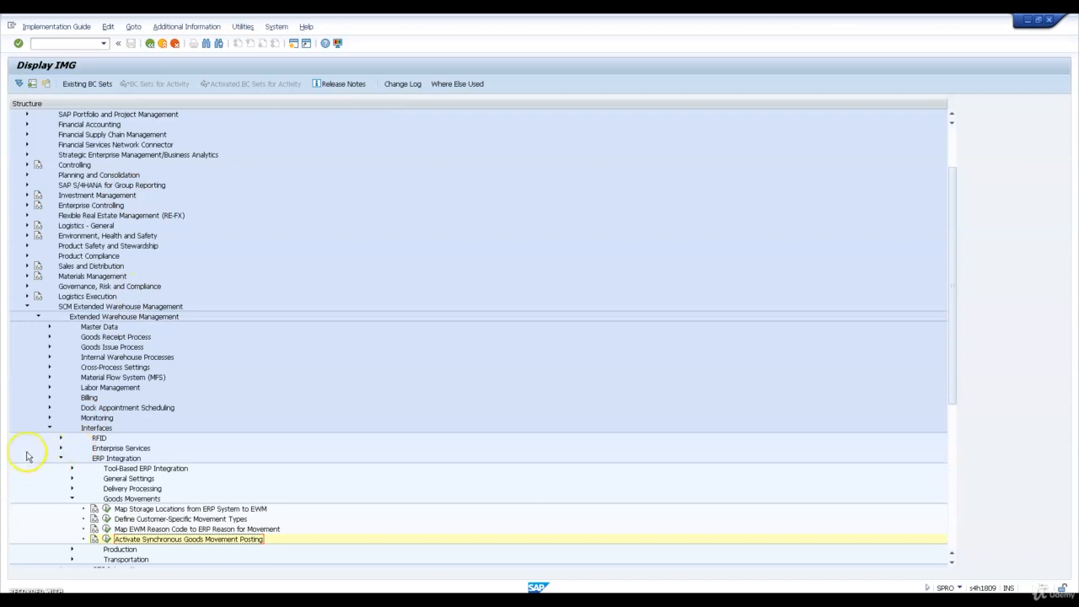
Acknowledge use of advanced functions for warehouse WH23 with usage mode A Extended Warehouse Management and return to the implementation guide
{"action": "left_click", "coordinate": [49, 430]}
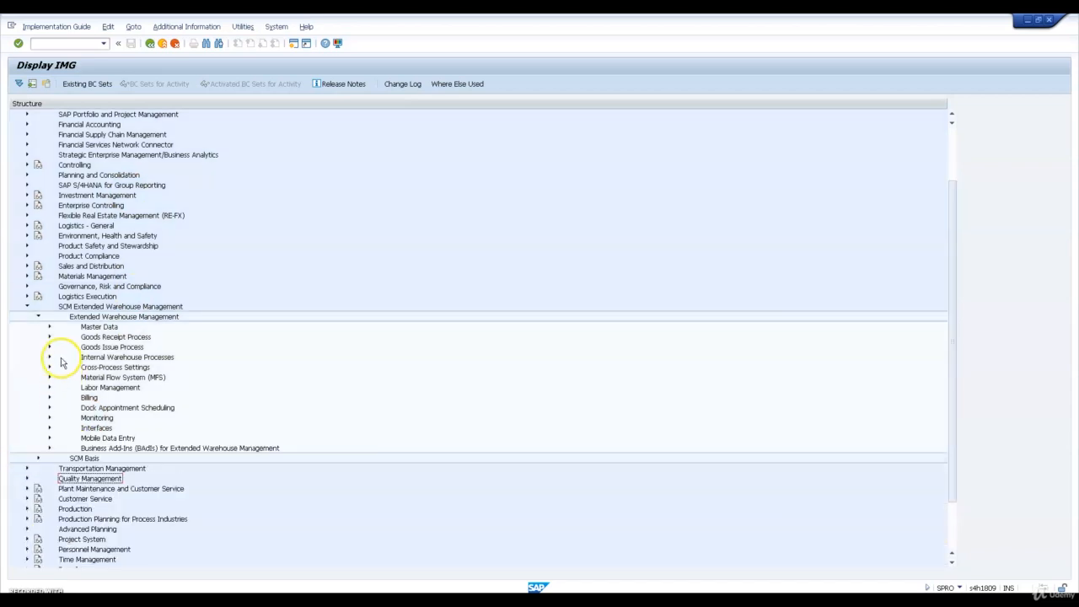
{"action": "left_click", "coordinate": [49, 327]}
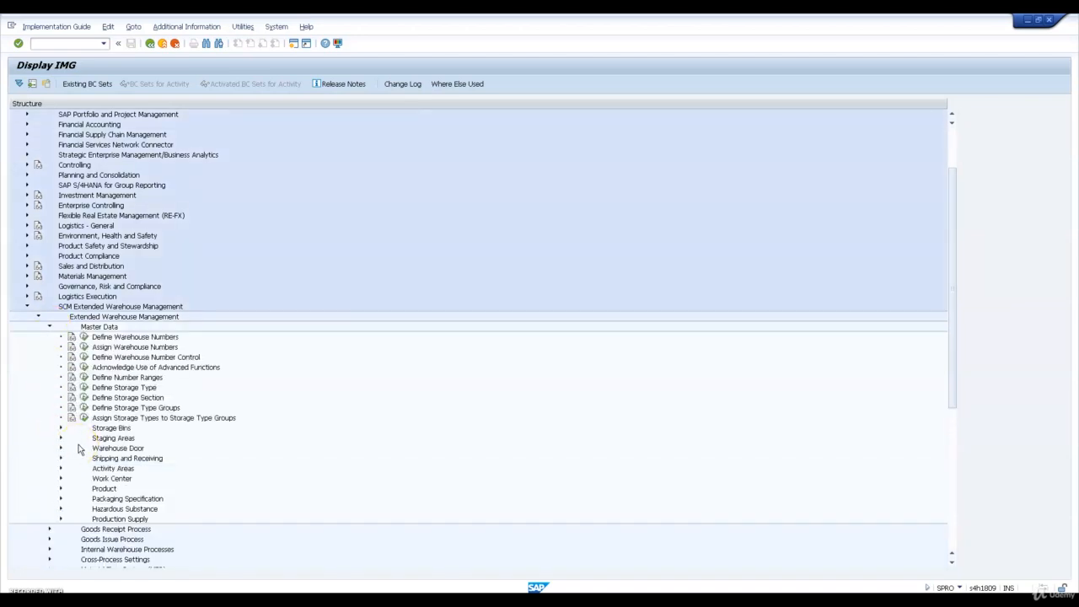
{"action": "left_click", "coordinate": [83, 367]}
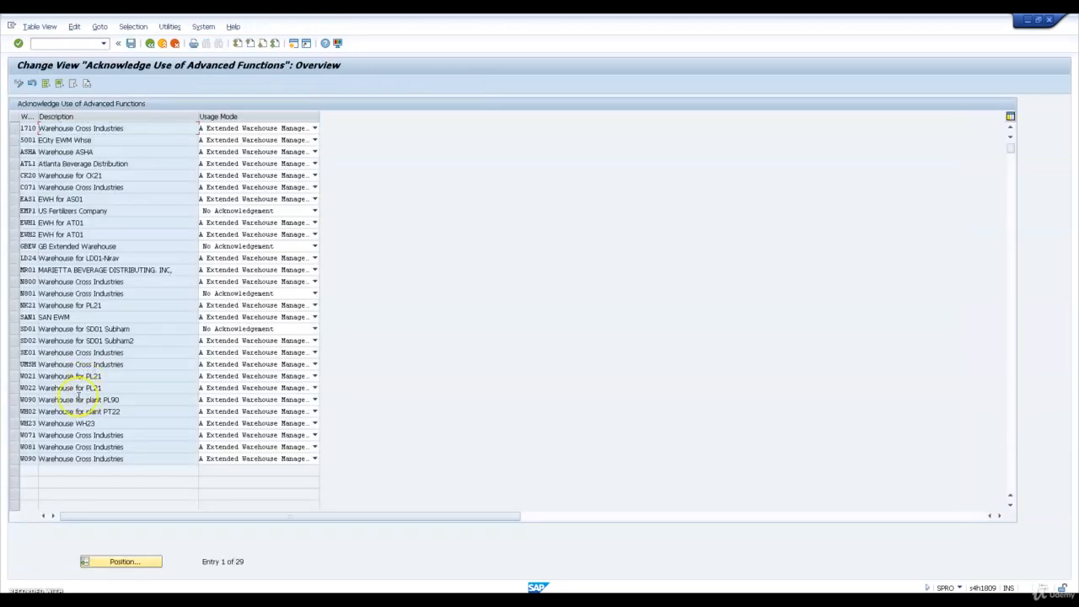
{"action": "left_click", "coordinate": [213, 422]}
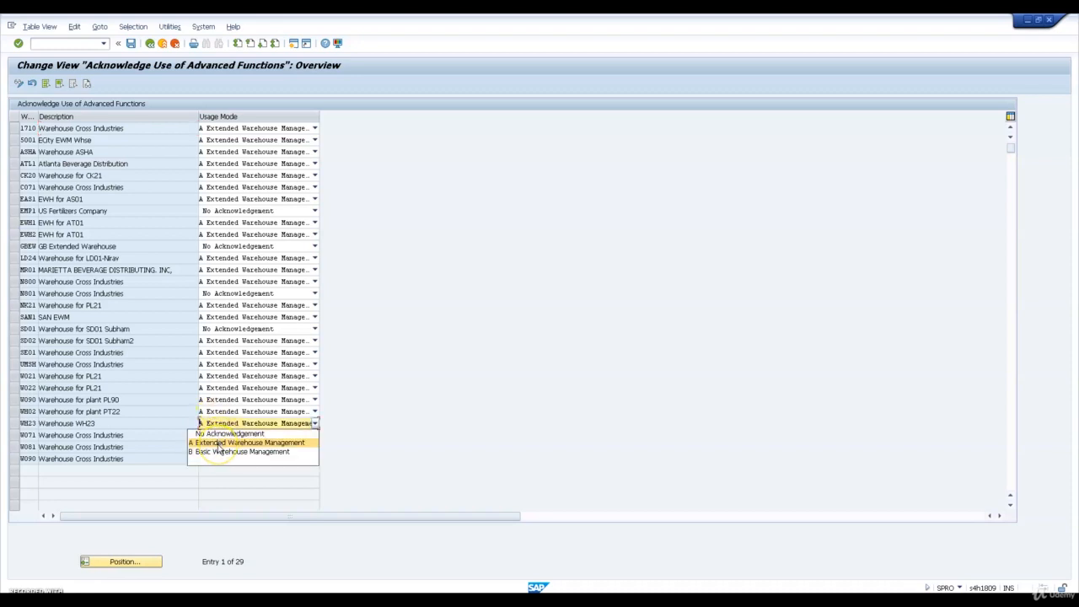
{"action": "left_click", "coordinate": [215, 443]}
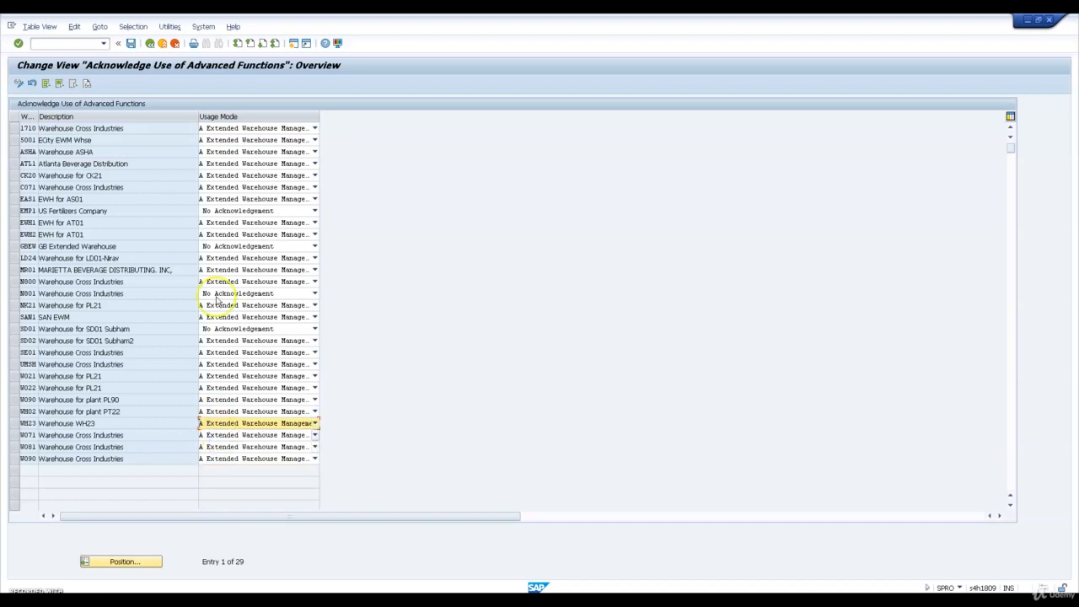
{"action": "left_click", "coordinate": [149, 43]}
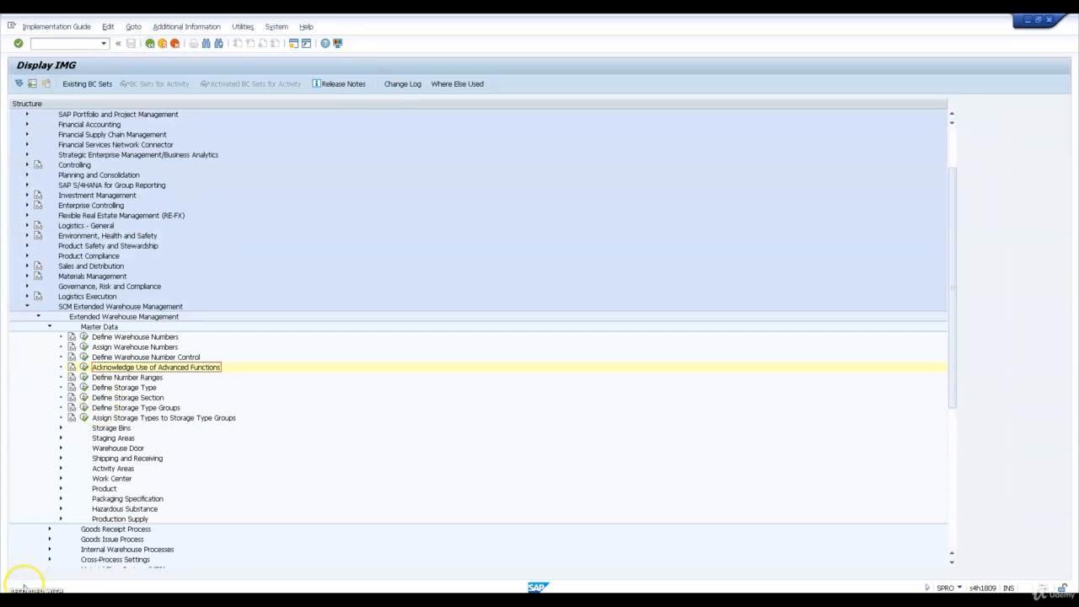
Open the BP transaction for maintaining business partners
{"action": "left_click", "coordinate": [66, 44]}
{"action": "type", "text": "/"}
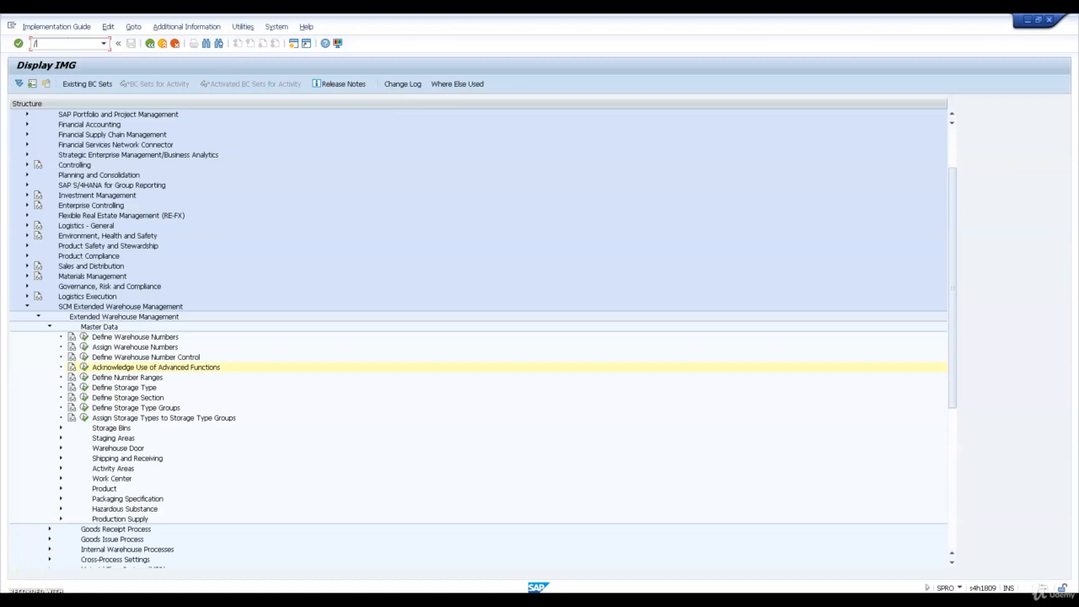
{"action": "type", "text": "OBP"}
{"action": "key", "text": "Return"}
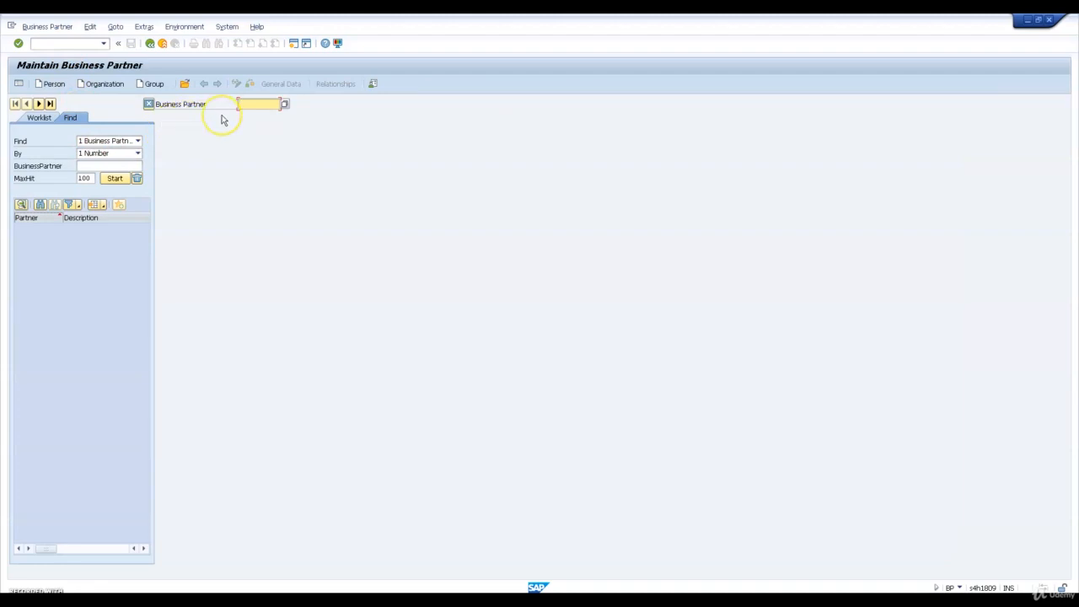
Start creating an organization as business partner BPWH23
{"action": "type", "text": "BPWH23"}
{"action": "left_click", "coordinate": [103, 86]}
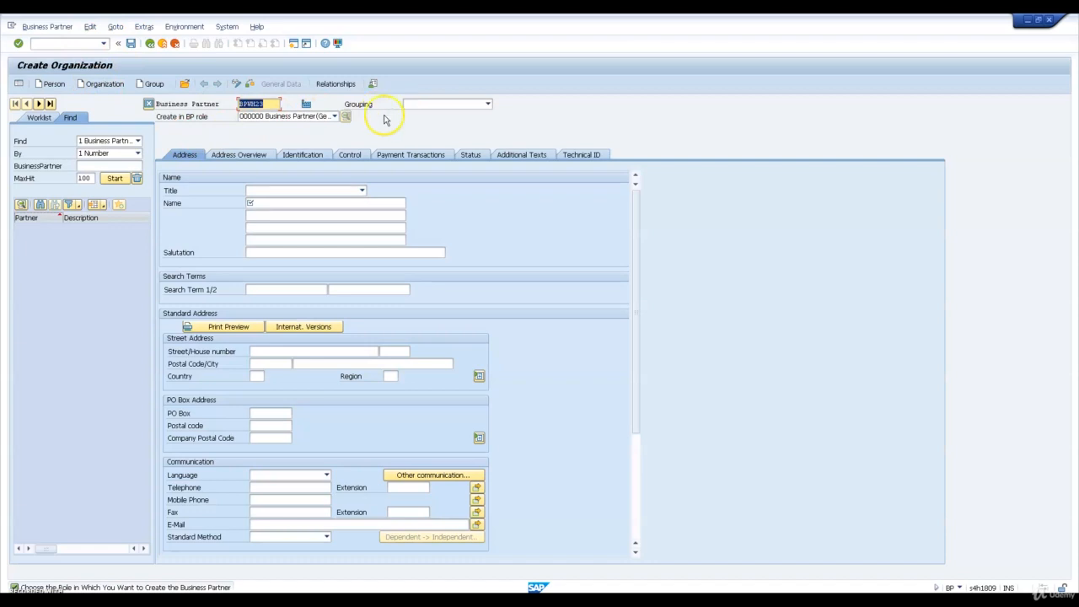
Set the grouping to BPAB External alpha-numeric numbering and use BP role 000000 Business Partner for the new organization
{"action": "left_click", "coordinate": [445, 111]}
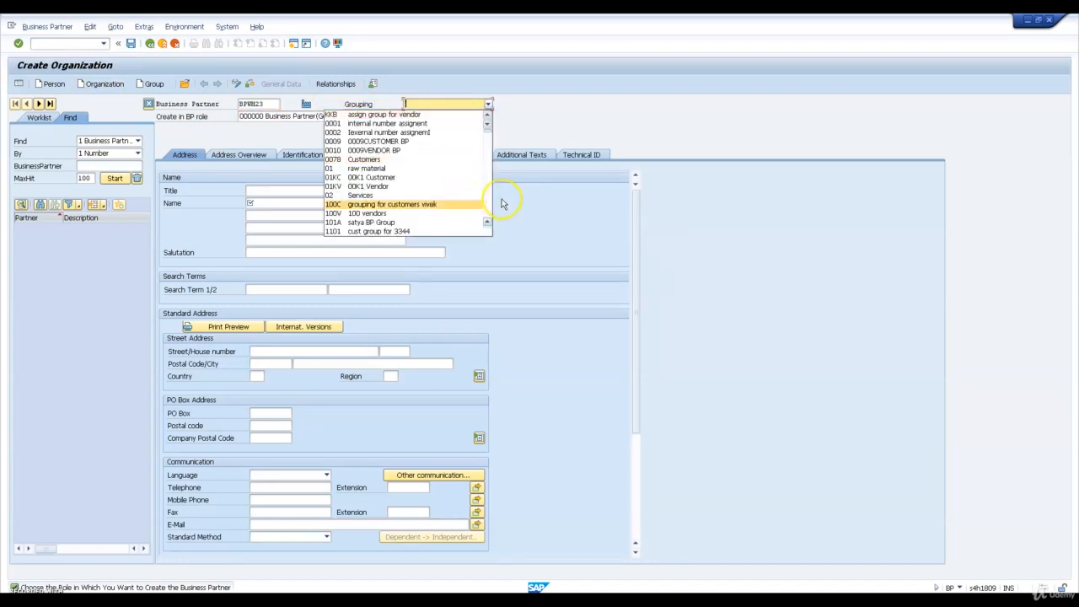
{"action": "left_click", "coordinate": [486, 202]}
{"action": "left_click", "coordinate": [486, 202]}
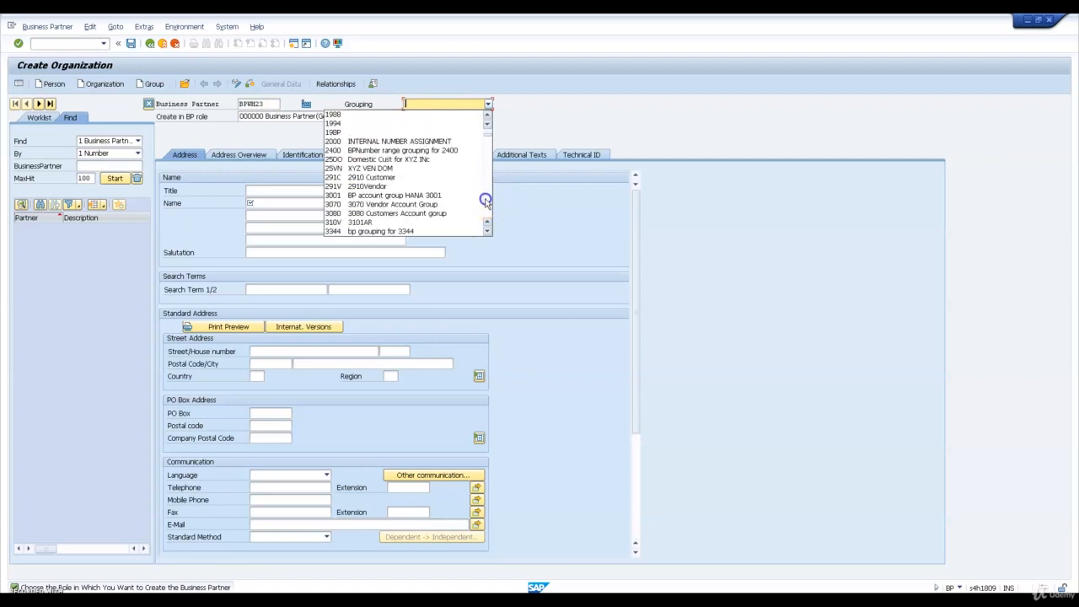
{"action": "left_click", "coordinate": [486, 202]}
{"action": "left_click", "coordinate": [486, 201]}
{"action": "left_click", "coordinate": [486, 202]}
{"action": "left_click", "coordinate": [486, 202]}
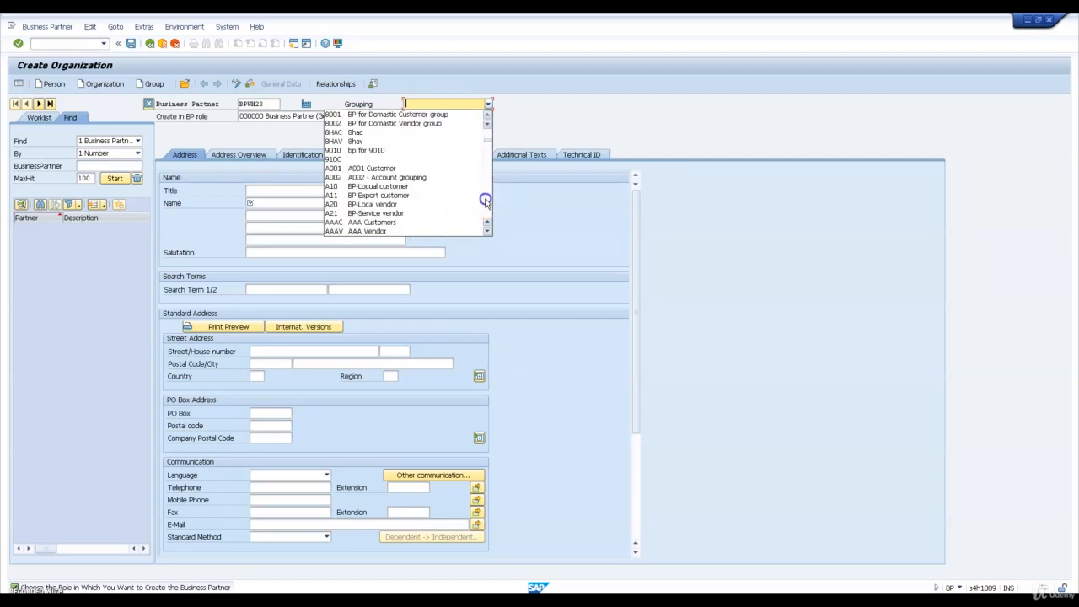
{"action": "left_click", "coordinate": [486, 203]}
{"action": "left_click", "coordinate": [486, 203]}
{"action": "left_click", "coordinate": [486, 203]}
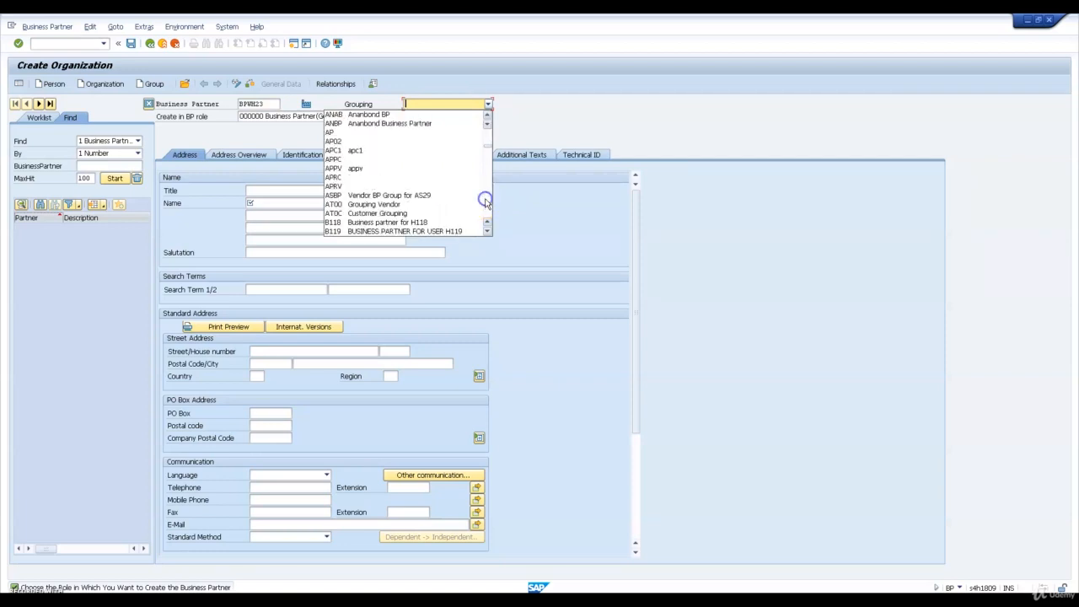
{"action": "left_click", "coordinate": [486, 202]}
{"action": "left_click", "coordinate": [486, 202]}
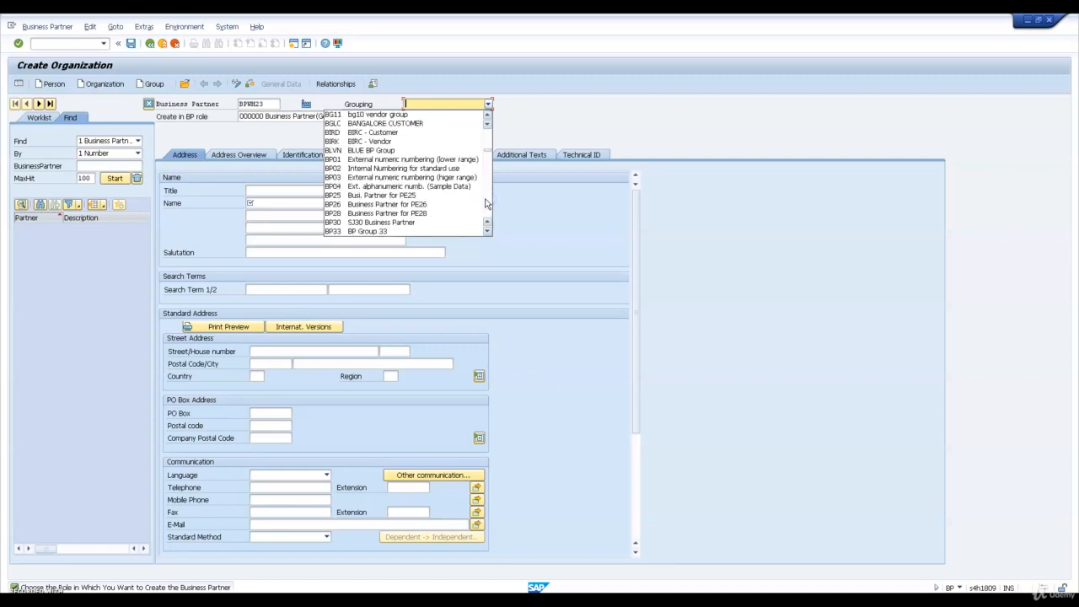
{"action": "left_click", "coordinate": [486, 202]}
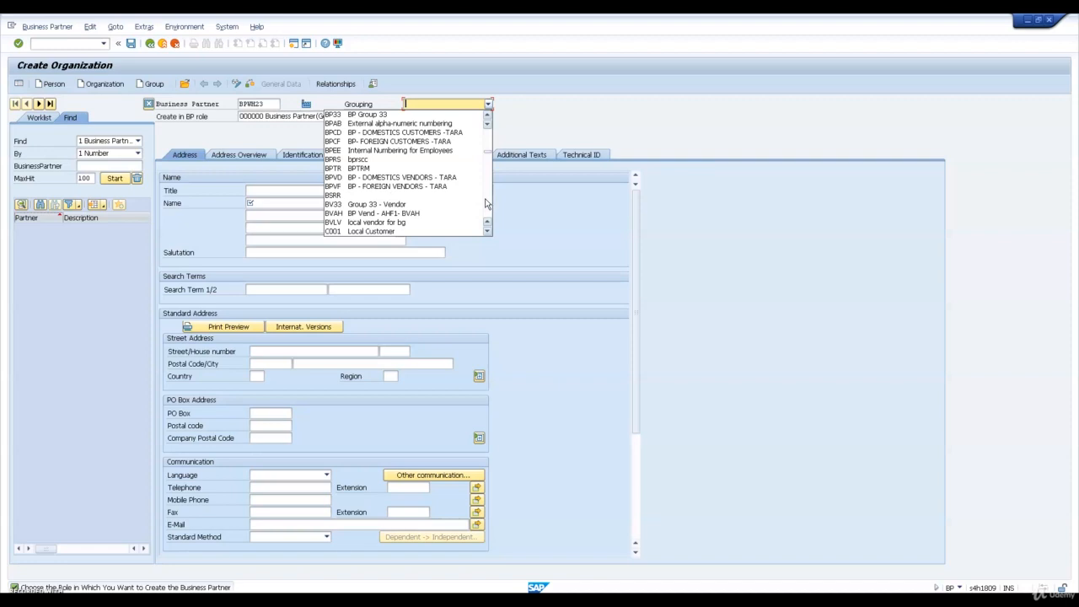
{"action": "left_click", "coordinate": [412, 115]}
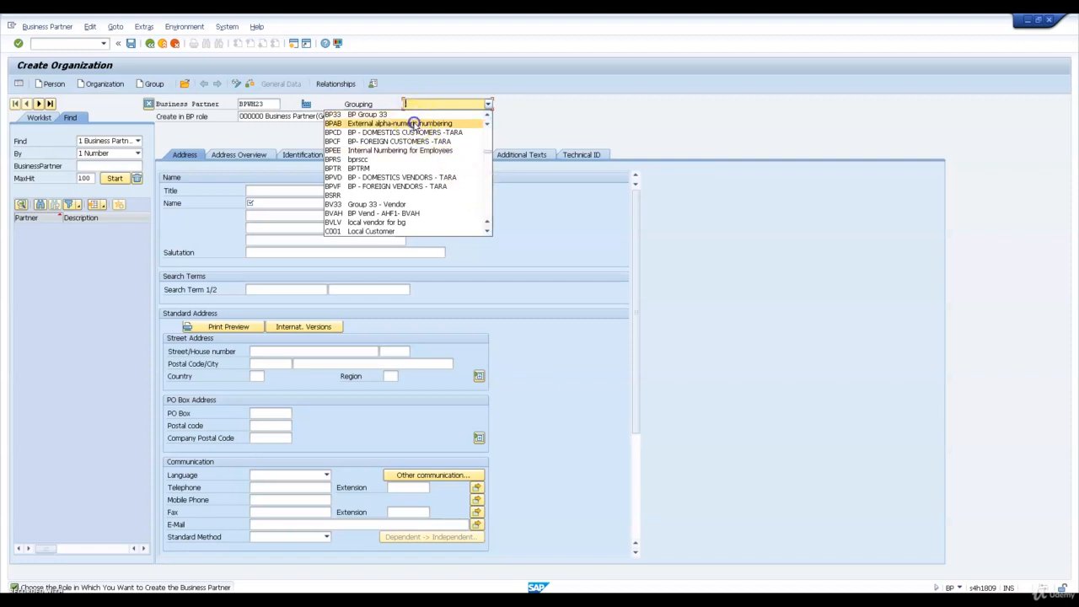
{"action": "left_click", "coordinate": [414, 124]}
{"action": "left_click", "coordinate": [334, 116]}
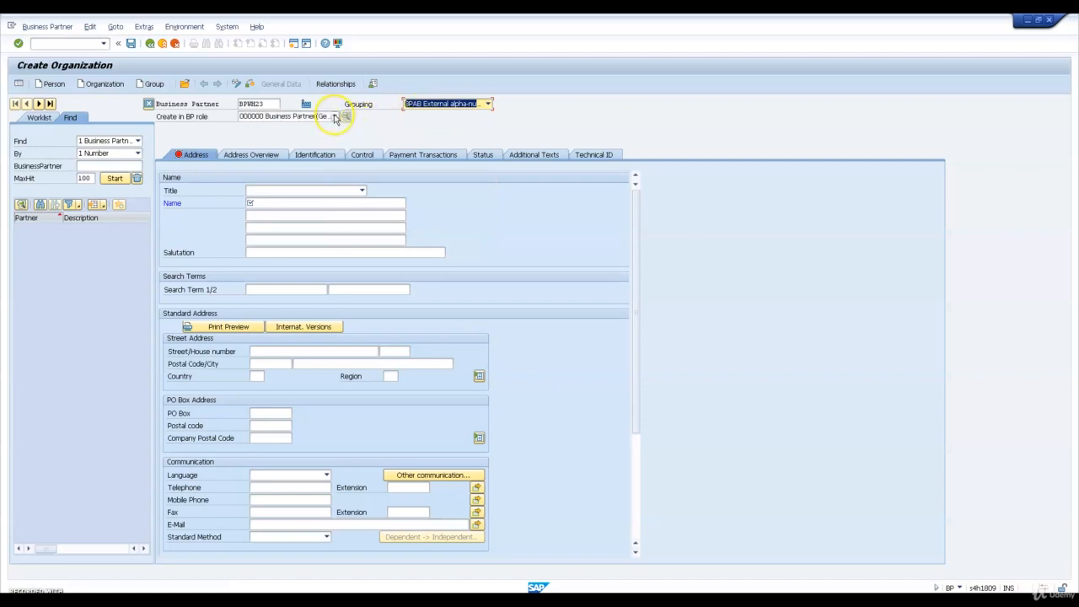
{"action": "left_click", "coordinate": [312, 127]}
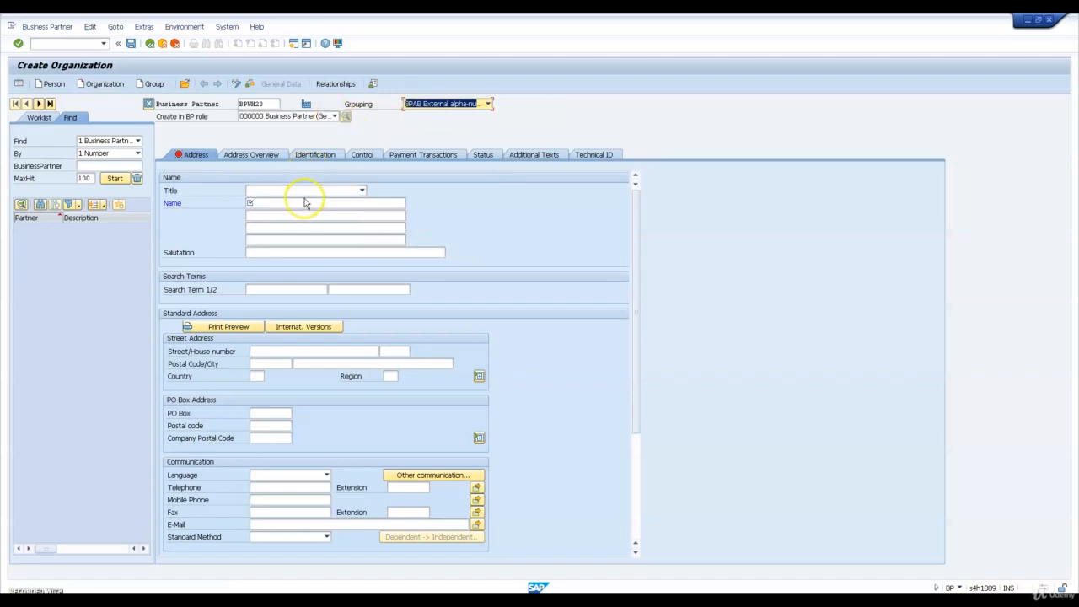
Name the organization "Plant for Warehouse Wh23"
{"action": "left_click", "coordinate": [305, 202]}
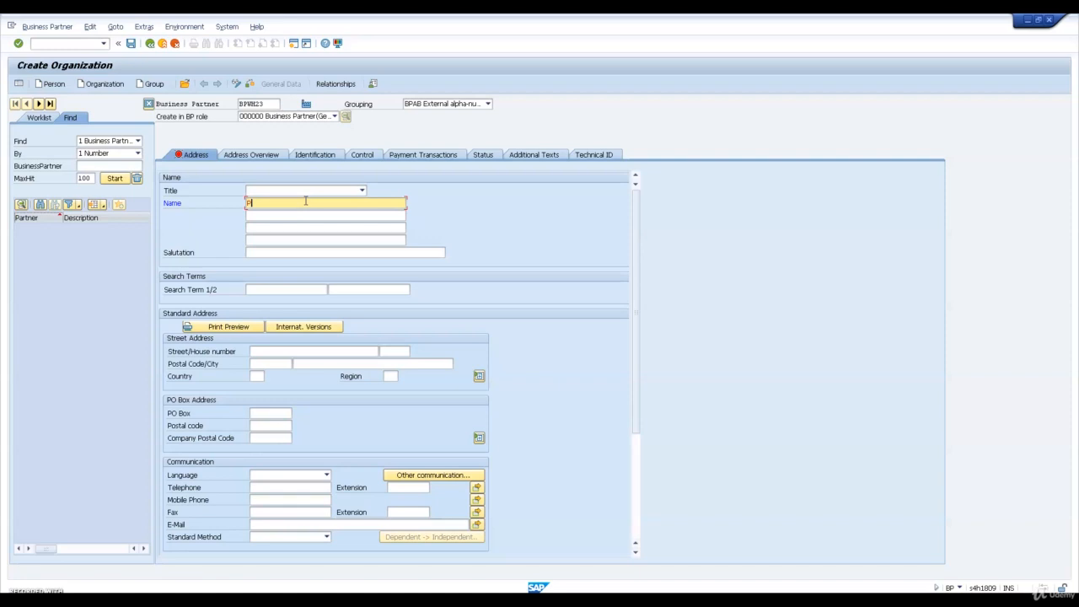
{"action": "type", "text": "n"}
{"action": "type", "text": "w"}
{"action": "key", "text": "BackSpace"}
{"action": "type", "text": "Warehouse Wh23"}
Enter the street name and house number in the organization's standard address
{"action": "left_click", "coordinate": [287, 352]}
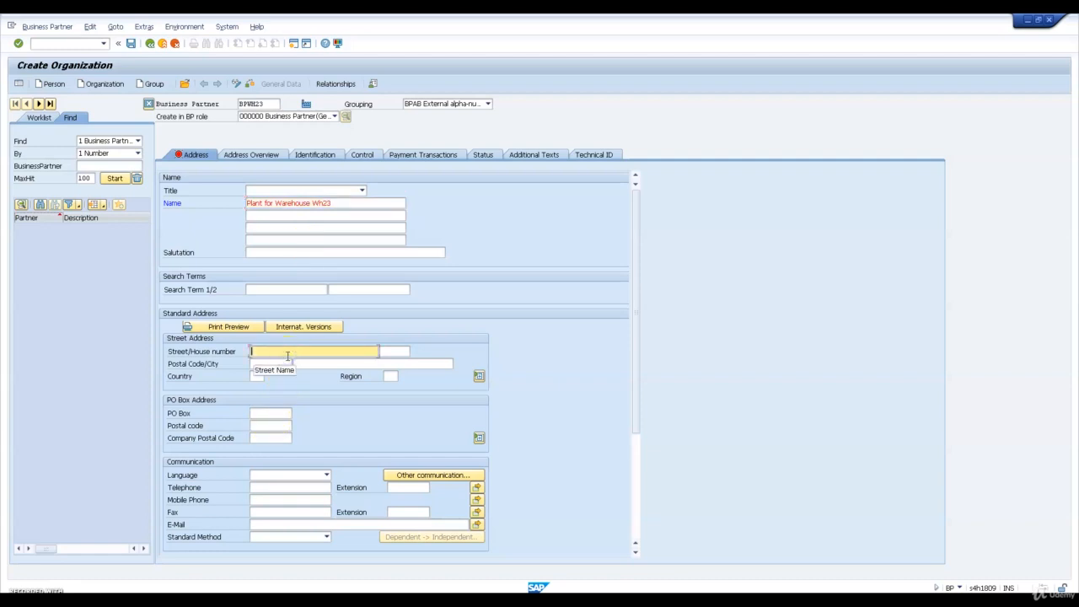
{"action": "type", "text": "Deer Creek"}
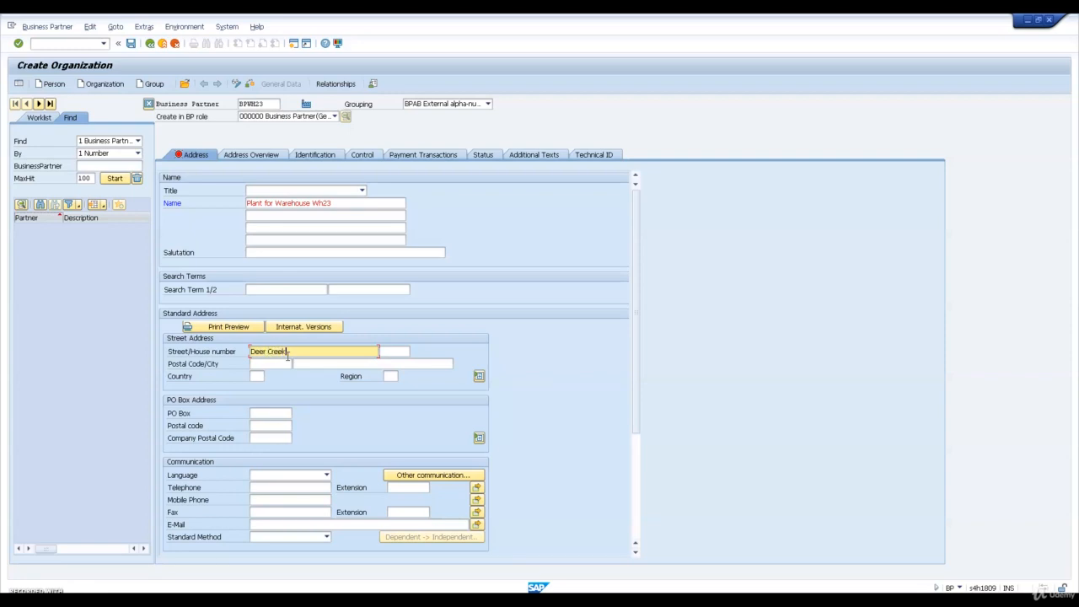
{"action": "key", "text": "Tab"}
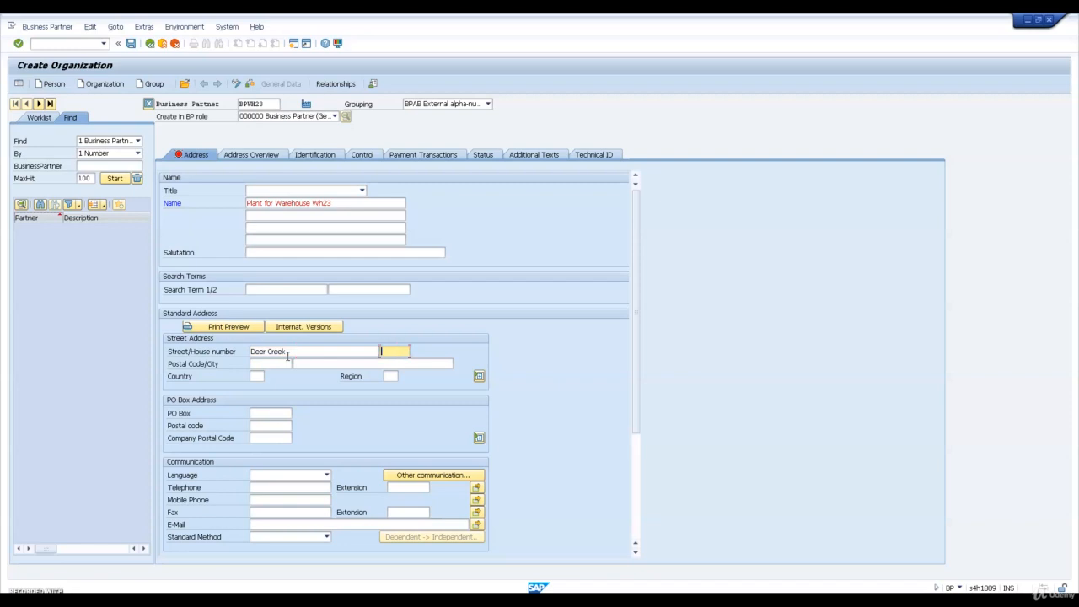
{"action": "type", "text": "3475"}
{"action": "key", "text": "Tab"}
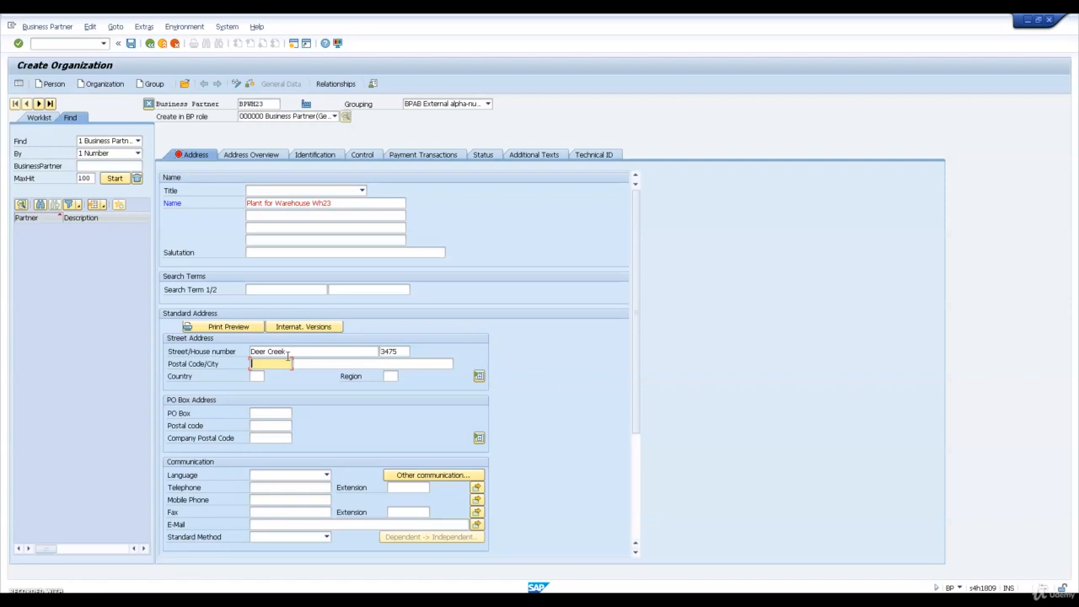
Enter the organization's postal code and city, set the country to US and the region to CA, and confirm the address
{"action": "type", "text": "94304"}
{"action": "key", "text": "Tab"}
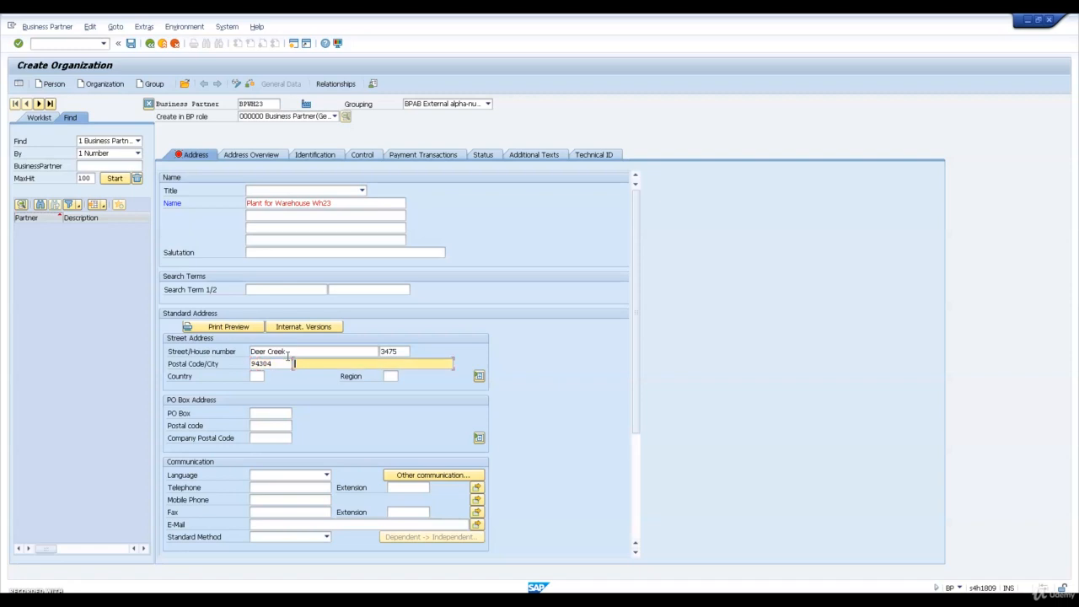
{"action": "type", "text": "pa"}
{"action": "type", "text": "lo Alto"}
{"action": "key", "text": "Tab"}
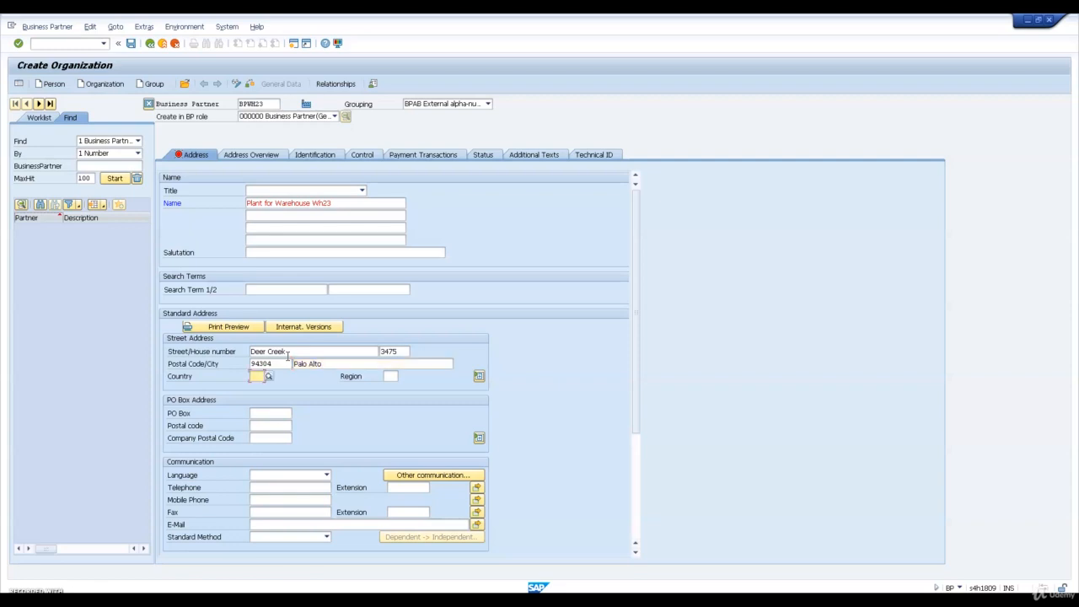
{"action": "type", "text": "US"}
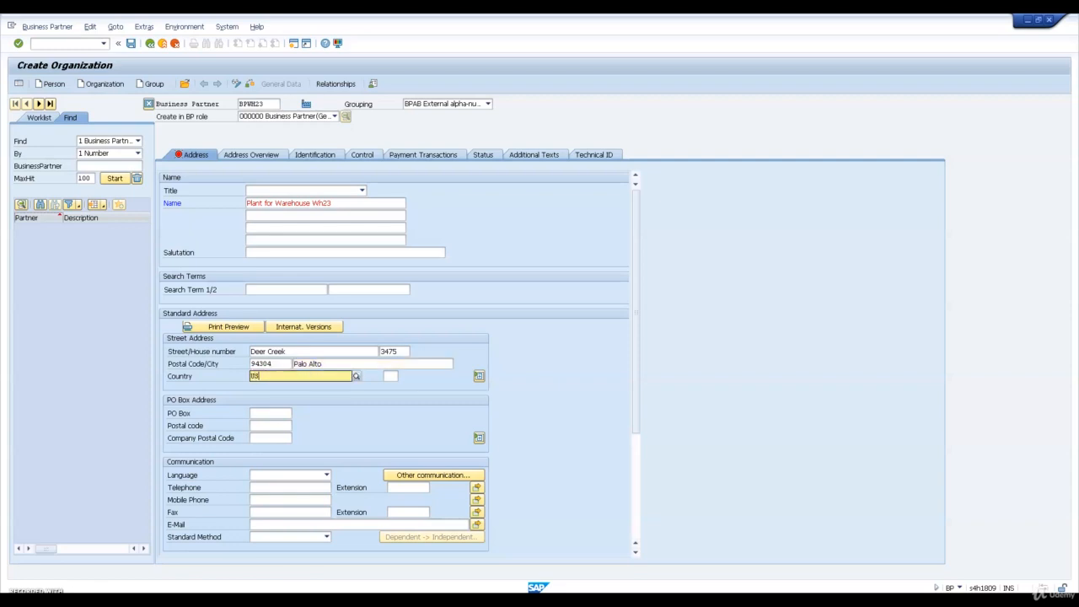
{"action": "key", "text": "Tab"}
{"action": "type", "text": "CA"}
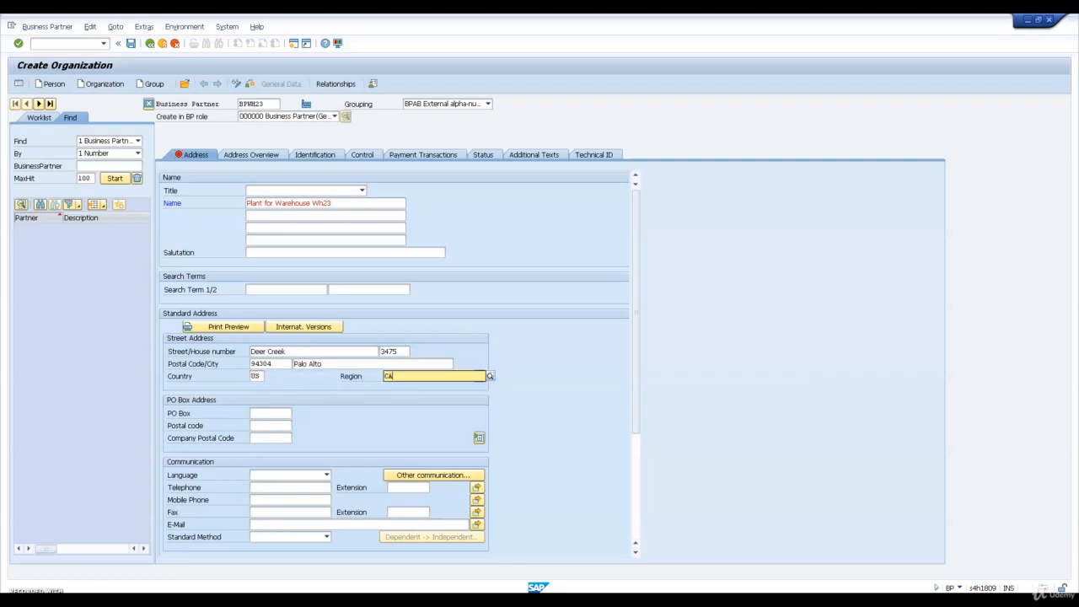
{"action": "key", "text": "Return"}
Set the new organization's business partner number to BPWH23 and save it
{"action": "left_click", "coordinate": [257, 105]}
{"action": "left_click", "coordinate": [257, 105]}
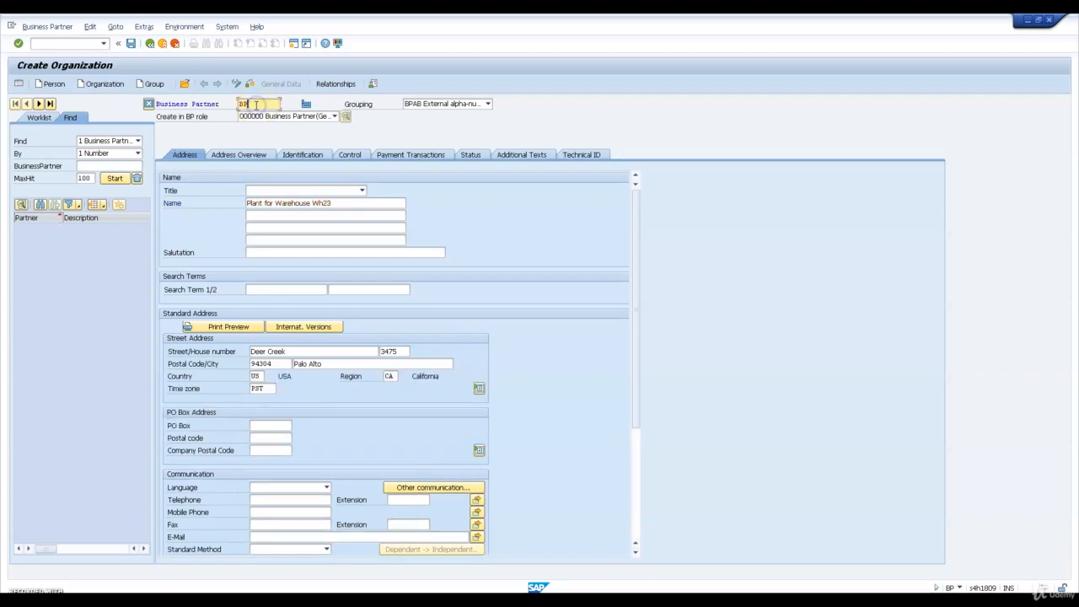
{"action": "type", "text": "WH23"}
{"action": "left_click", "coordinate": [131, 43]}
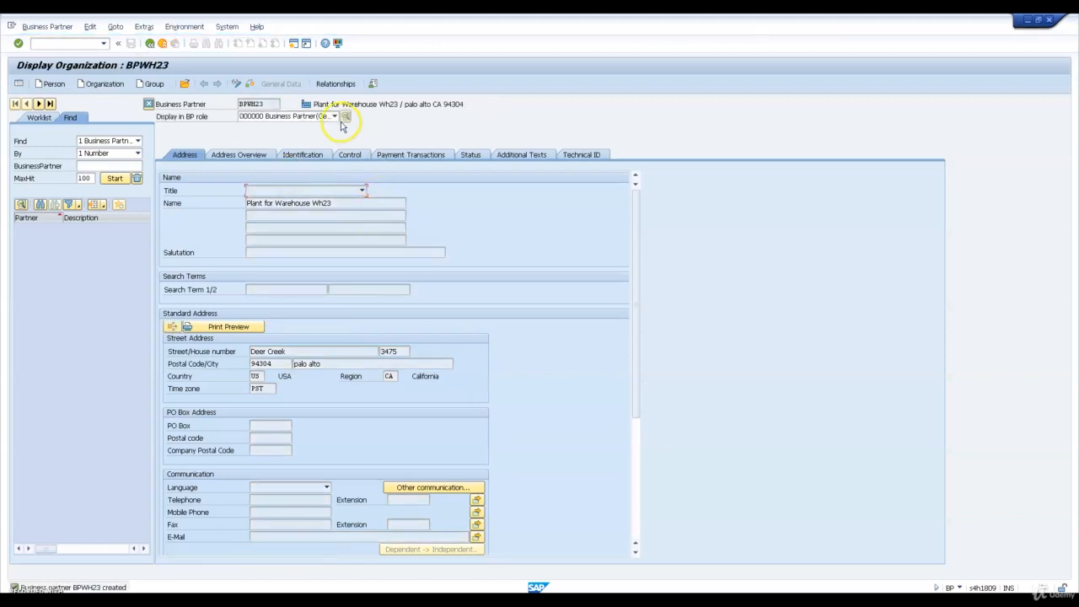
Switch business partner BPWH23 to change mode and add the BP role FLCU00 FI-Customer
{"action": "left_click", "coordinate": [239, 87]}
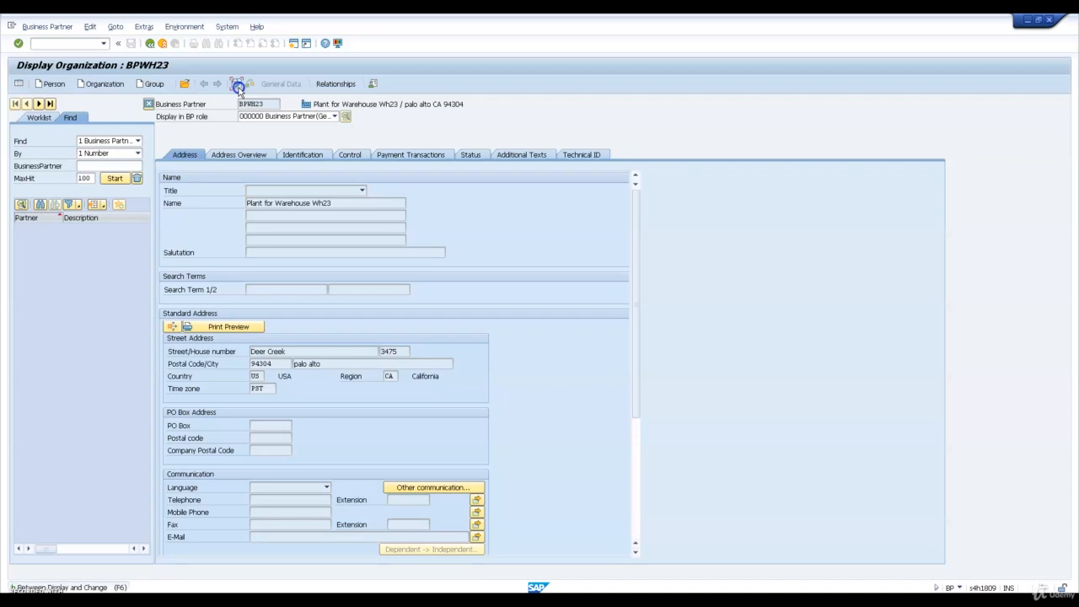
{"action": "left_click", "coordinate": [306, 117]}
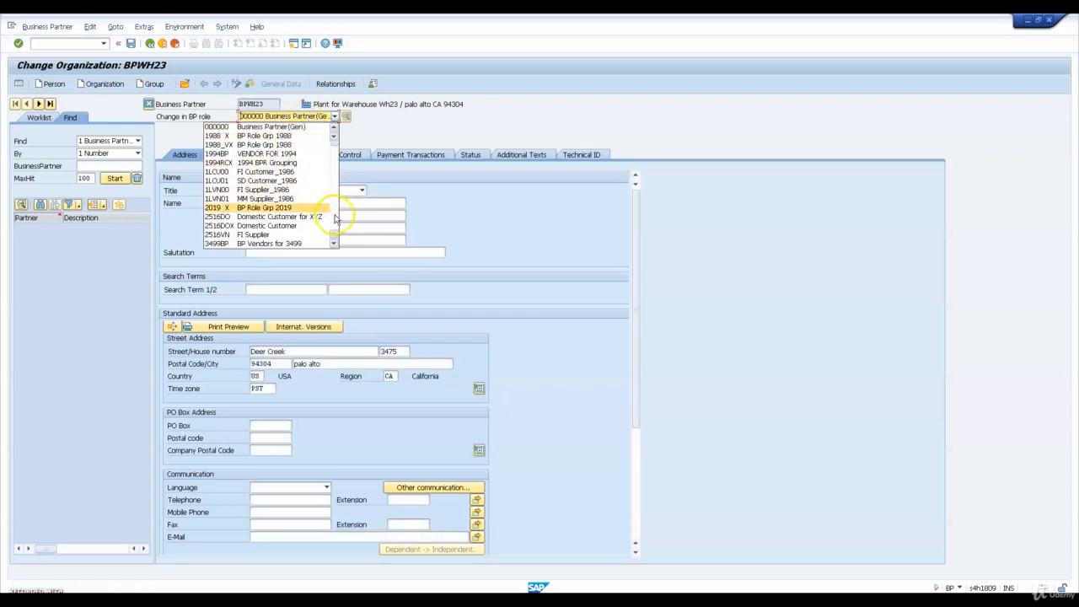
{"action": "left_click", "coordinate": [335, 217]}
{"action": "left_click", "coordinate": [334, 216]}
{"action": "left_click", "coordinate": [335, 216]}
{"action": "left_click", "coordinate": [334, 217]}
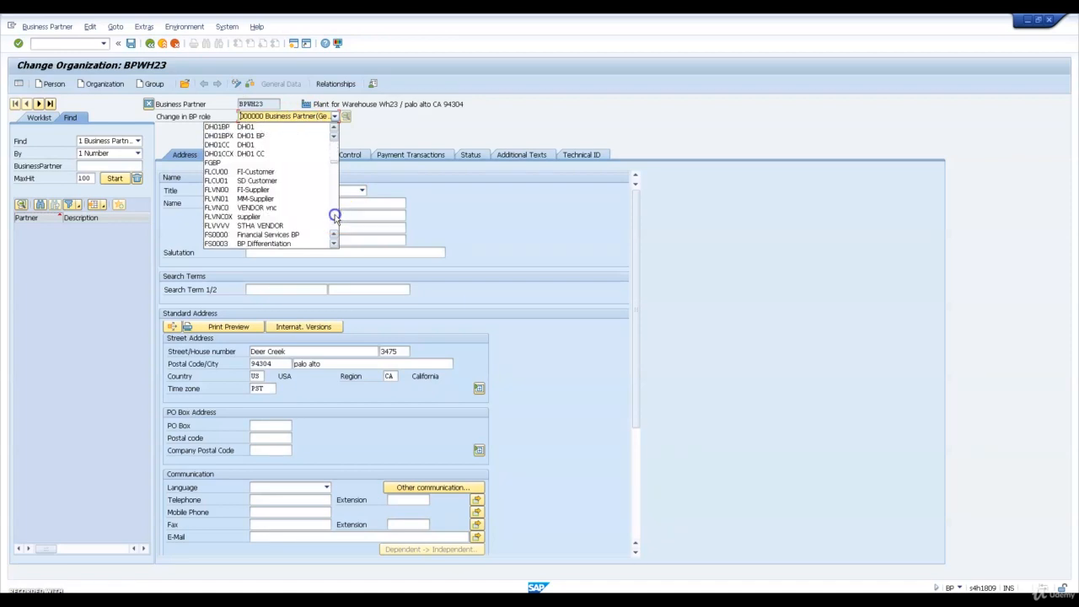
{"action": "left_click", "coordinate": [246, 172]}
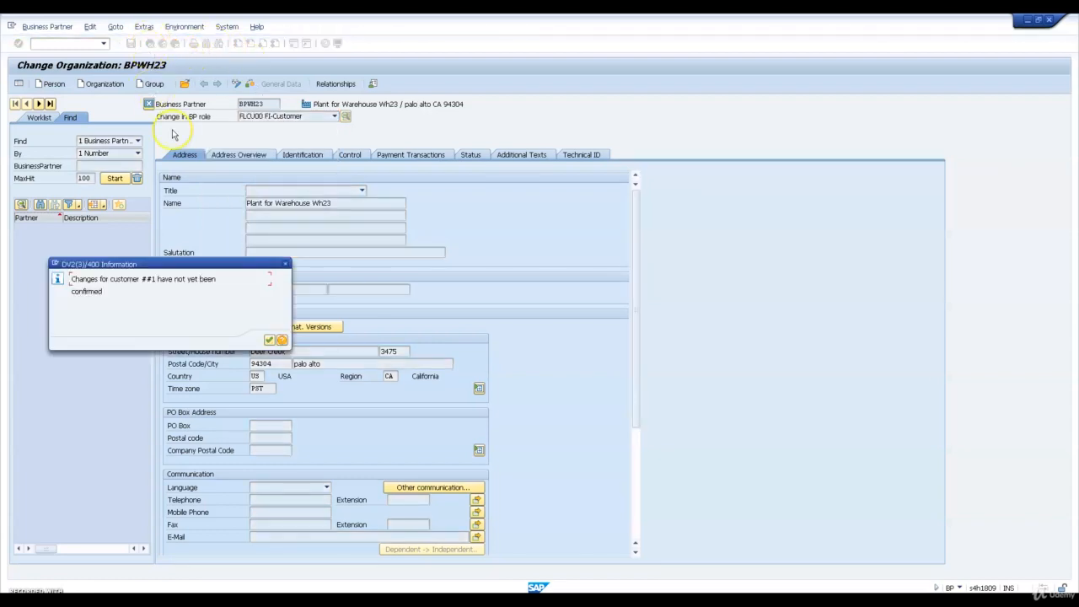
{"action": "key", "text": "Return"}
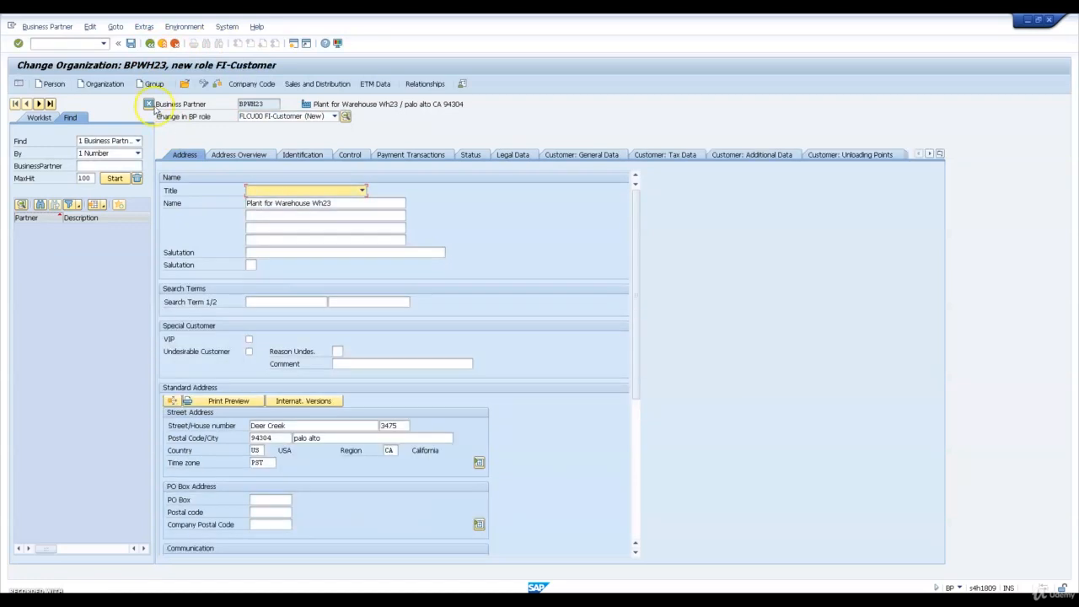
Set the organization's communication language to EN English and save the FI-Customer role, keeping the external tax system message enabled
{"action": "left_click", "coordinate": [131, 44]}
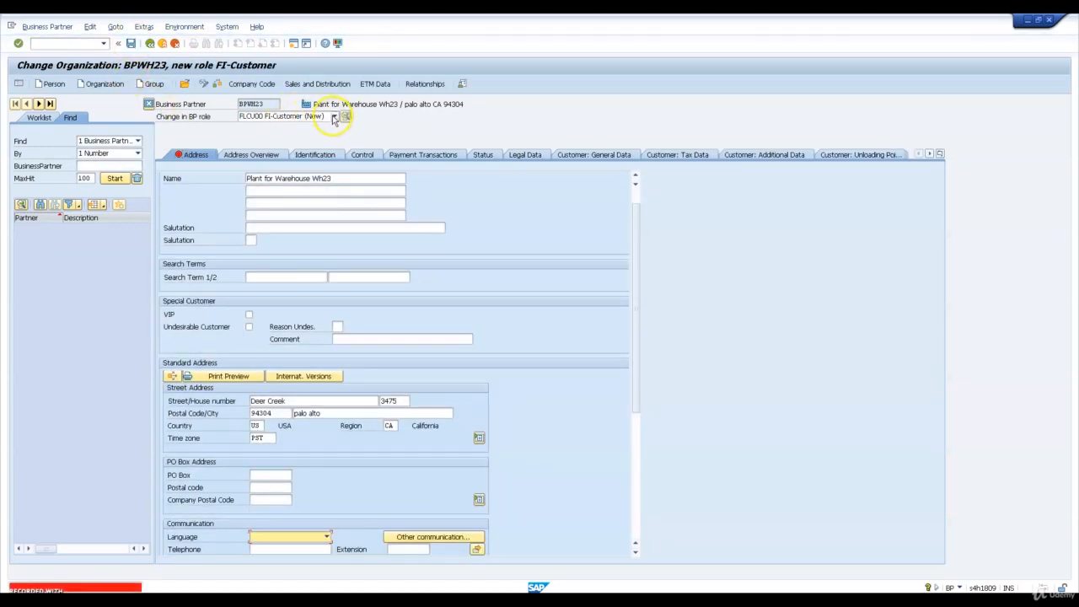
{"action": "left_click", "coordinate": [334, 116]}
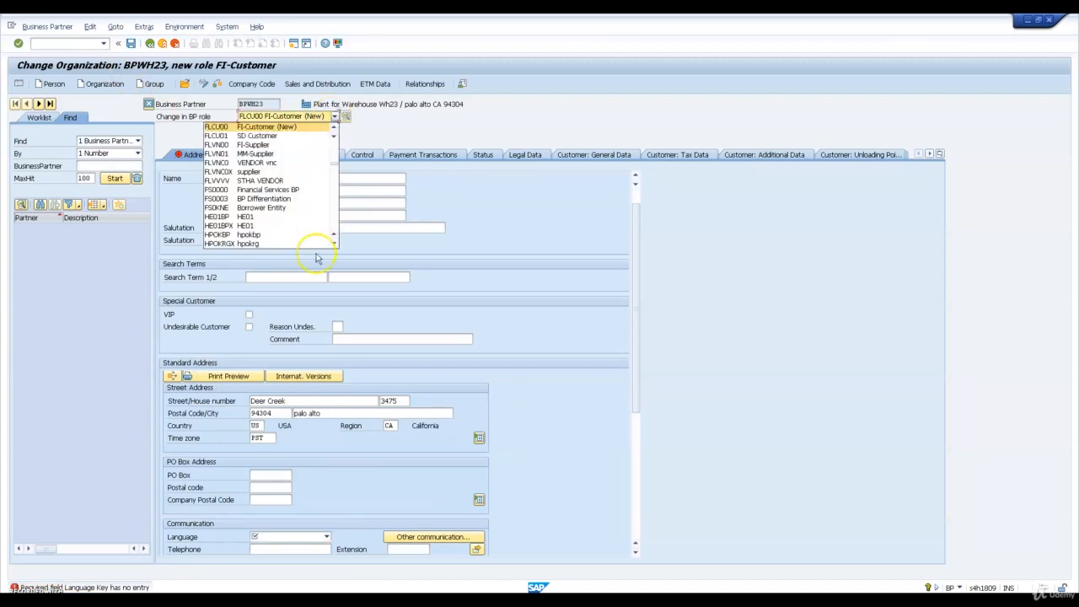
{"action": "left_click", "coordinate": [308, 544]}
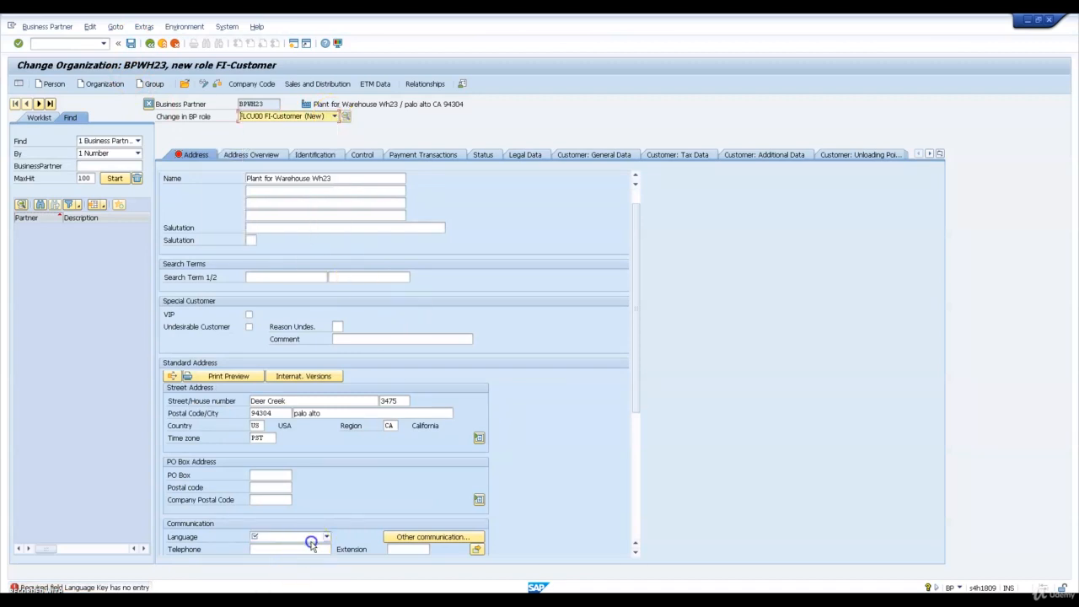
{"action": "left_click", "coordinate": [313, 537]}
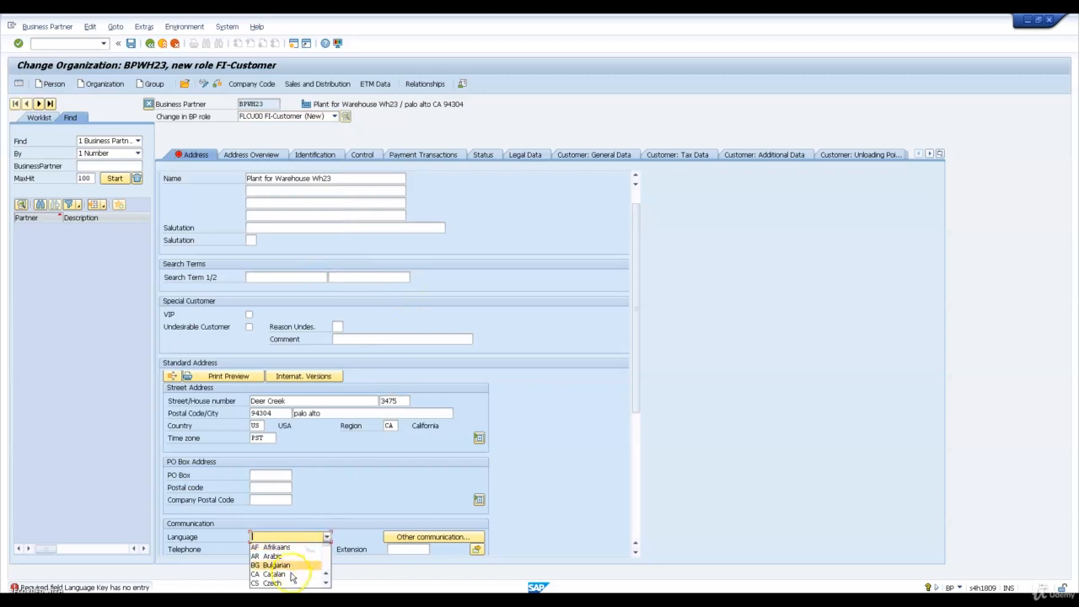
{"action": "key", "text": "e"}
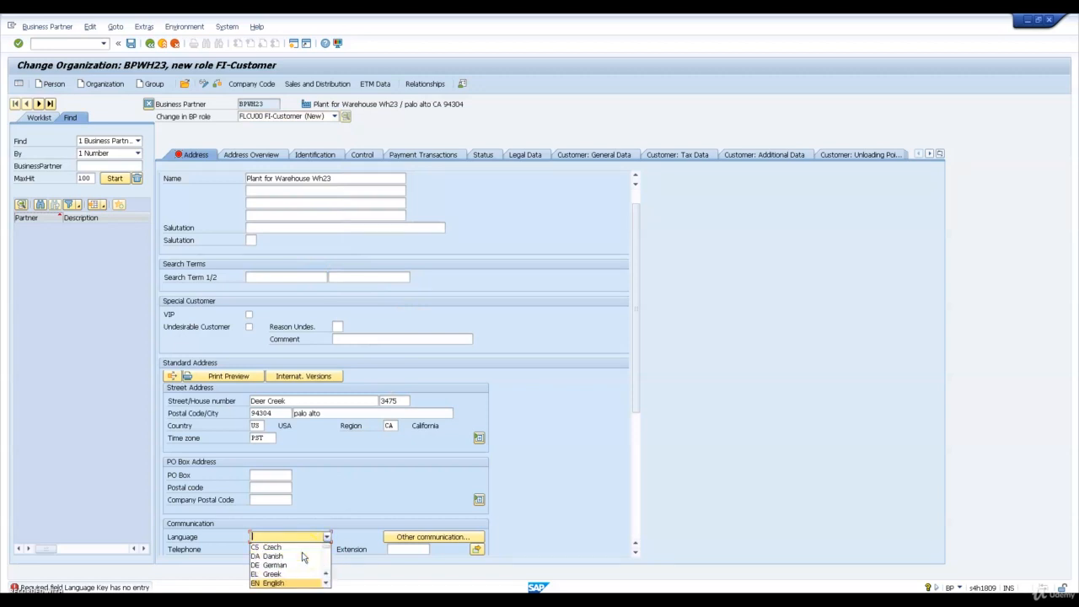
{"action": "key", "text": "Return"}
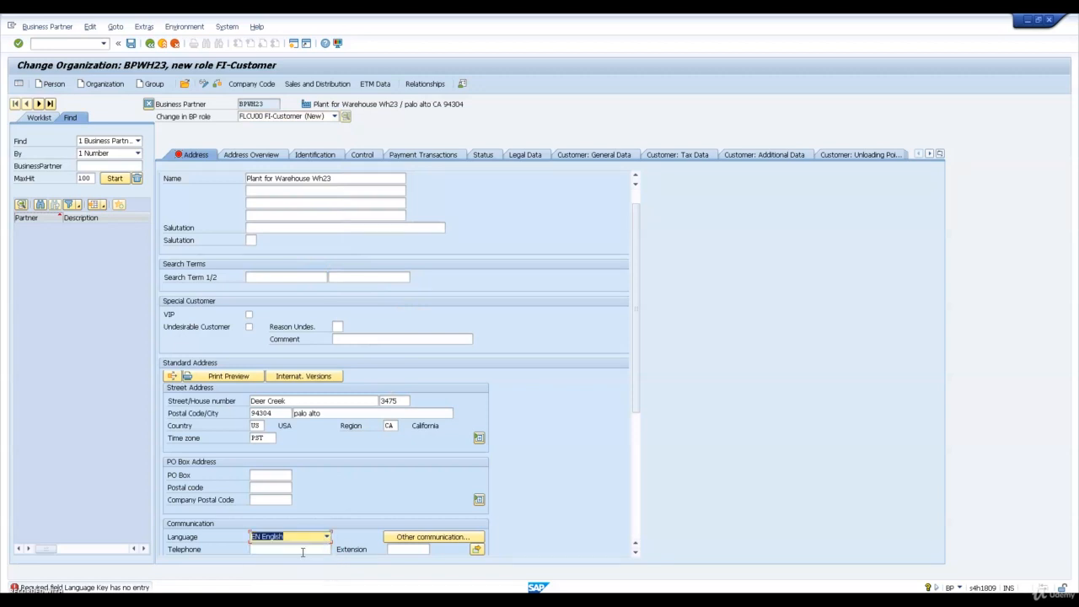
{"action": "key", "text": "Return"}
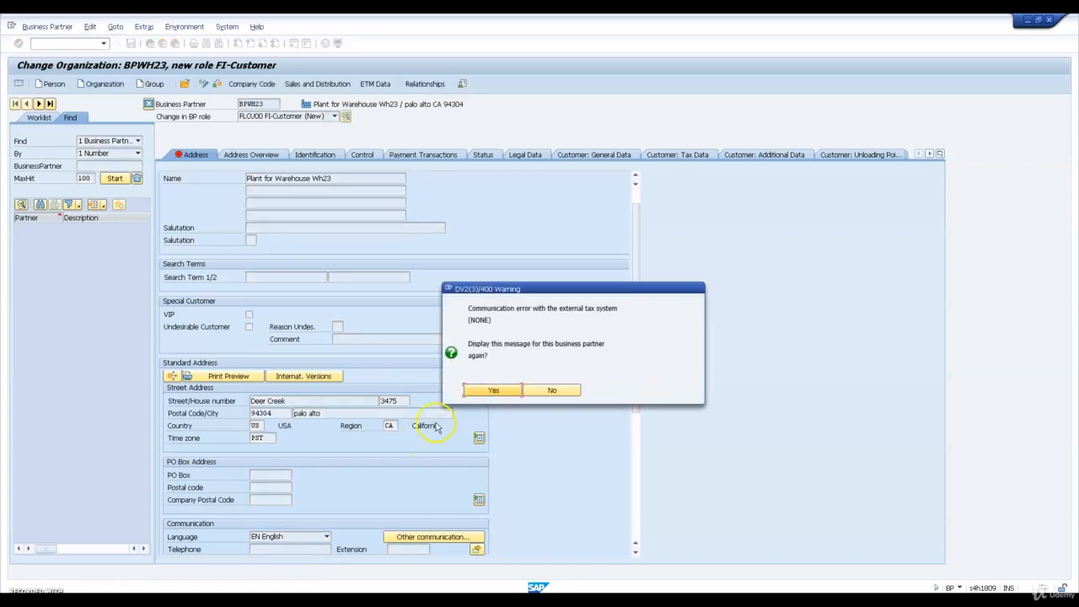
{"action": "left_click", "coordinate": [487, 392]}
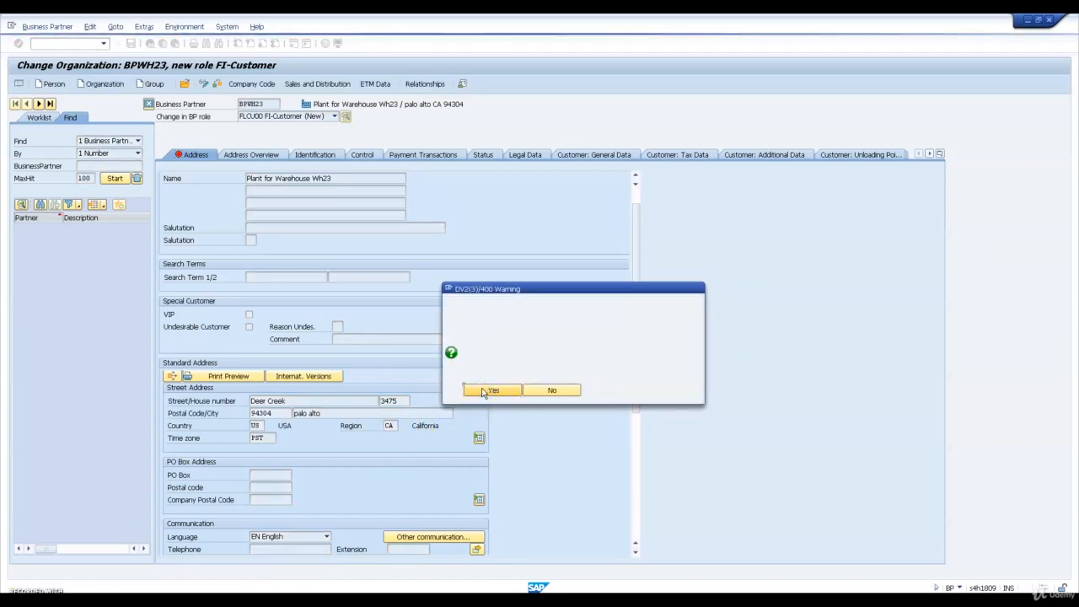
{"action": "left_click", "coordinate": [487, 391]}
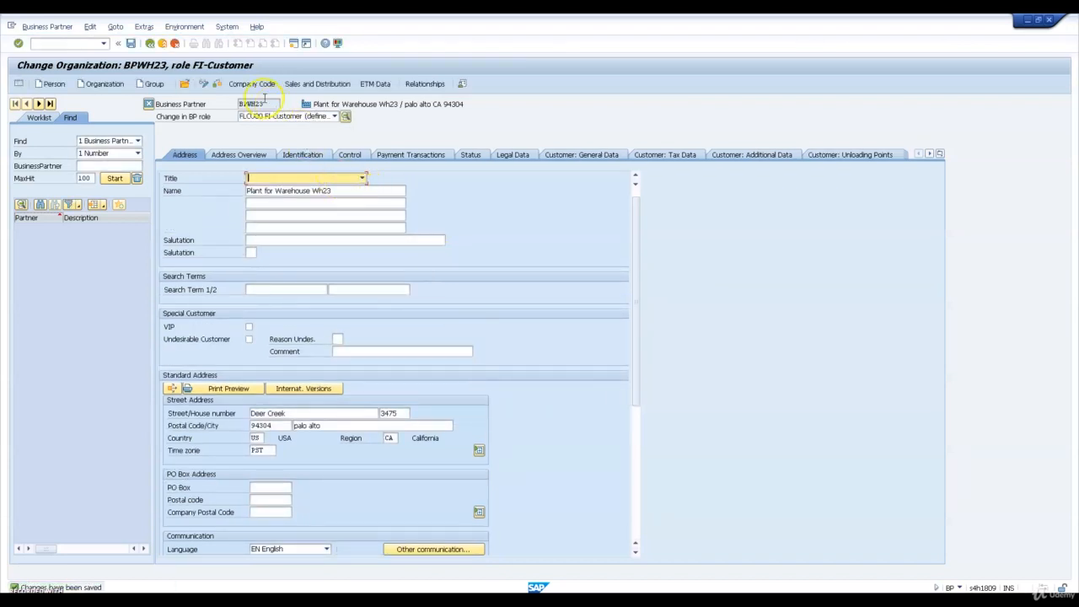
Add the BP role FLCU01 SD Customer to the organization and save
{"action": "left_click", "coordinate": [288, 116]}
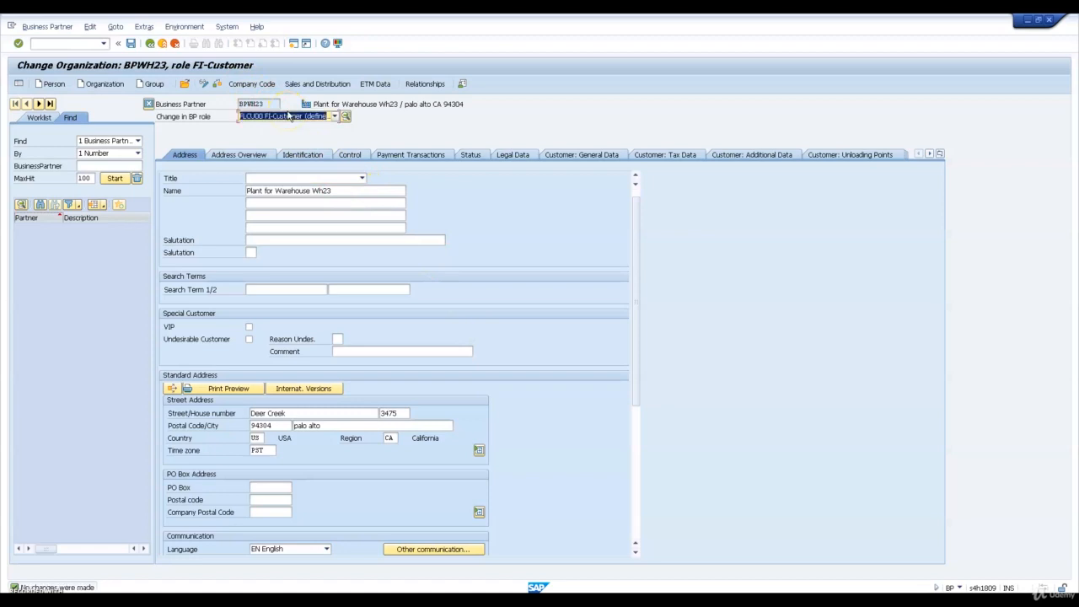
{"action": "left_click", "coordinate": [334, 115]}
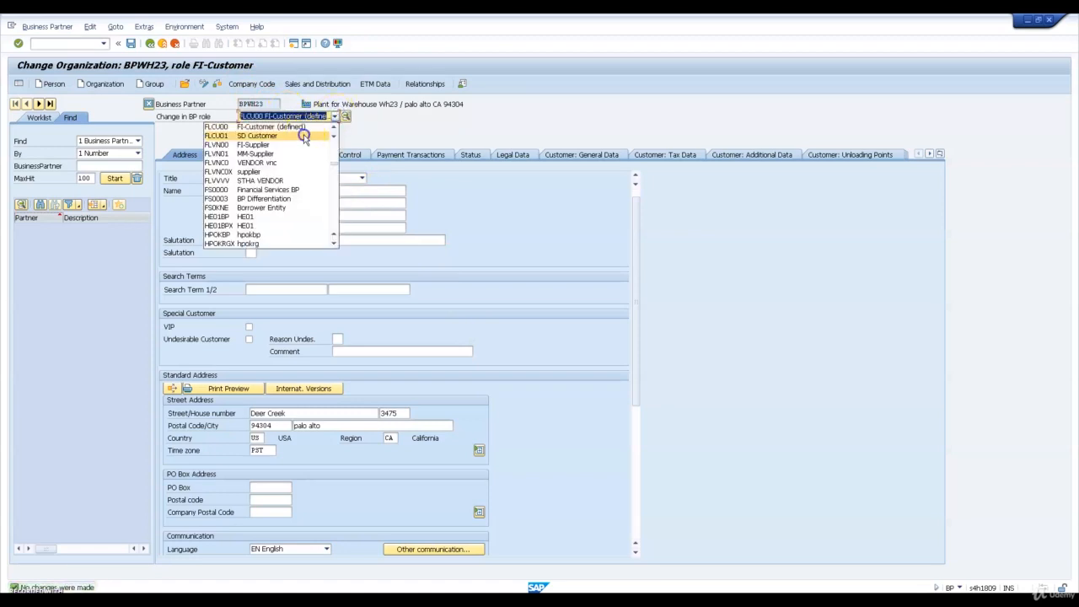
{"action": "left_click", "coordinate": [304, 137]}
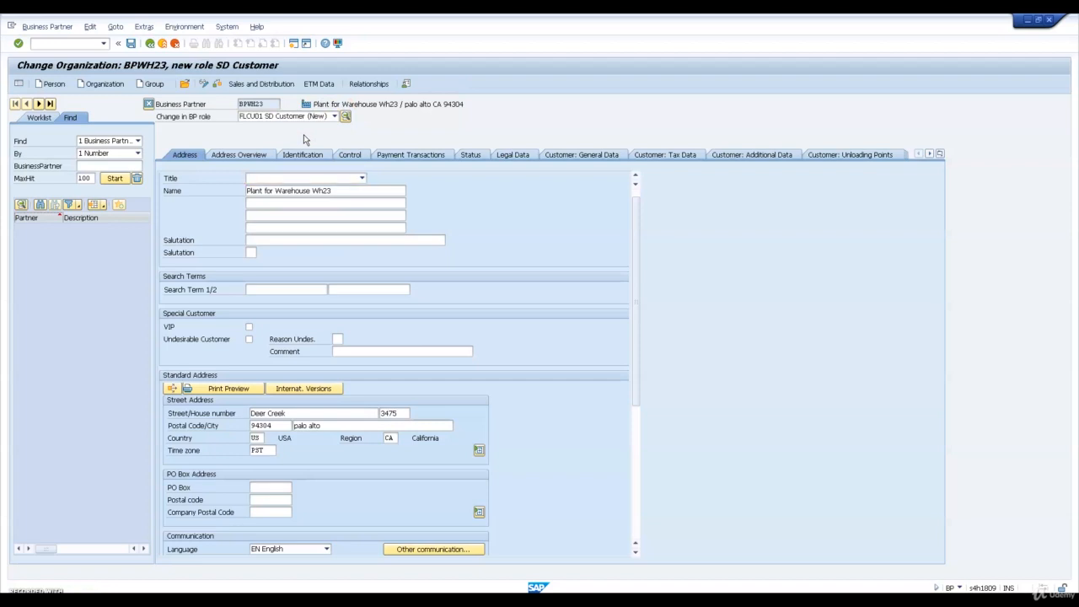
{"action": "key", "text": "ctrl+s"}
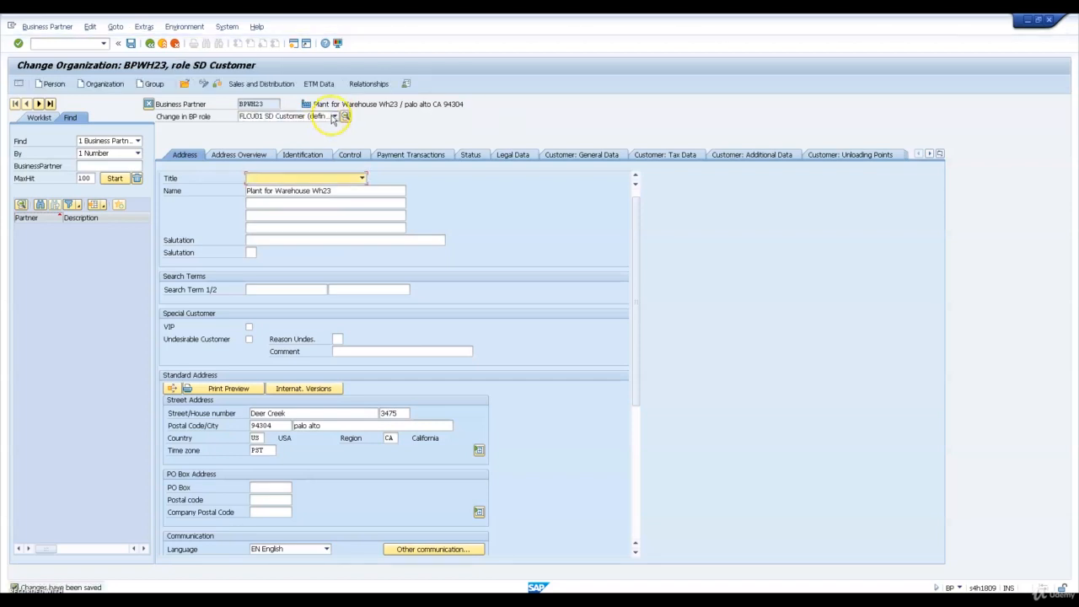
Add the BP role FLVN00 FI-Supplier to the organization and acknowledge the vendor message
{"action": "left_click", "coordinate": [334, 116]}
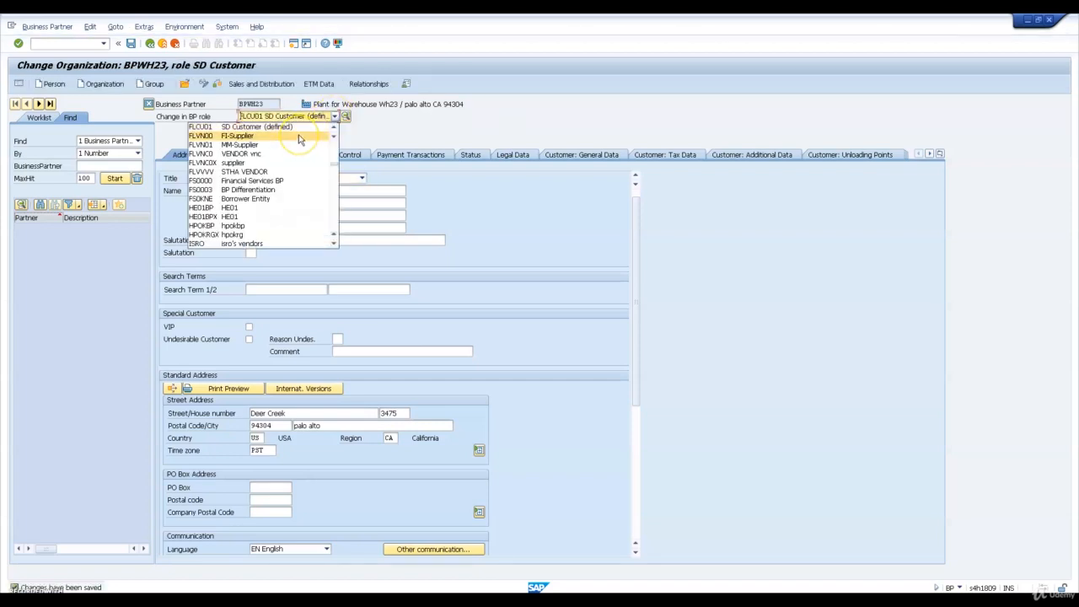
{"action": "left_click", "coordinate": [299, 136]}
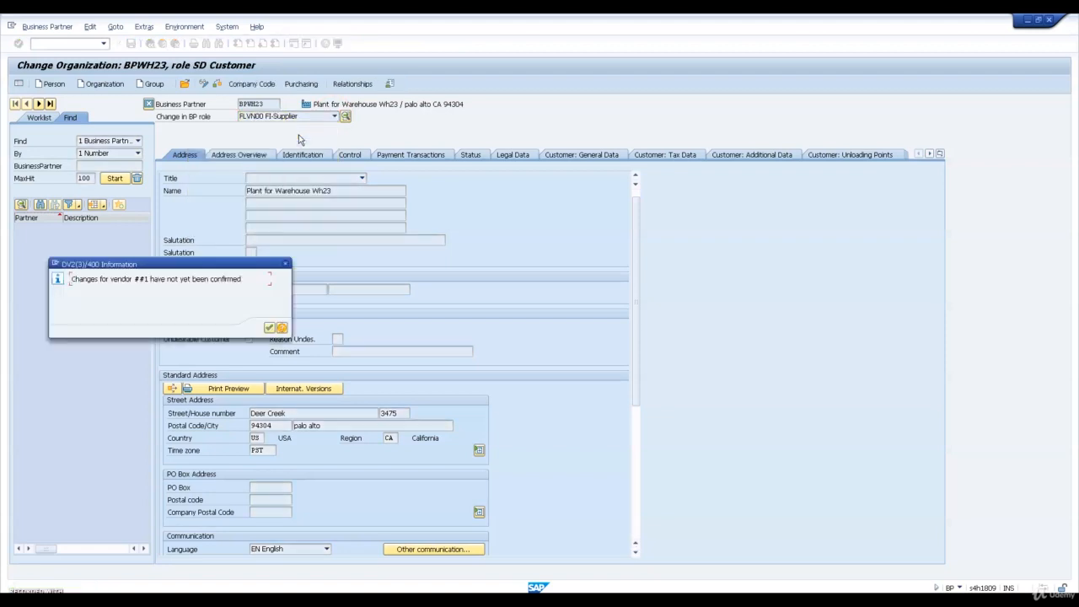
{"action": "key", "text": "Return"}
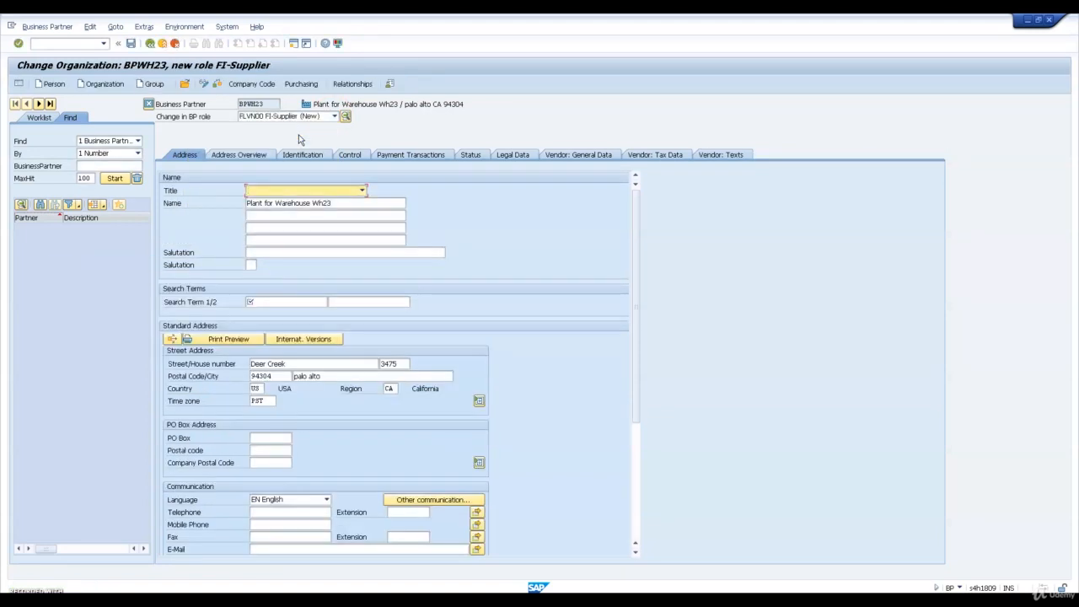
Enter EWM as the organization's first search term and confirm it
{"action": "left_click", "coordinate": [274, 303]}
{"action": "type", "text": "ew"}
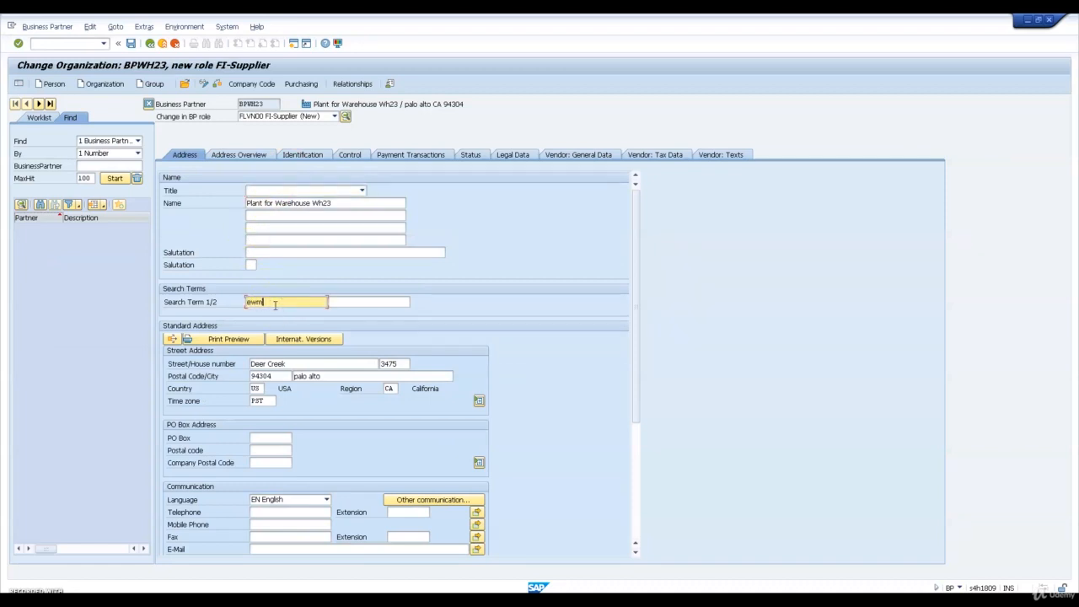
{"action": "type", "text": "m"}
{"action": "key", "text": "Return"}
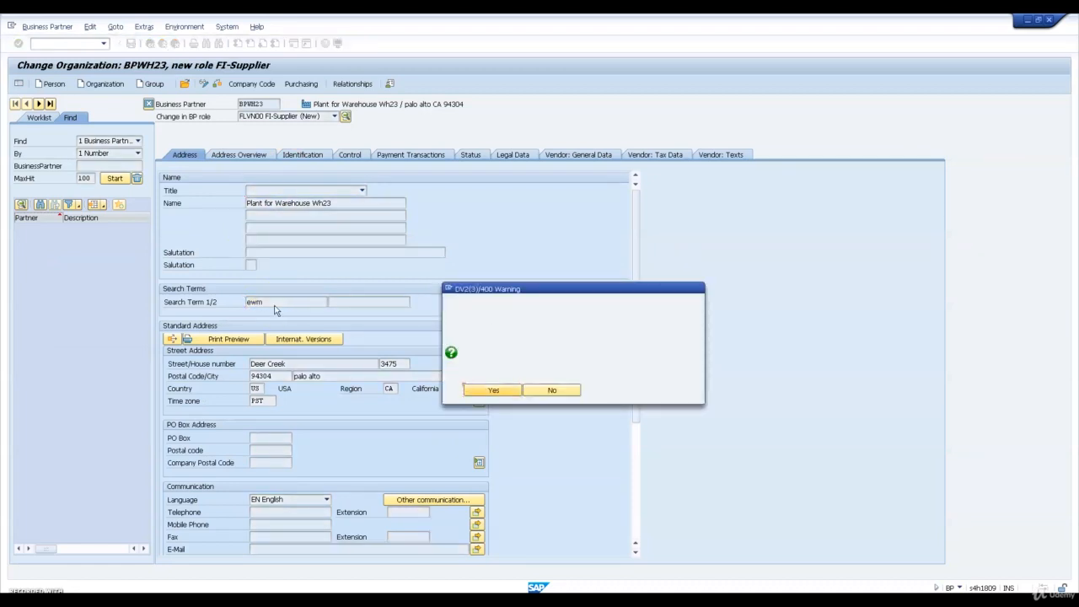
{"action": "key", "text": "Return"}
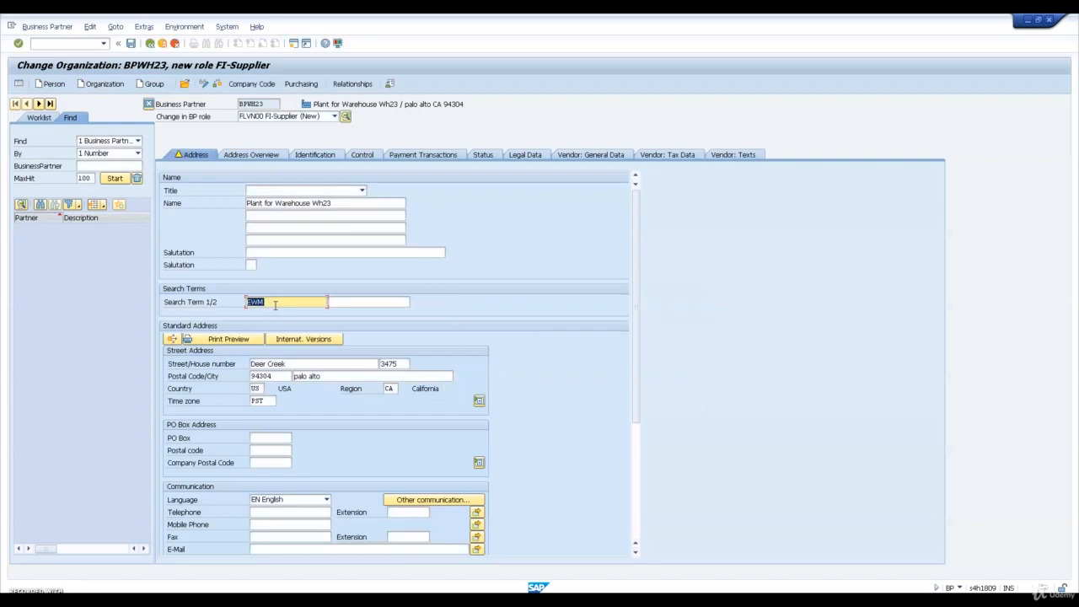
{"action": "key", "text": "Return"}
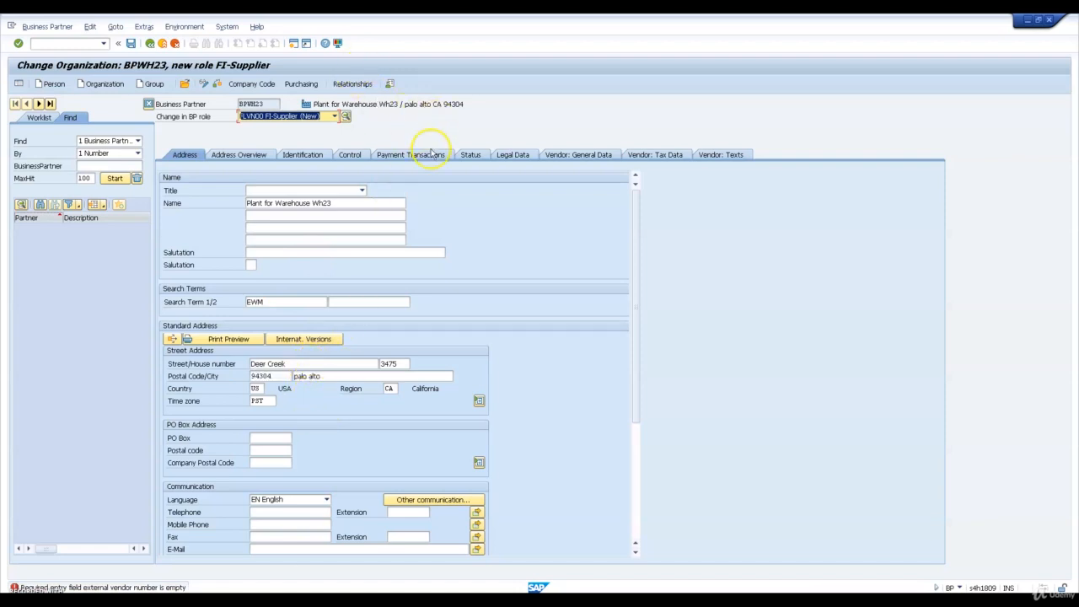
Set the external vendor number to BPWH23 in the vendor general data and save the FI-Supplier role
{"action": "left_click", "coordinate": [561, 157]}
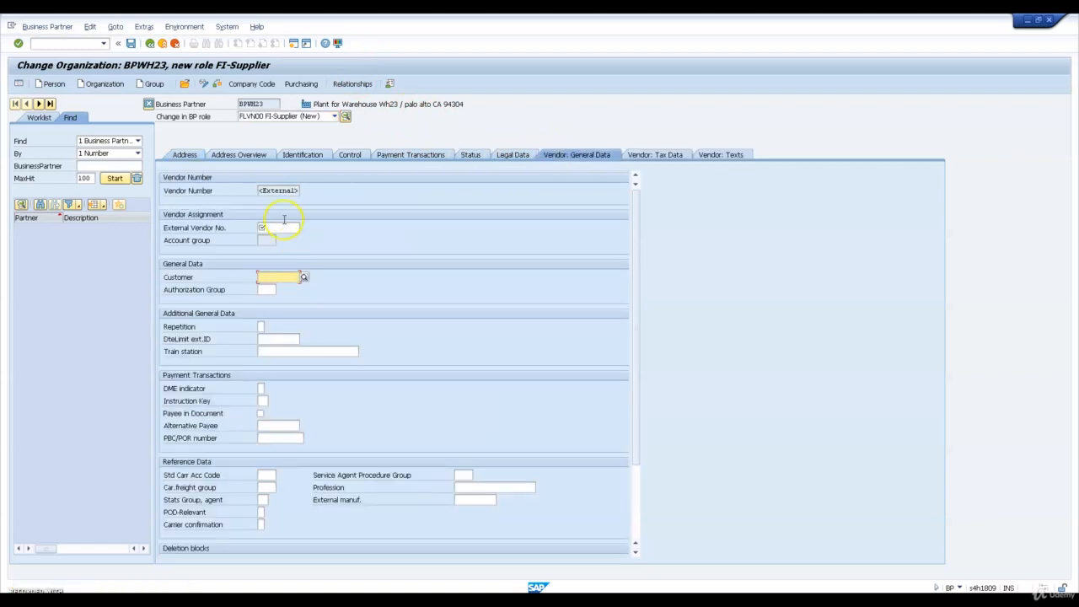
{"action": "left_click", "coordinate": [282, 228]}
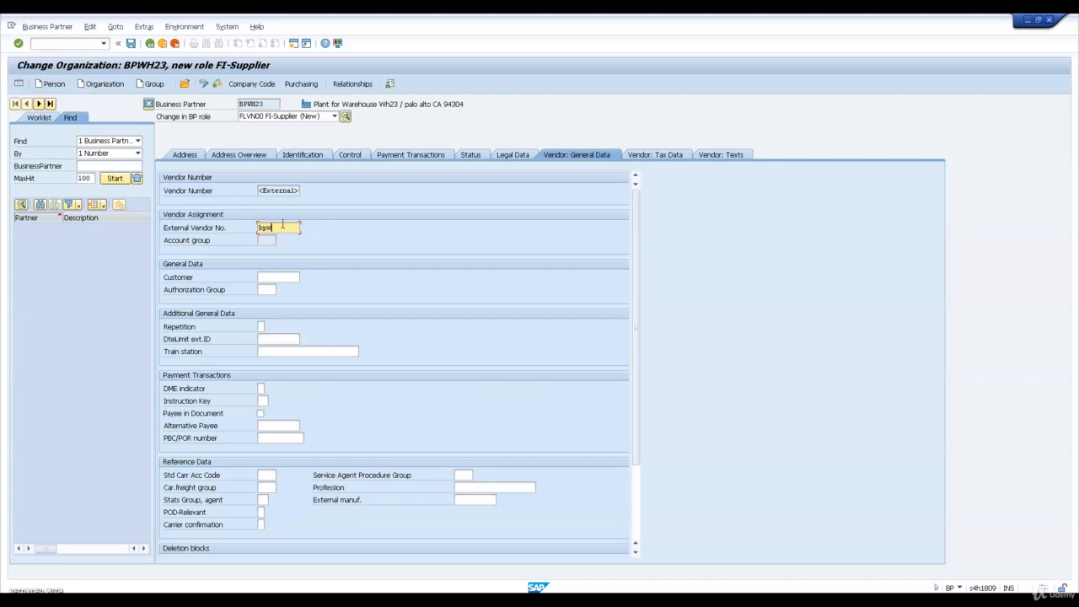
{"action": "left_click", "coordinate": [130, 43]}
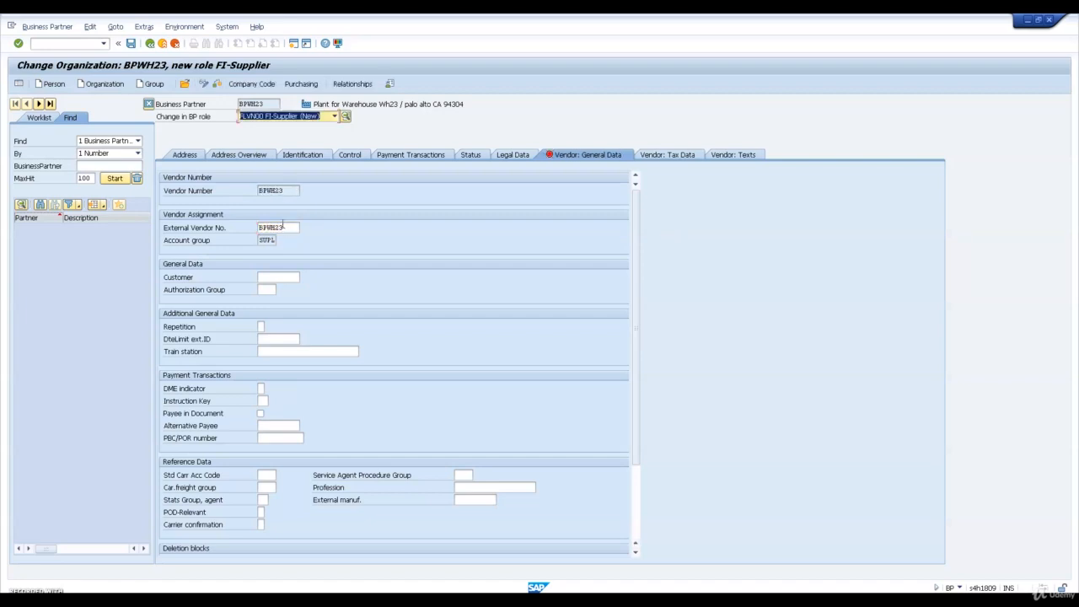
{"action": "left_click", "coordinate": [131, 43]}
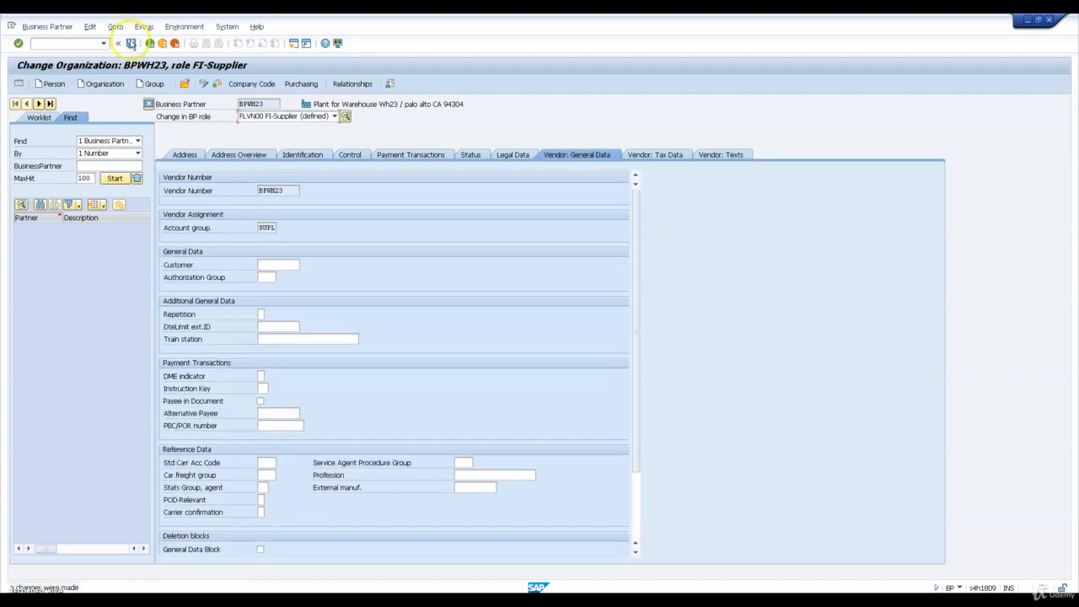
Add the BP role FLVN01 MM-Supplier, assign plant PL23 in the vendor general data, and save
{"action": "left_click", "coordinate": [333, 116]}
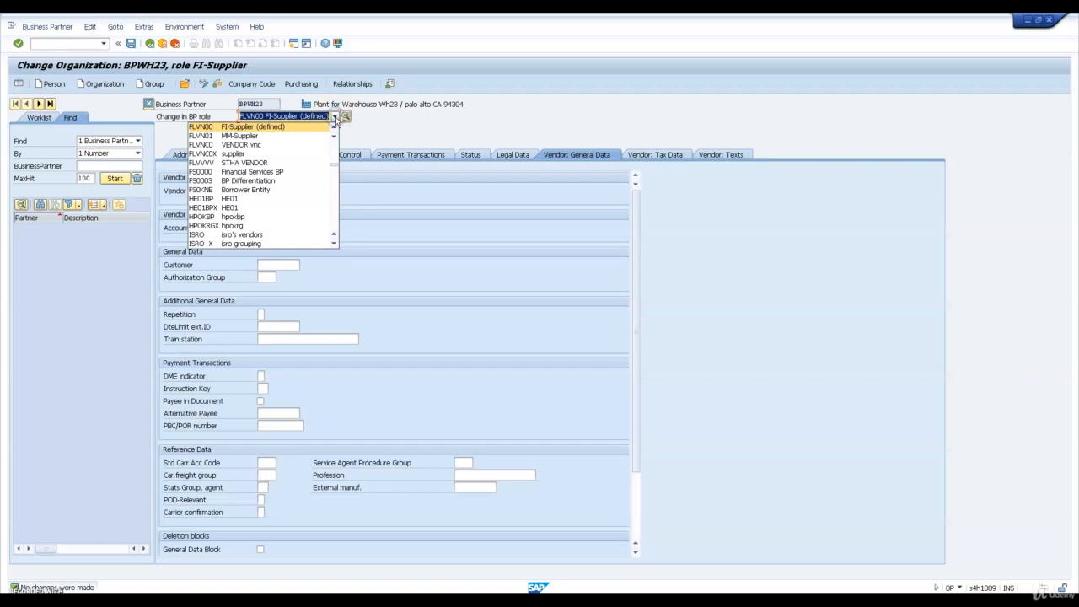
{"action": "left_click", "coordinate": [321, 135]}
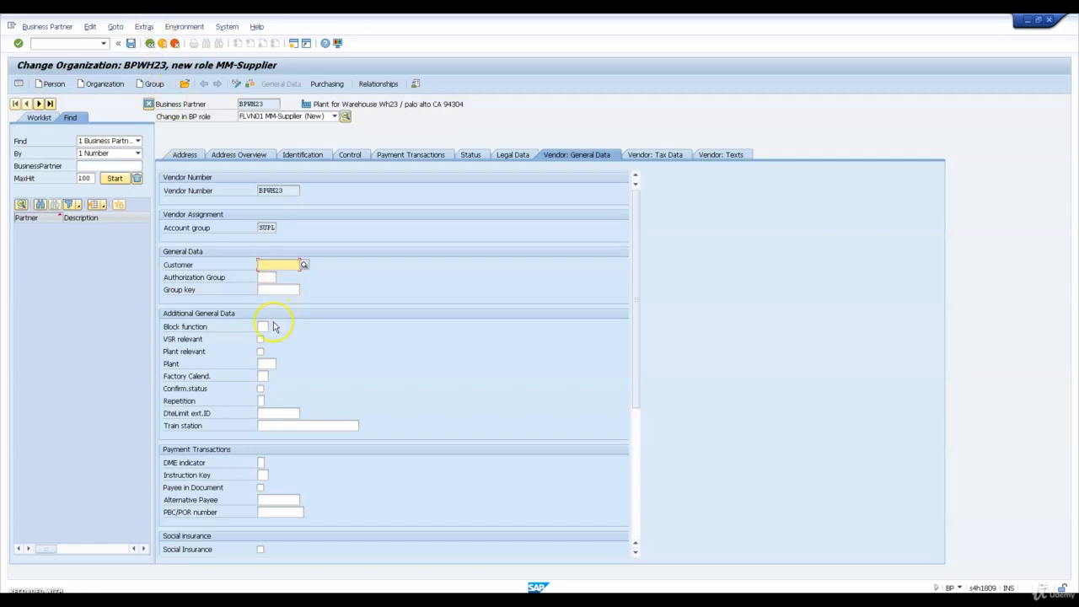
{"action": "left_click", "coordinate": [268, 362]}
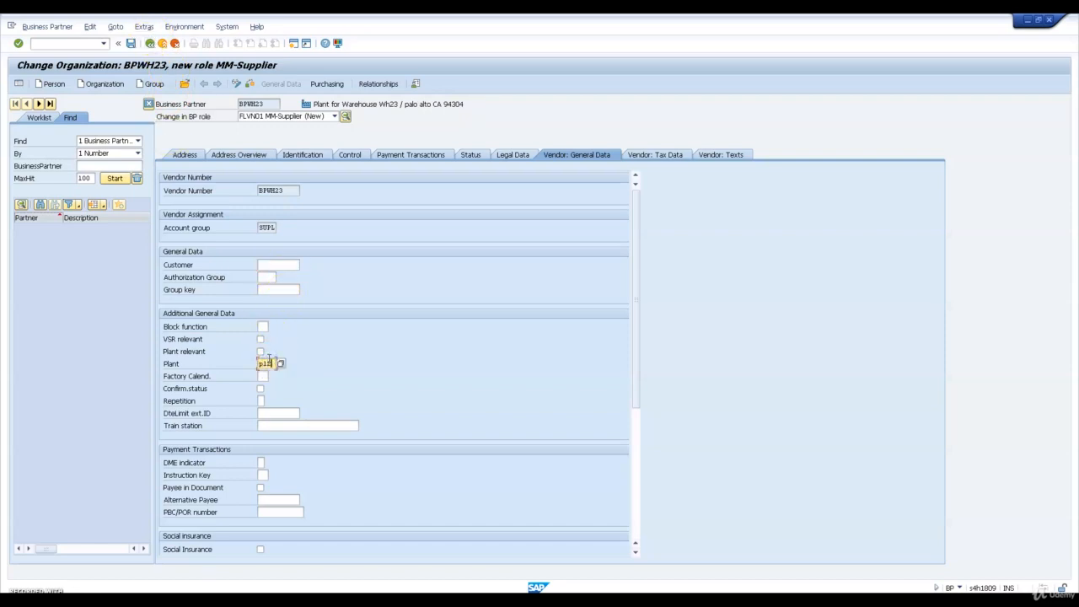
{"action": "key", "text": "Return"}
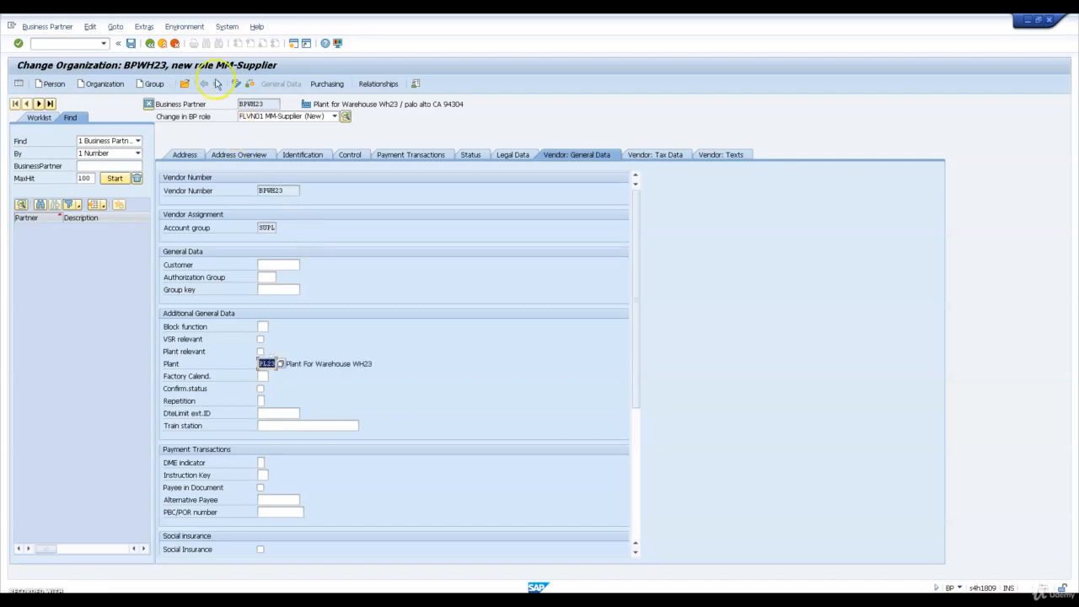
{"action": "left_click", "coordinate": [132, 44]}
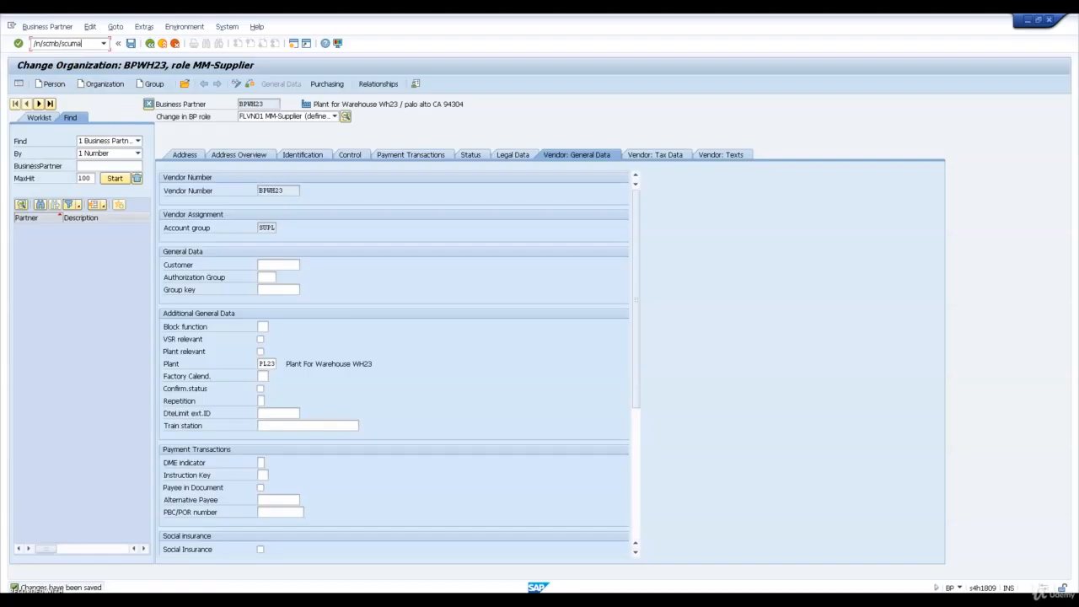
Open transaction /SCMB/SCUMAIN and start creating supply chain unit SCU_WH23 with type 1008
{"action": "key", "text": "Return"}
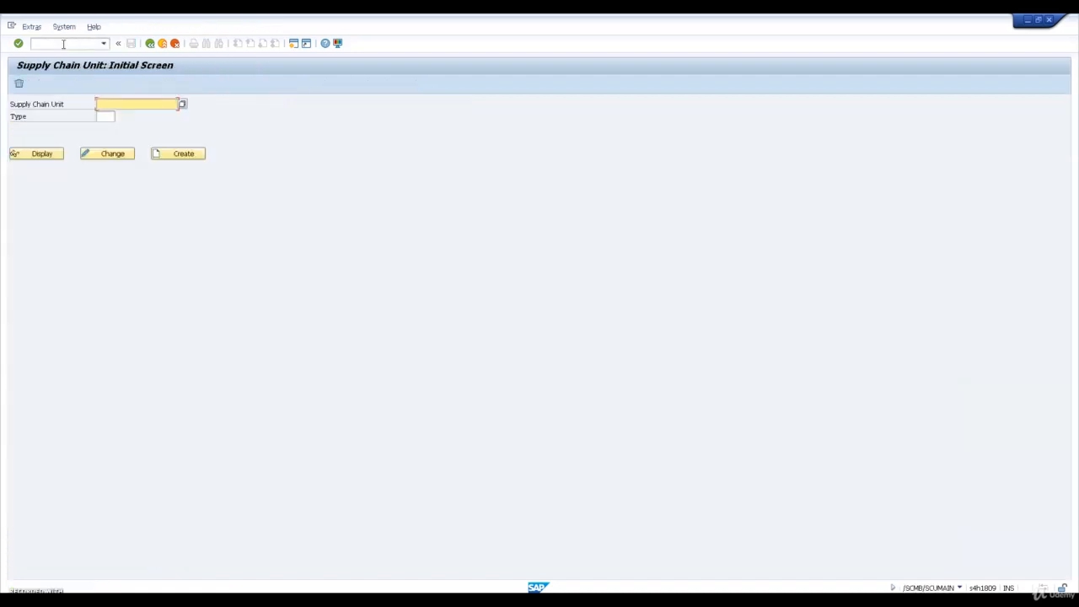
{"action": "type", "text": "scu_wh23"}
{"action": "key", "text": "Tab"}
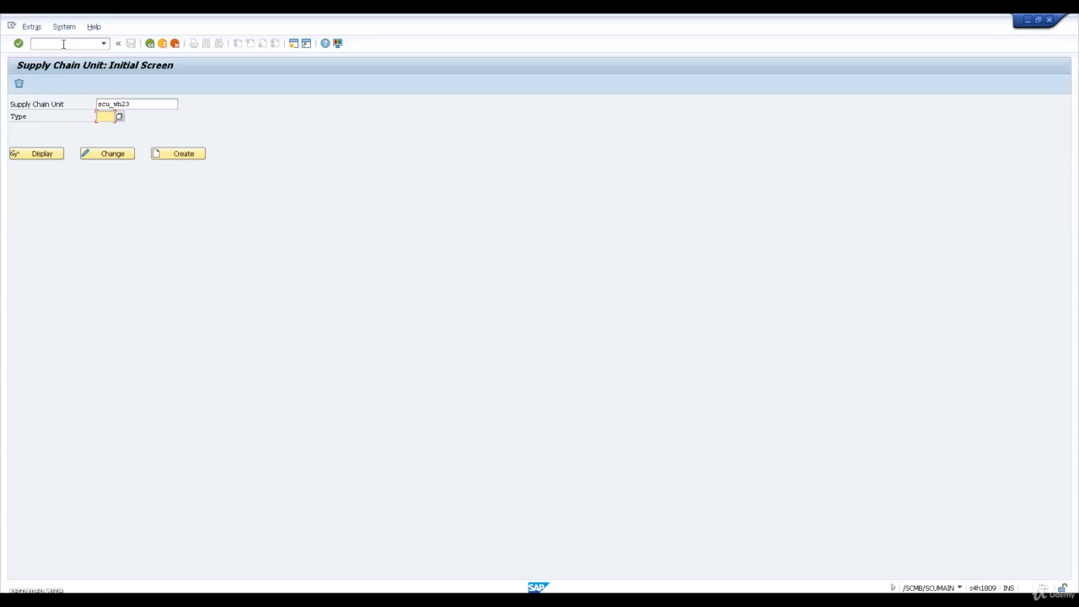
{"action": "key", "text": "Return"}
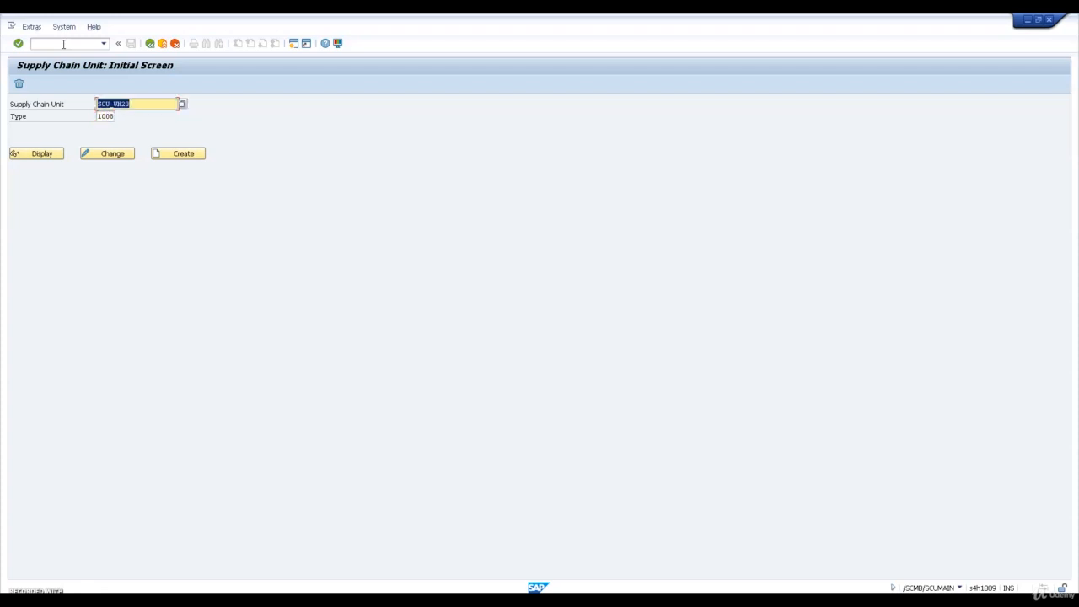
{"action": "left_click", "coordinate": [169, 153]}
{"action": "left_click", "coordinate": [198, 152]}
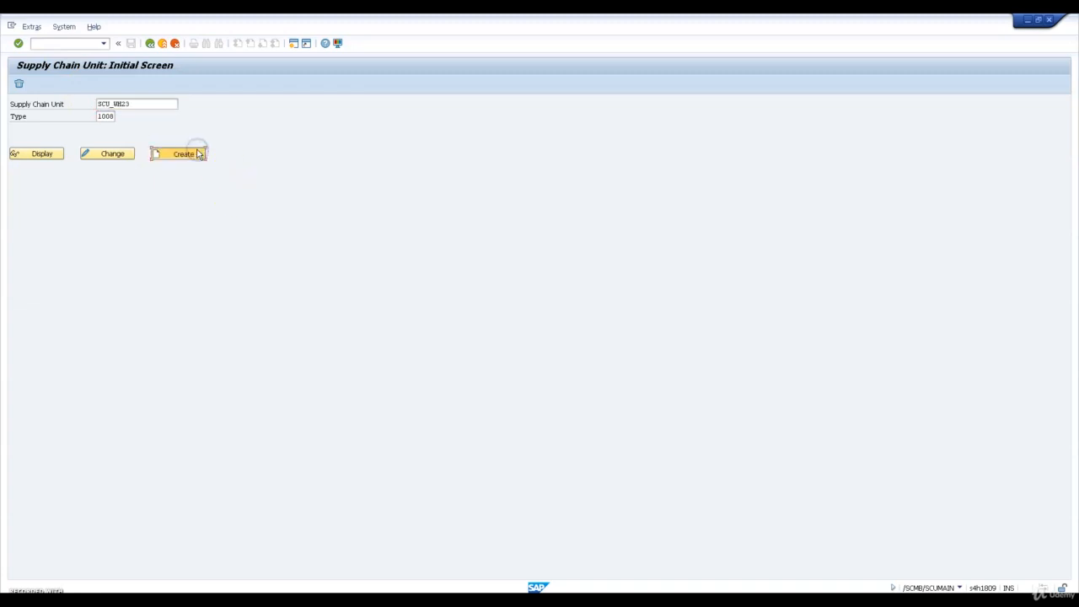
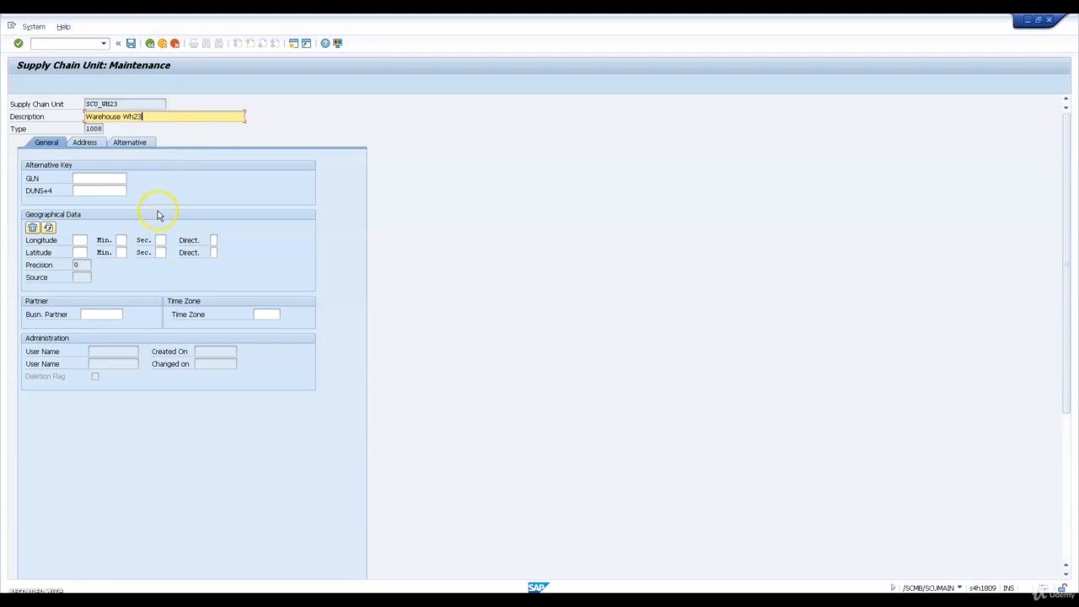
Set the time zone of supply chain unit SCU_WH23 to PST in its general data and confirm
{"action": "left_click", "coordinate": [268, 313]}
{"action": "type", "text": "PS"}
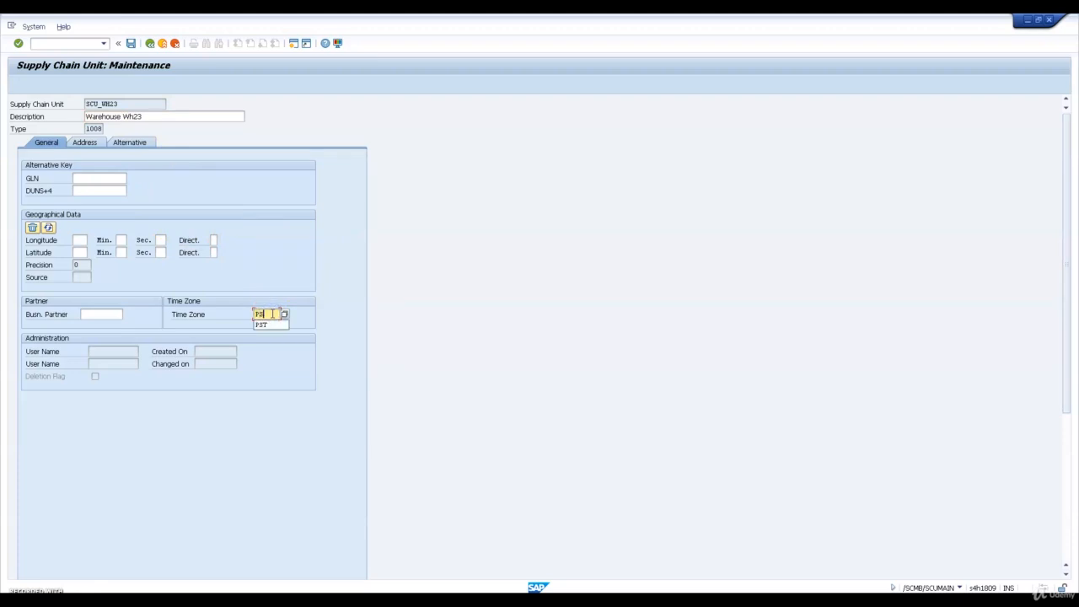
{"action": "type", "text": "T"}
{"action": "key", "text": "Return"}
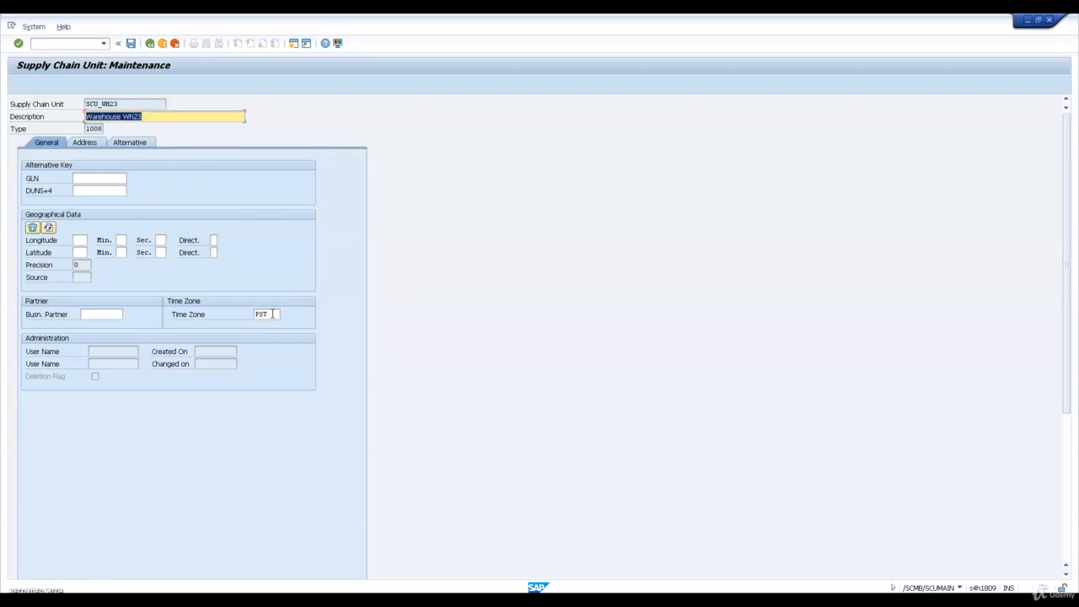
{"action": "left_click", "coordinate": [272, 314]}
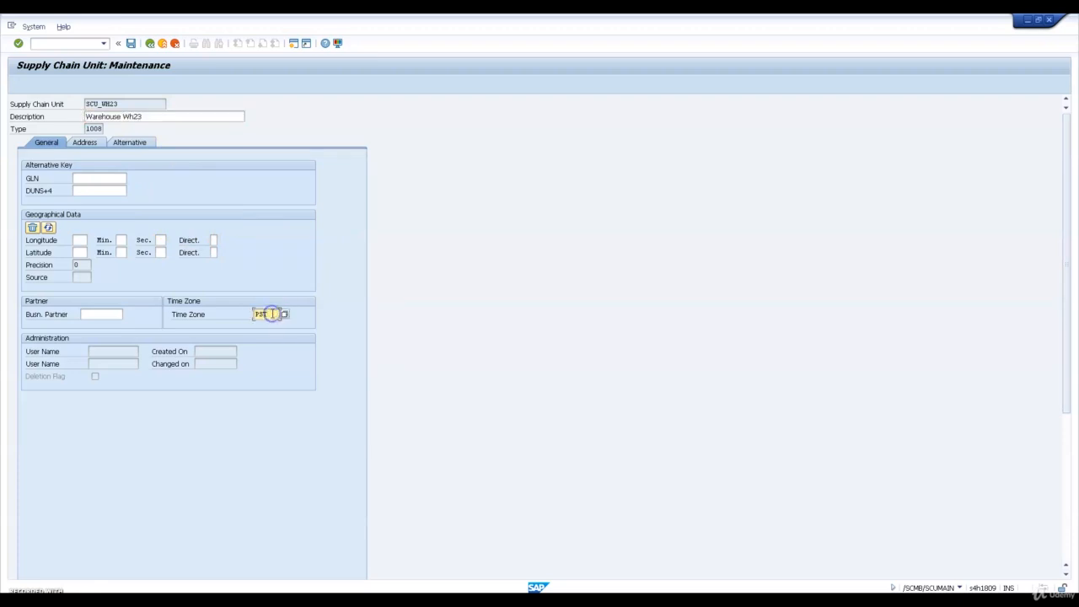
{"action": "key", "text": "Return"}
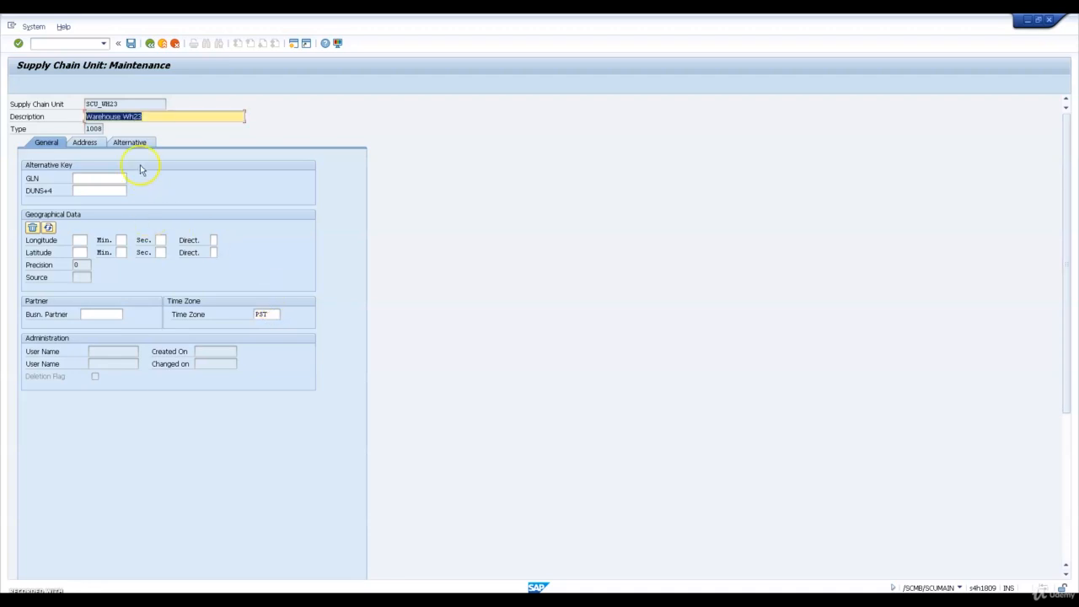
Set the country to US and the region to CA in the supply chain unit's address
{"action": "left_click", "coordinate": [100, 144]}
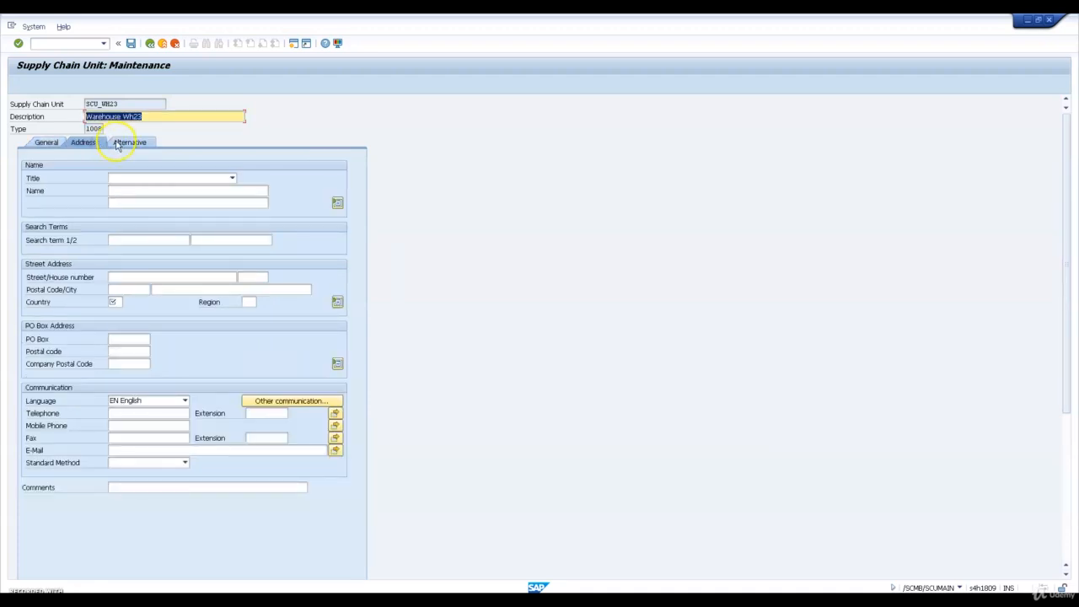
{"action": "left_click", "coordinate": [118, 301]}
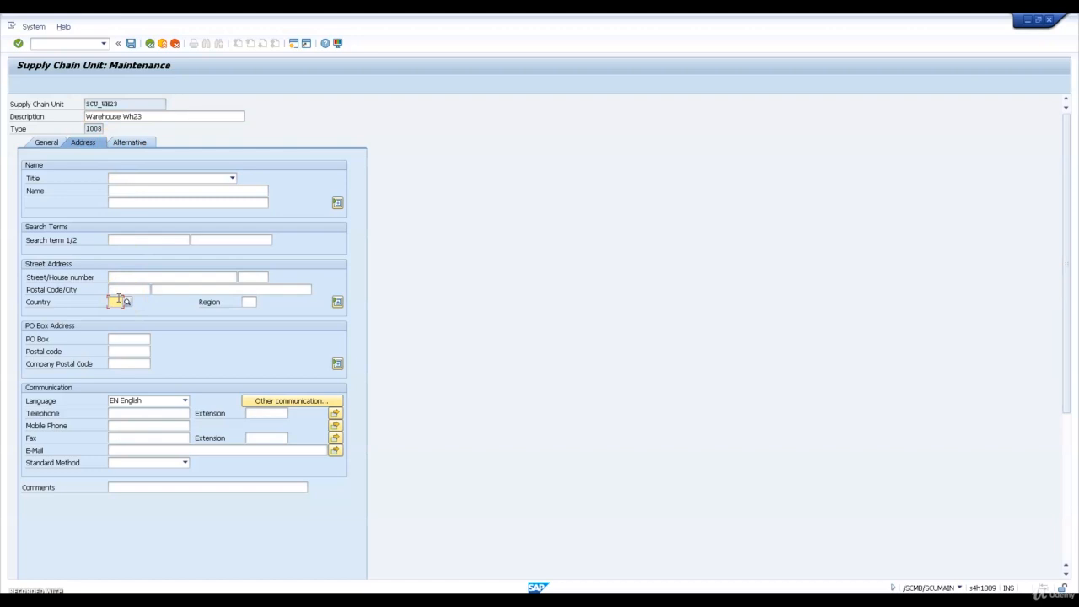
{"action": "type", "text": "US"}
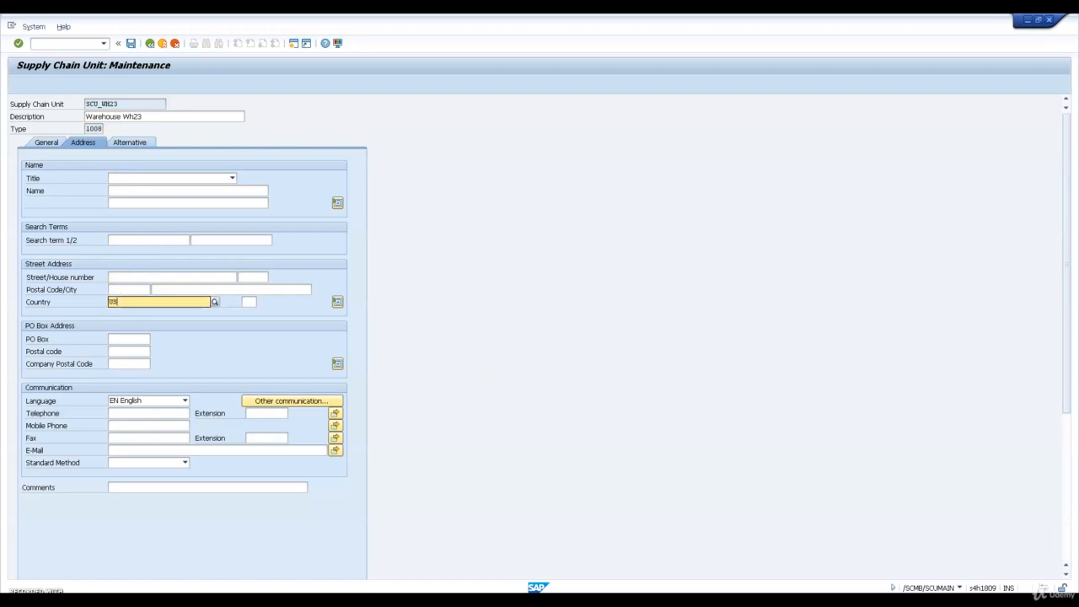
{"action": "key", "text": "Return"}
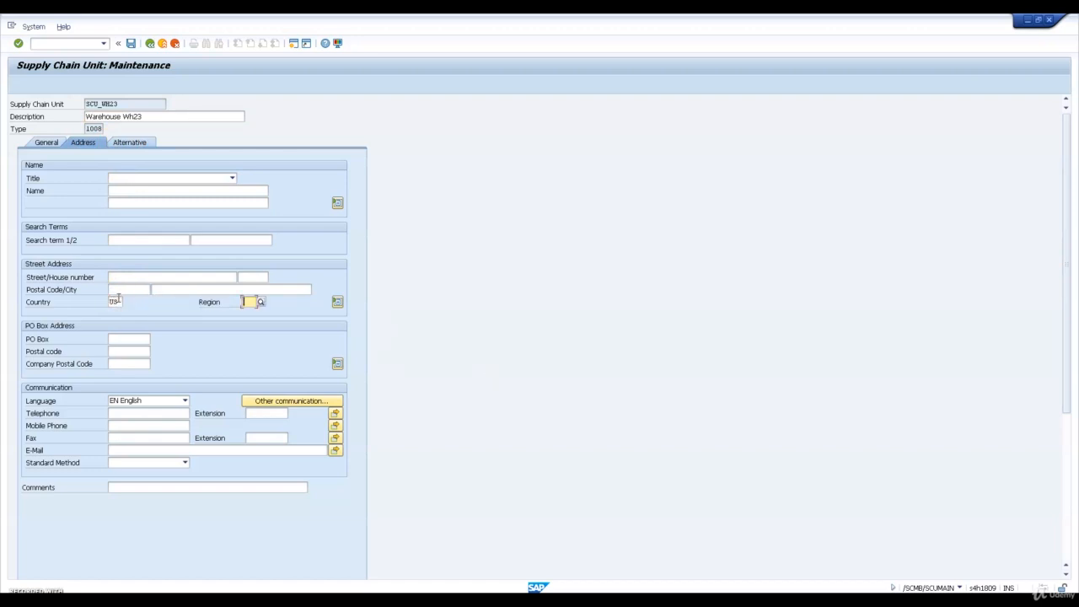
{"action": "type", "text": "CA"}
{"action": "key", "text": "Return"}
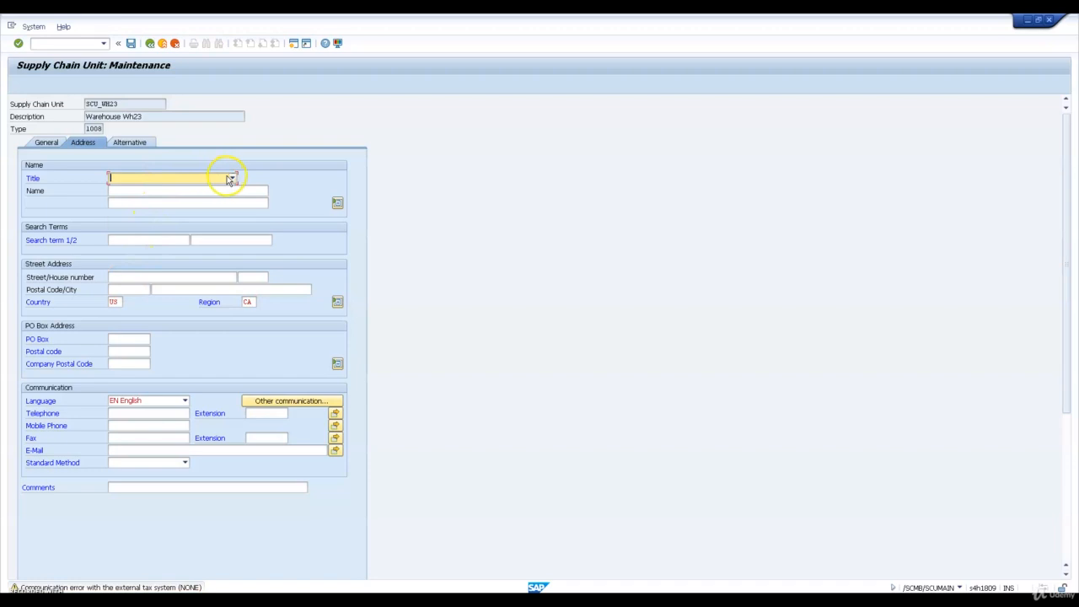
Set the address title to Company and the name to Warehouse Wh23, and confirm the address
{"action": "left_click", "coordinate": [231, 178]}
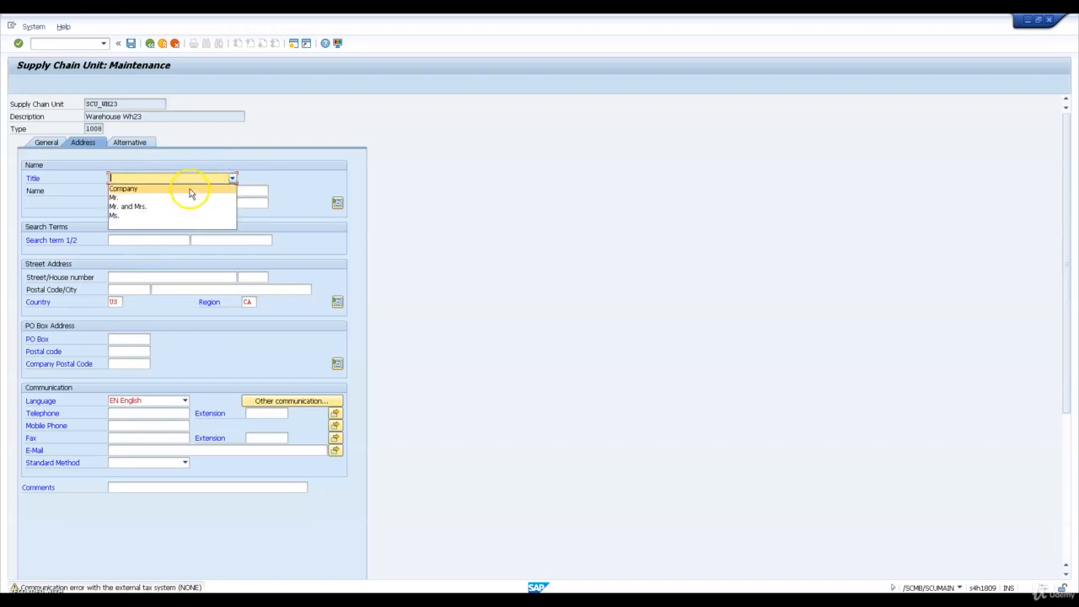
{"action": "left_click", "coordinate": [188, 189]}
{"action": "left_click", "coordinate": [169, 191]}
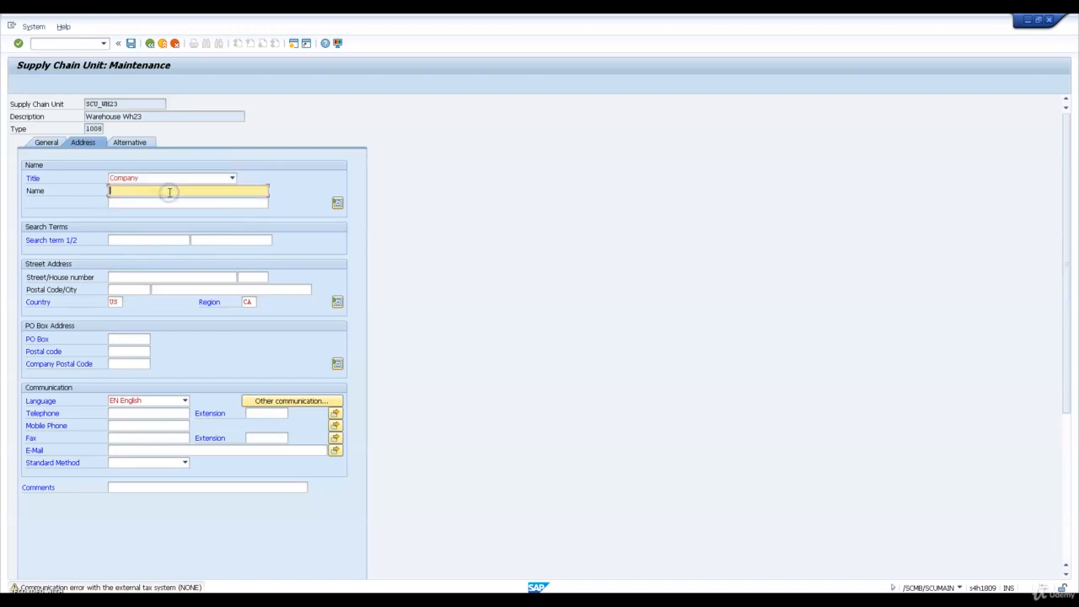
{"action": "type", "text": "Warehouse Wh23"}
{"action": "key", "text": "shift+Tab"}
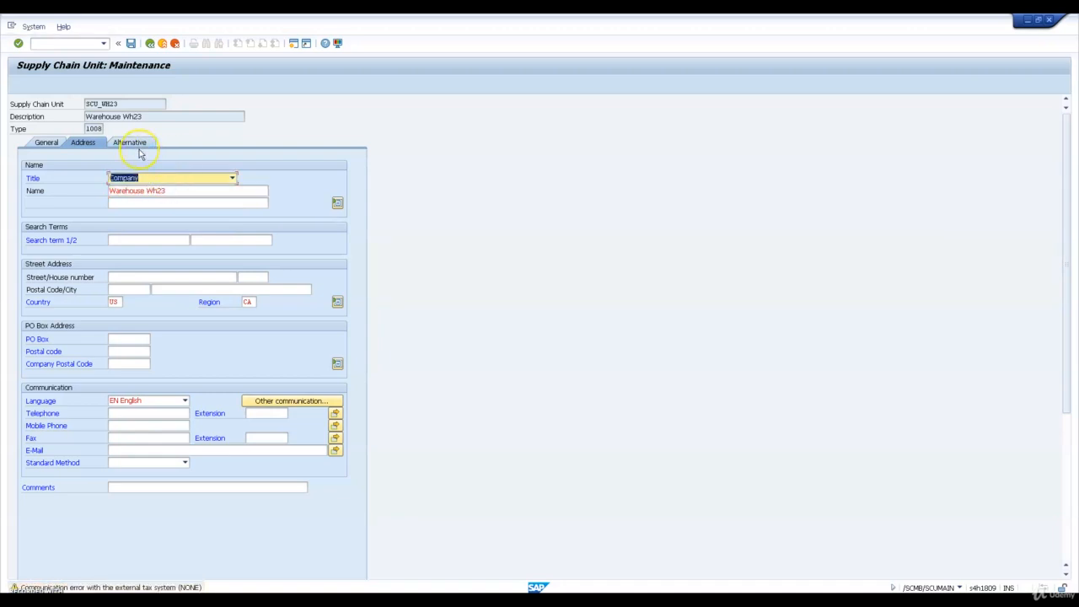
{"action": "key", "text": "Return"}
Add the business attribute INV (Warehouse) to the supply chain unit's alternative attributes
{"action": "left_click", "coordinate": [137, 144]}
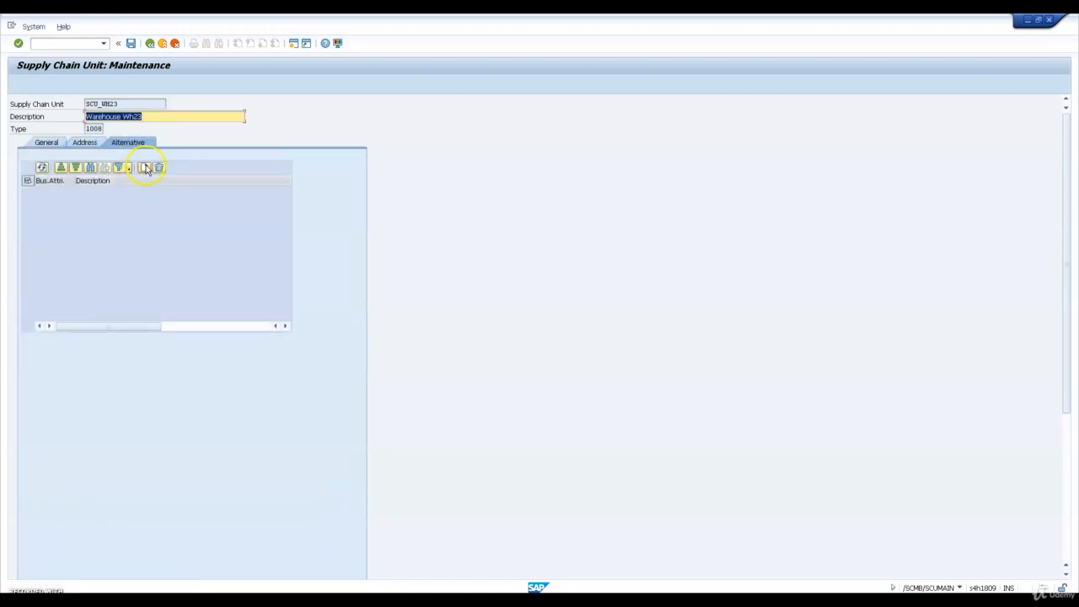
{"action": "left_click", "coordinate": [117, 205]}
{"action": "left_click", "coordinate": [61, 167]}
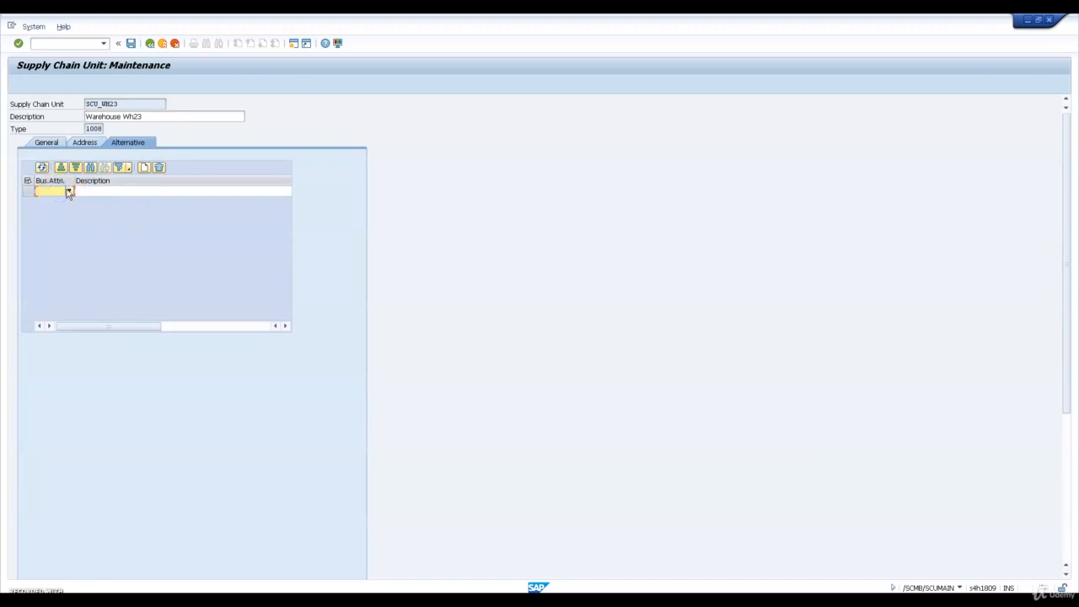
{"action": "left_click", "coordinate": [69, 191]}
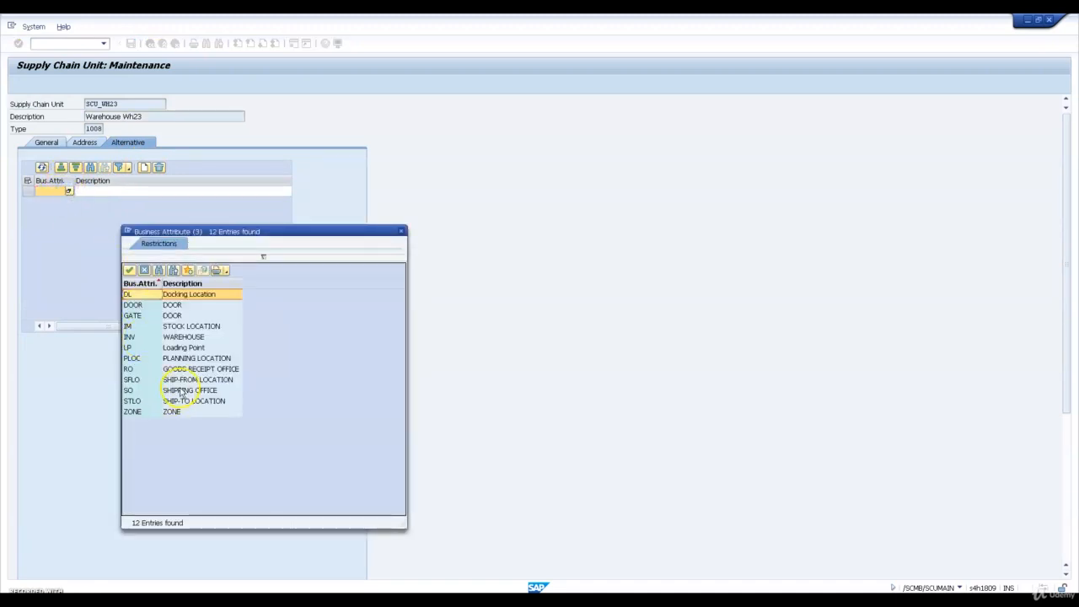
{"action": "double_click", "coordinate": [192, 340]}
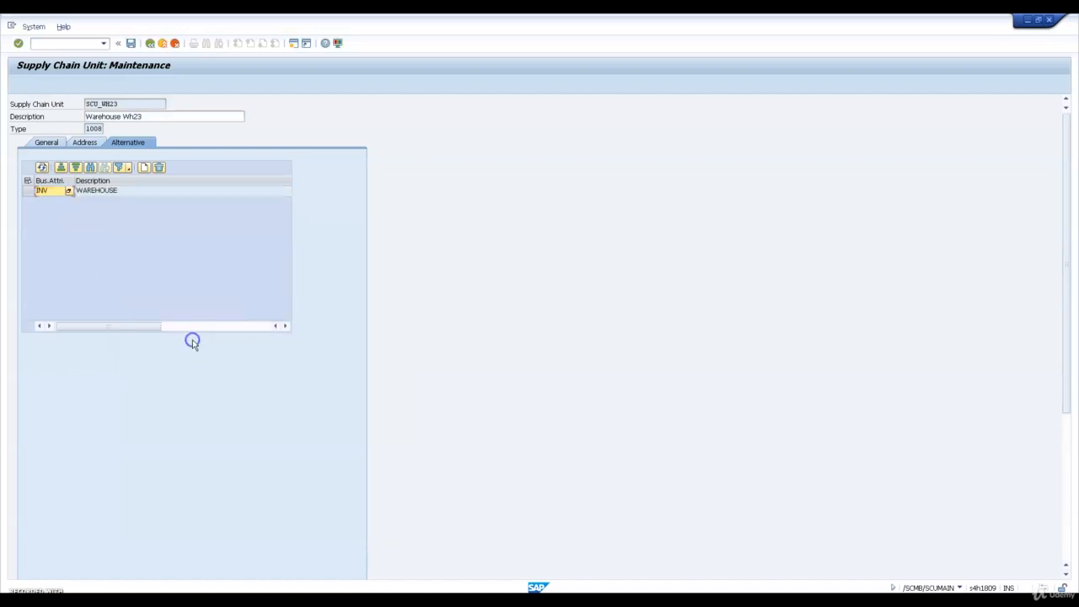
Add the business attribute RO (Goods Receipt Office) to the supply chain unit
{"action": "left_click", "coordinate": [144, 167]}
{"action": "left_click", "coordinate": [66, 202]}
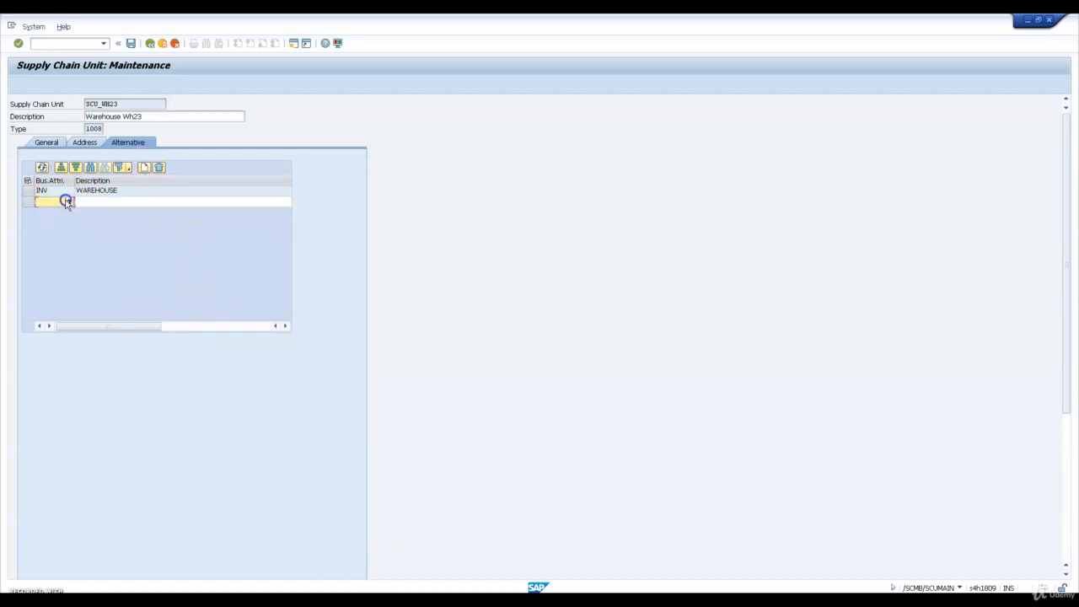
{"action": "left_click", "coordinate": [68, 201]}
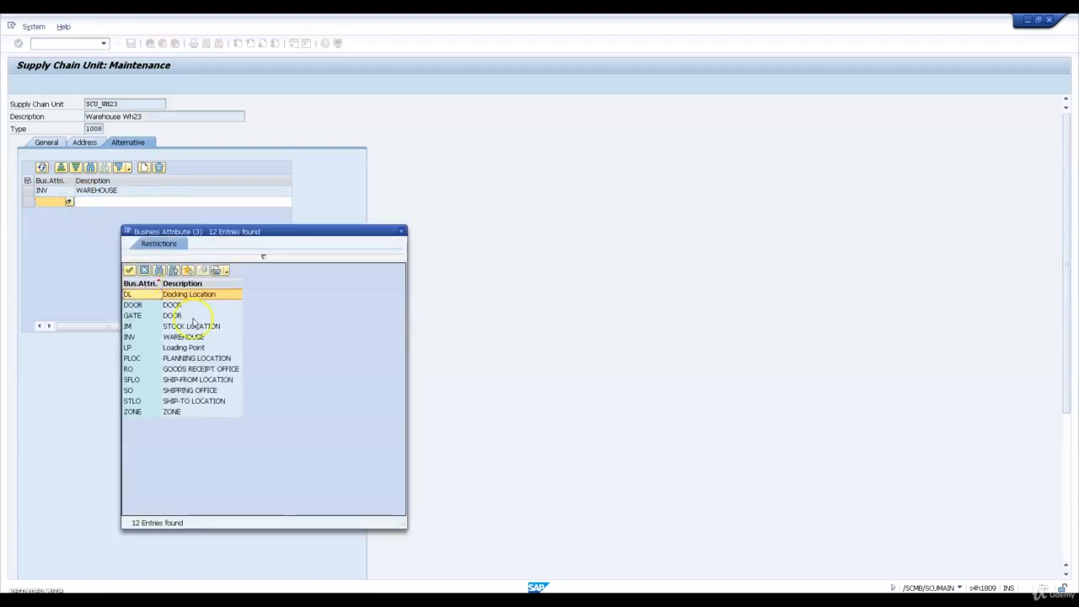
{"action": "double_click", "coordinate": [190, 369]}
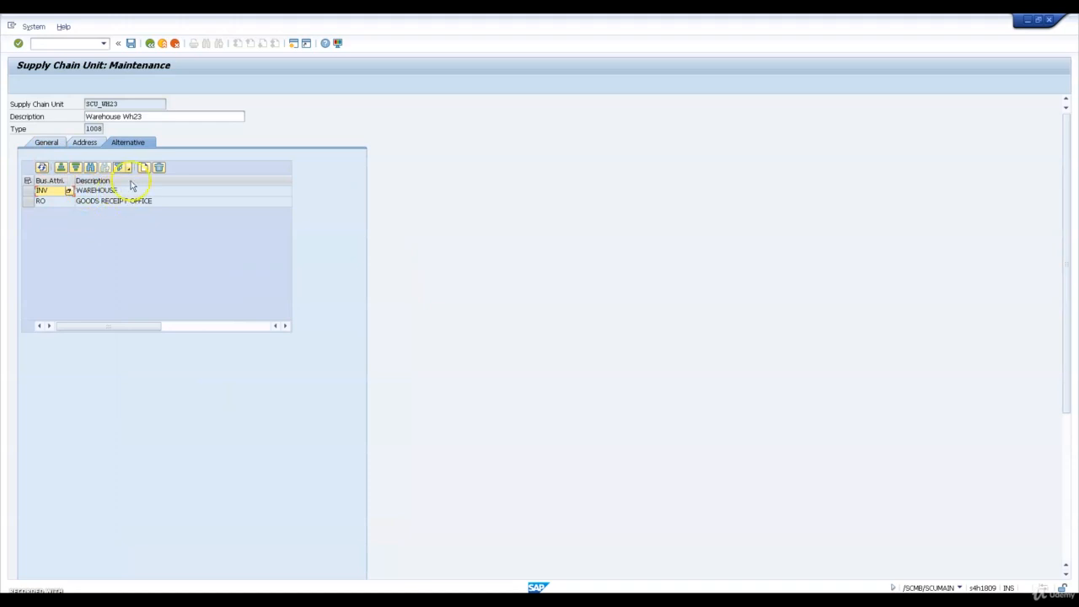
Add the business attribute SO (Shipping Office) and save the supply chain unit from its general data
{"action": "left_click", "coordinate": [144, 168]}
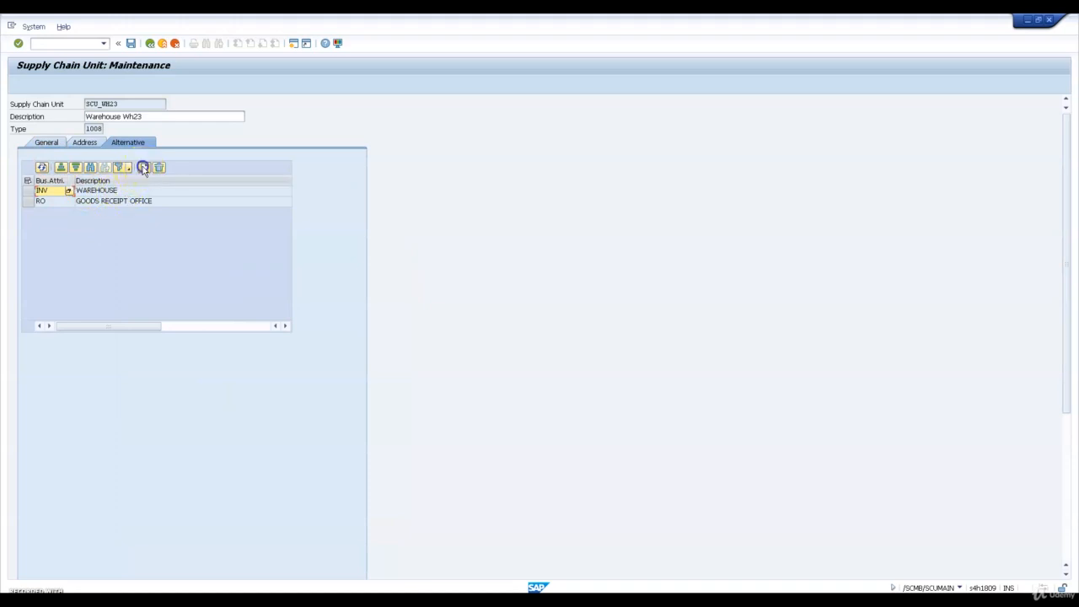
{"action": "left_click", "coordinate": [63, 211]}
{"action": "left_click", "coordinate": [68, 213]}
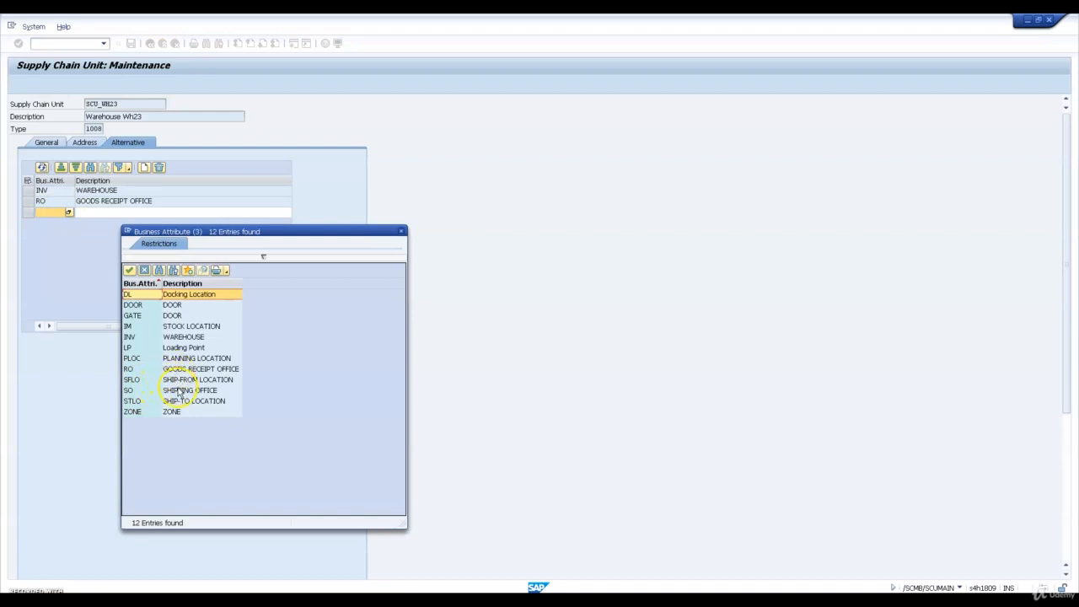
{"action": "double_click", "coordinate": [179, 389]}
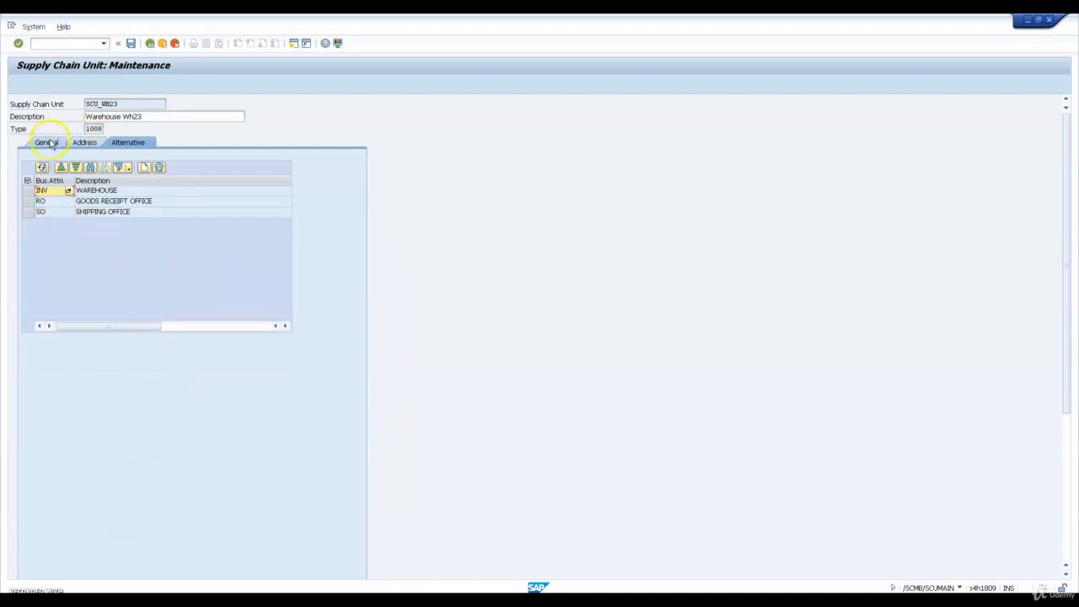
{"action": "left_click", "coordinate": [47, 141]}
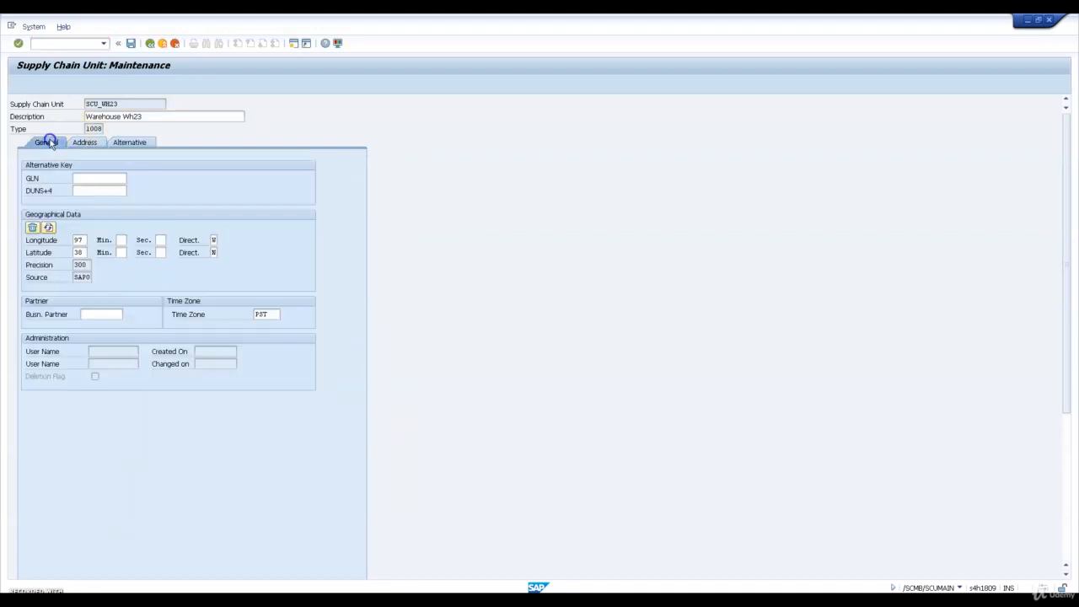
{"action": "left_click", "coordinate": [131, 43]}
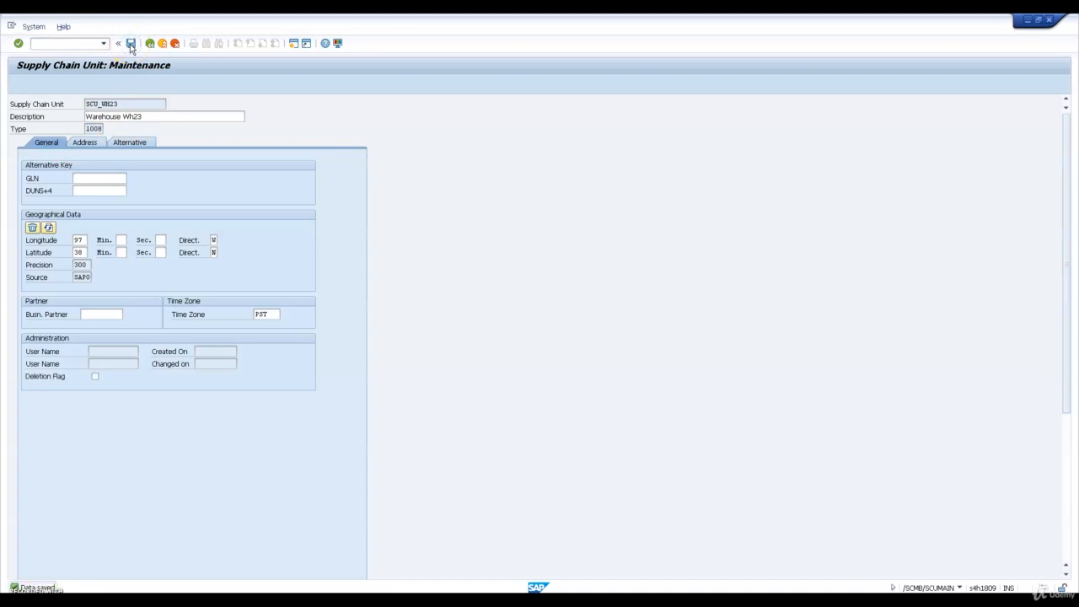
Open transaction SPRO and display the SAP Reference IMG
{"action": "left_click", "coordinate": [77, 43]}
{"action": "type", "text": "/nspro"}
{"action": "key", "text": "Return"}
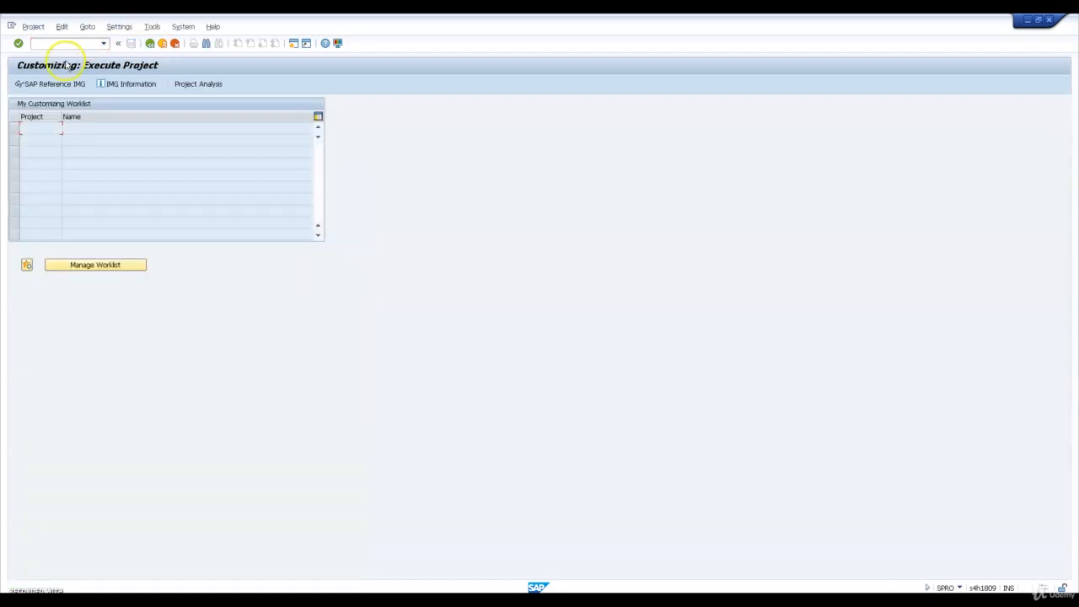
{"action": "left_click", "coordinate": [64, 84]}
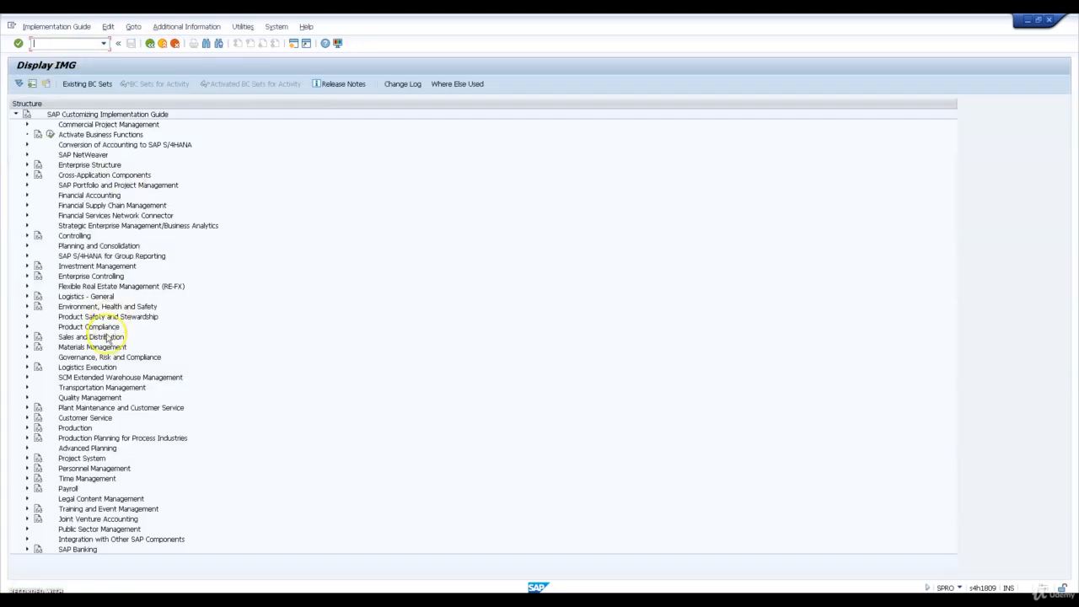
Open the Assign Warehouse Numbers activity in the Extended Warehouse Management master data with WH23 as the work area
{"action": "left_click", "coordinate": [95, 418]}
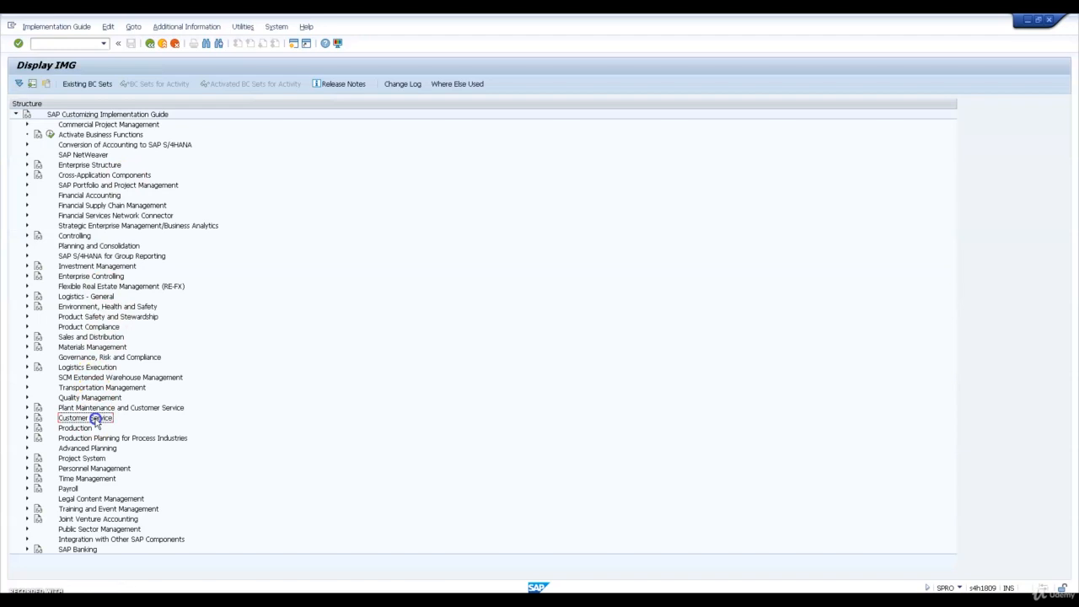
{"action": "left_click", "coordinate": [26, 378]}
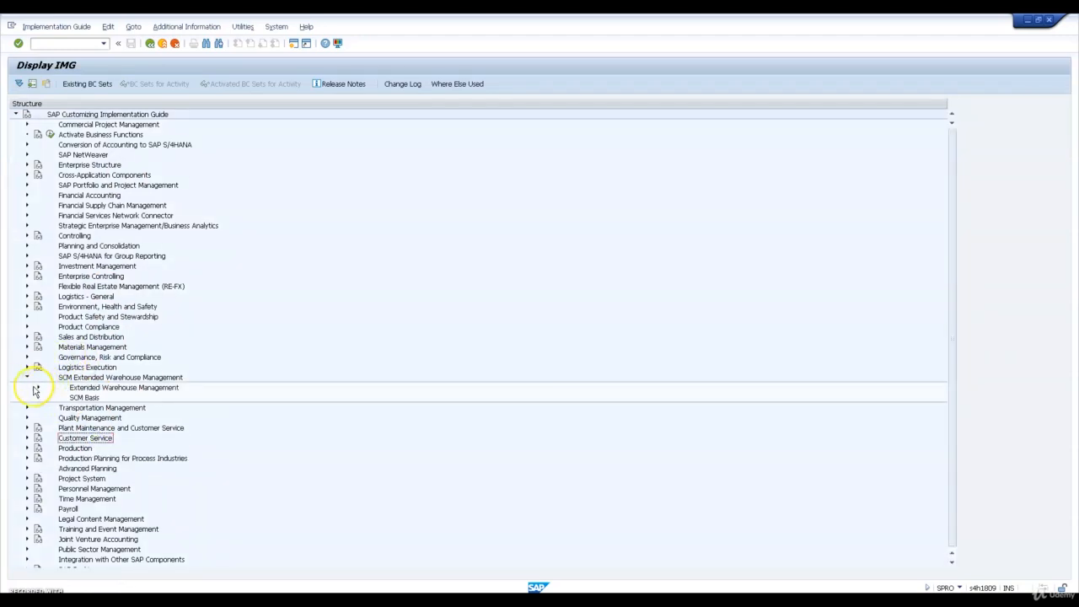
{"action": "left_click", "coordinate": [38, 387]}
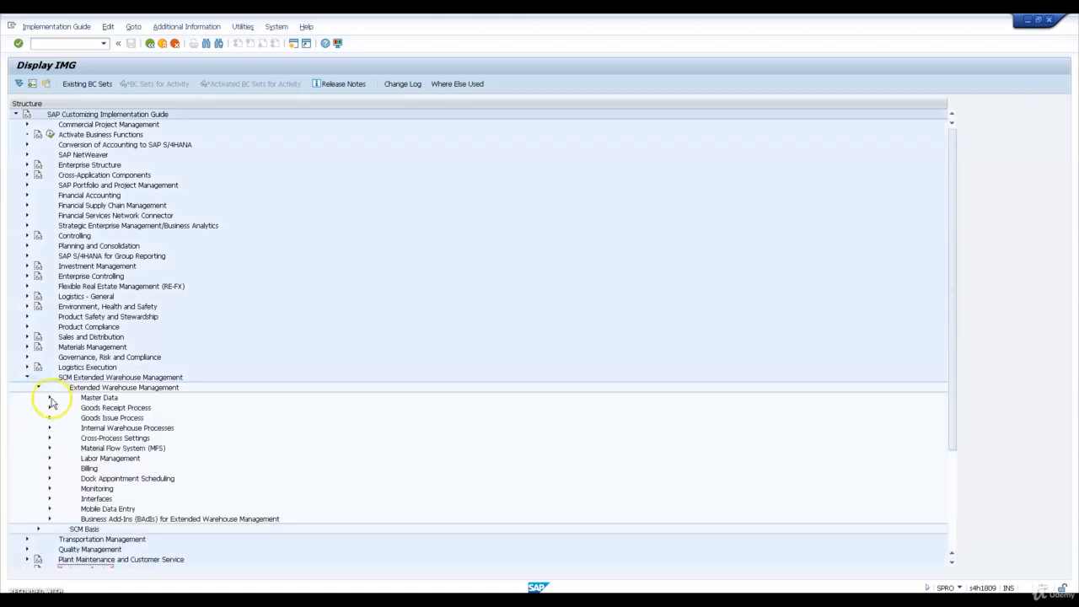
{"action": "left_click", "coordinate": [49, 399]}
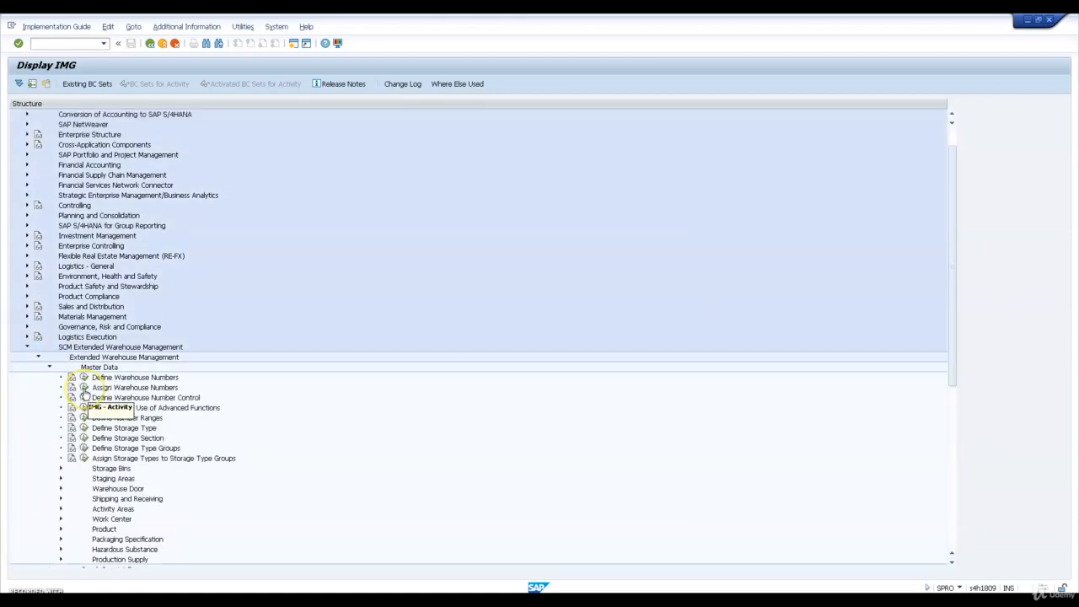
{"action": "left_click", "coordinate": [84, 387]}
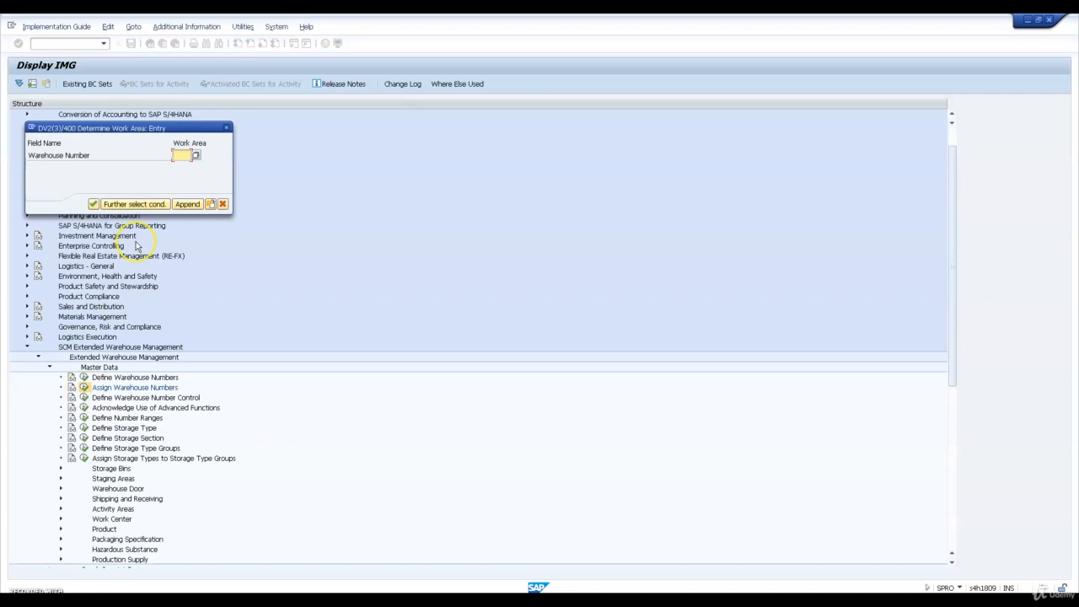
{"action": "type", "text": "9811"}
{"action": "key", "text": "Return"}
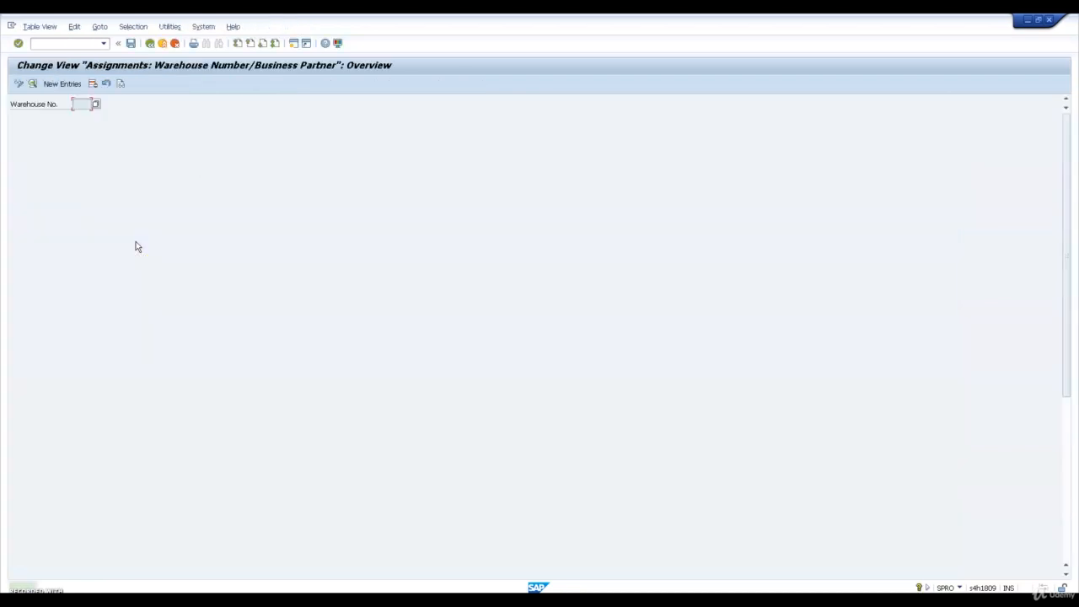
Create and save a WH23 assignment with supply chain unit SCU_WH23 and BPWH23 as both custodian and default party entitled, then return to the IMG
{"action": "left_click", "coordinate": [62, 84]}
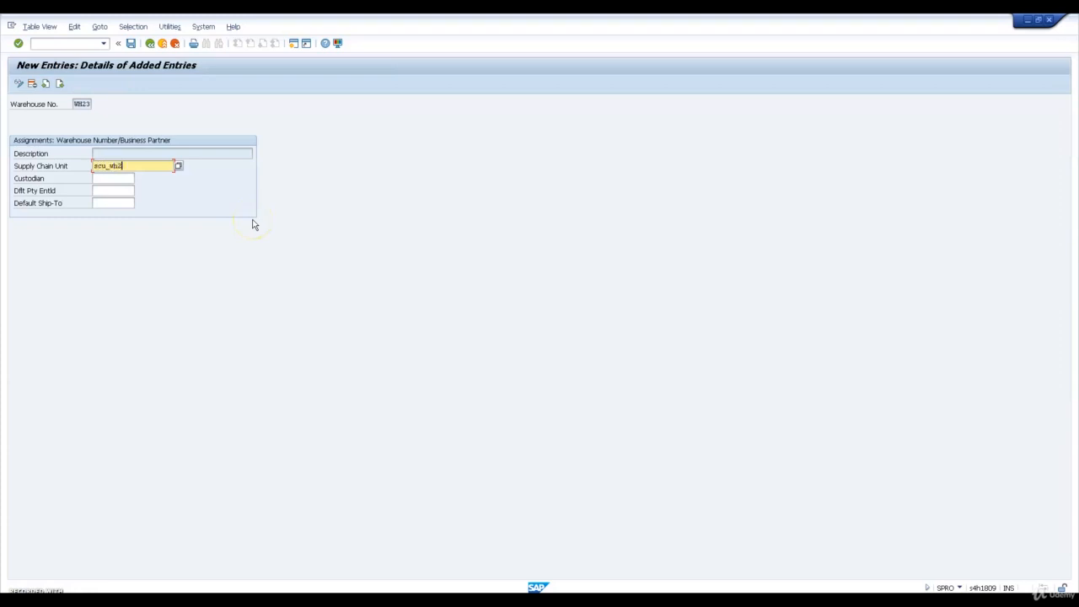
{"action": "key", "text": "Return"}
{"action": "key", "text": "Tab"}
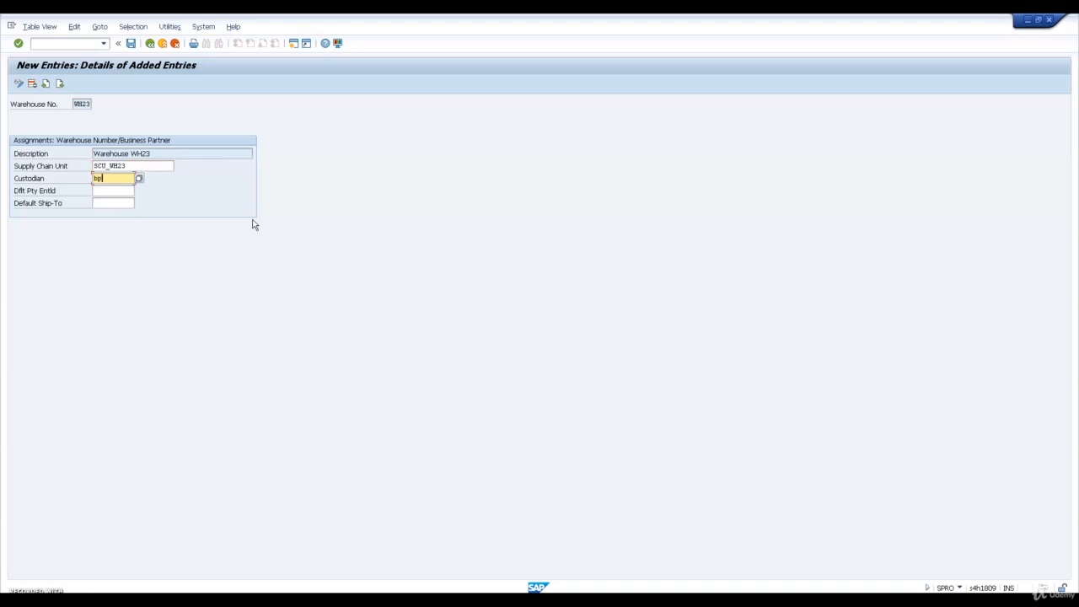
{"action": "type", "text": "bpwh23"}
{"action": "key", "text": "Tab"}
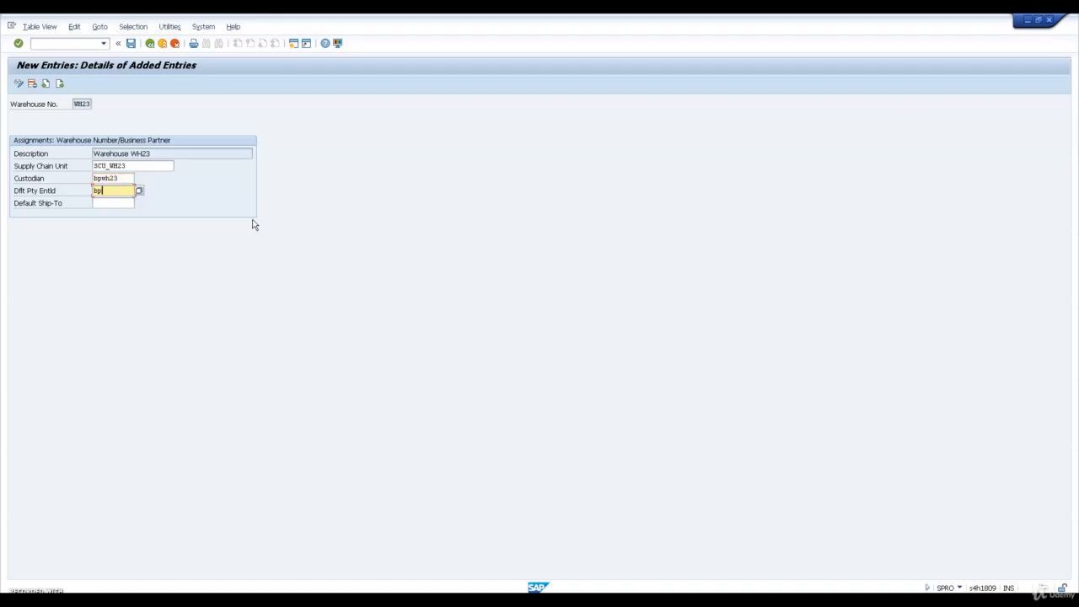
{"action": "type", "text": "bpwh23"}
{"action": "key", "text": "Return"}
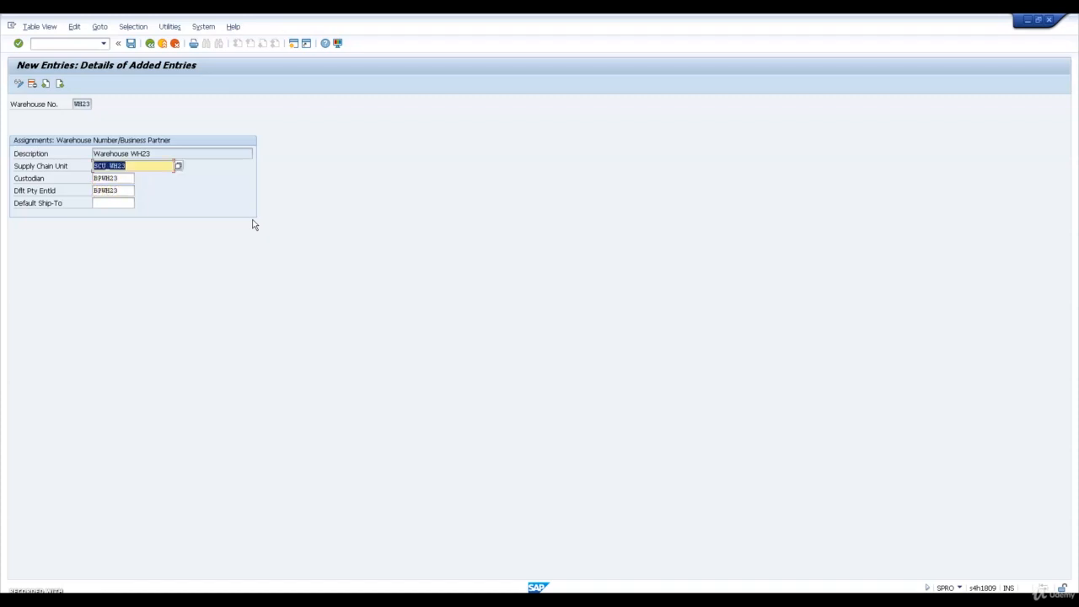
{"action": "left_click", "coordinate": [131, 44]}
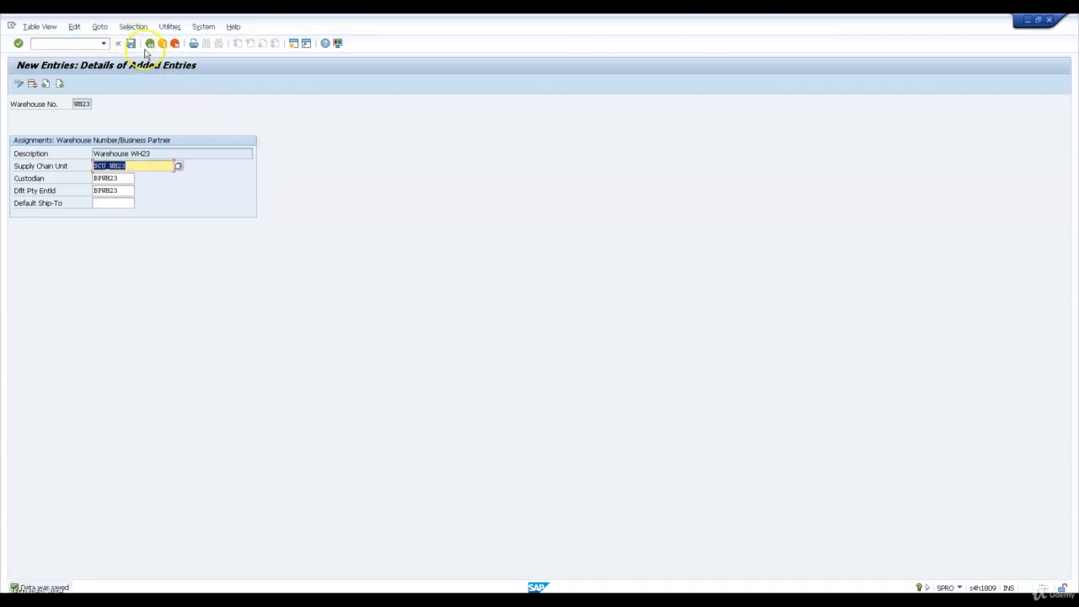
{"action": "left_click", "coordinate": [150, 43]}
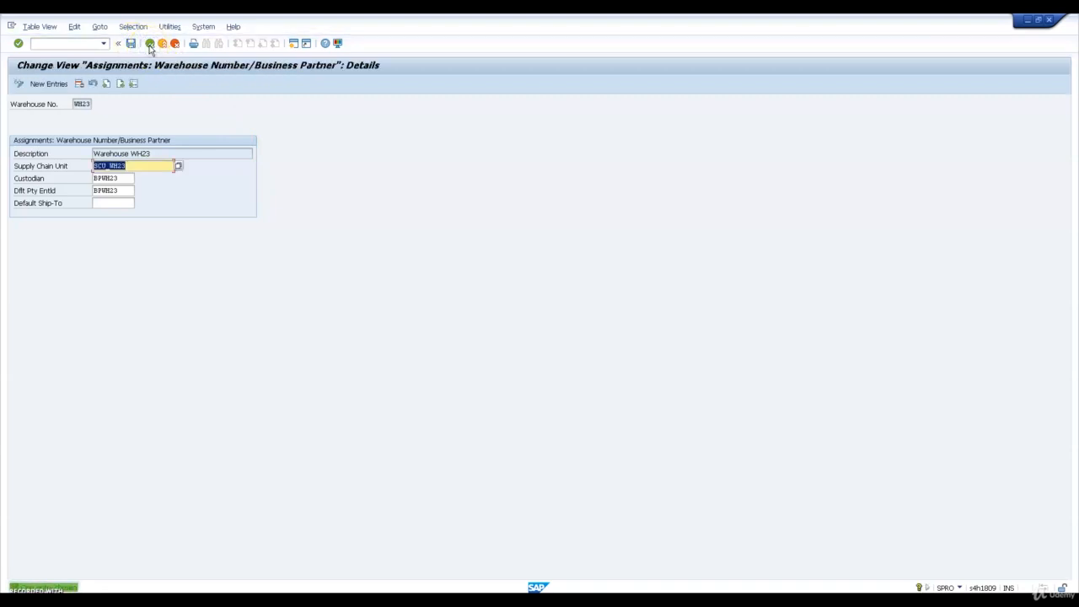
{"action": "left_click", "coordinate": [149, 44]}
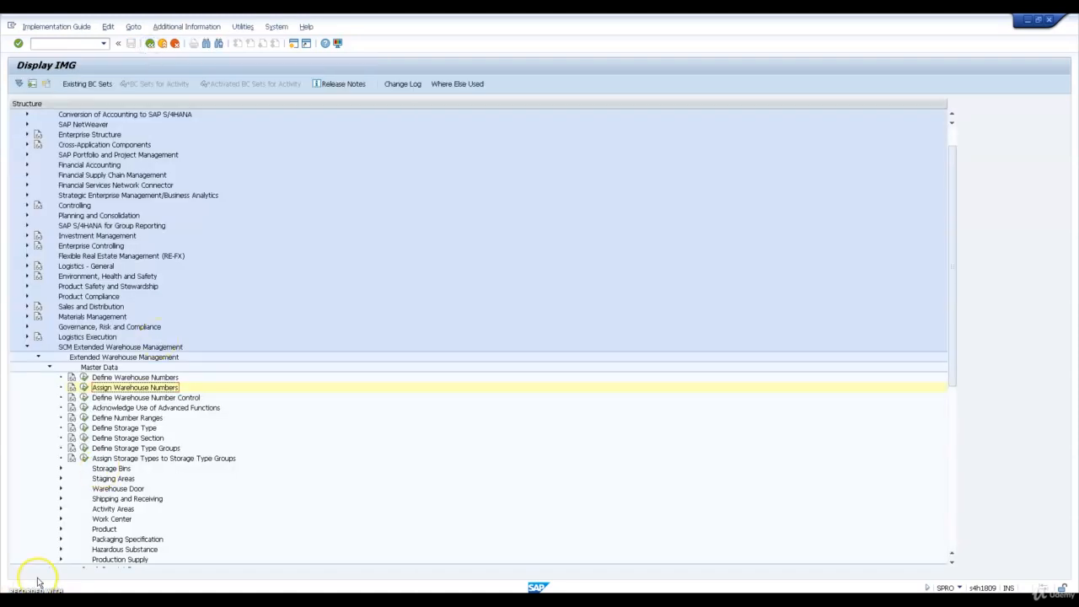
Open the Assign Picking Locations activity under Logistics Execution, Shipping, Picking, Determine Picking Location
{"action": "left_click", "coordinate": [28, 350]}
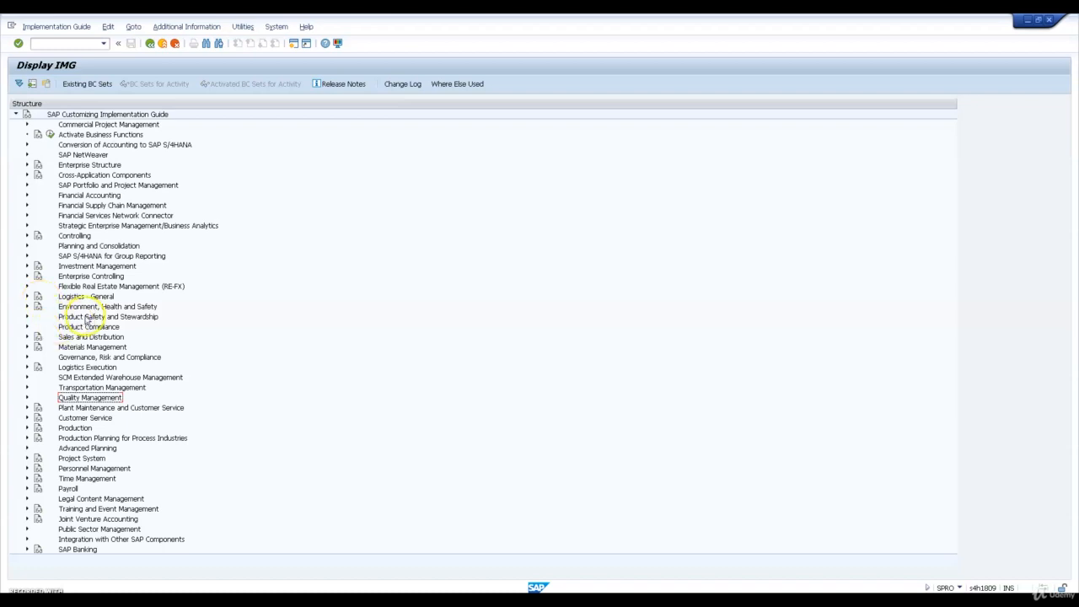
{"action": "left_click", "coordinate": [26, 367]}
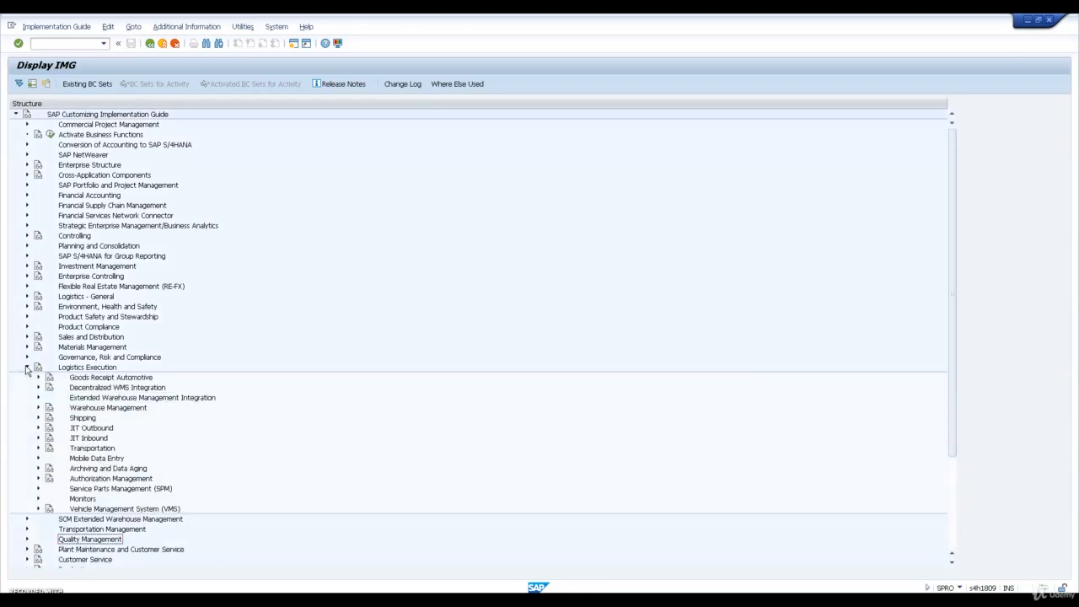
{"action": "left_click", "coordinate": [37, 417]}
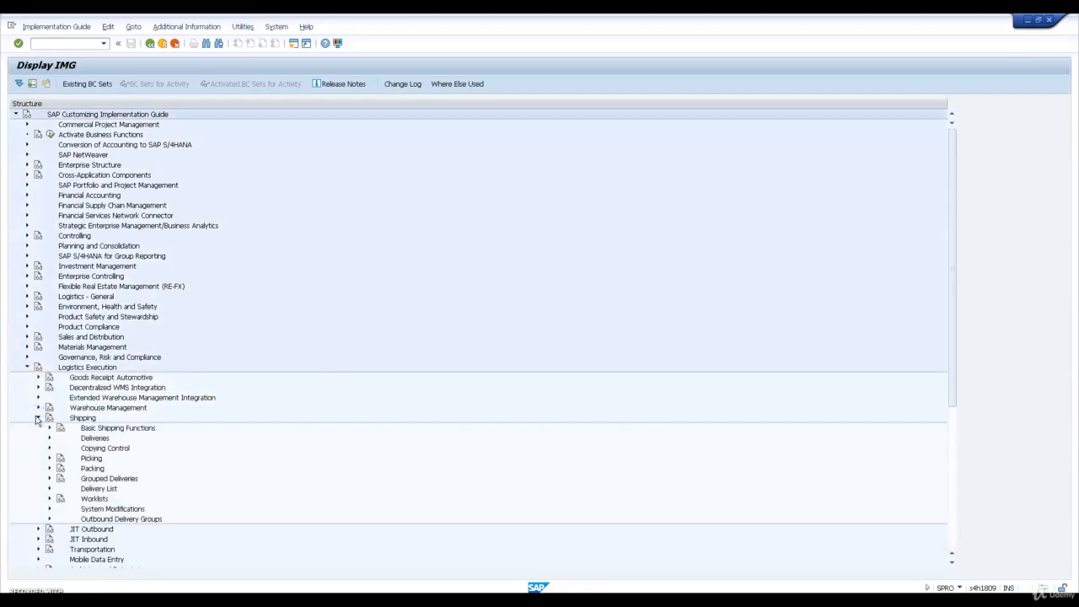
{"action": "left_click", "coordinate": [49, 458]}
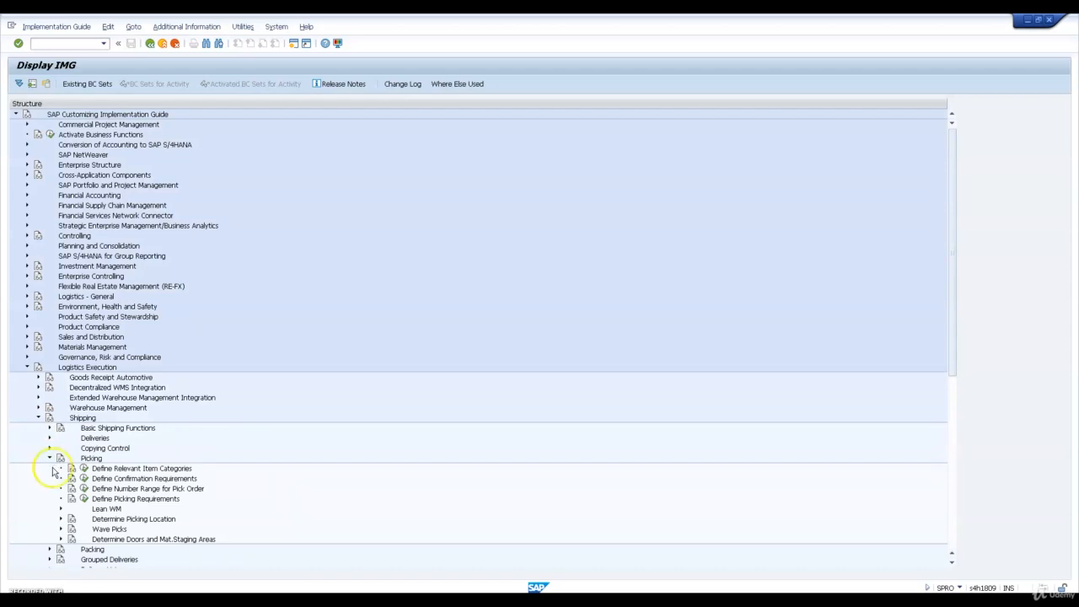
{"action": "left_click", "coordinate": [136, 478]}
{"action": "left_click", "coordinate": [61, 519]}
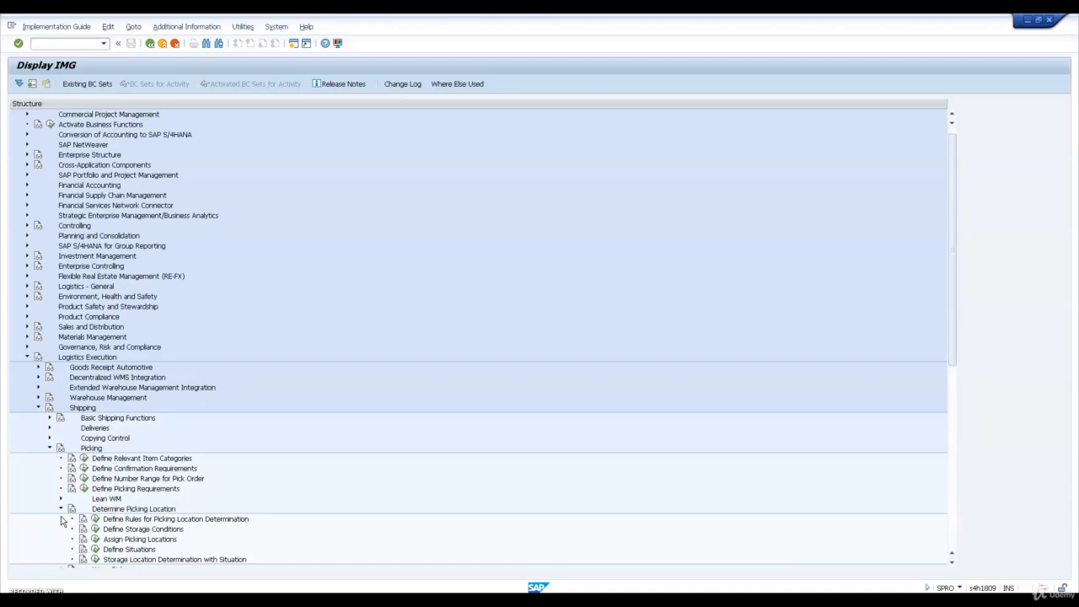
{"action": "left_click", "coordinate": [95, 548]}
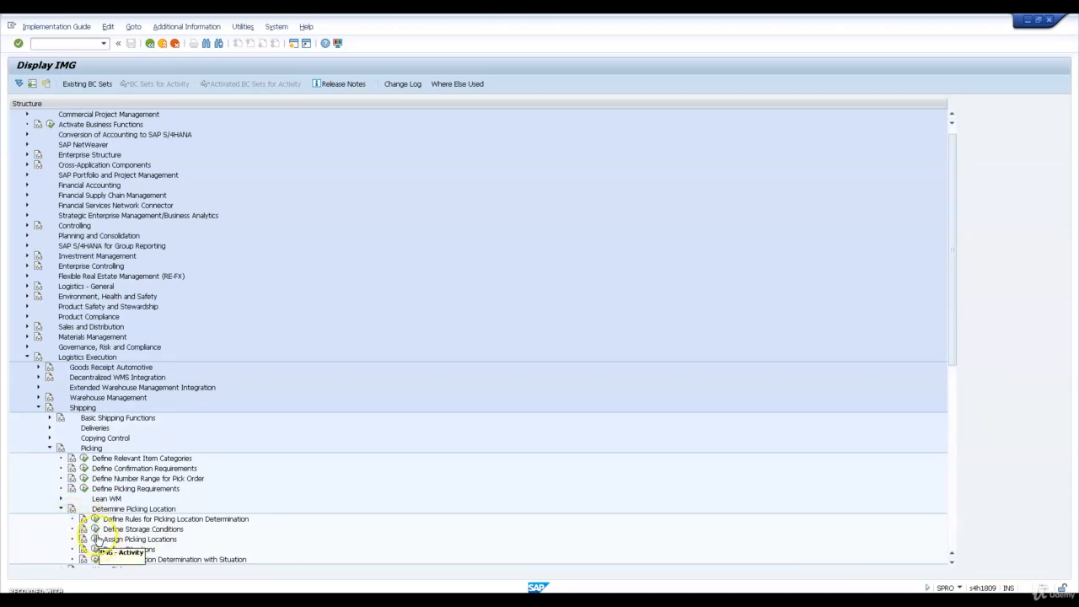
{"action": "left_click", "coordinate": [97, 540]}
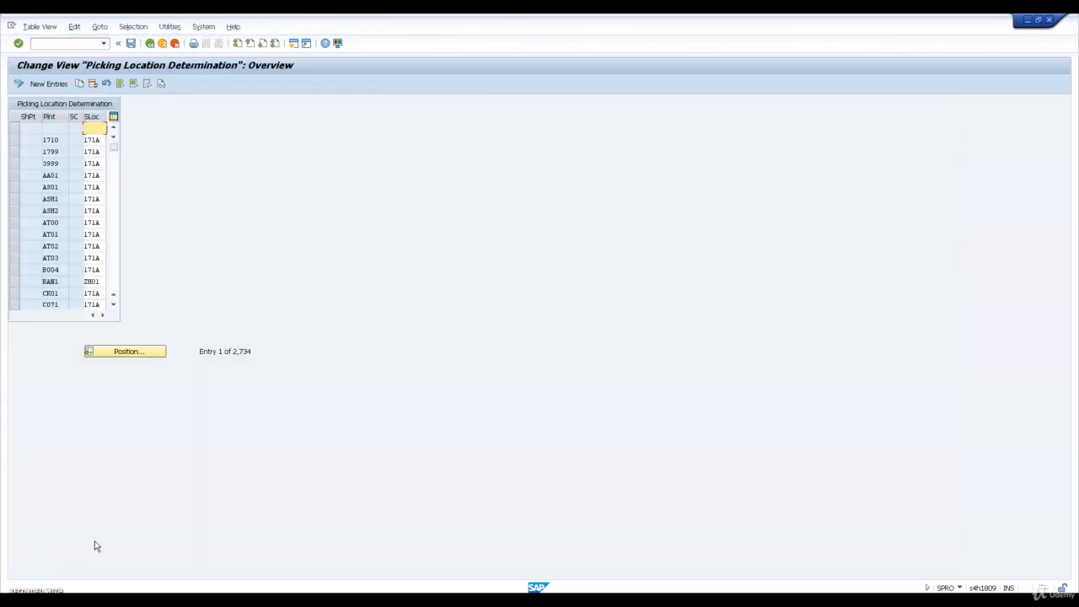
Restrict the picking location determination entries by contents to plant PL23
{"action": "left_click", "coordinate": [133, 27]}
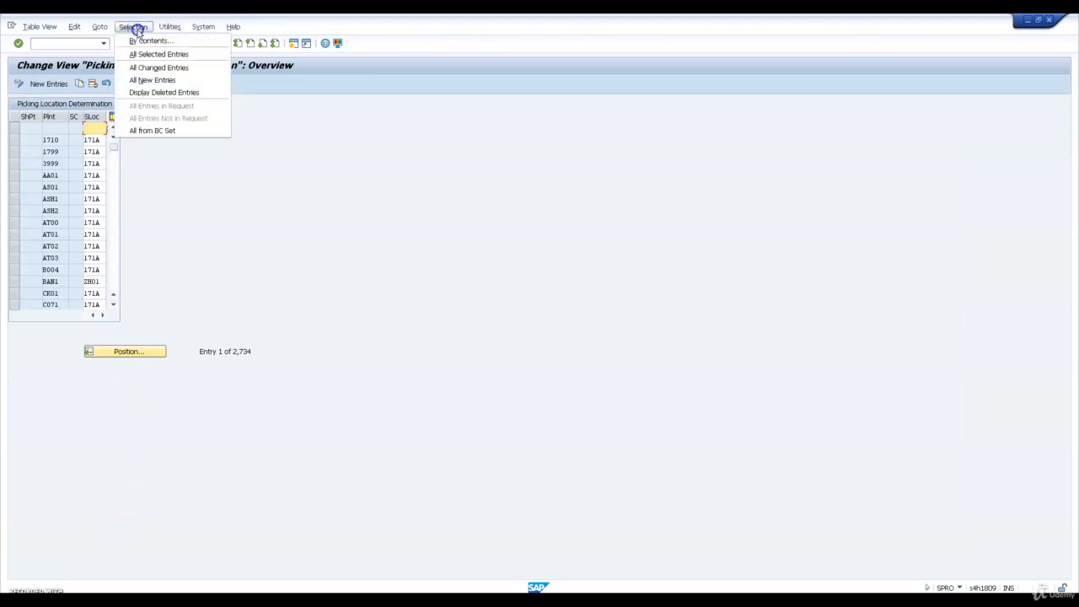
{"action": "left_click", "coordinate": [145, 40]}
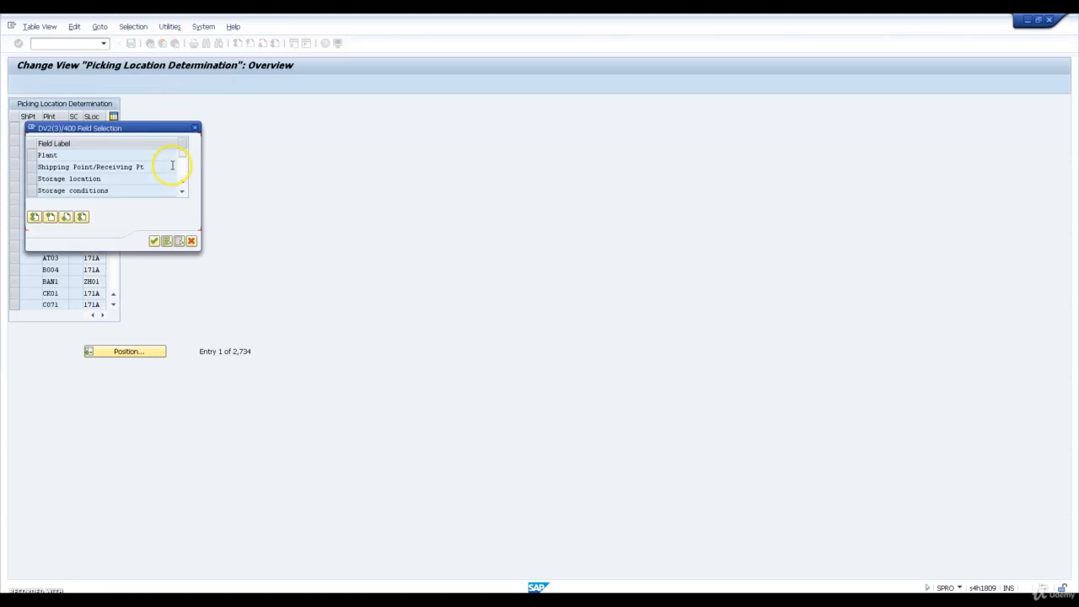
{"action": "left_click", "coordinate": [34, 156]}
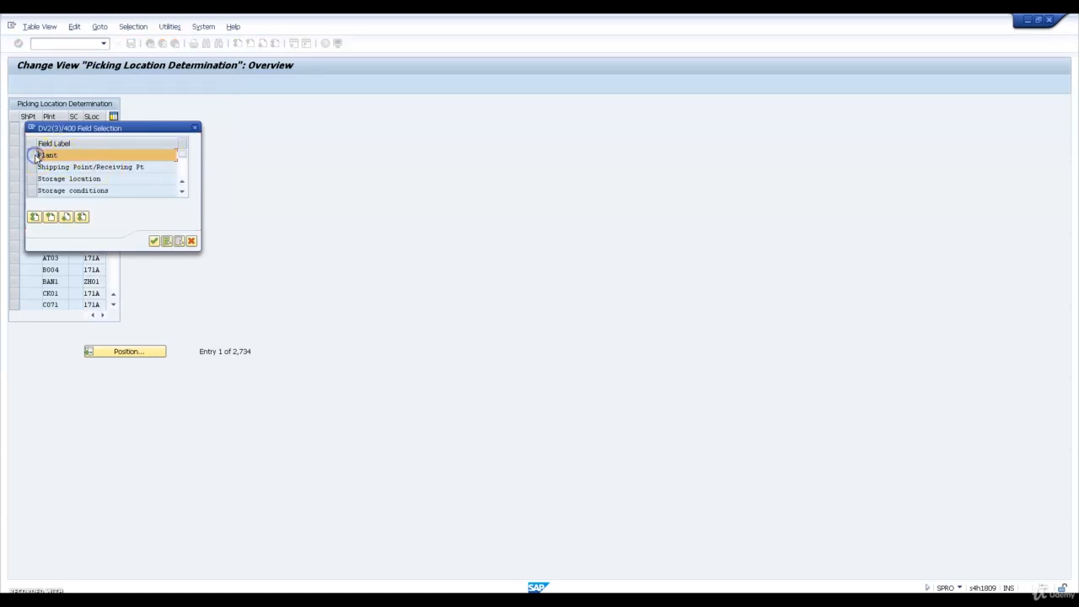
{"action": "key", "text": "Return"}
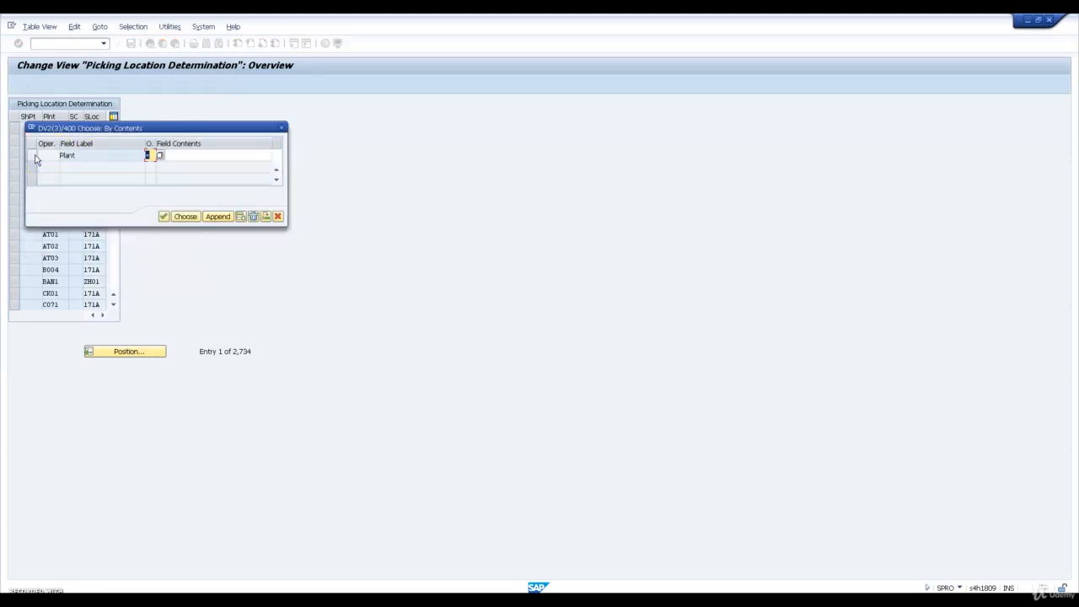
{"action": "left_click", "coordinate": [190, 154]}
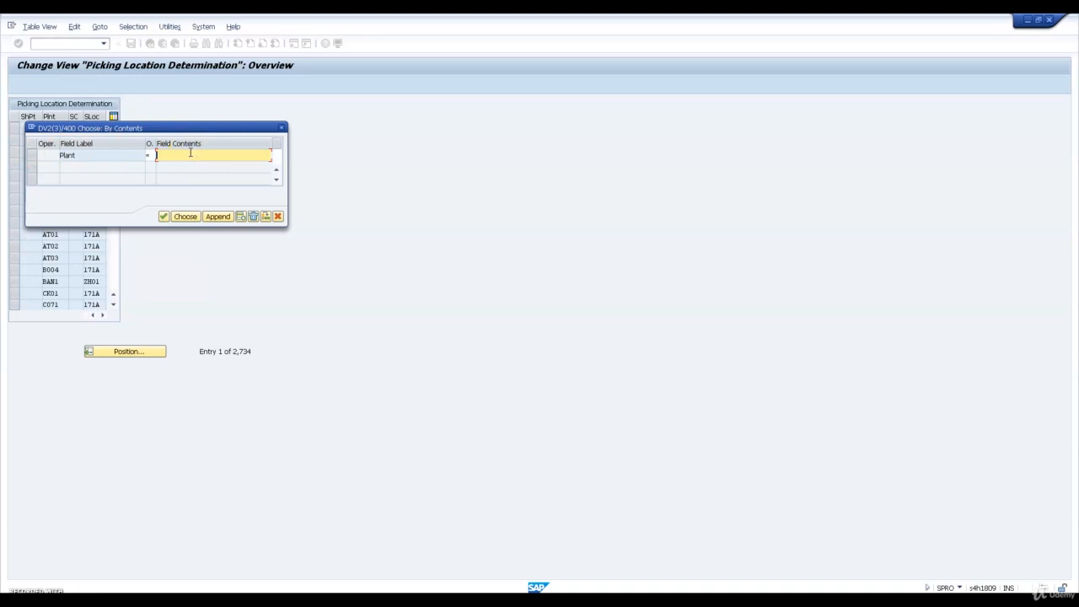
{"action": "type", "text": "PL23"}
{"action": "key", "text": "shift+Tab"}
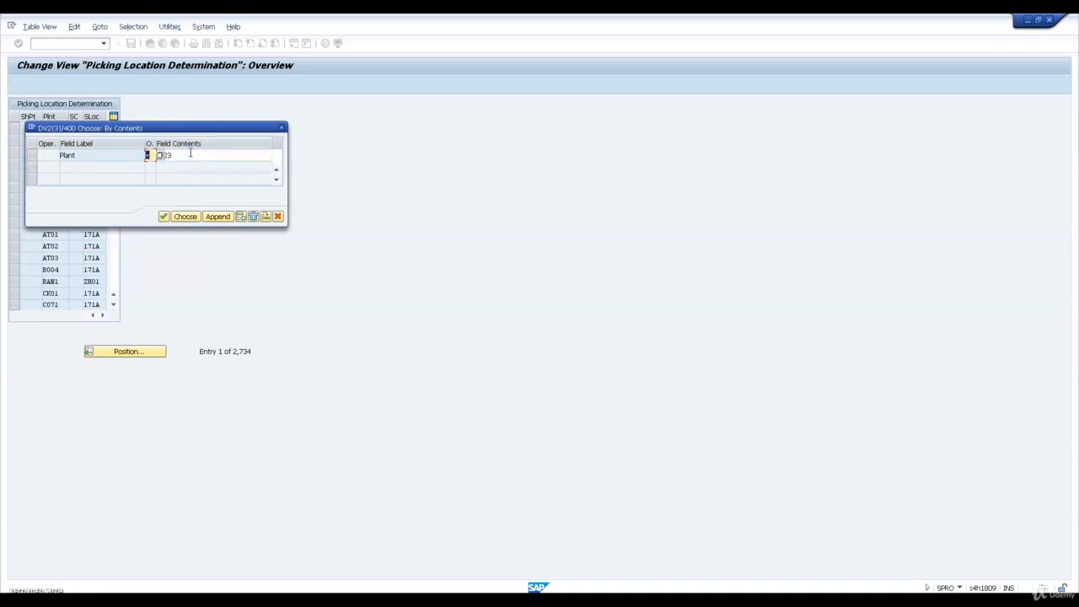
{"action": "left_click", "coordinate": [187, 216]}
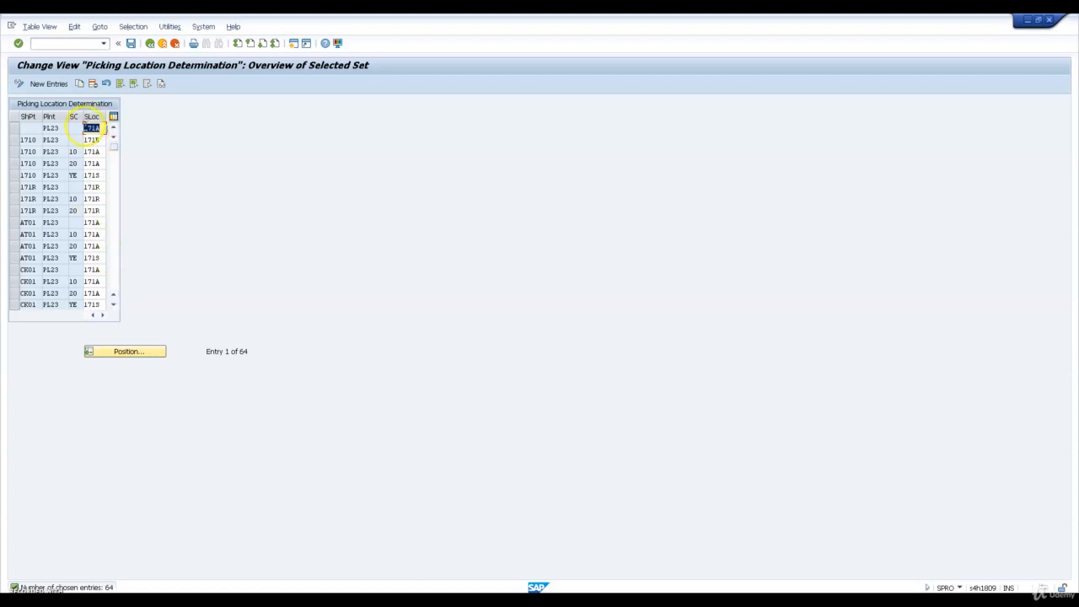
Set storage location W23A for the blank shipping point, W23B for 1710 without storage condition, and W23A for 1710 with conditions 10 and 20
{"action": "left_click", "coordinate": [85, 126]}
{"action": "key", "text": "Insert"}
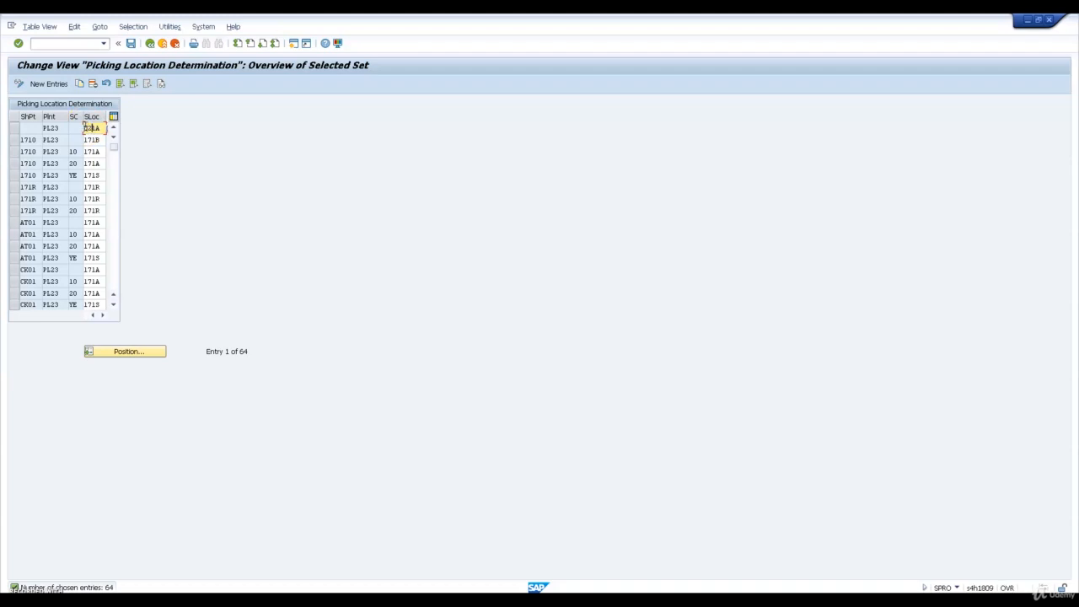
{"action": "type", "text": "W23A"}
{"action": "type", "text": "w23B"}
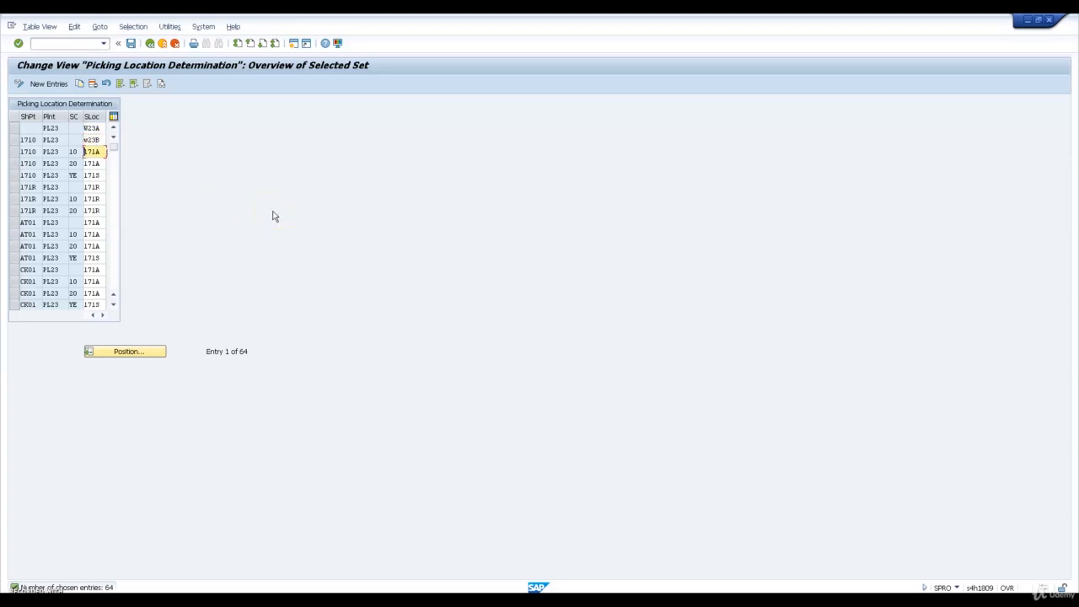
{"action": "type", "text": "w23Aw23A"}
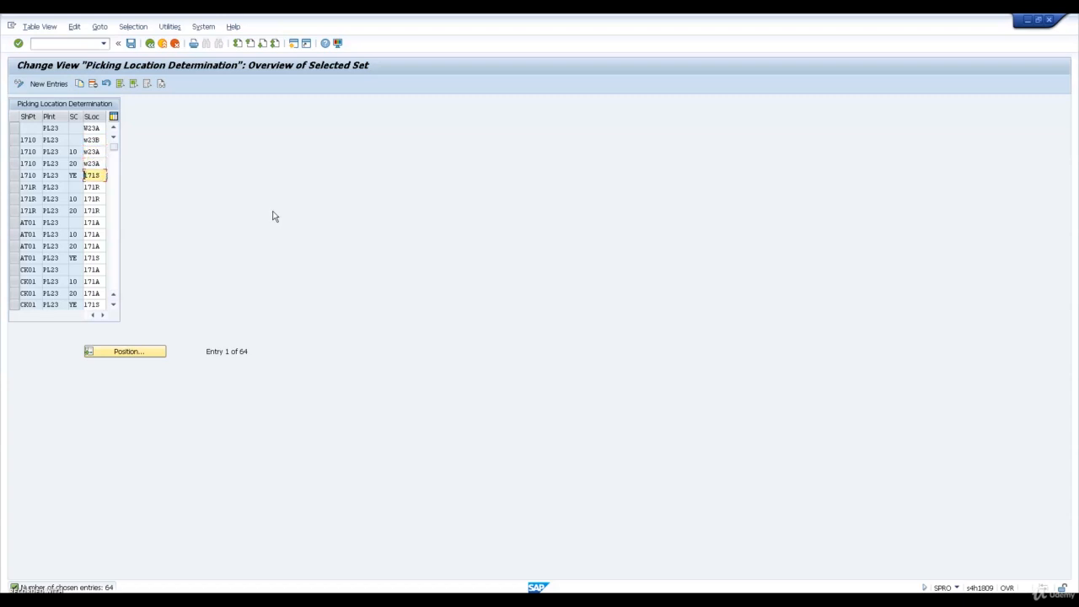
{"action": "type", "text": "w23S"}
{"action": "type", "text": "w23R"}
{"action": "type", "text": "w23R"}
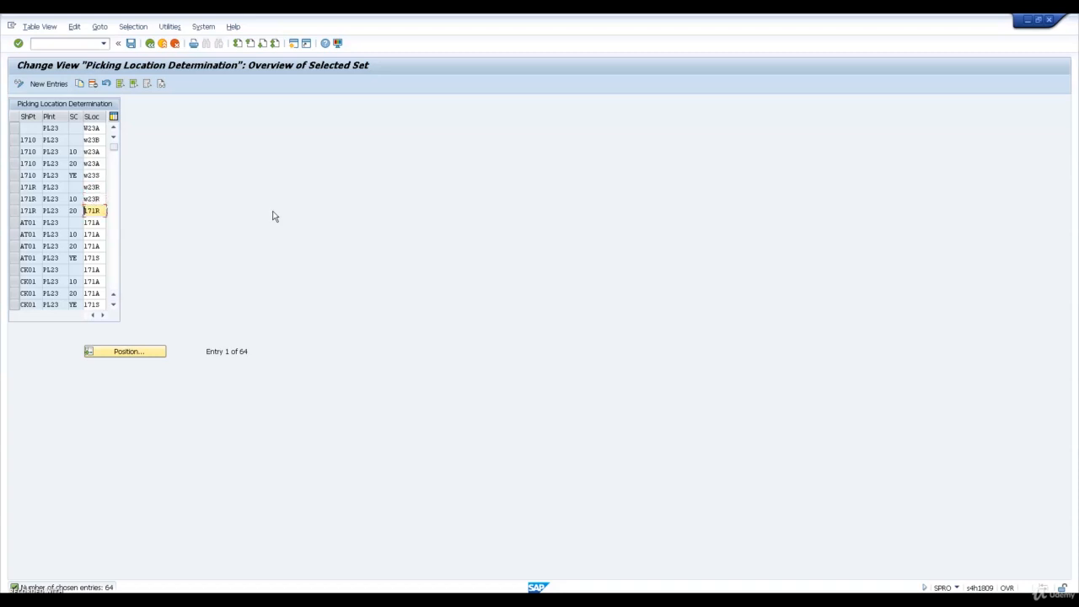
{"action": "type", "text": "w23R"}
Set storage location W23S for shipping point 1710 with condition YE and W23R for the three 171R entries, and save
{"action": "key", "text": "ctrl+s"}
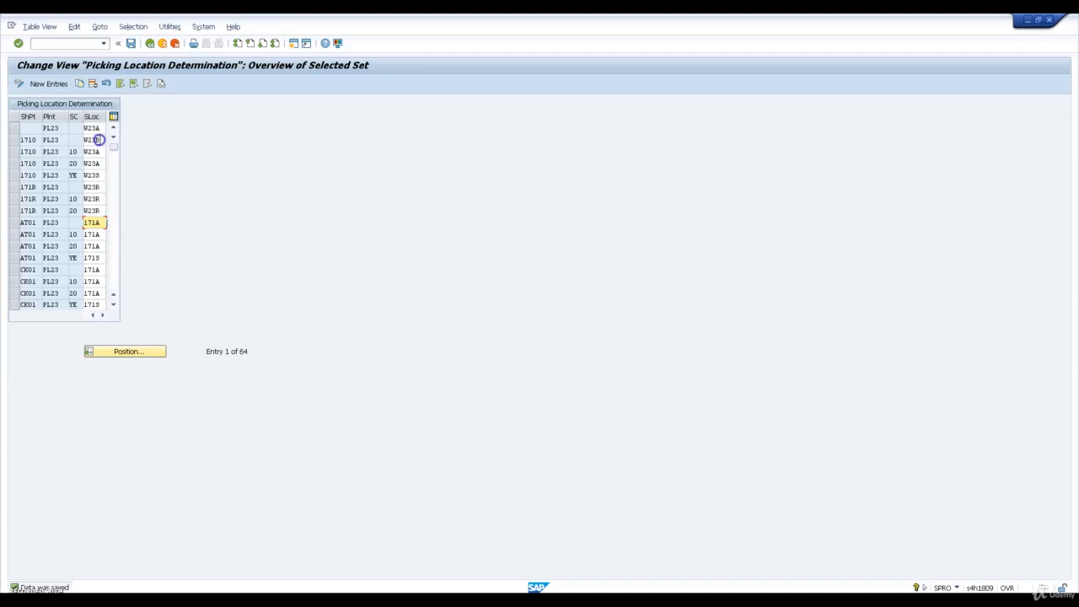
Change the storage location of shipping point 1710 without storage condition to W23A, save, and return to the IMG
{"action": "left_click", "coordinate": [100, 139]}
{"action": "key", "text": "BackSpace"}
{"action": "type", "text": "A"}
{"action": "left_click", "coordinate": [132, 44]}
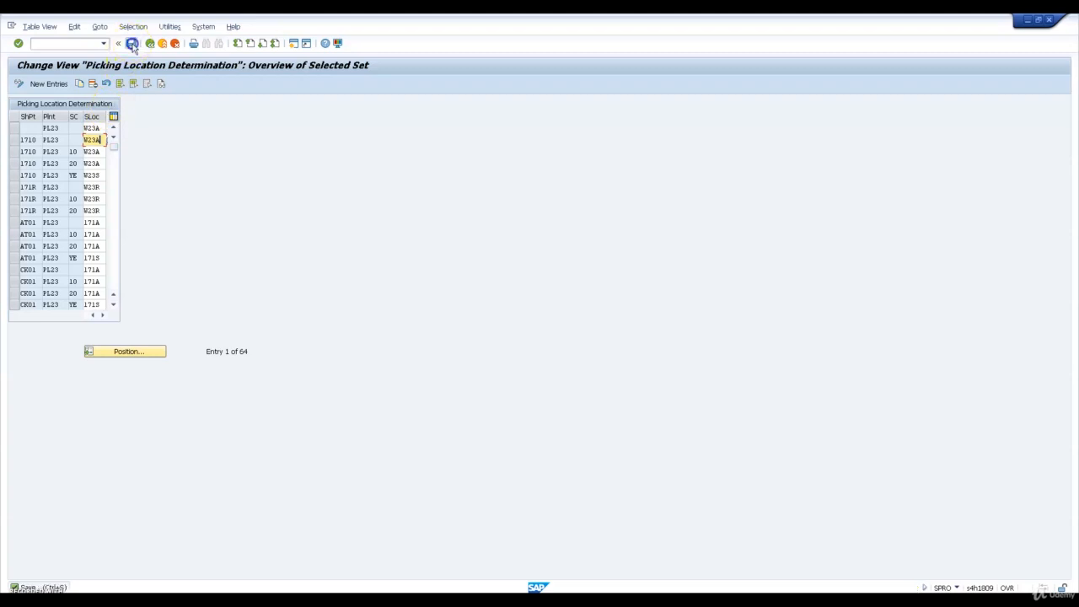
{"action": "left_click", "coordinate": [150, 44]}
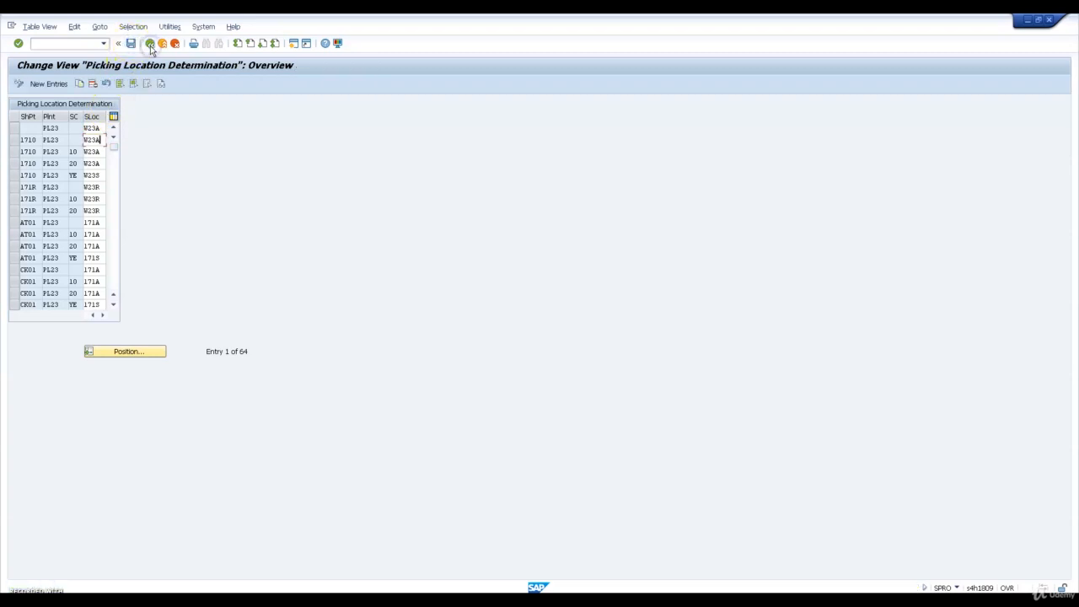
{"action": "left_click", "coordinate": [150, 45]}
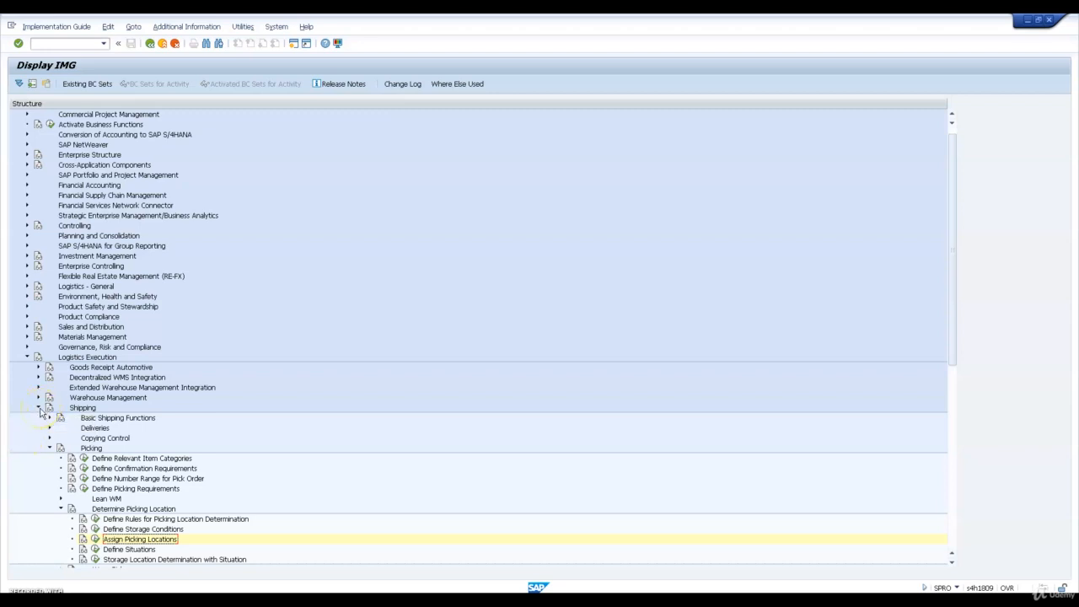
Collapse the Logistics Execution node and open transaction /SCWM/ACTLOG for the EWM application log activation
{"action": "left_click", "coordinate": [27, 357]}
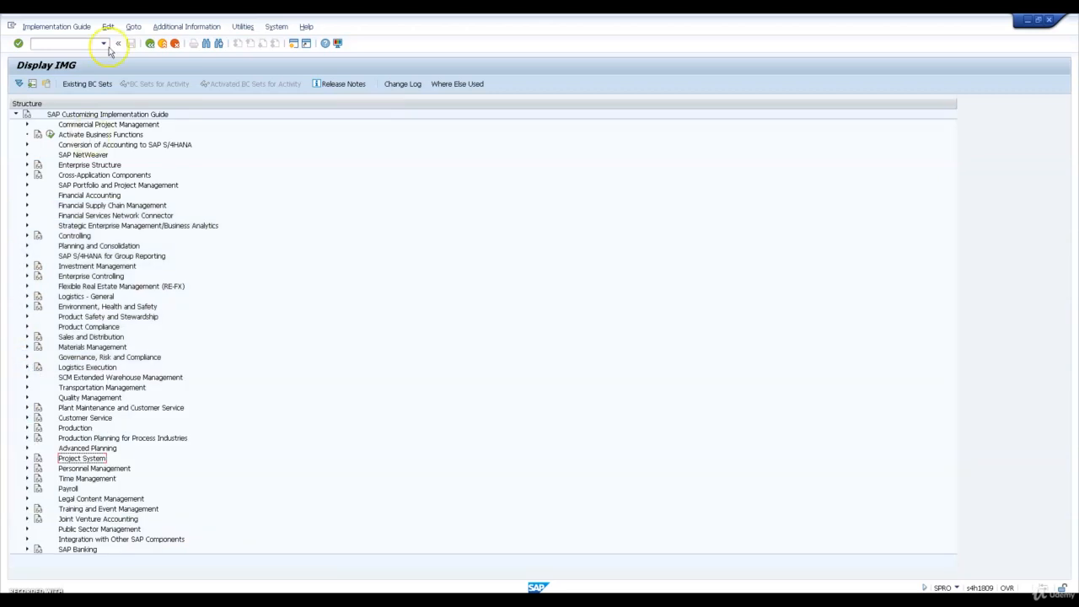
{"action": "left_click", "coordinate": [71, 43]}
{"action": "type", "text": "/n/scwm/ac"}
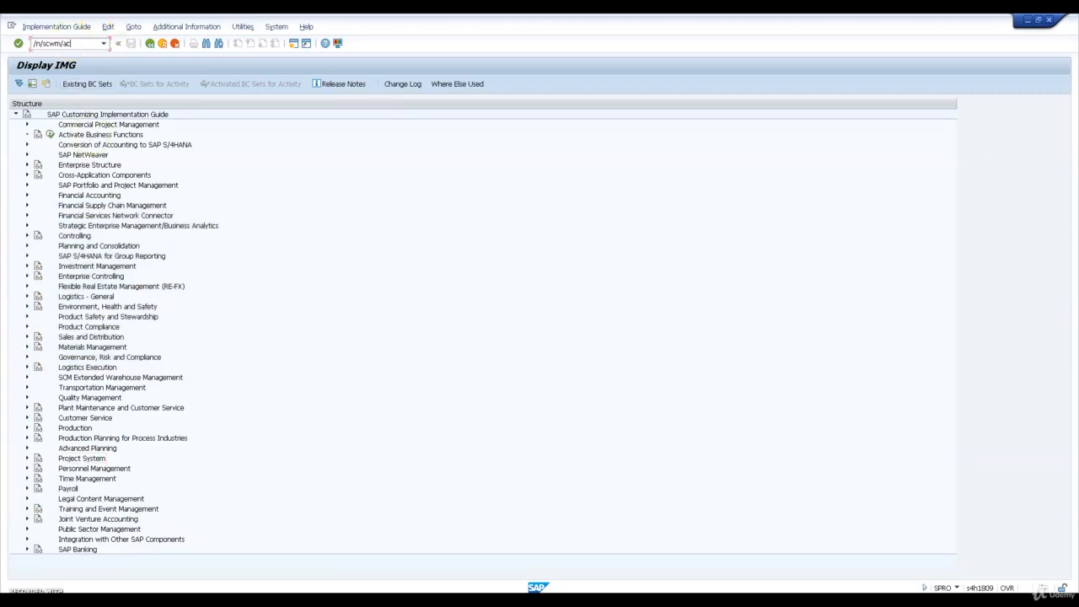
{"action": "type", "text": "tlog"}
{"action": "key", "text": "Return"}
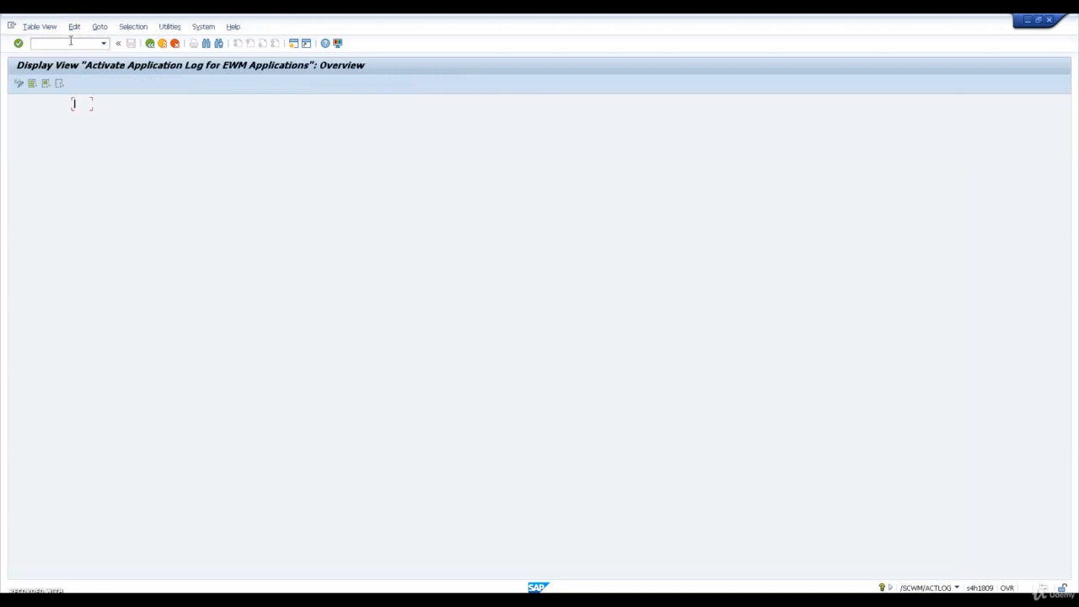
Switch to change mode and add a new entry for subobject MFG_PDI_COMPL with log level 4 Additional Information
{"action": "left_click", "coordinate": [18, 87]}
{"action": "left_click", "coordinate": [48, 83]}
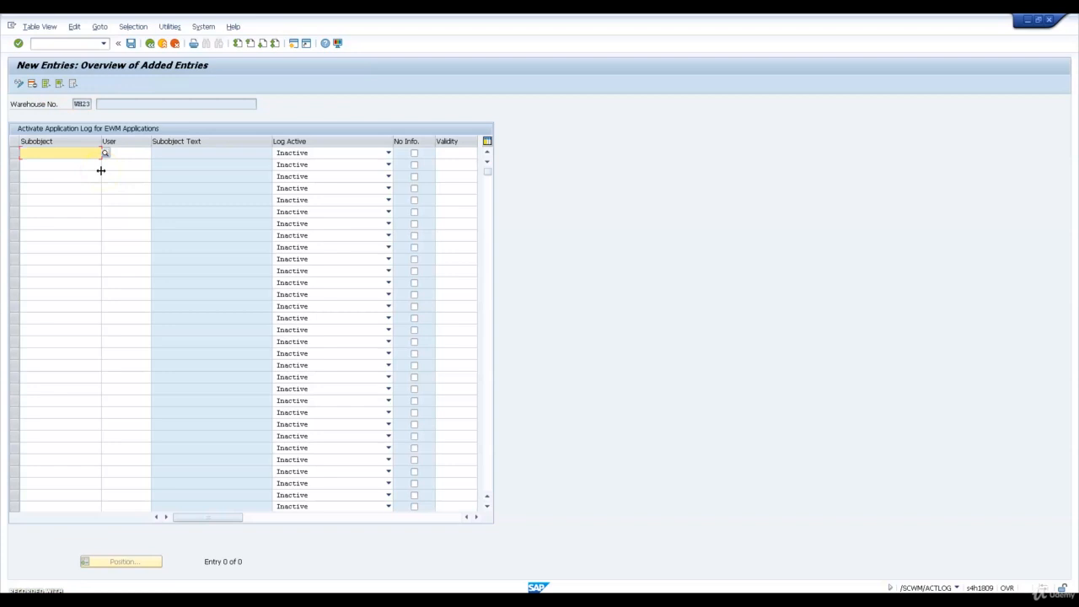
{"action": "type", "text": "MFG_"}
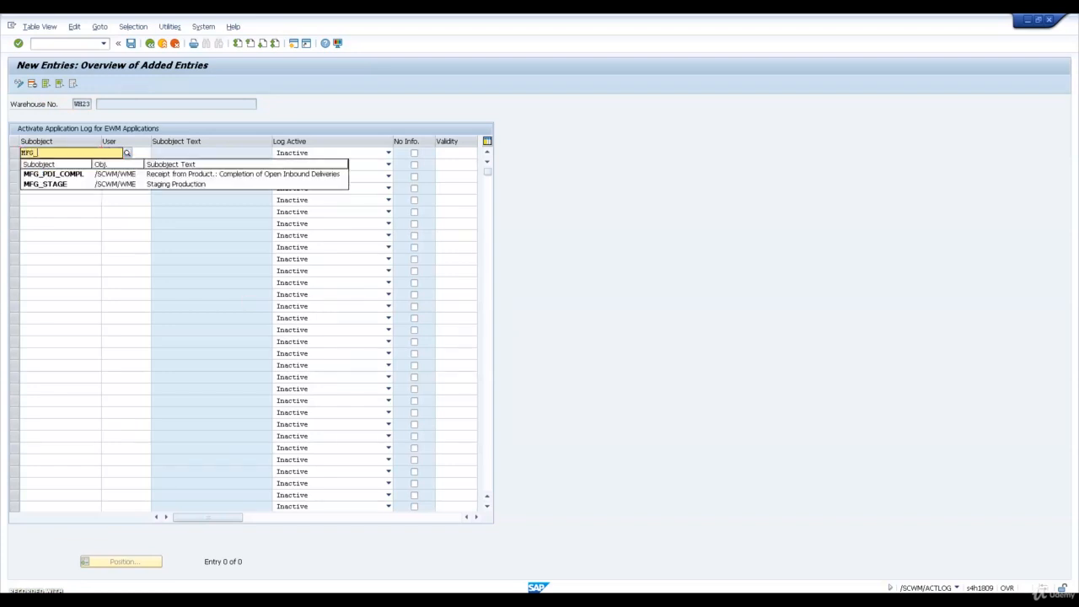
{"action": "type", "text": "PDI_"}
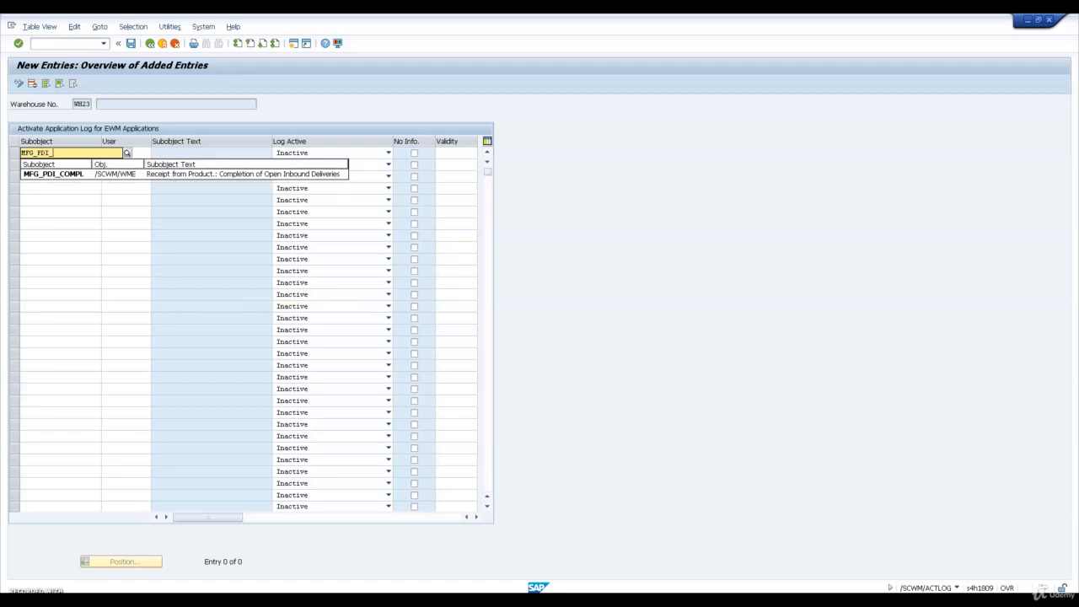
{"action": "type", "text": "COMPL"}
{"action": "left_click", "coordinate": [100, 171]}
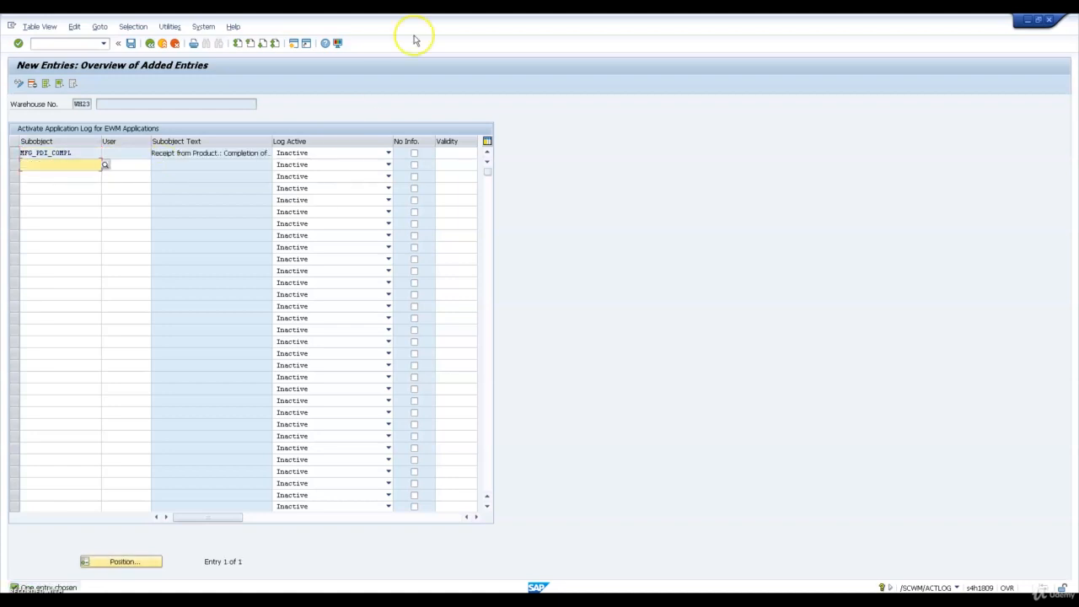
{"action": "left_click", "coordinate": [334, 155]}
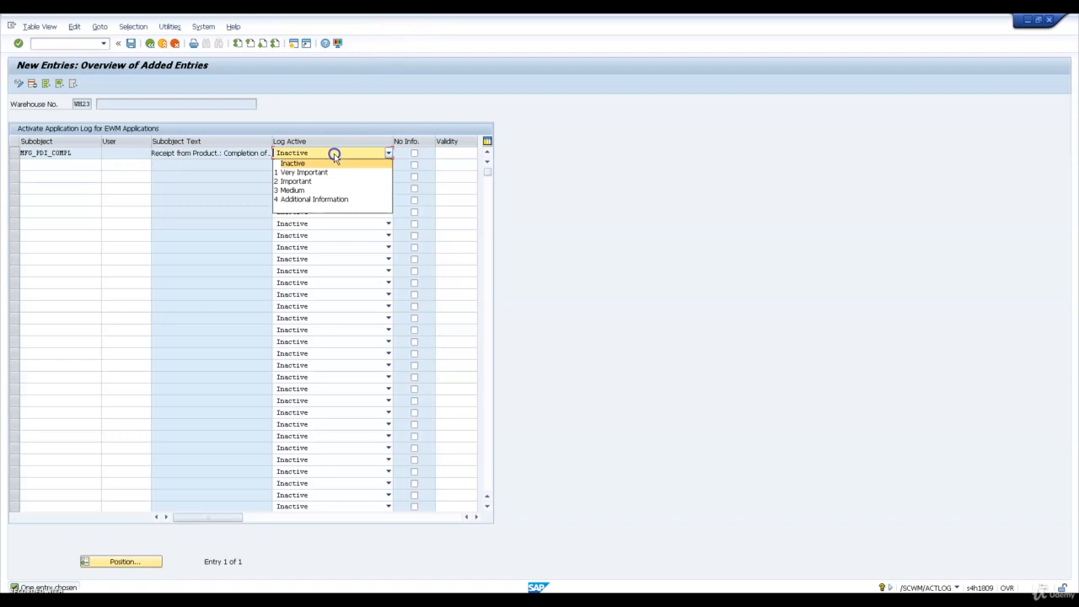
{"action": "left_click", "coordinate": [318, 200]}
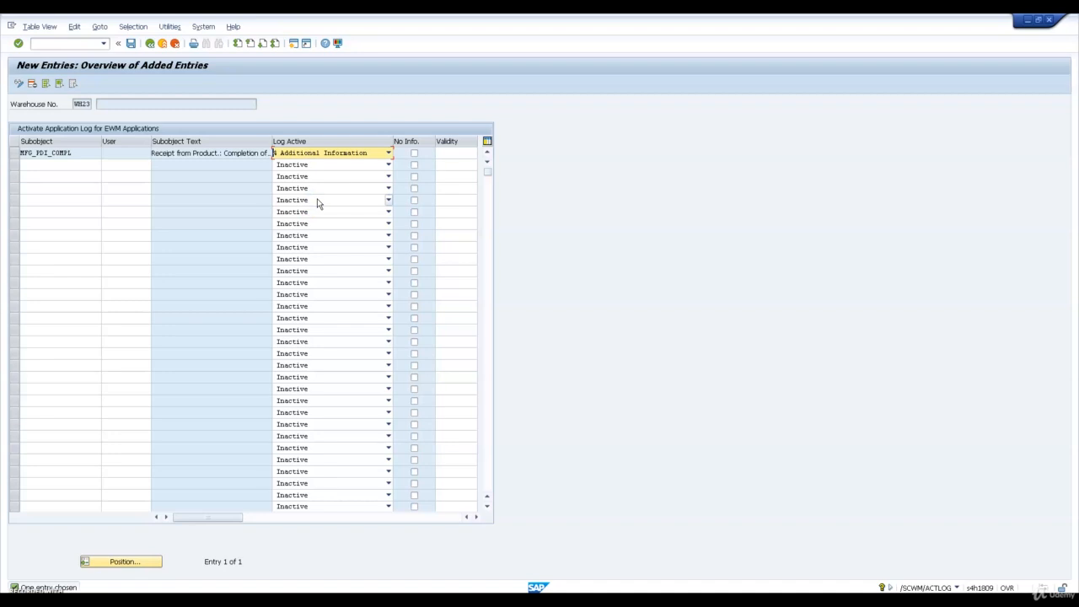
Add subobject REPLENISHMENT with log level 4 Additional Information on the second row
{"action": "left_click", "coordinate": [77, 166]}
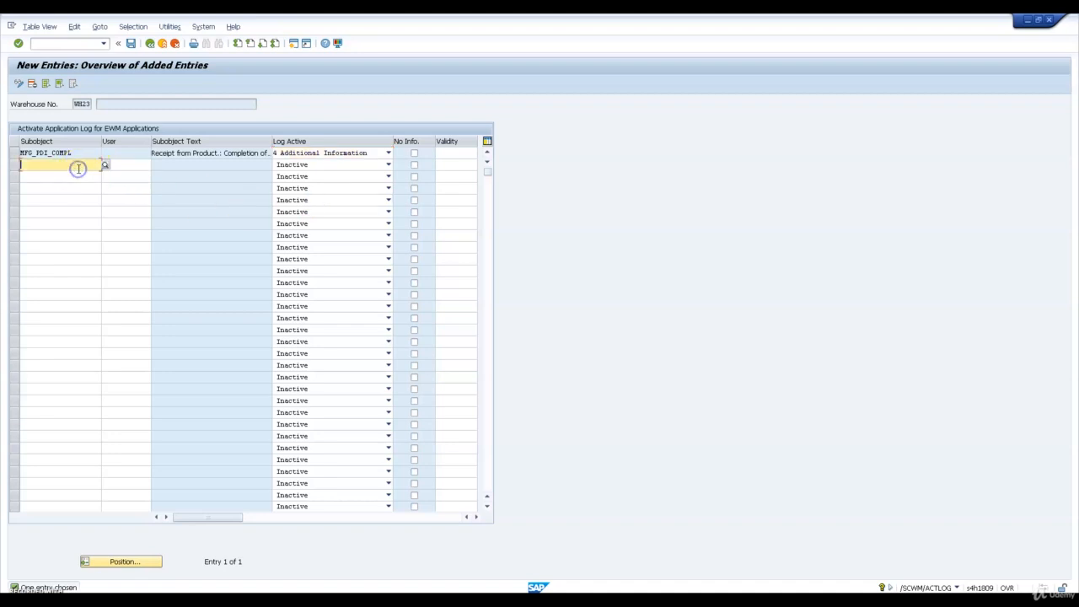
{"action": "type", "text": "REPLEN"}
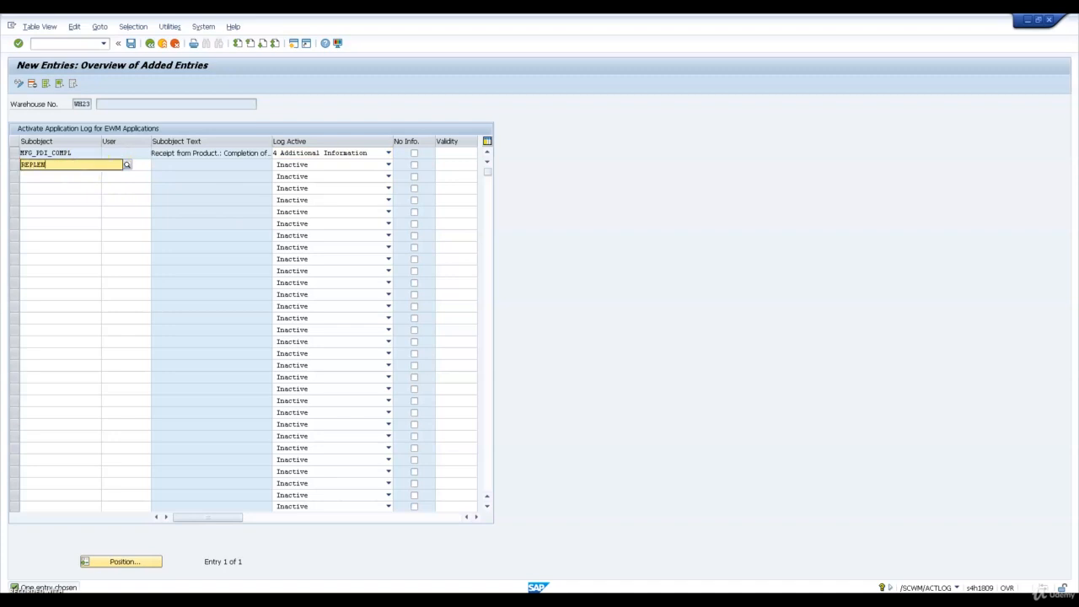
{"action": "type", "text": "ISHMENT"}
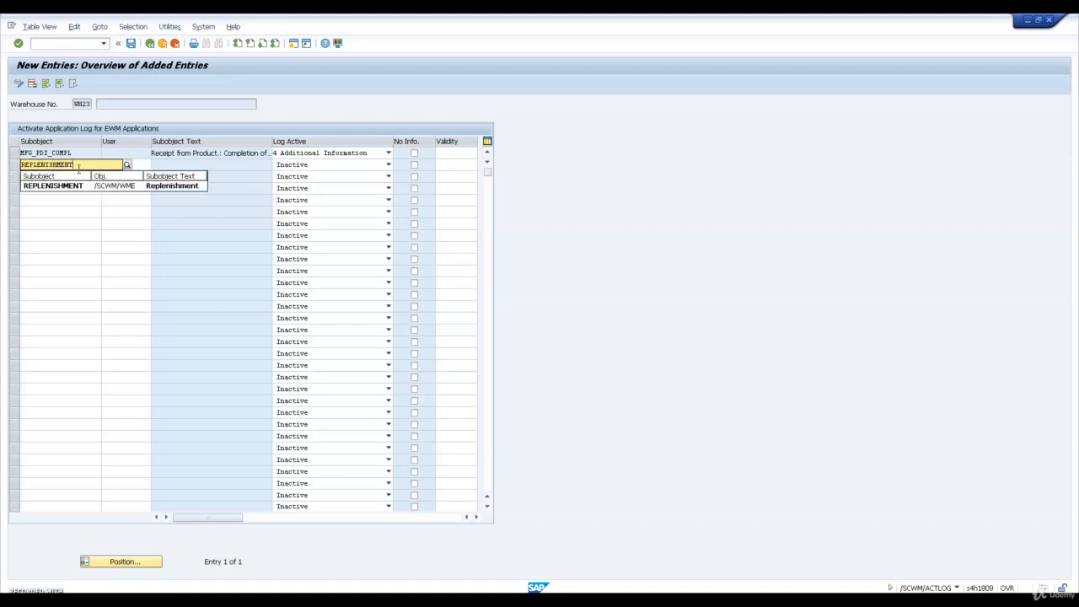
{"action": "key", "text": "Tab"}
{"action": "key", "text": "Tab"}
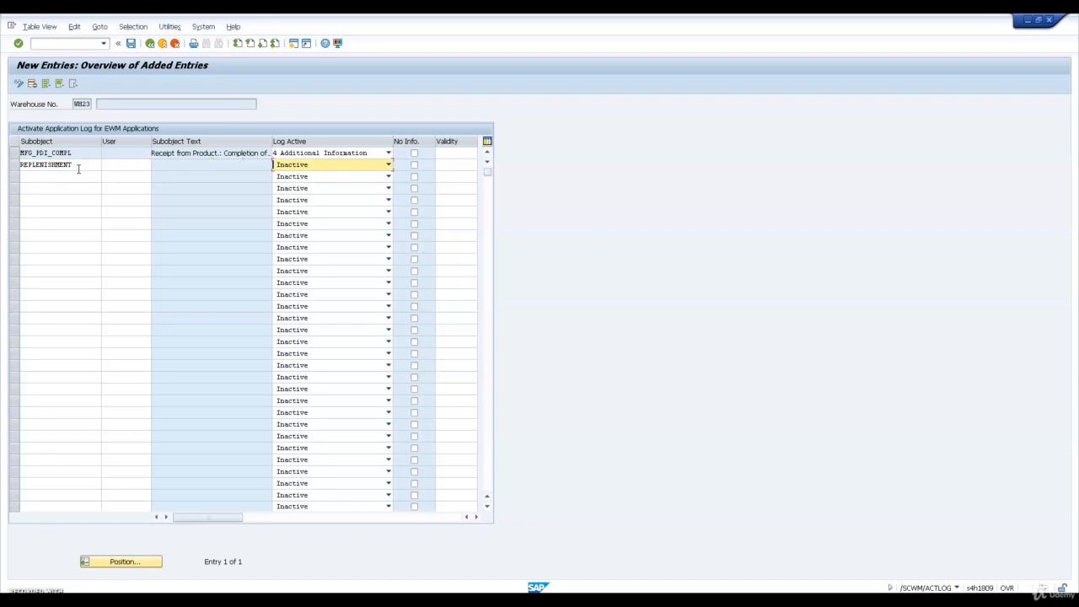
{"action": "key", "text": "4"}
{"action": "key", "text": "Return"}
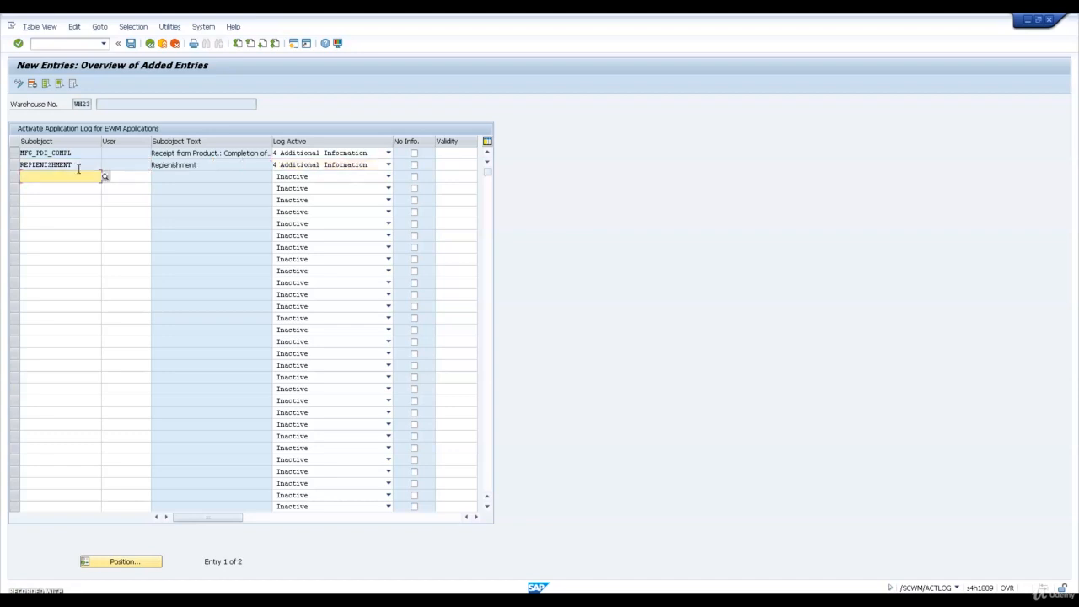
Add subobject WAVE_REL with log level 4 Additional Information on the third row
{"action": "type", "text": "WAVE_"}
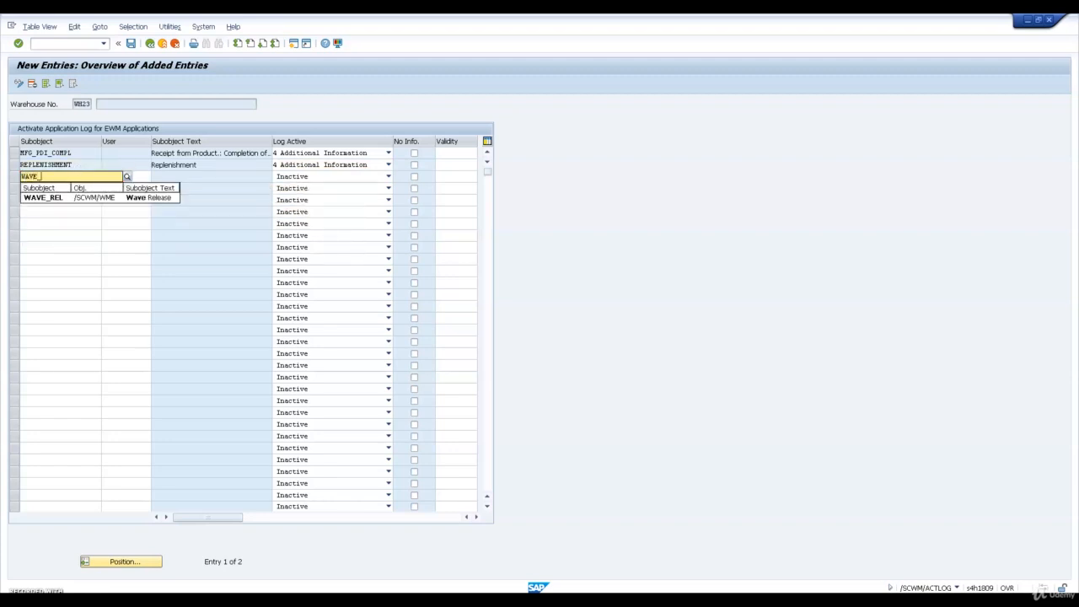
{"action": "left_click", "coordinate": [45, 198]}
{"action": "left_click", "coordinate": [49, 183]}
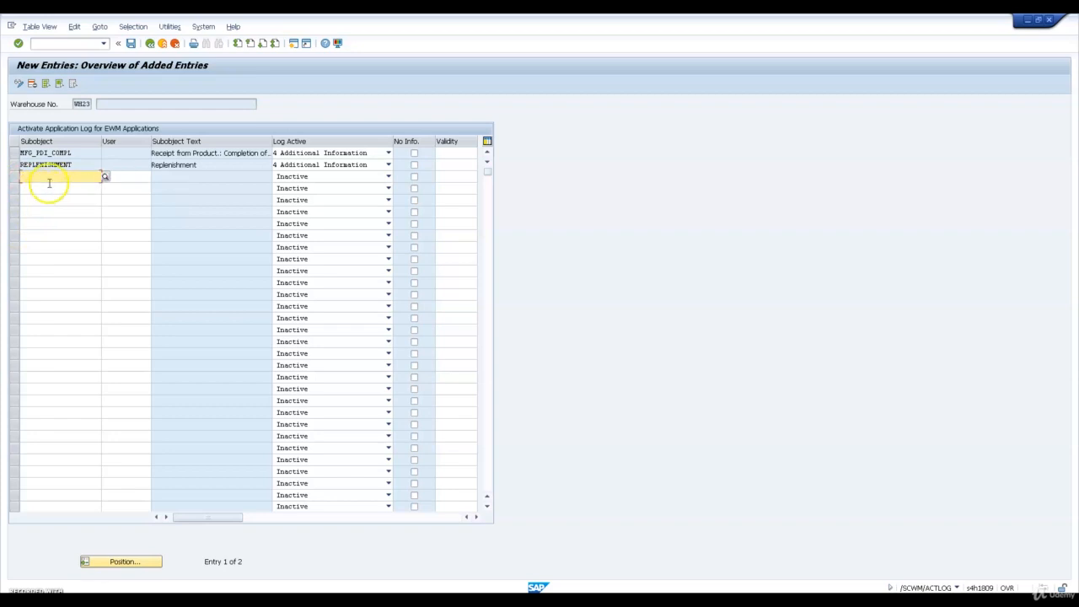
{"action": "type", "text": "WAVE_"}
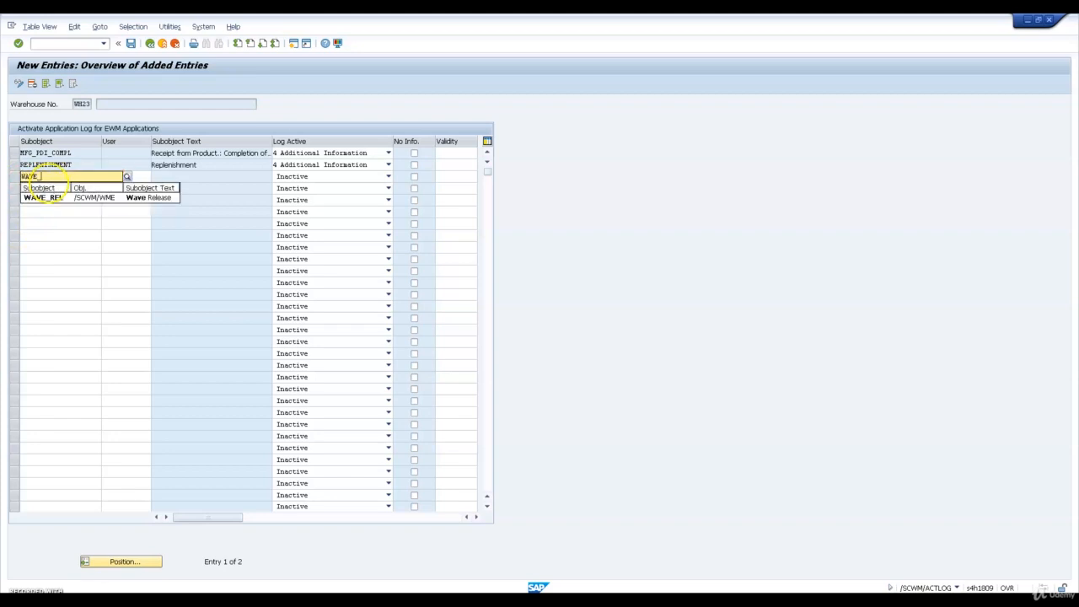
{"action": "type", "text": "REL"}
{"action": "key", "text": "Tab"}
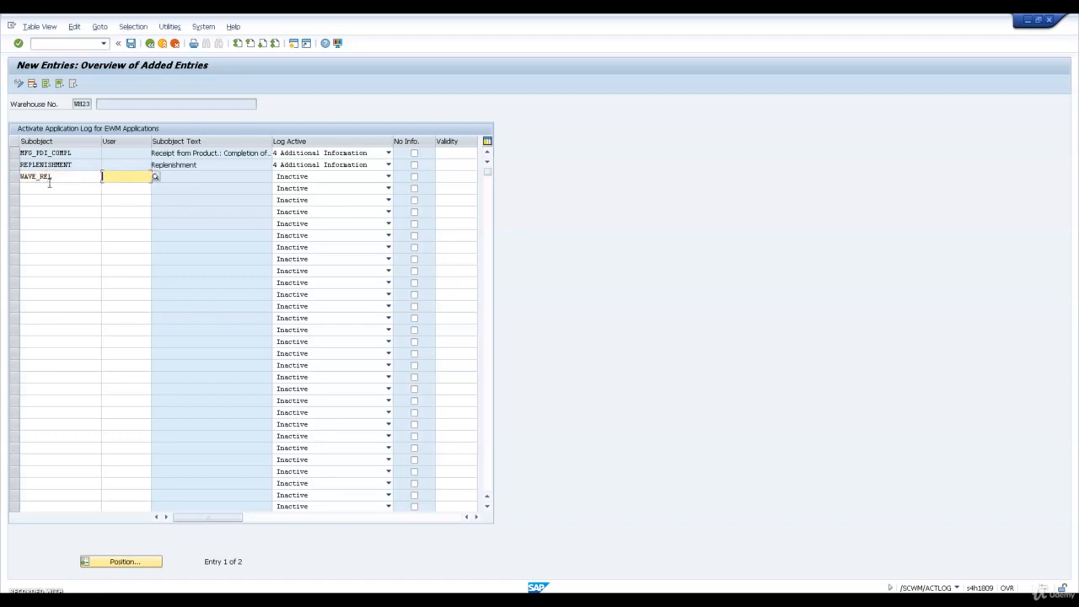
{"action": "key", "text": "Tab"}
{"action": "key", "text": "4"}
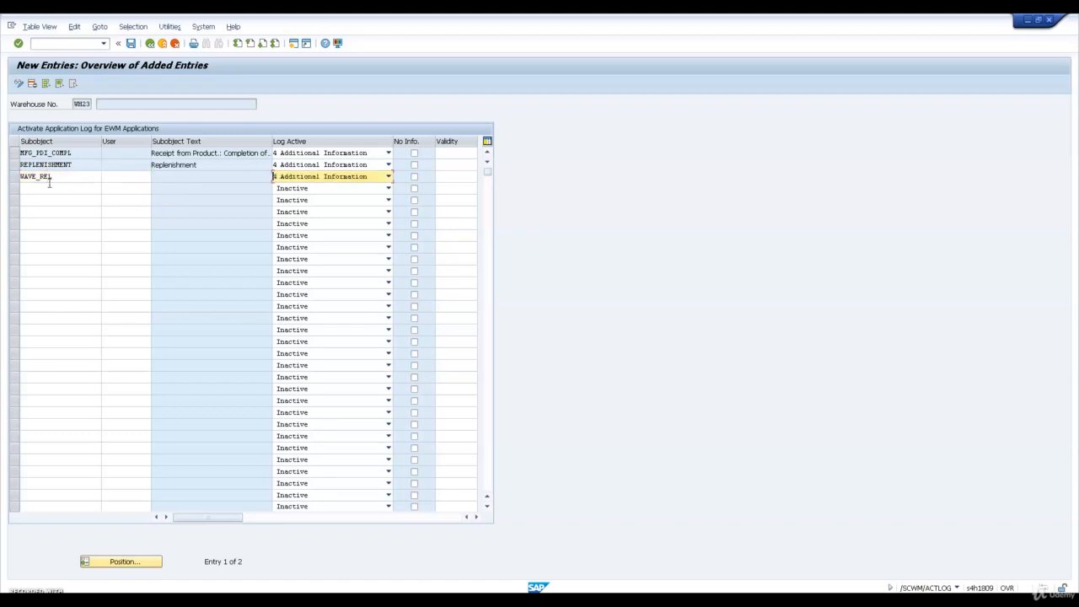
{"action": "key", "text": "Return"}
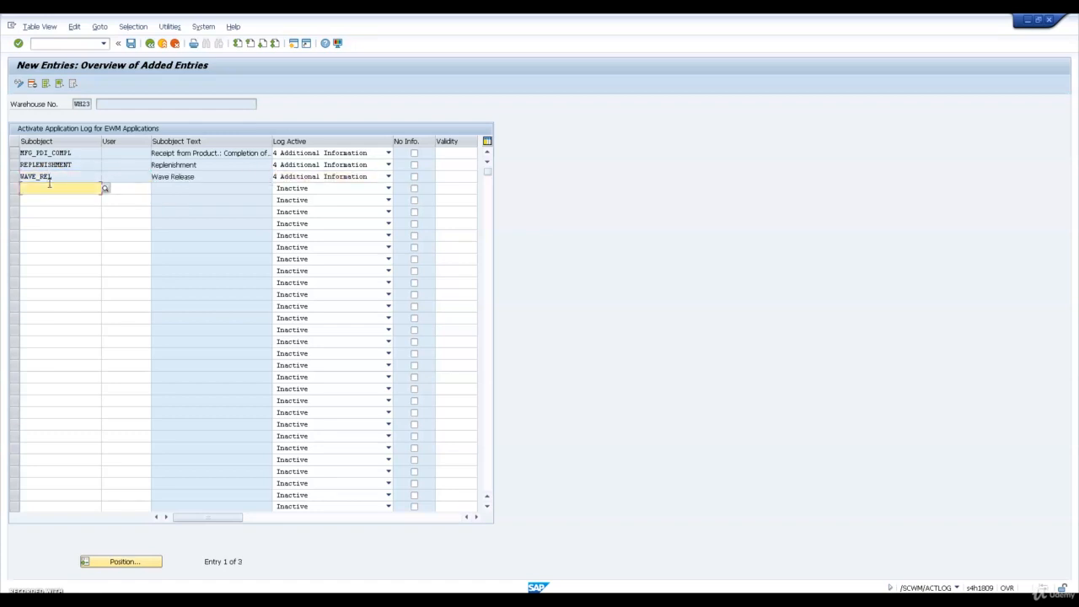
Add subobject WHOEXCLOG for the warehouse order exception log and set its log level to 4 Additional Information
{"action": "type", "text": "WHOE"}
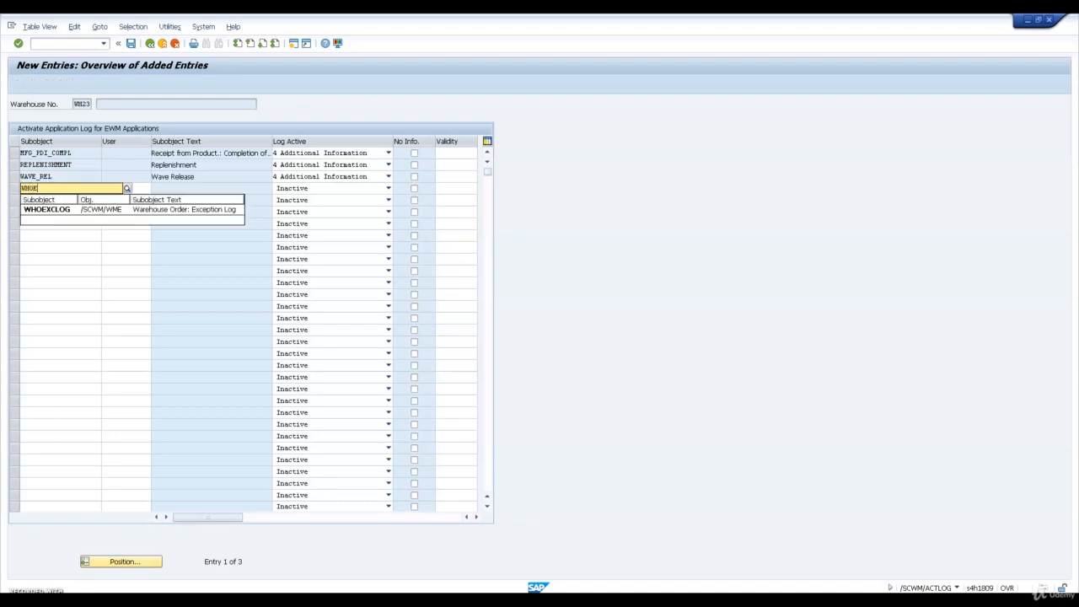
{"action": "type", "text": "XC"}
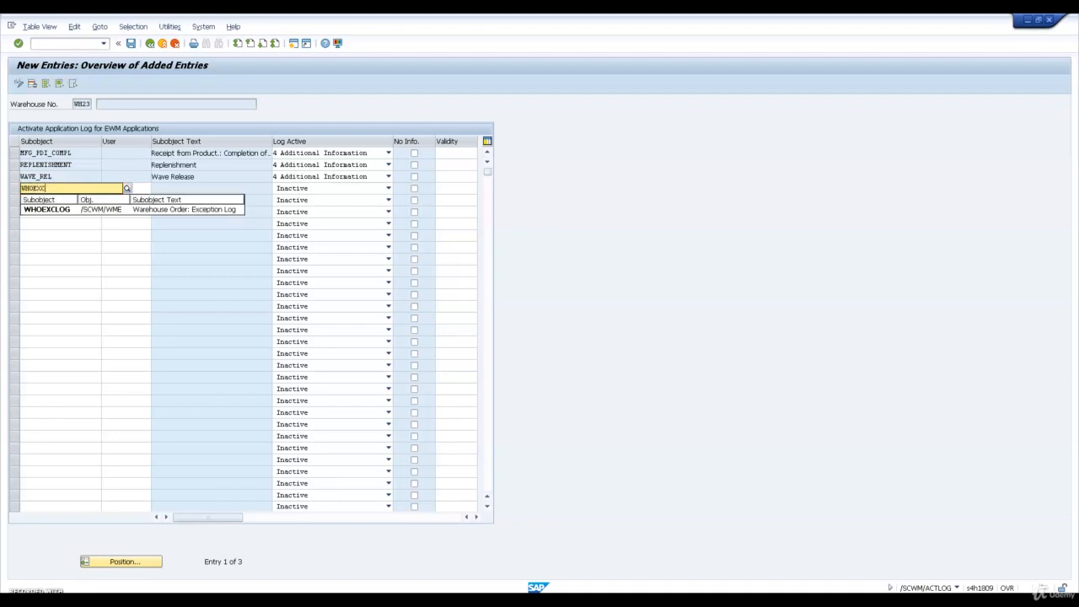
{"action": "type", "text": "LOG"}
{"action": "key", "text": "Return"}
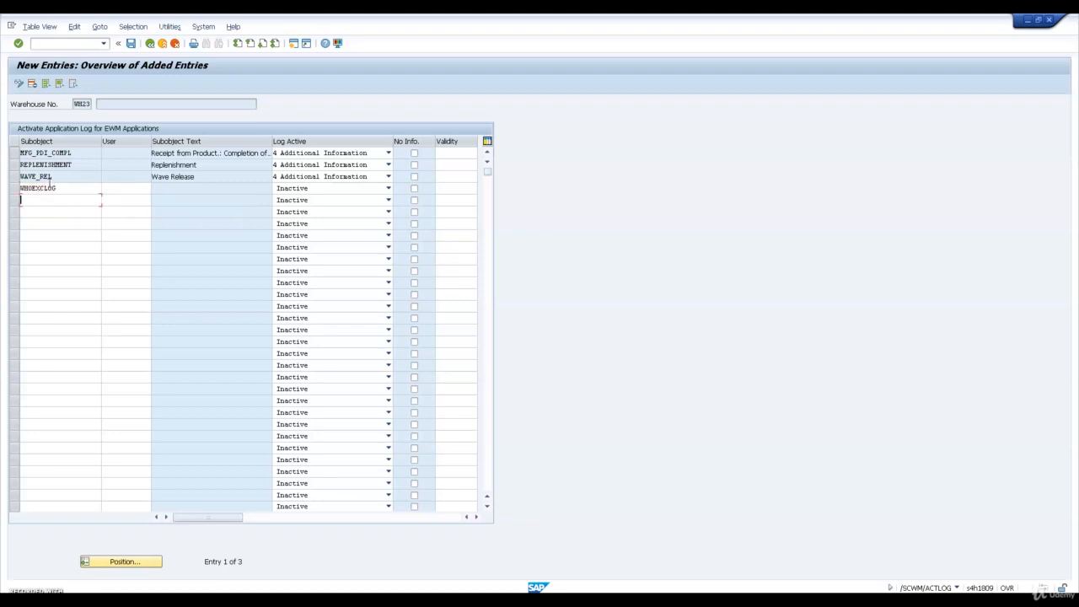
{"action": "left_click", "coordinate": [324, 188]}
{"action": "left_click", "coordinate": [297, 234]}
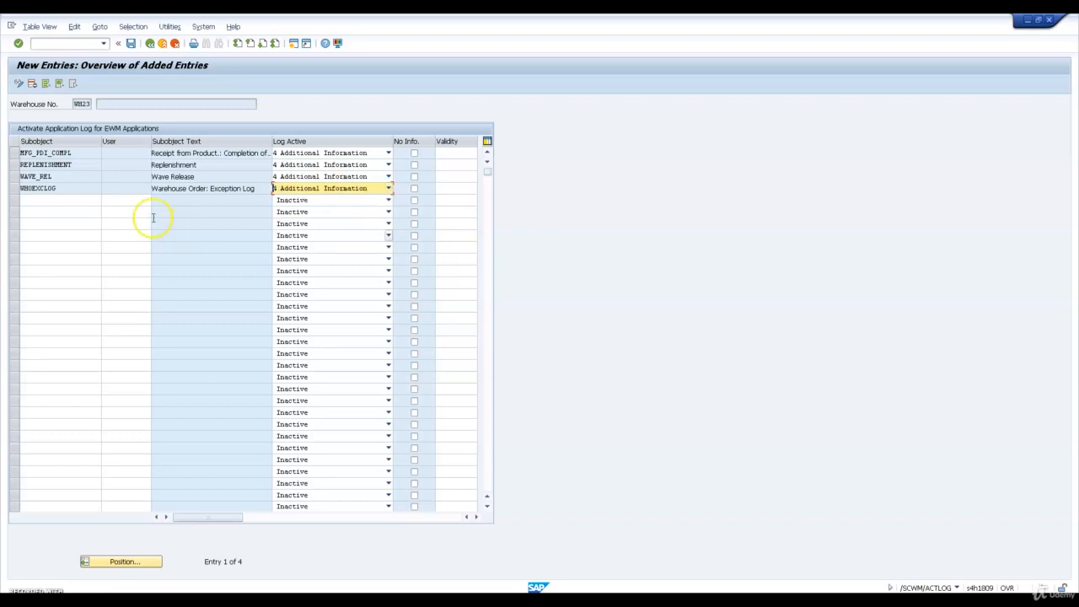
Add subobject WHOLOG for the warehouse order log with log level 4 Additional Information
{"action": "left_click", "coordinate": [71, 209]}
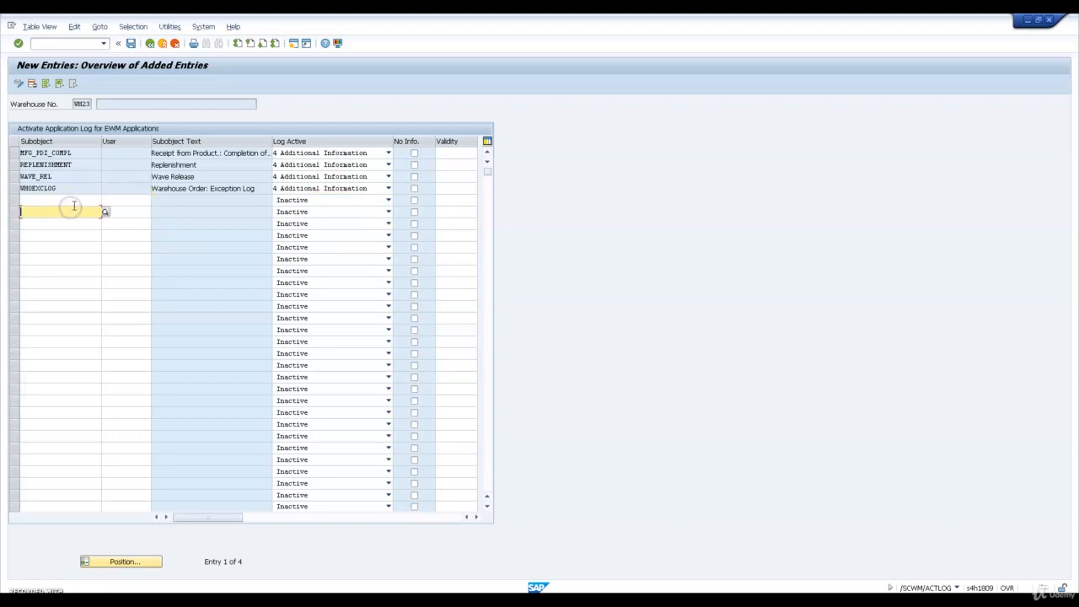
{"action": "left_click", "coordinate": [76, 203]}
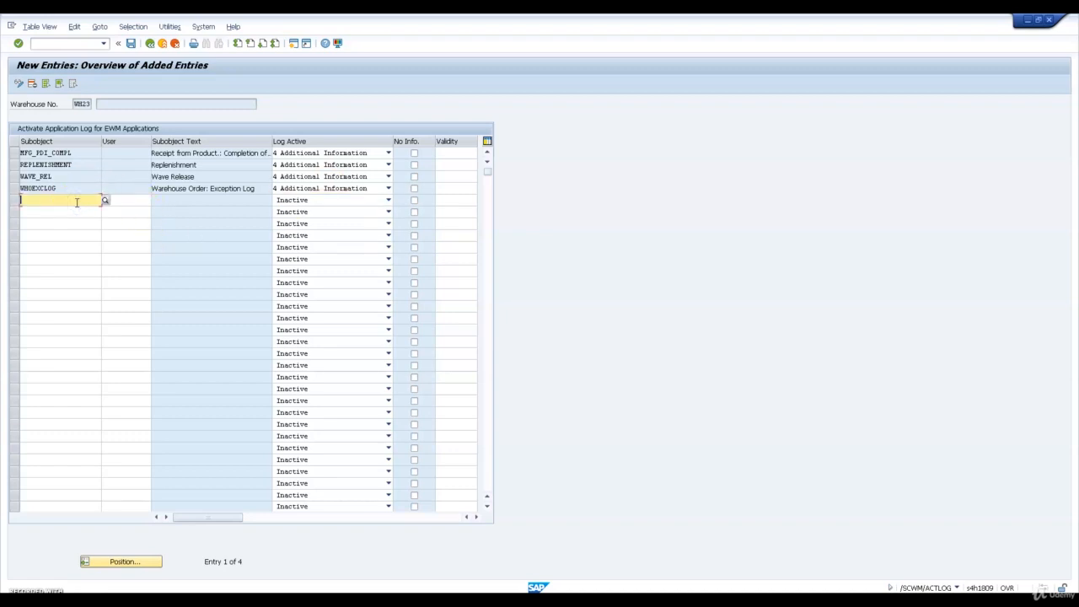
{"action": "type", "text": "WHOL"}
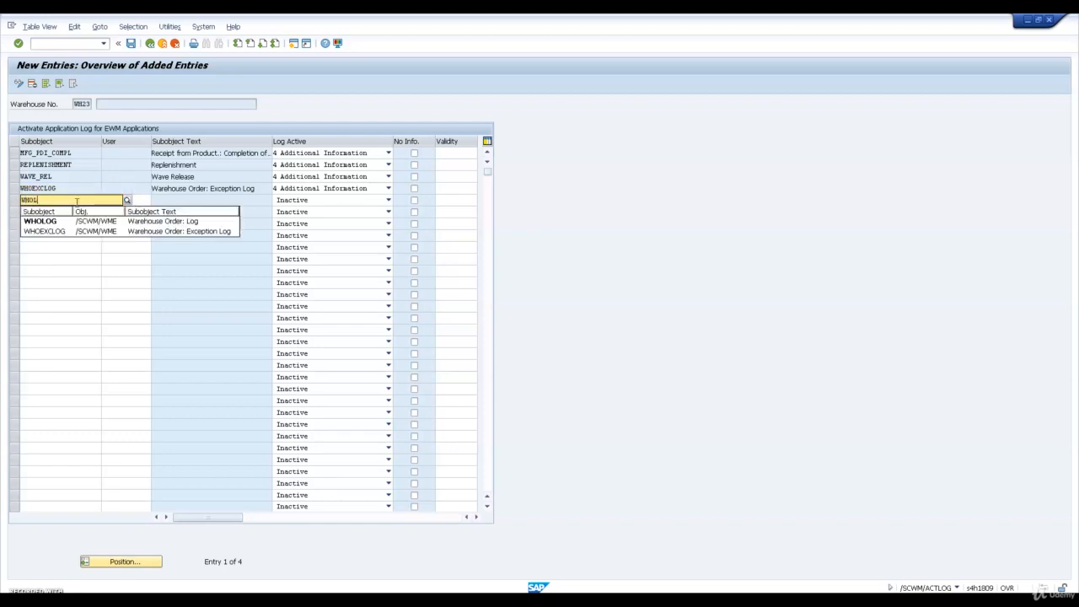
{"action": "type", "text": "OG"}
{"action": "key", "text": "Tab"}
{"action": "key", "text": "Tab"}
{"action": "key", "text": "4"}
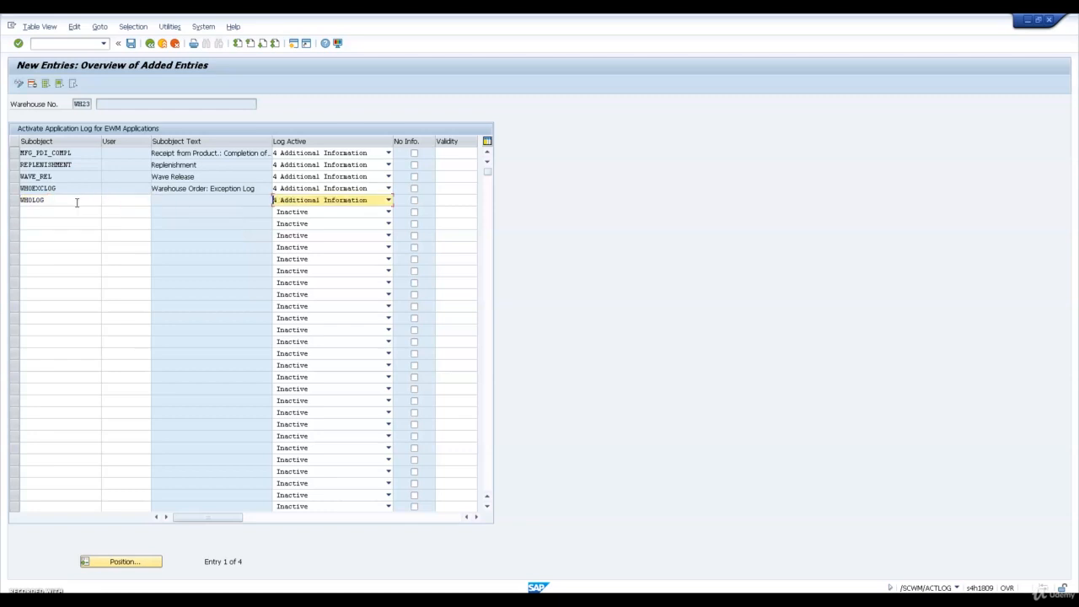
{"action": "key", "text": "Return"}
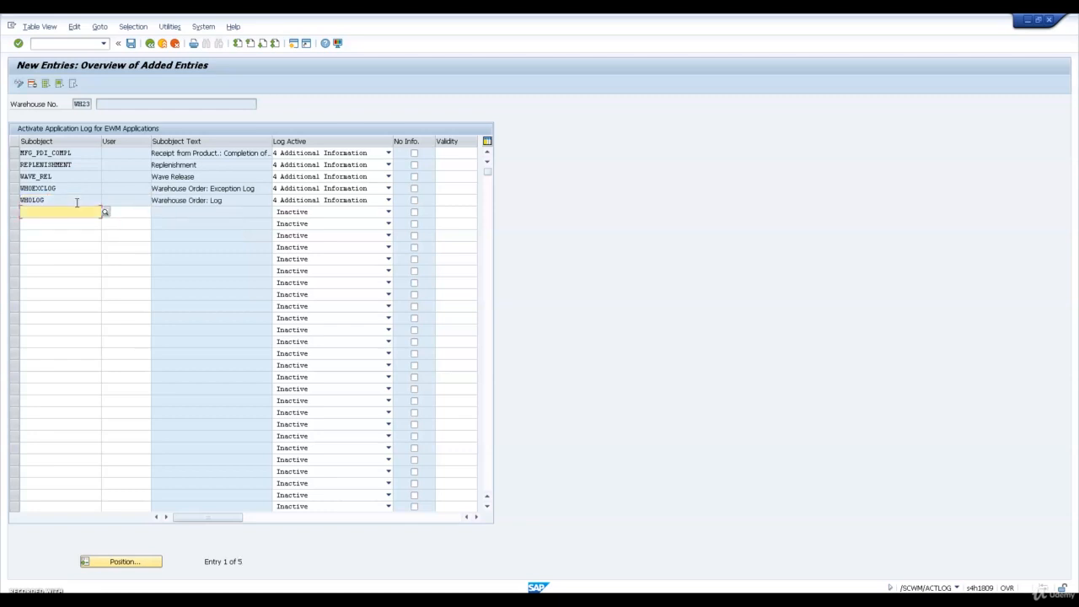
Add subobject WHS_TASK for warehouse tasks with log level 4 Additional Information
{"action": "type", "text": "WHO"}
{"action": "type", "text": "_"}
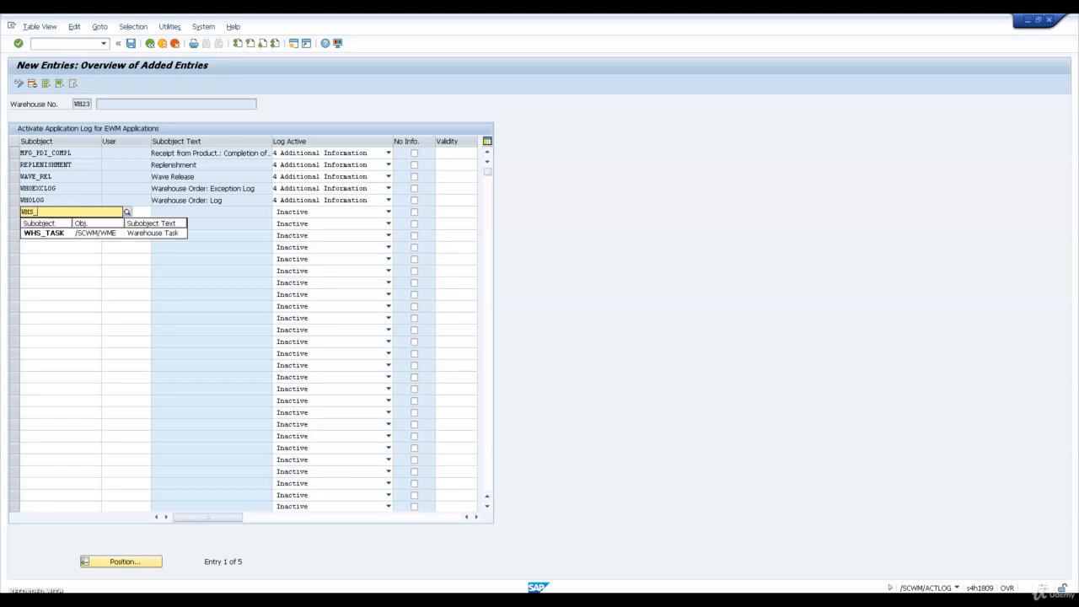
{"action": "type", "text": "TASK"}
{"action": "key", "text": "Tab"}
{"action": "key", "text": "Tab"}
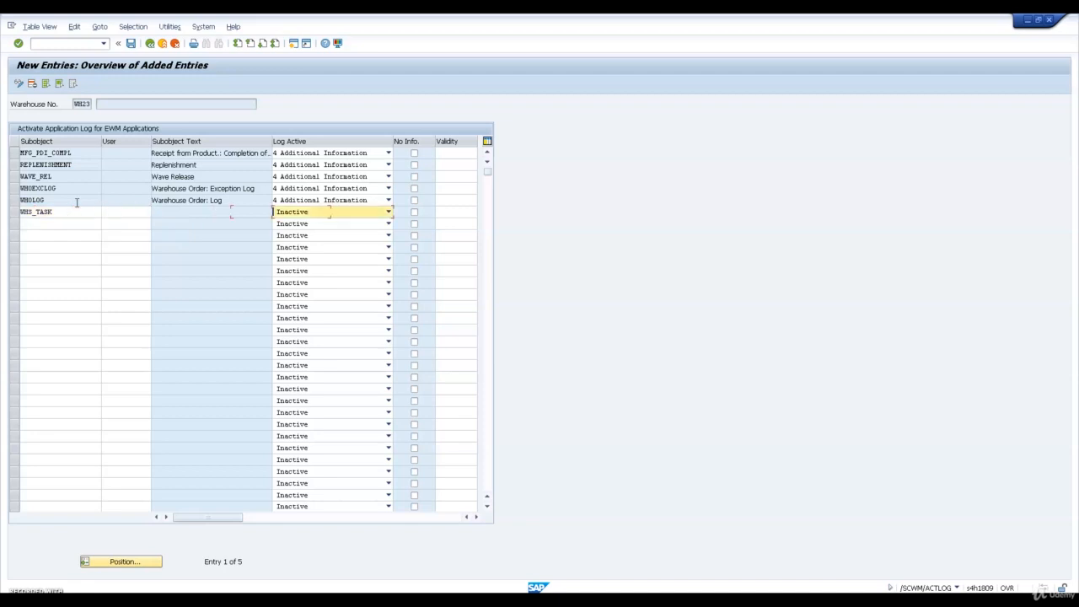
{"action": "key", "text": "4"}
{"action": "key", "text": "Return"}
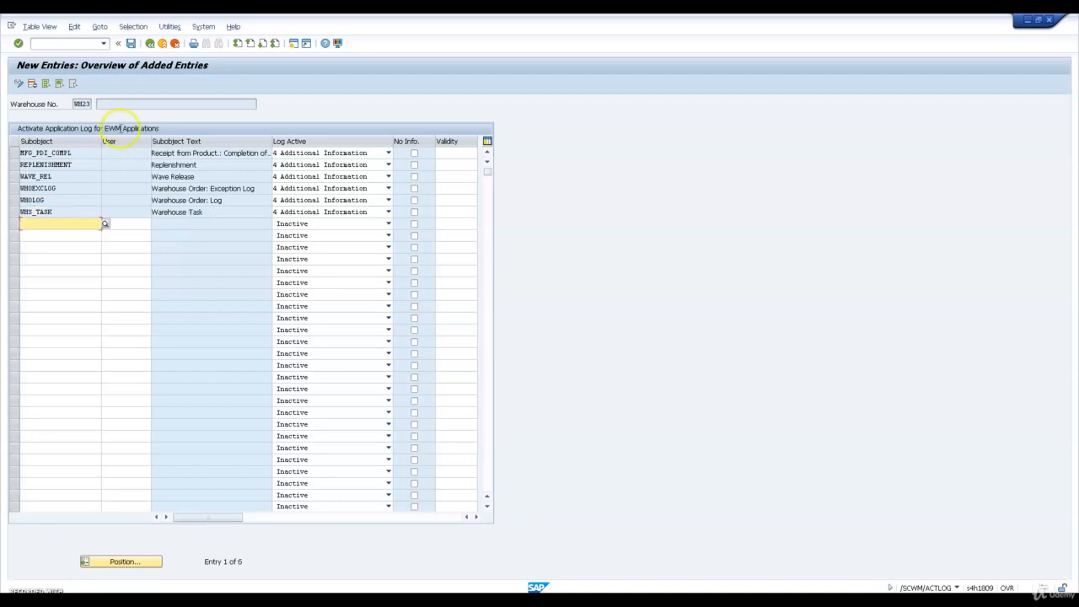
Save the application log entries and return to the SAP Easy Access screen
{"action": "left_click", "coordinate": [130, 43]}
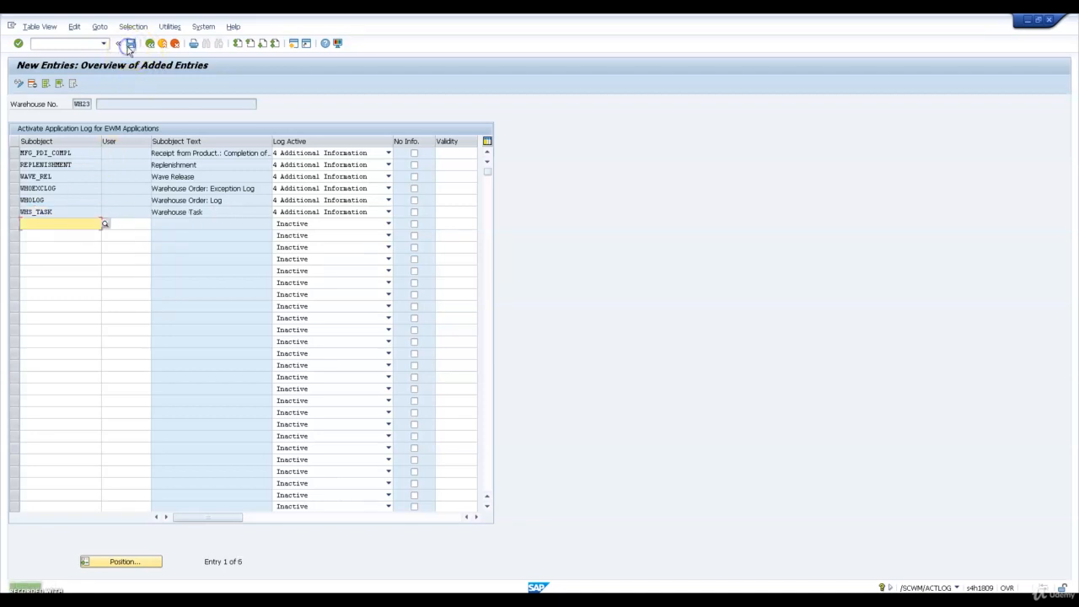
{"action": "left_click", "coordinate": [149, 46]}
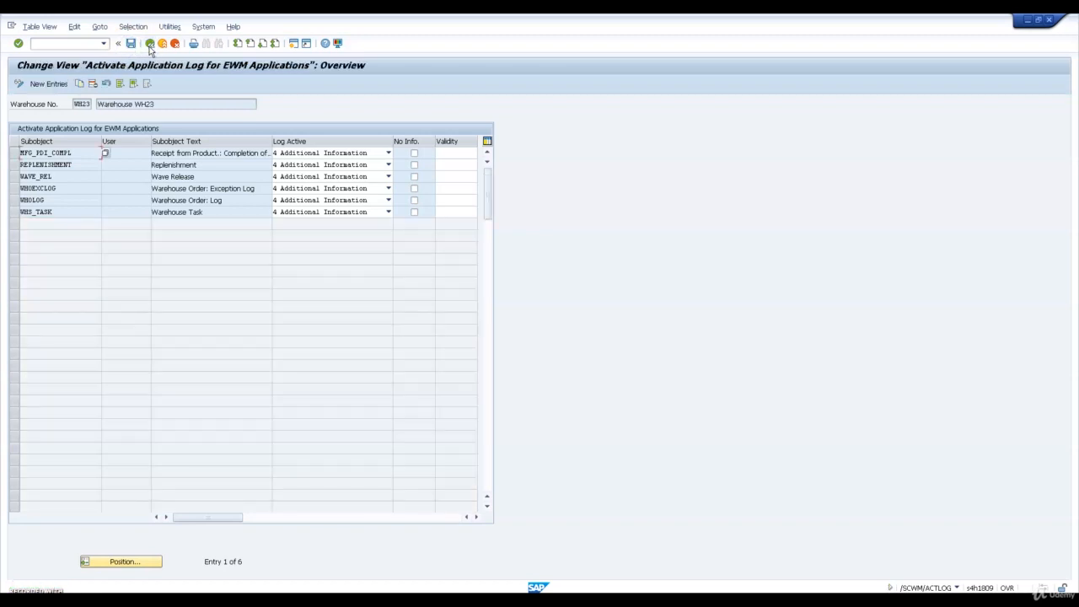
{"action": "left_click", "coordinate": [150, 45]}
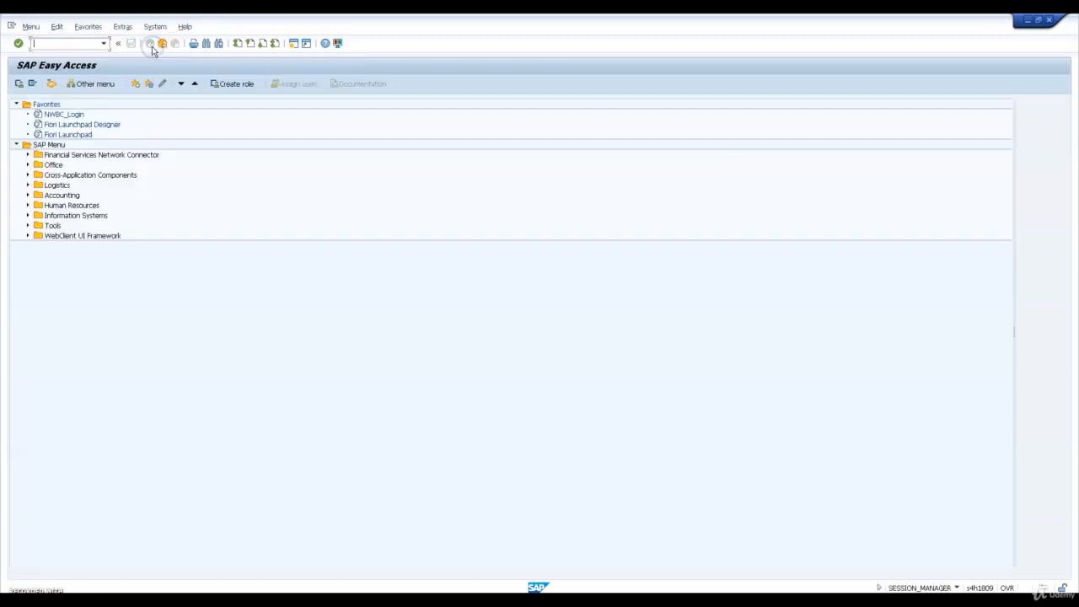